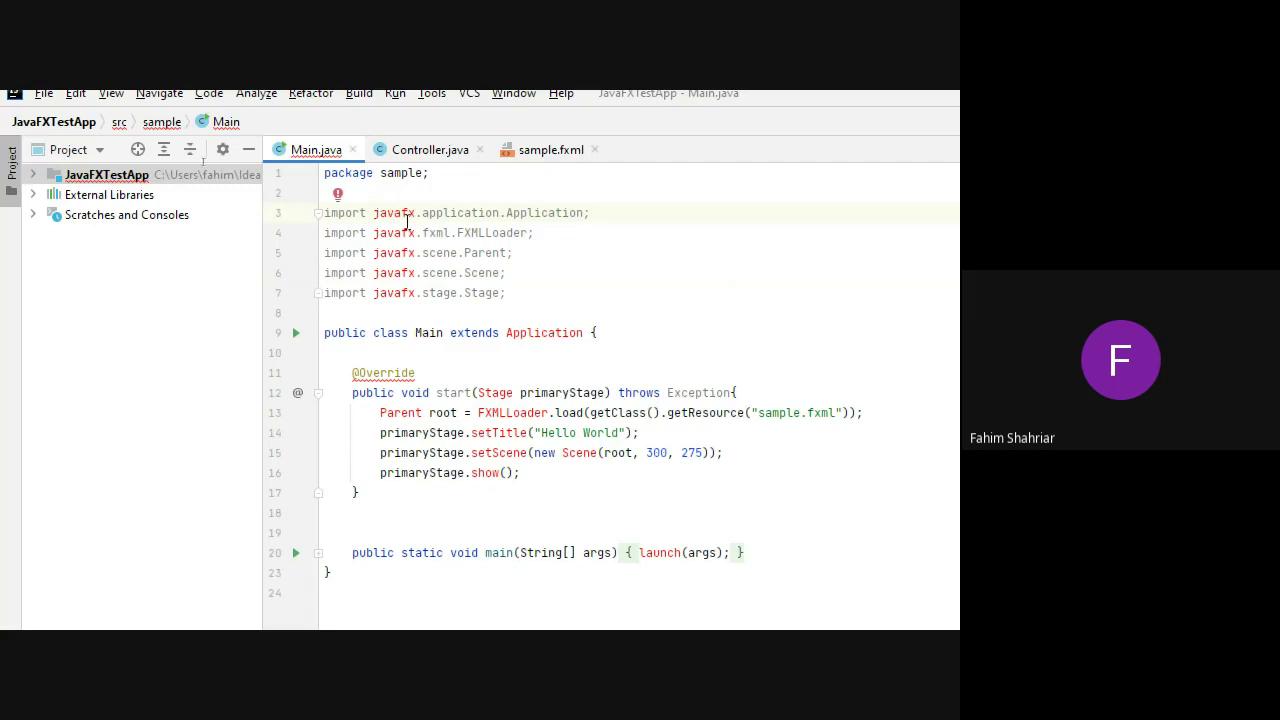
Step: Examine the five JavaFX import statements in Main.java, from javafx.application.Application to javafx.stage.Stage
left_click_drag(508, 309, 322, 214)
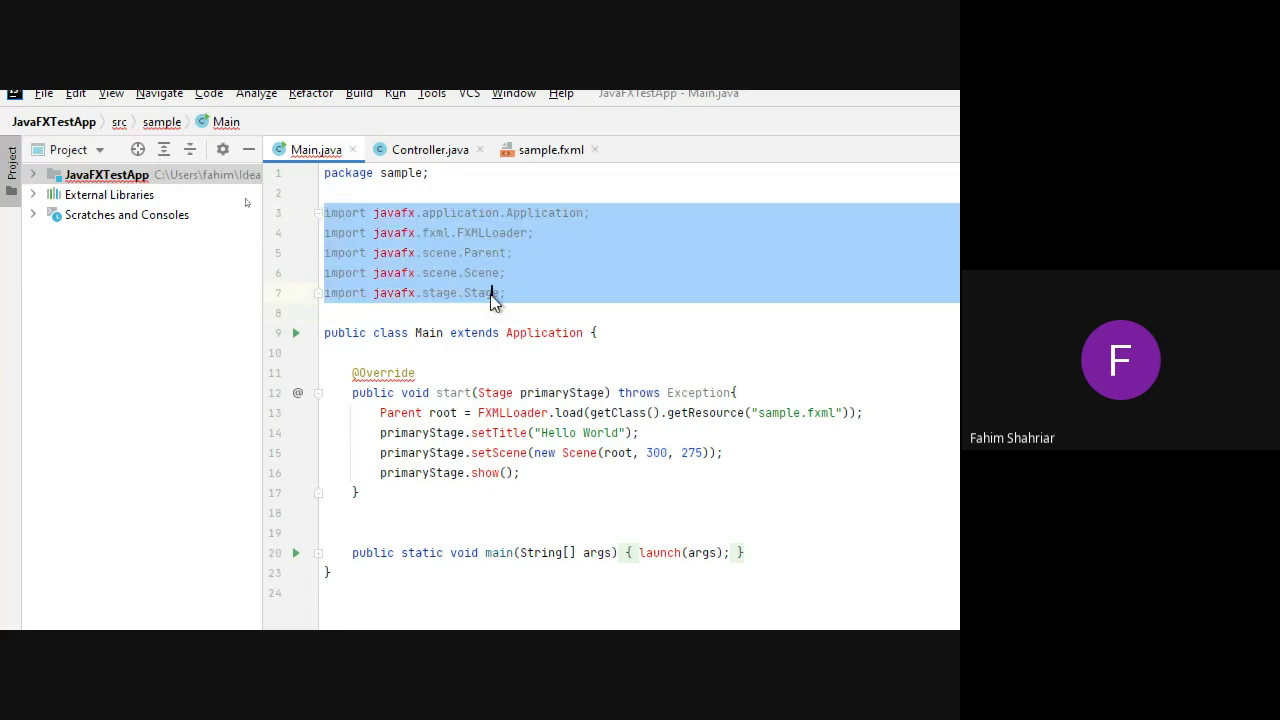
left_click(493, 295)
double_click(354, 212)
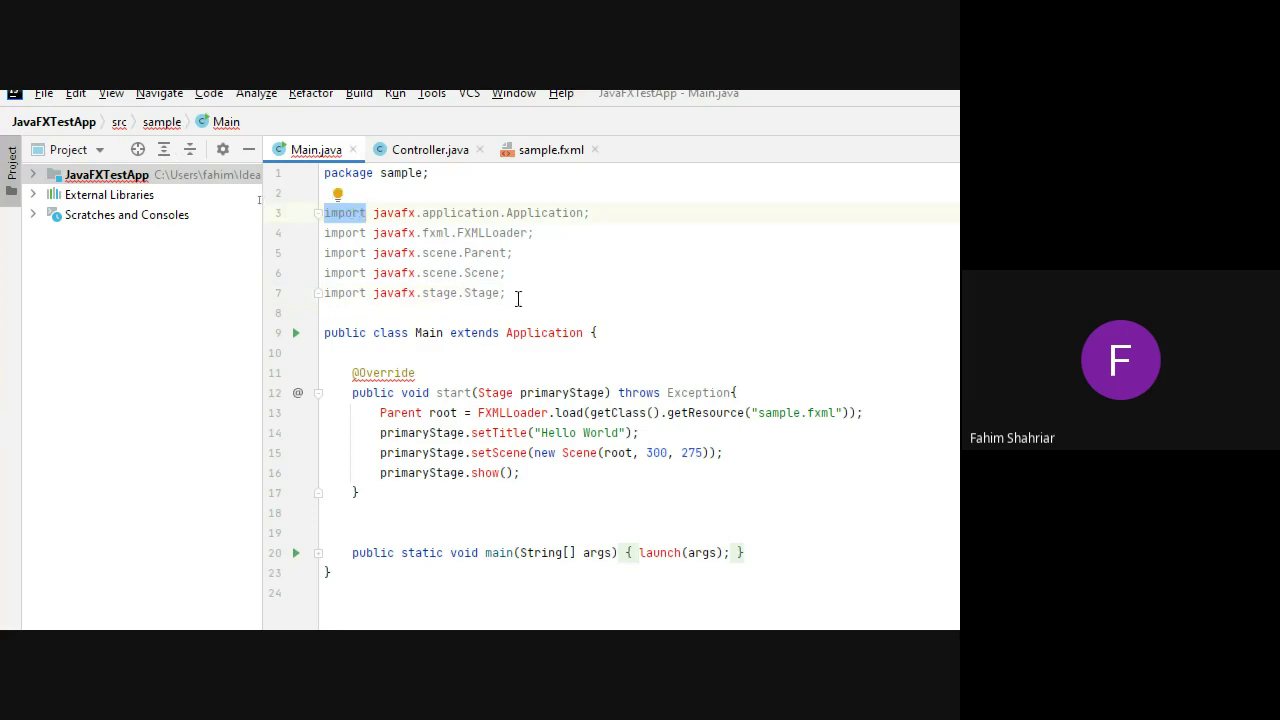
left_click_drag(515, 295, 305, 221)
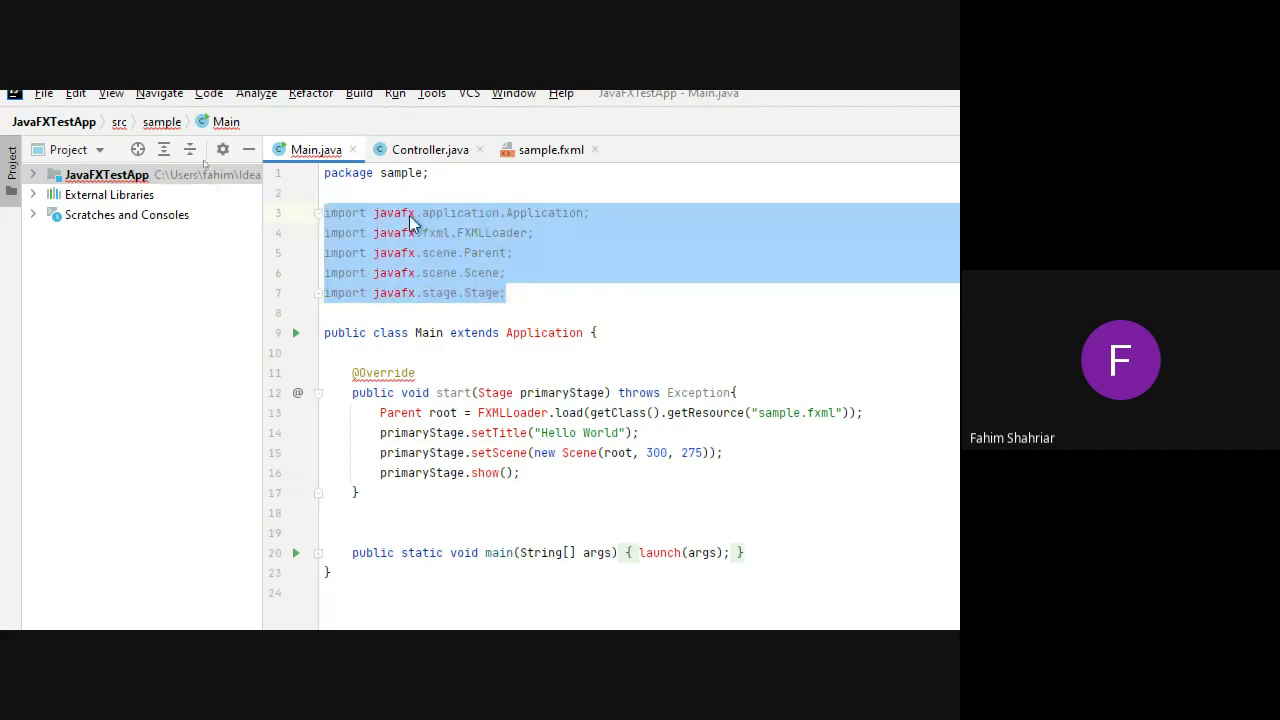
left_click(540, 299)
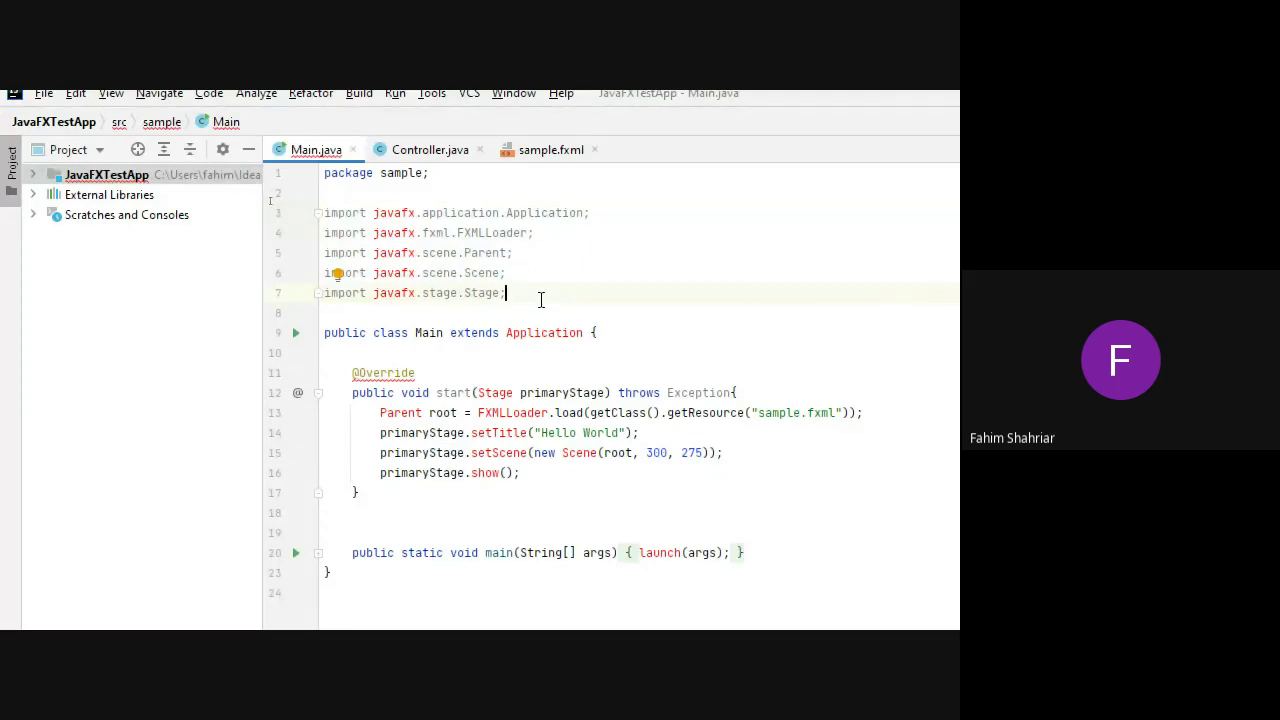
left_click_drag(554, 299, 317, 214)
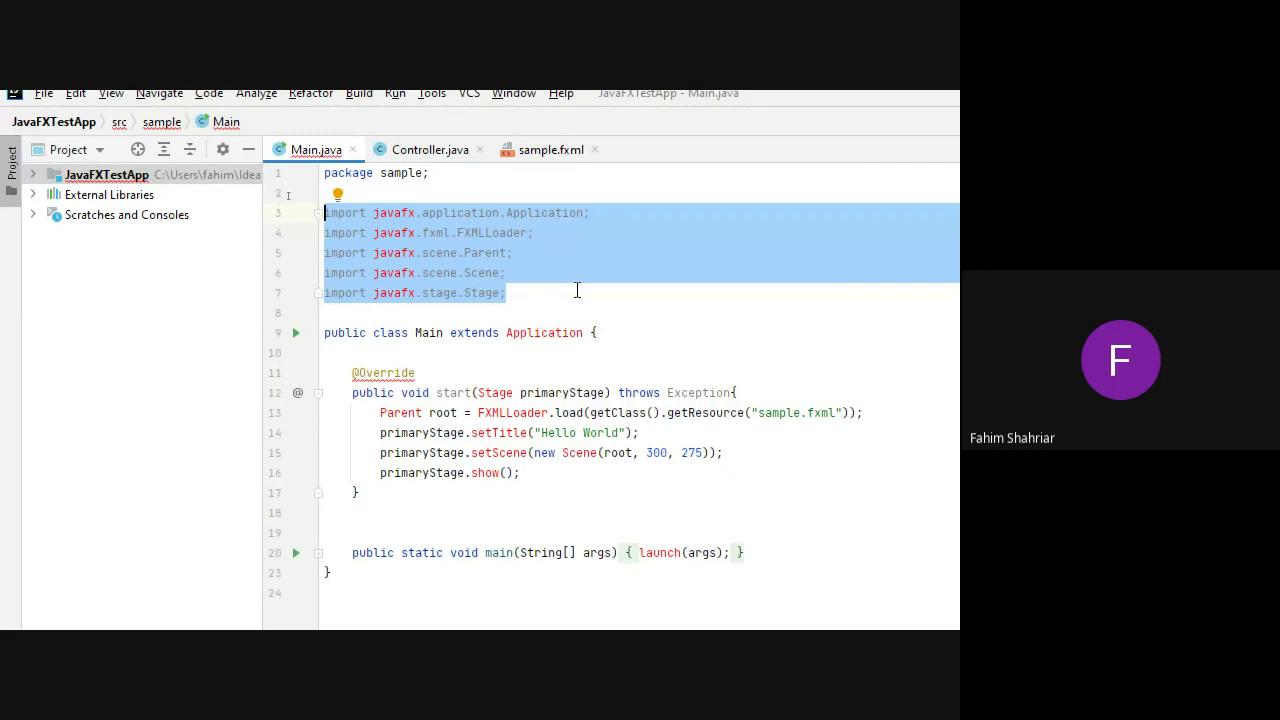
left_click(577, 290)
left_click_drag(527, 293, 317, 216)
left_click(567, 302)
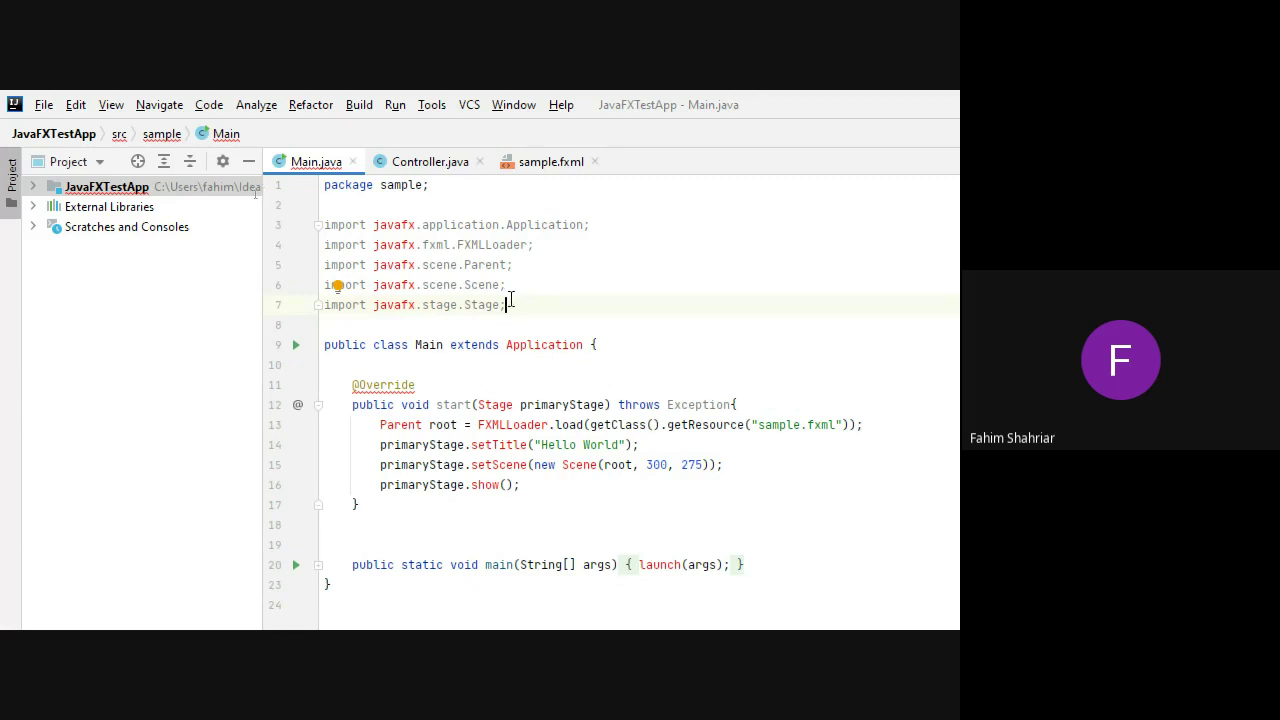
left_click_drag(506, 305, 324, 226)
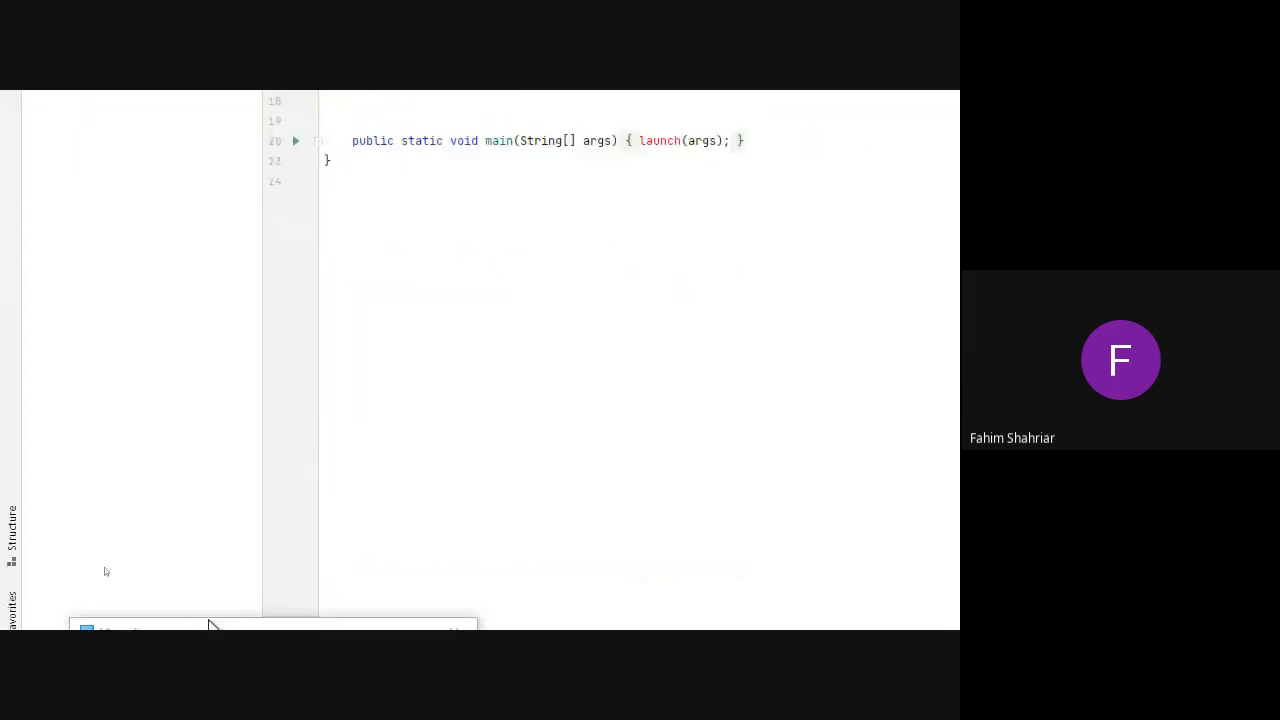
Step: Switch to File Explorer and extract openjfx-11.0.2_windows-x64_bin-sdk.zip into a folder of the same name in Downloads
left_click(219, 614)
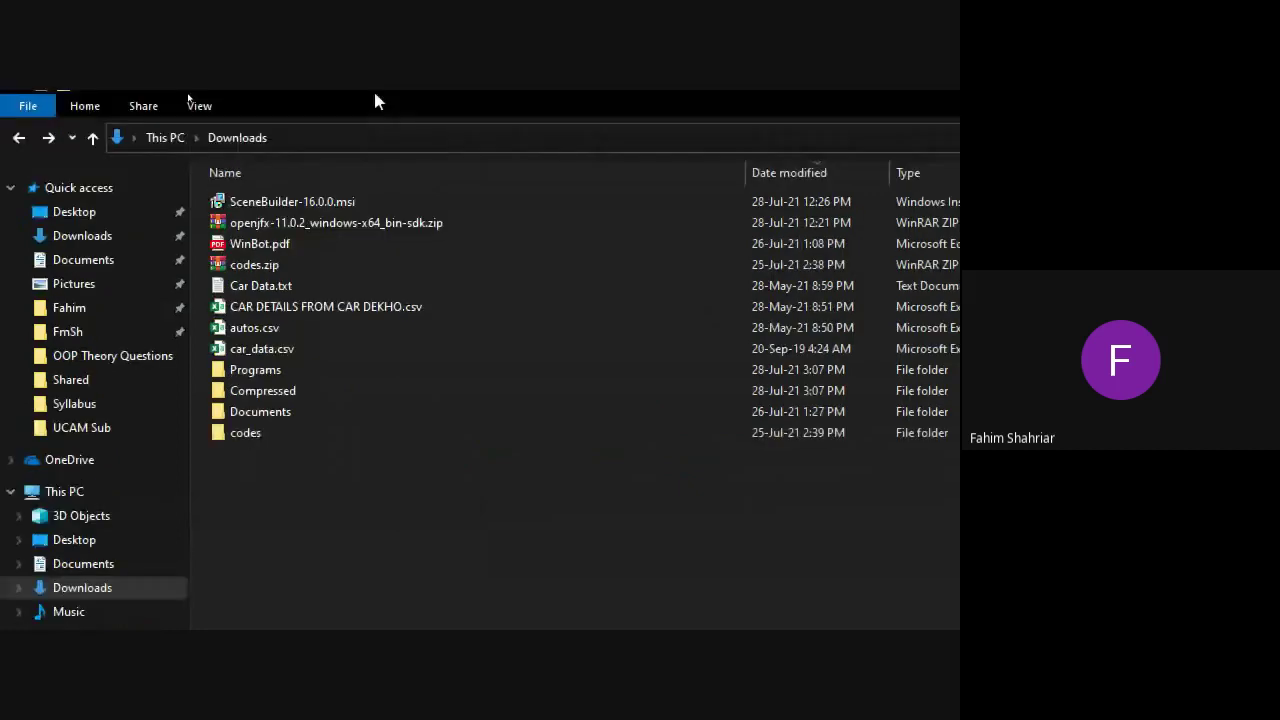
left_click(381, 158)
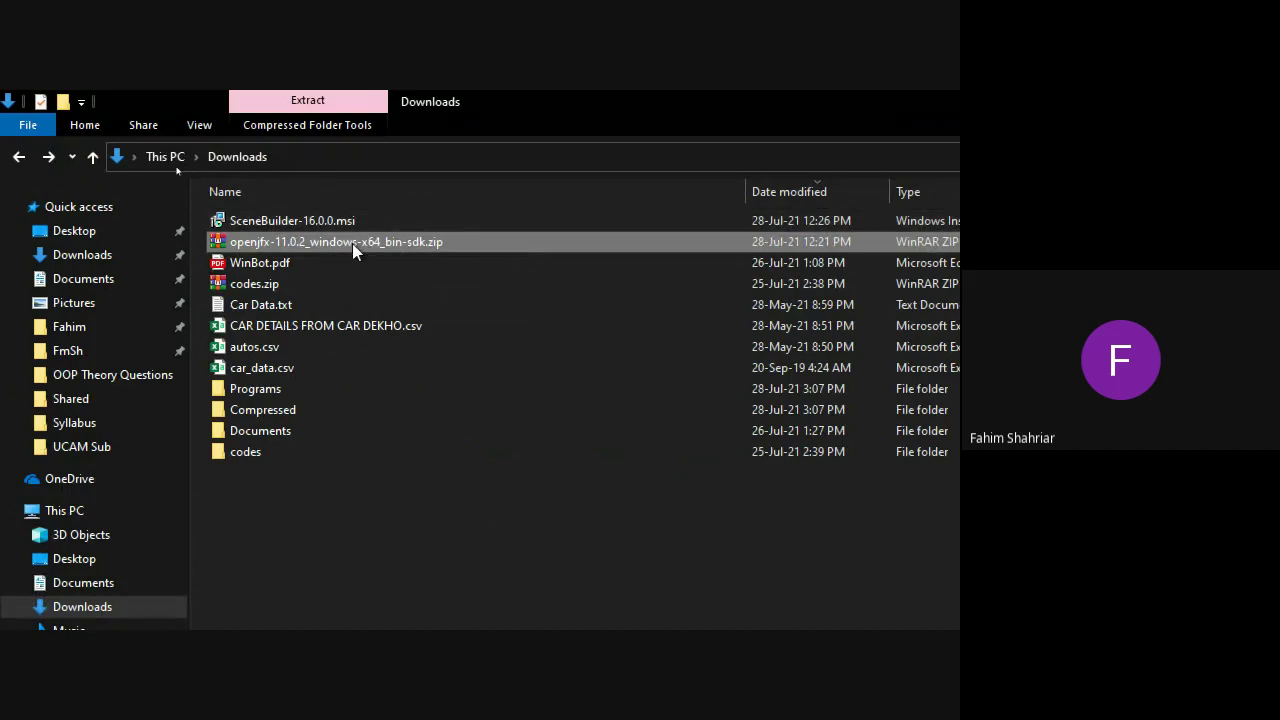
right_click(352, 243)
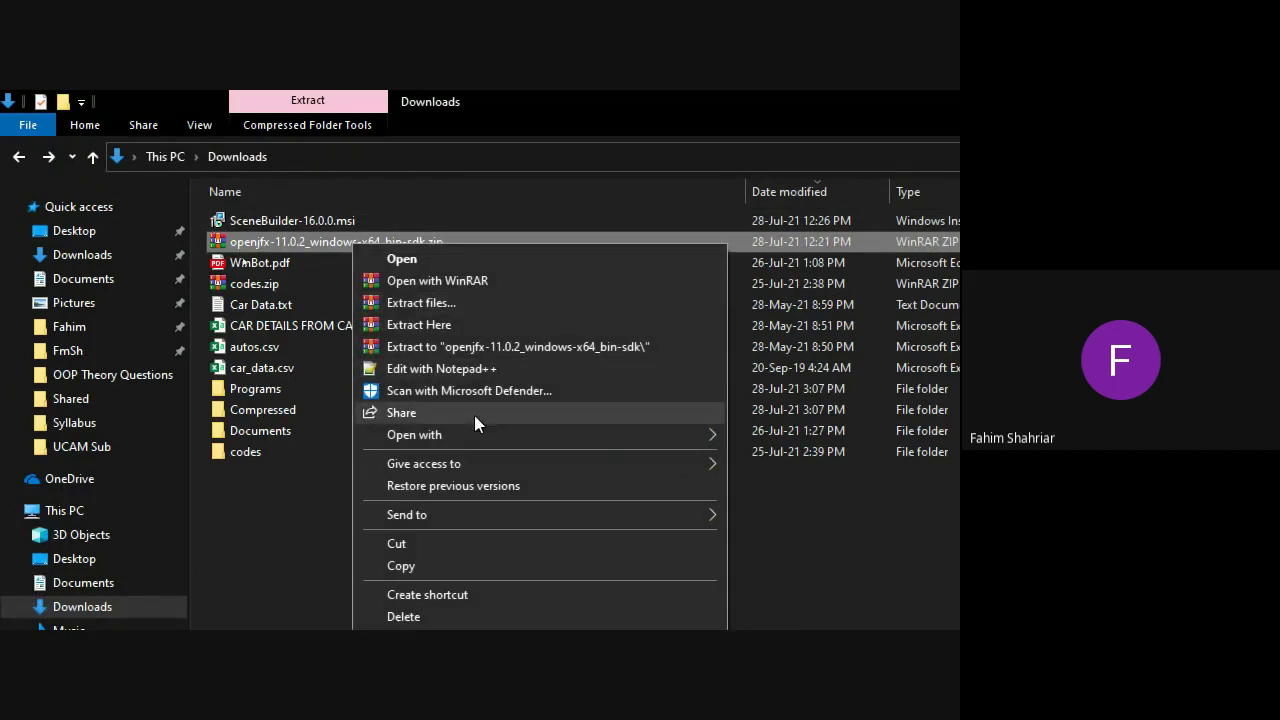
left_click(451, 302)
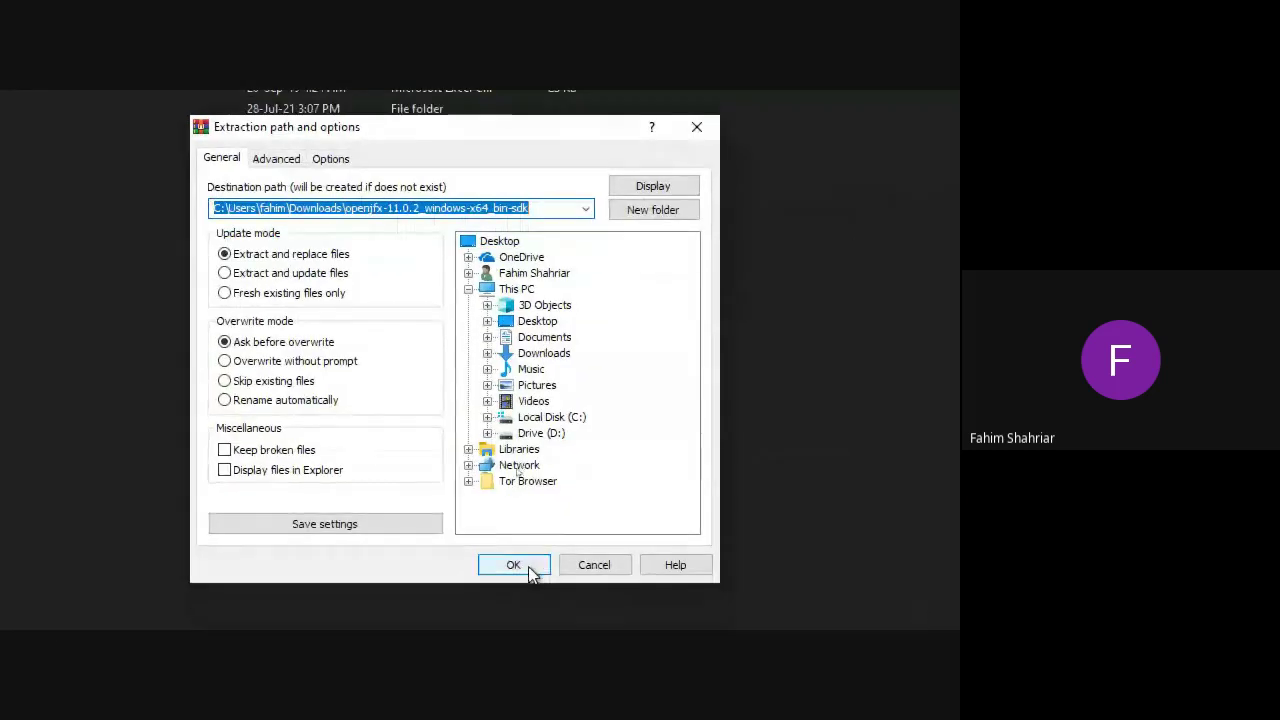
left_click(530, 568)
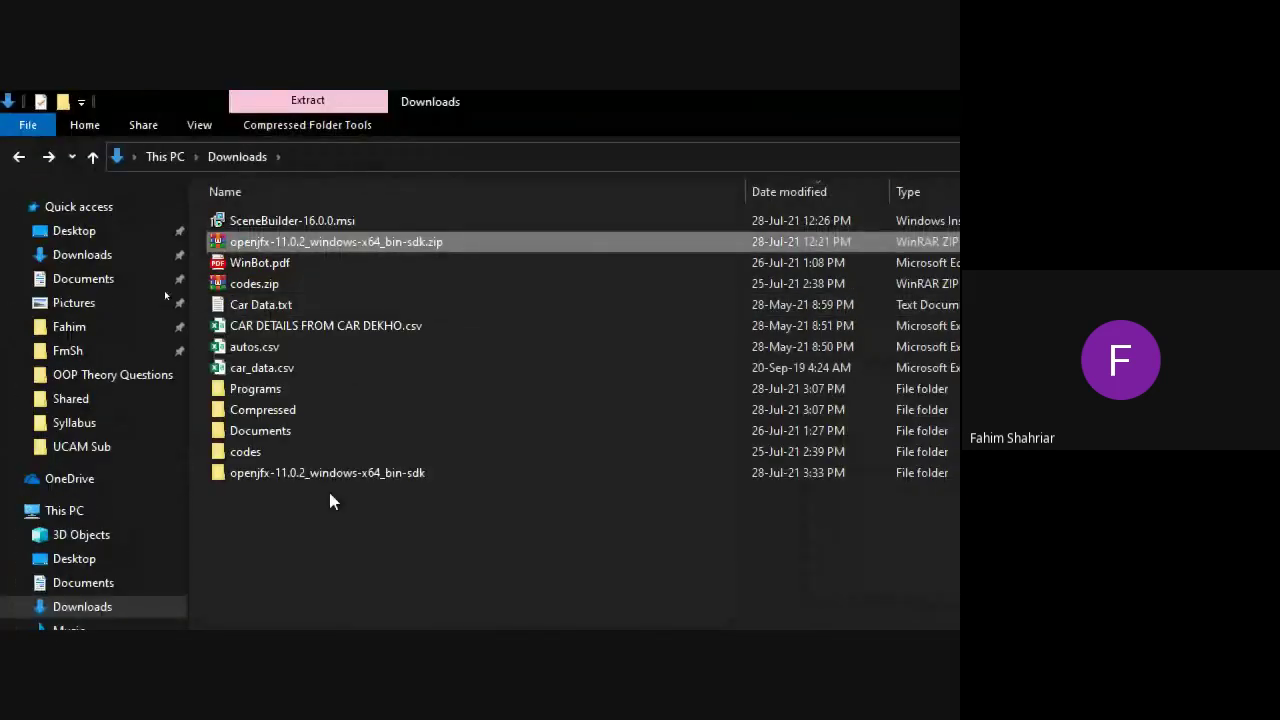
left_click(314, 470)
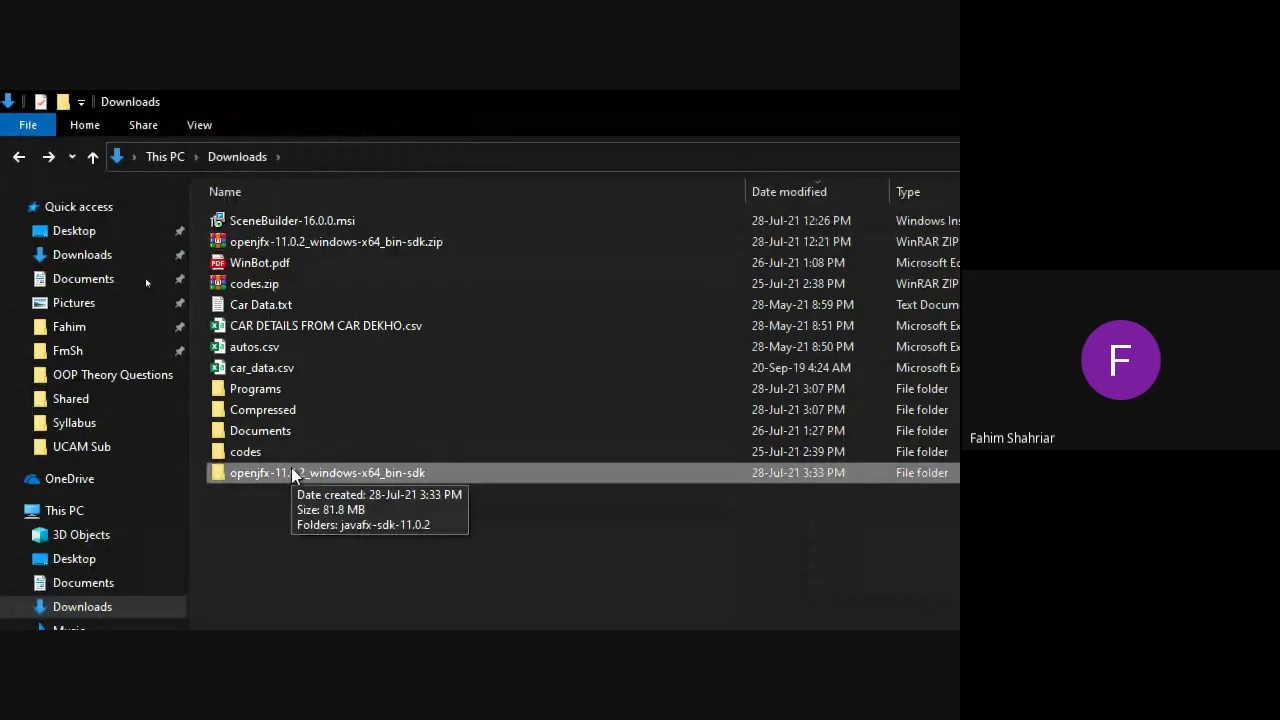
left_click(294, 474)
key("End")
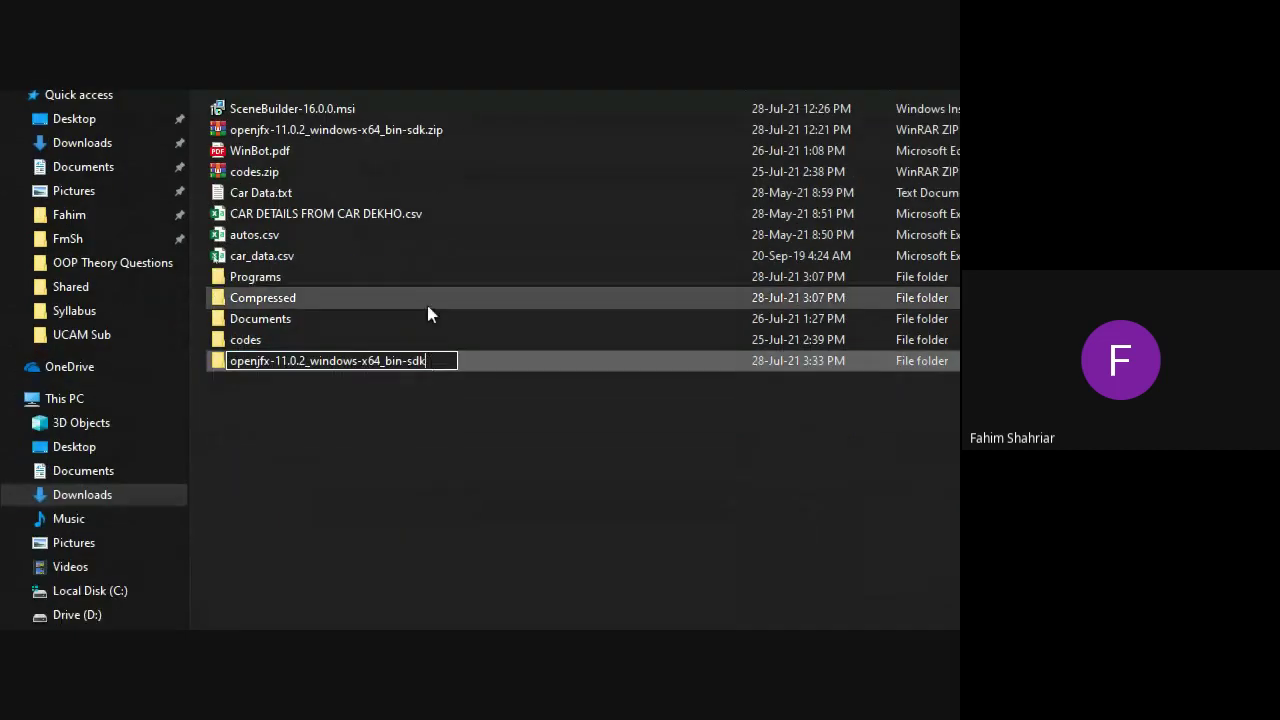
left_click(413, 398)
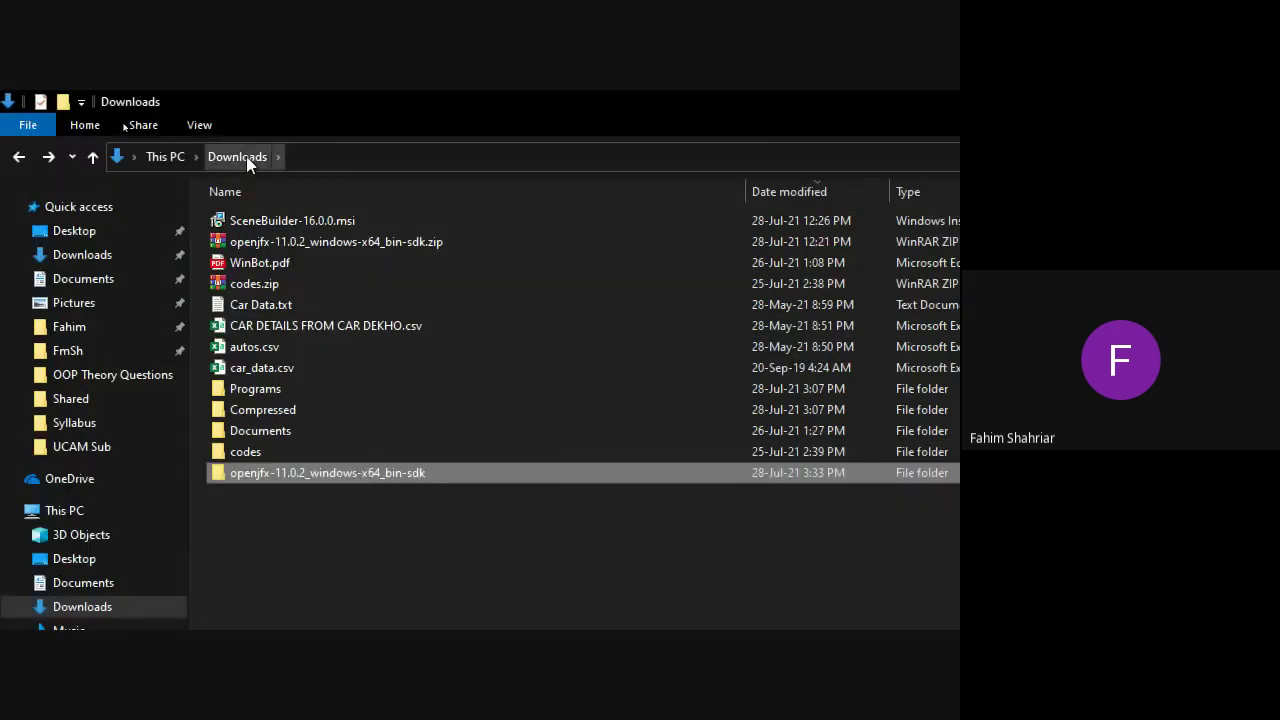
Step: Open the extracted openjfx-11.0.2_windows-x64_bin-sdk folder and its javafx-sdk-11.0.2 subfolder
double_click(341, 473)
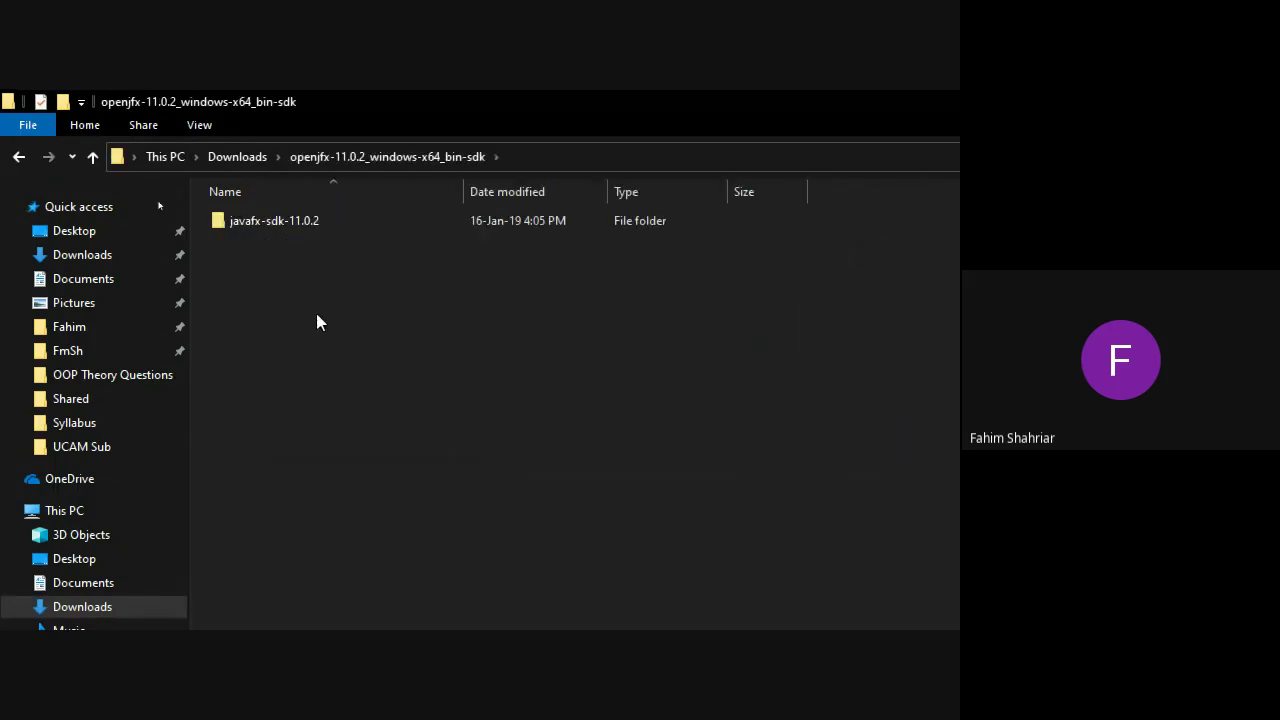
left_click(262, 218)
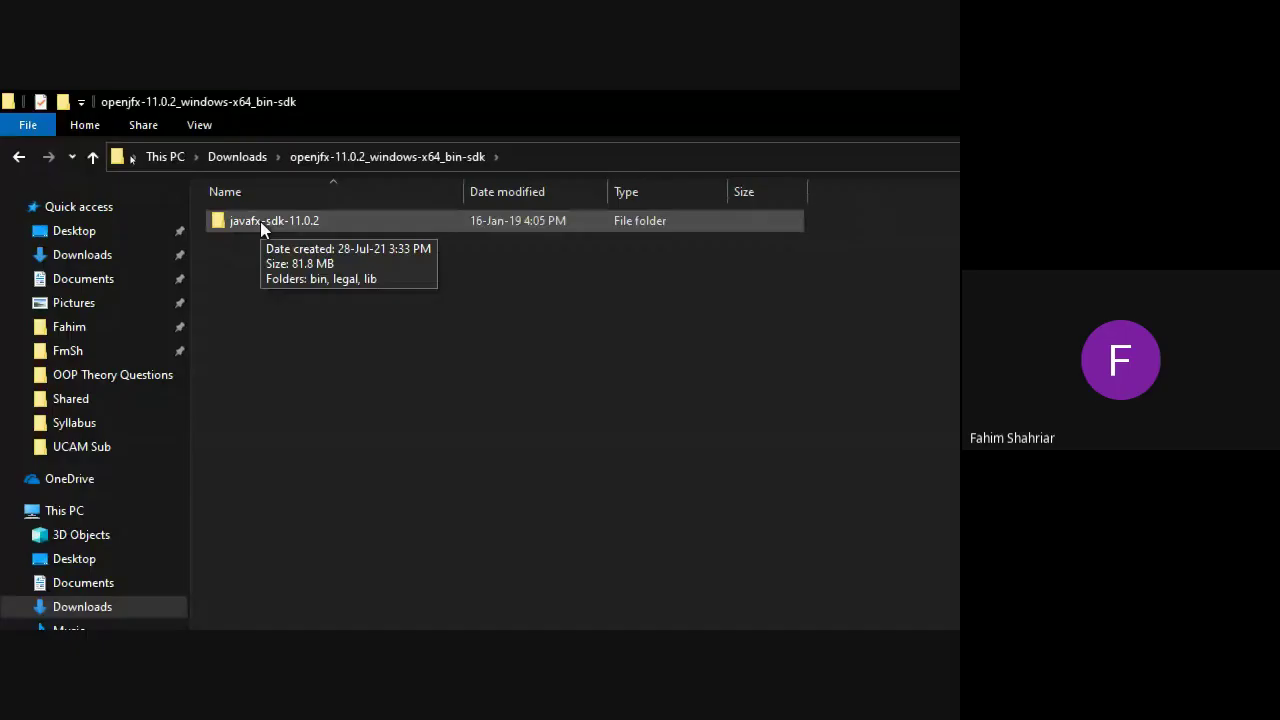
double_click(260, 221)
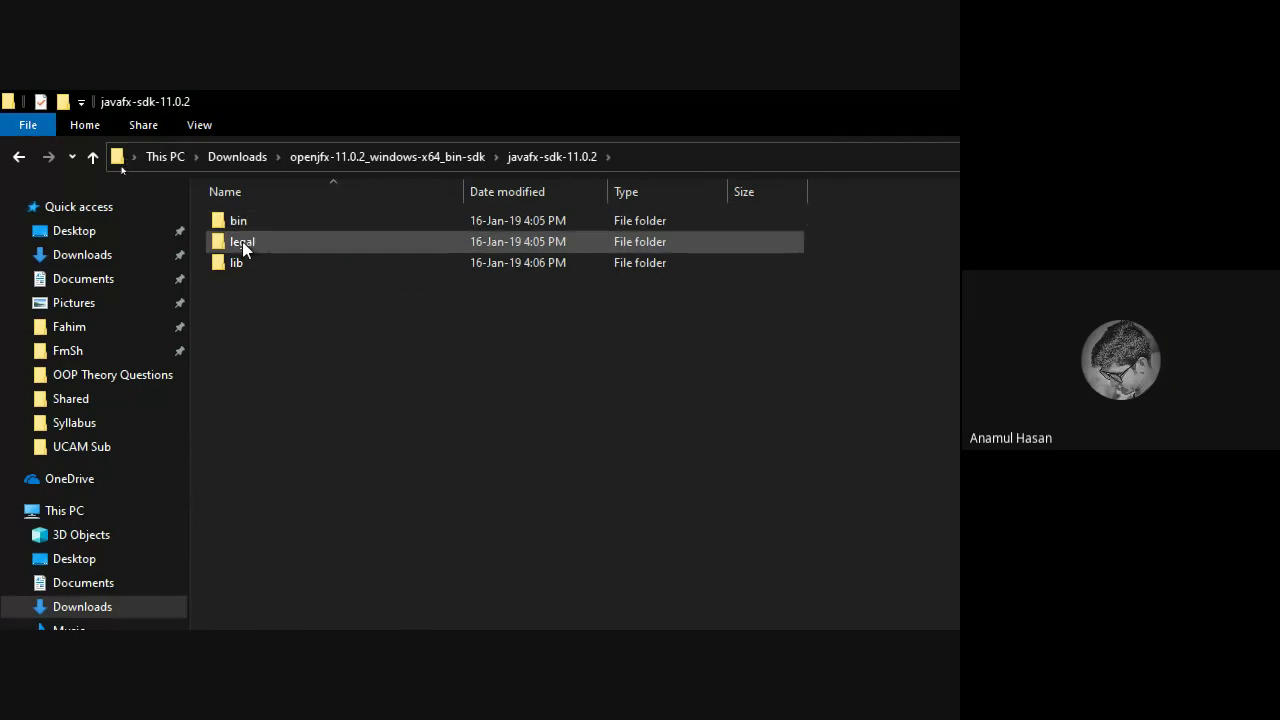
Step: Switch to Chrome and close the two Facebook tabs and the Wi-Fi router tab, keeping only the new tab
left_click(159, 620)
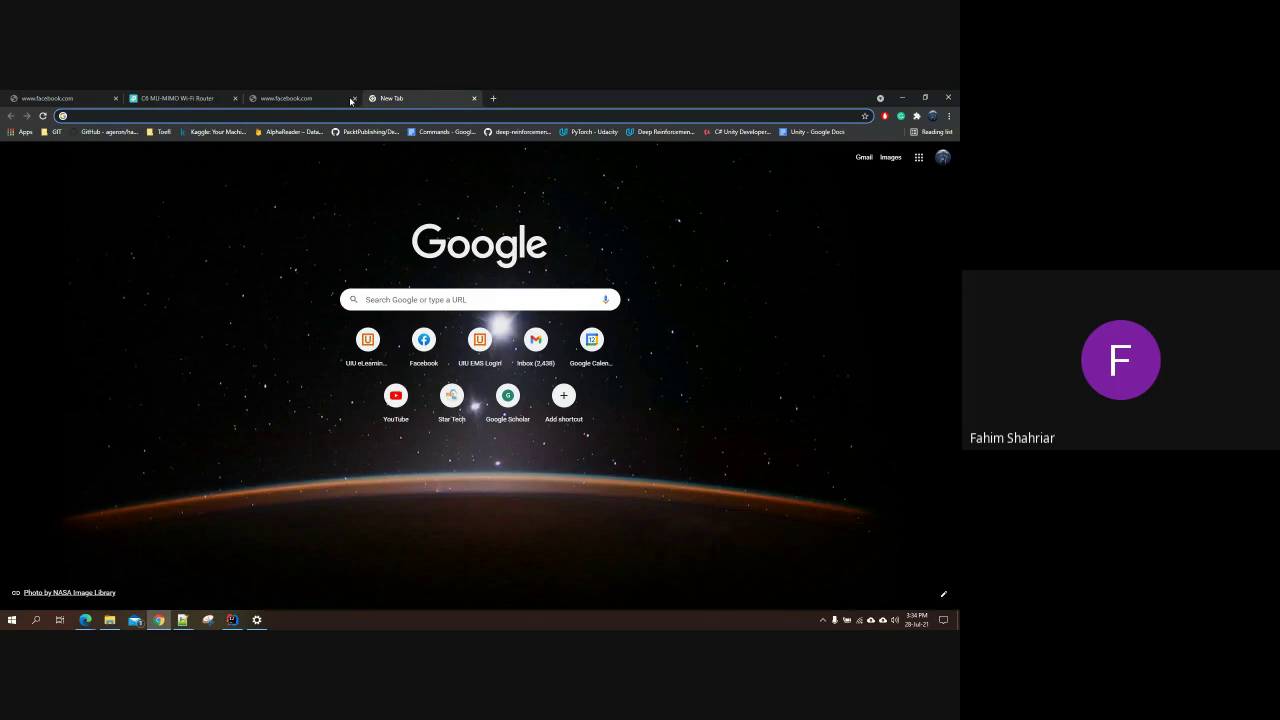
left_click(353, 98)
left_click(234, 98)
left_click(115, 98)
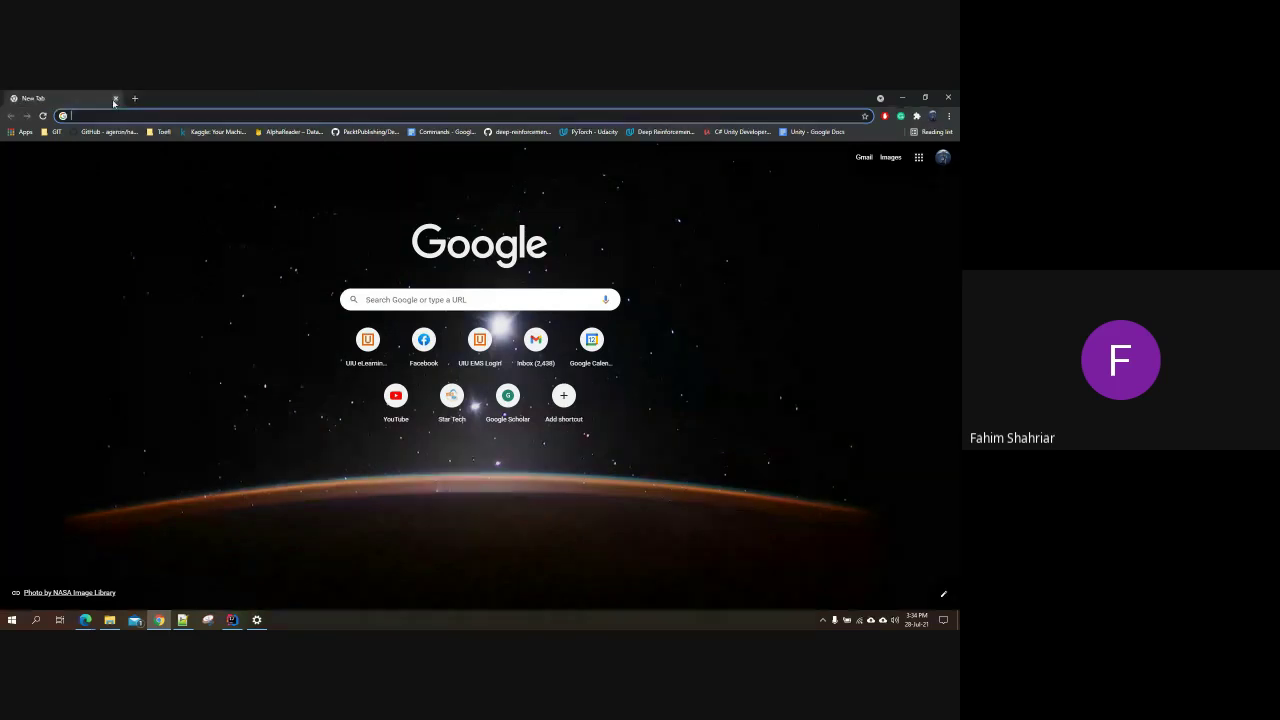
left_click(130, 115)
left_click(243, 420)
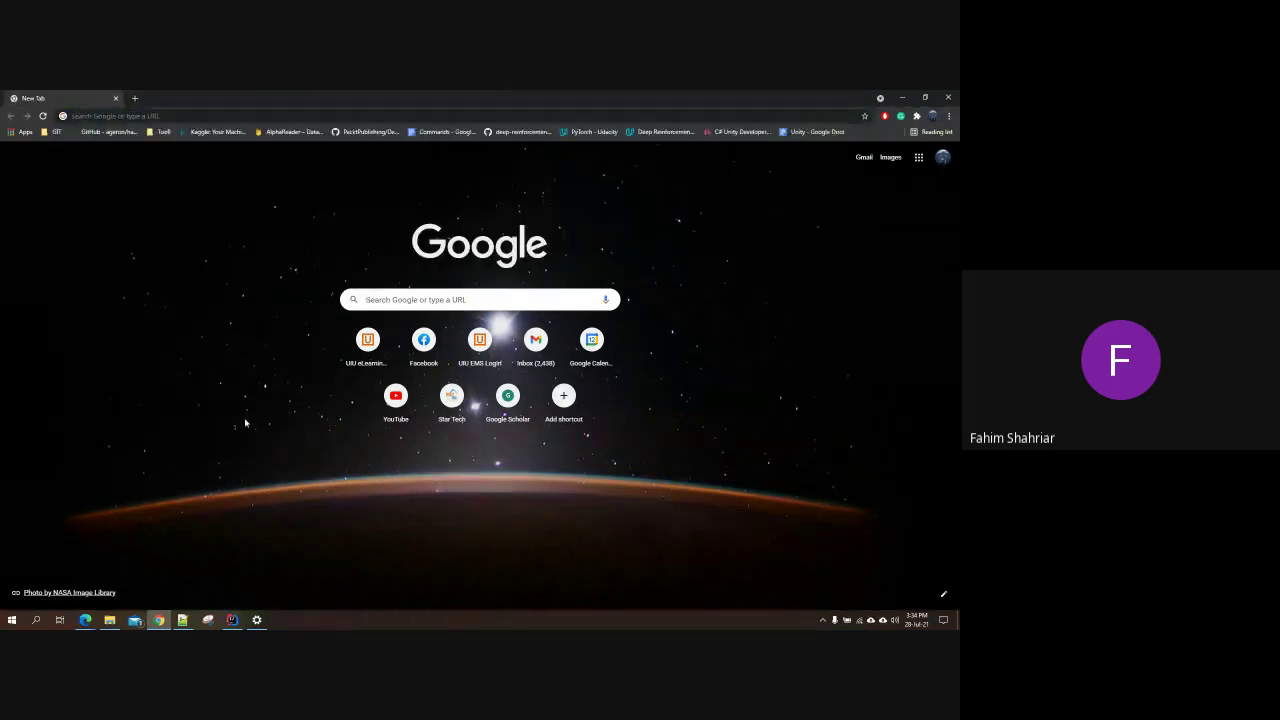
Step: Search the web for "javafx", removing the suggested words "multiple controllers" from the query
left_click(197, 116)
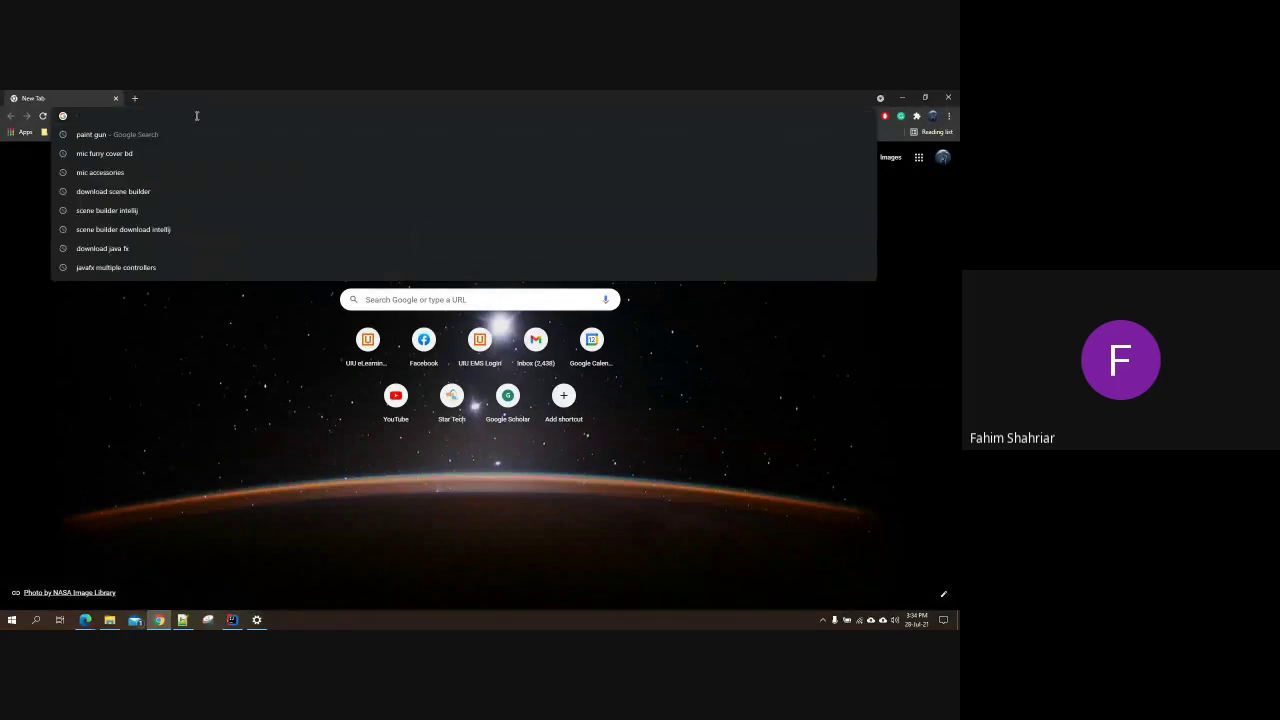
type("jav")
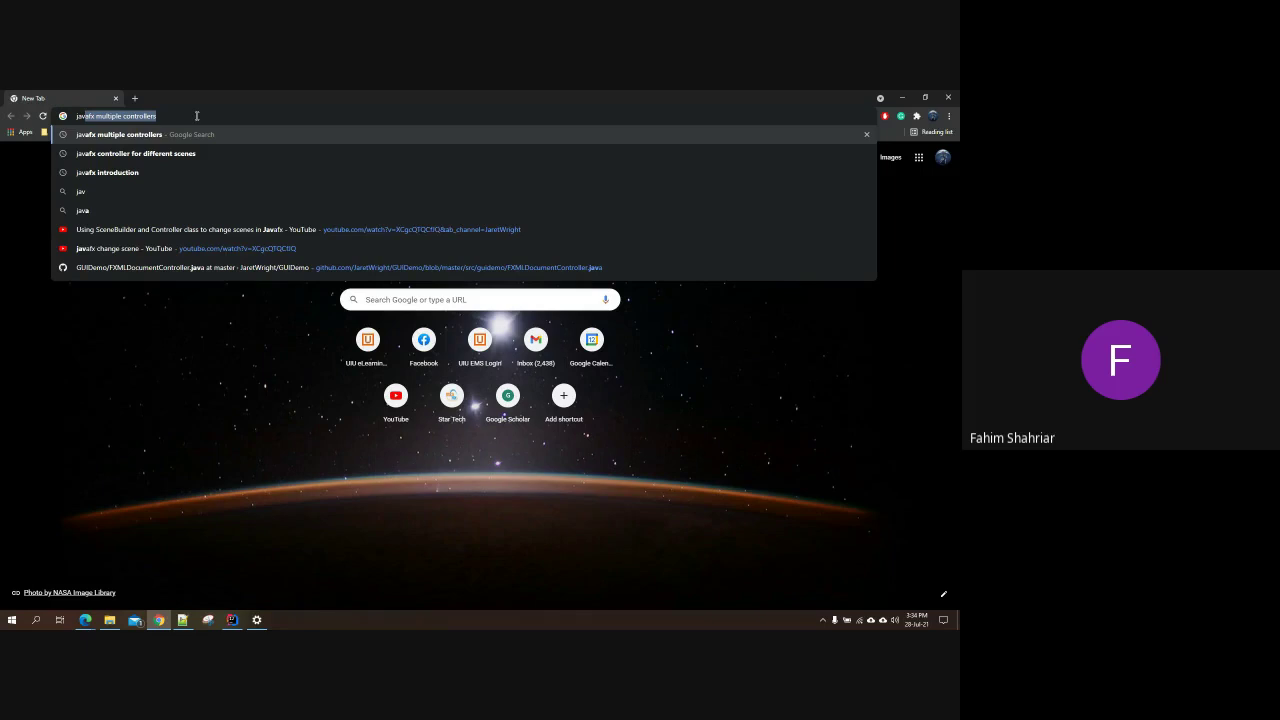
key("Right")
key("BackSpace")
key("BackSpace")
key("BackSpace")
key("BackSpace")
key("BackSpace")
key("BackSpace")
key("BackSpace")
key("BackSpace")
key("BackSpace")
key("BackSpace")
key("BackSpace")
key("BackSpace")
key("BackSpace")
key("BackSpace")
key("BackSpace")
key("BackSpace")
key("BackSpace")
key("BackSpace")
key("BackSpace")
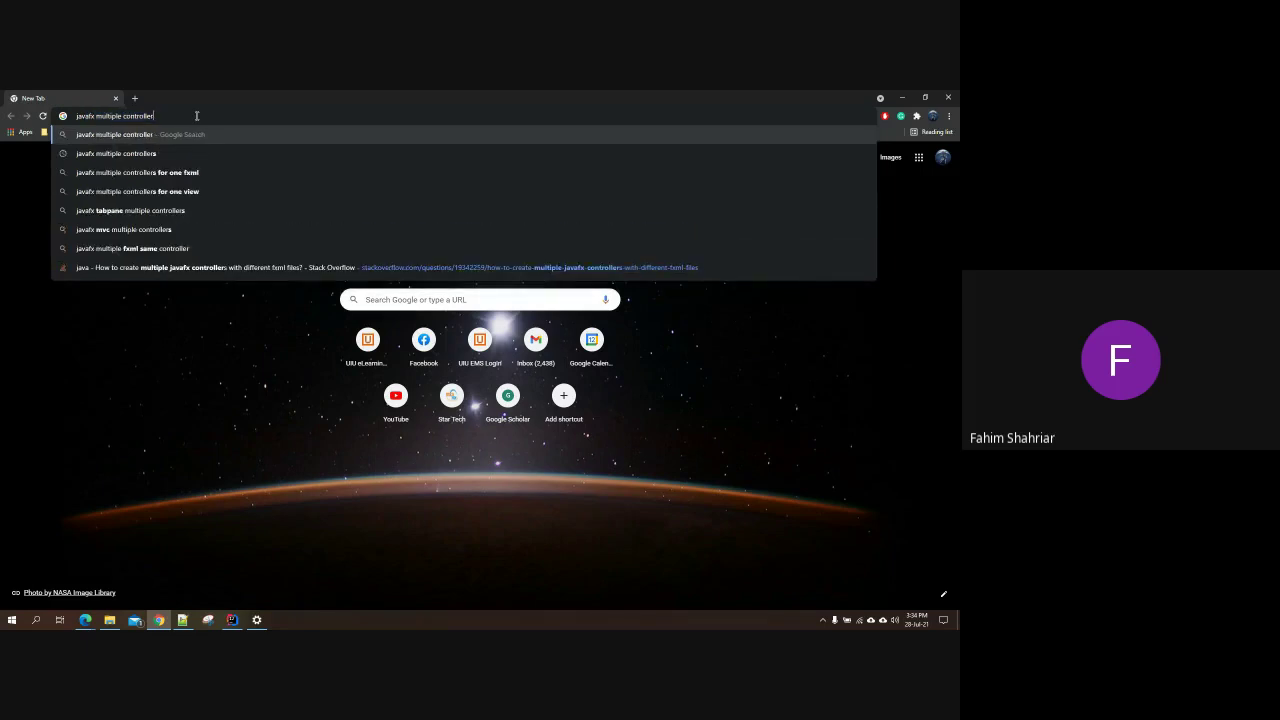
key("BackSpace")
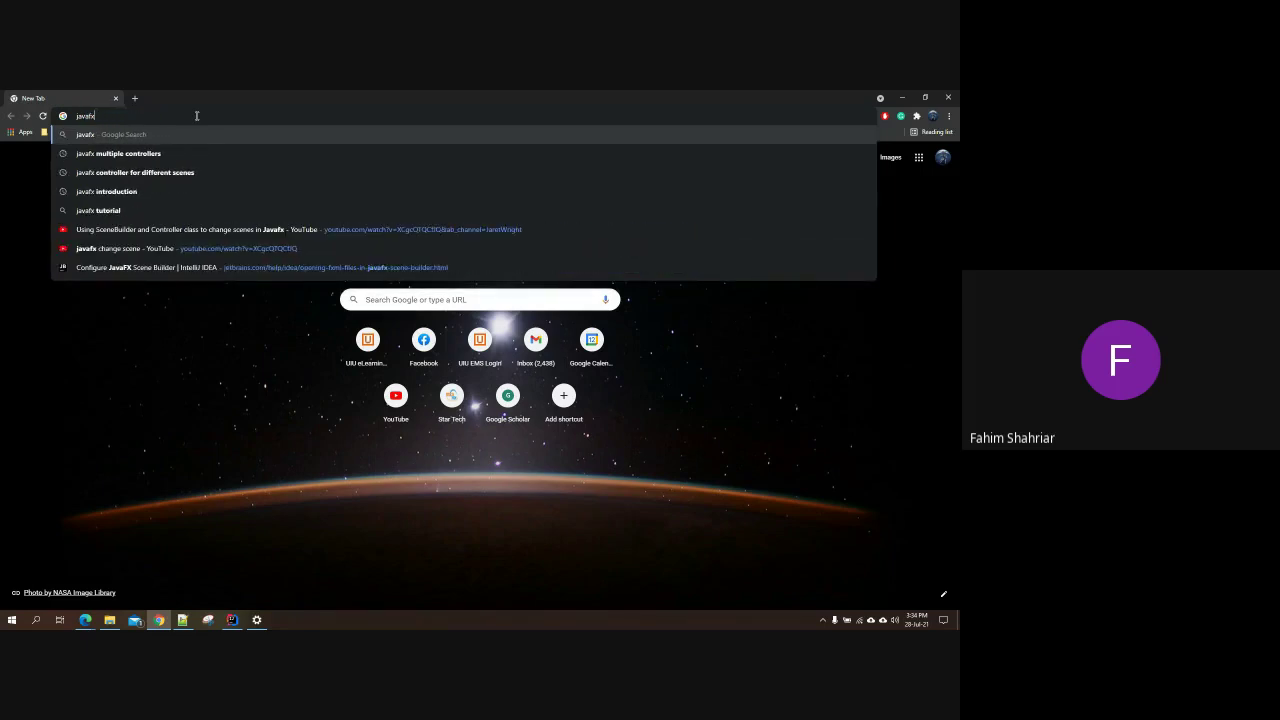
key("Return")
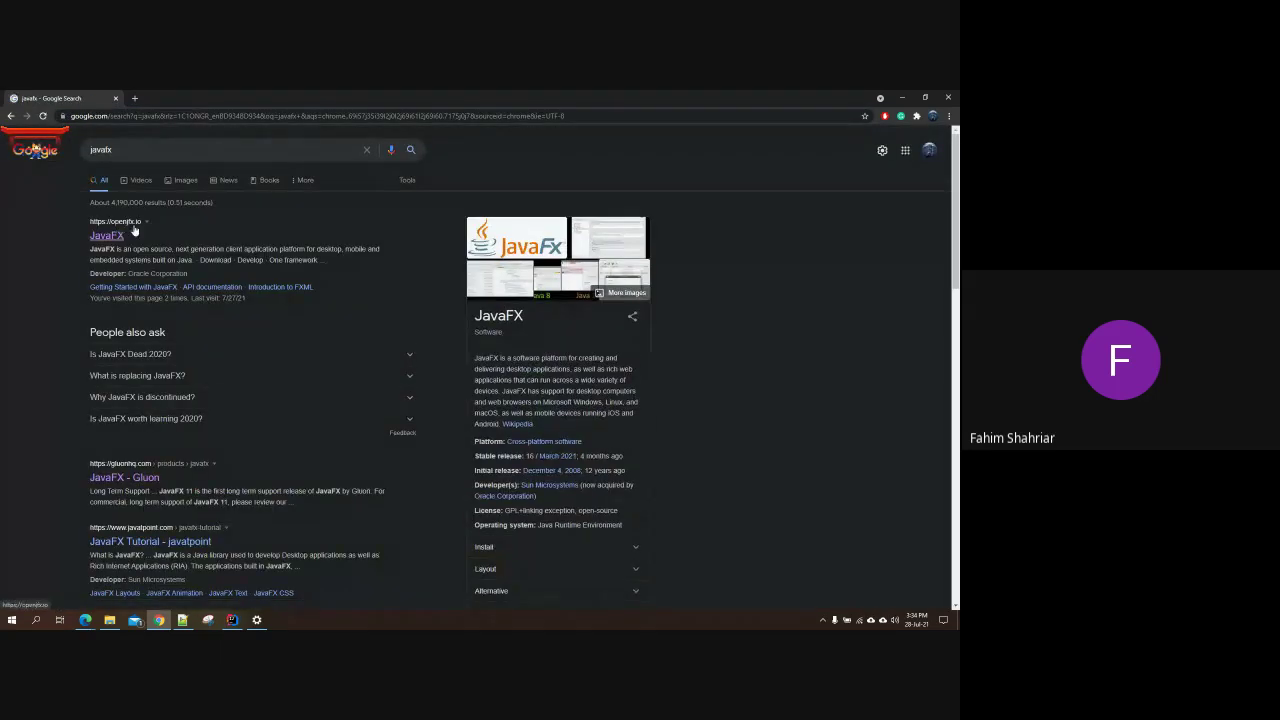
Step: Open the openjfx.io getting-started documentation at the JavaFX and IntelliJ section "Non-modular from IDE"
left_click(118, 236)
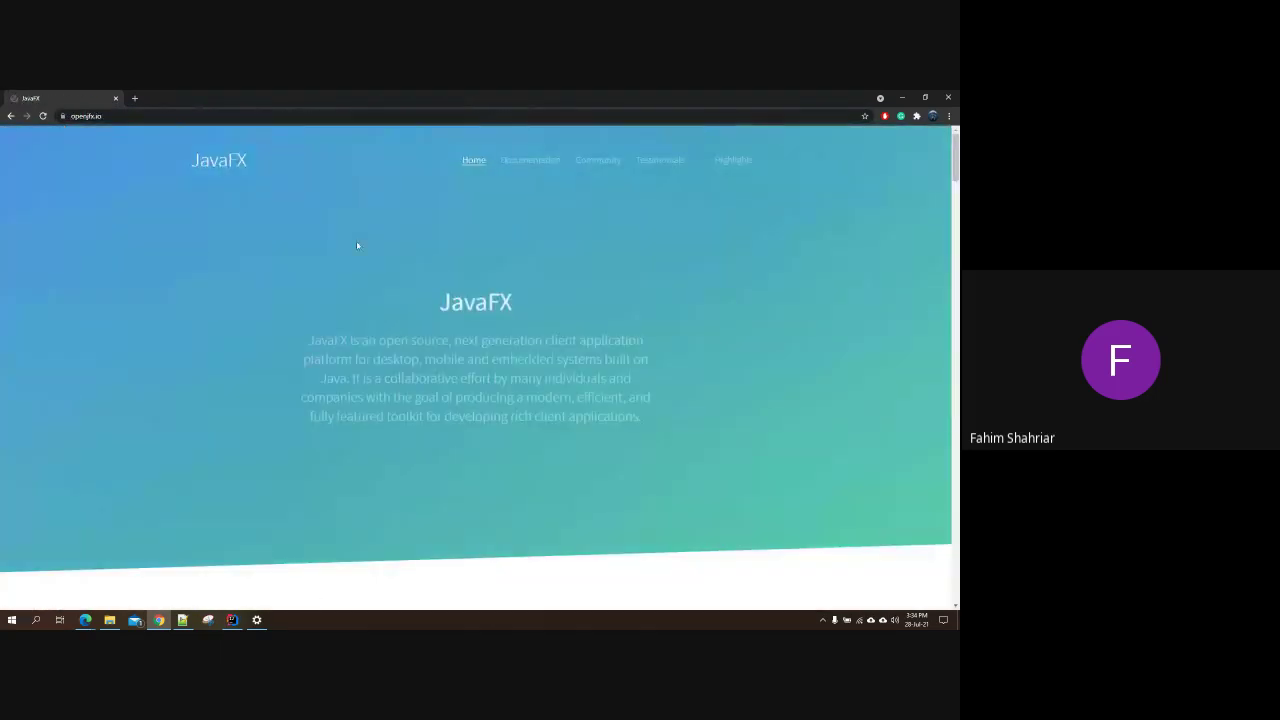
left_click(527, 160)
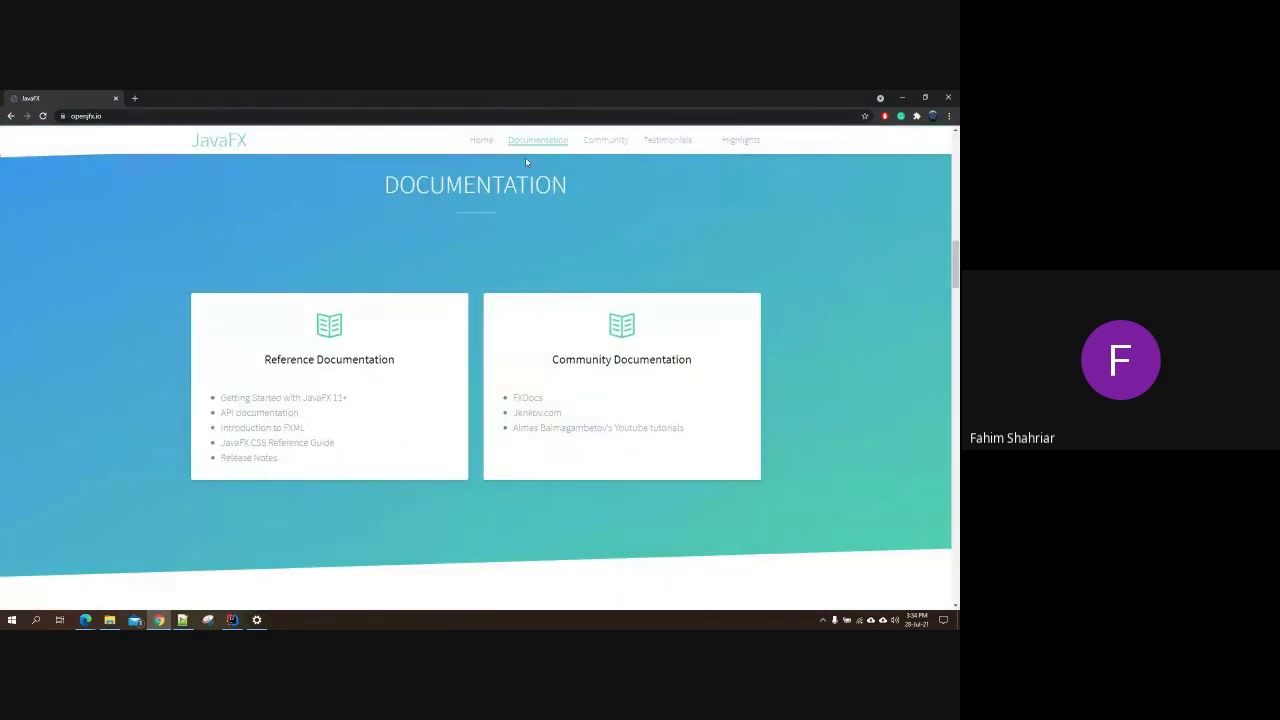
left_click(297, 400)
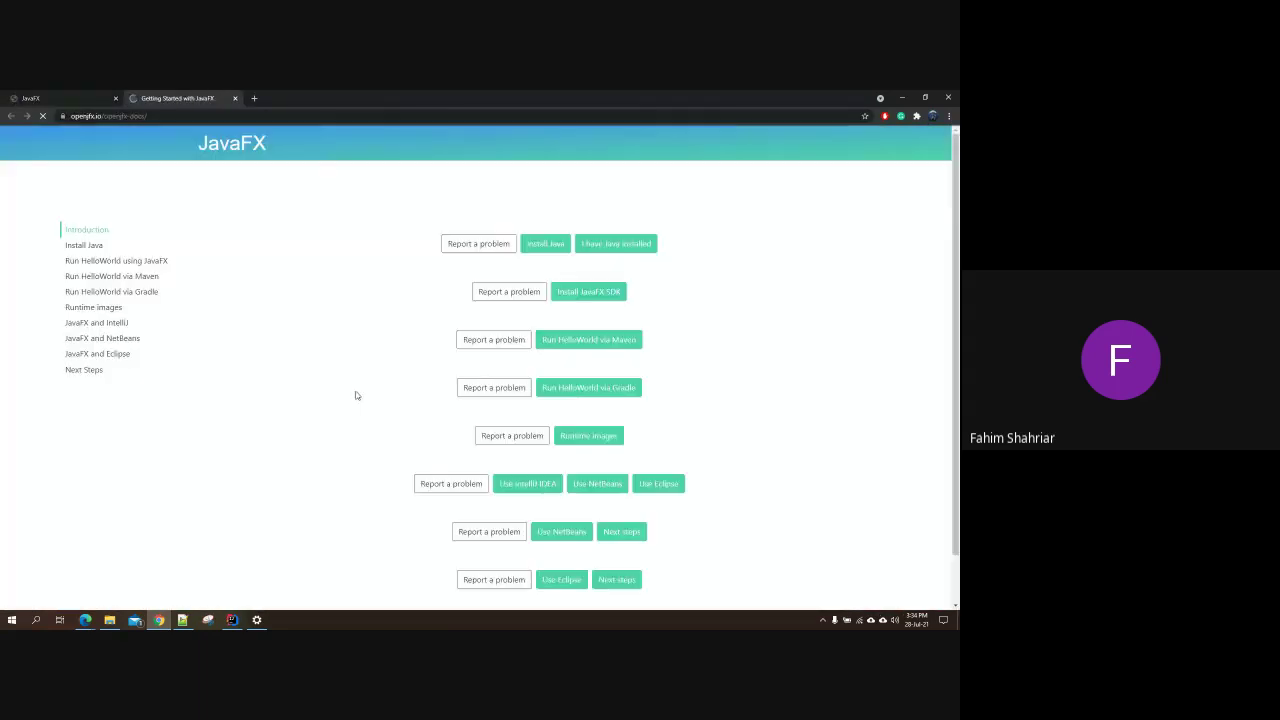
left_click(112, 324)
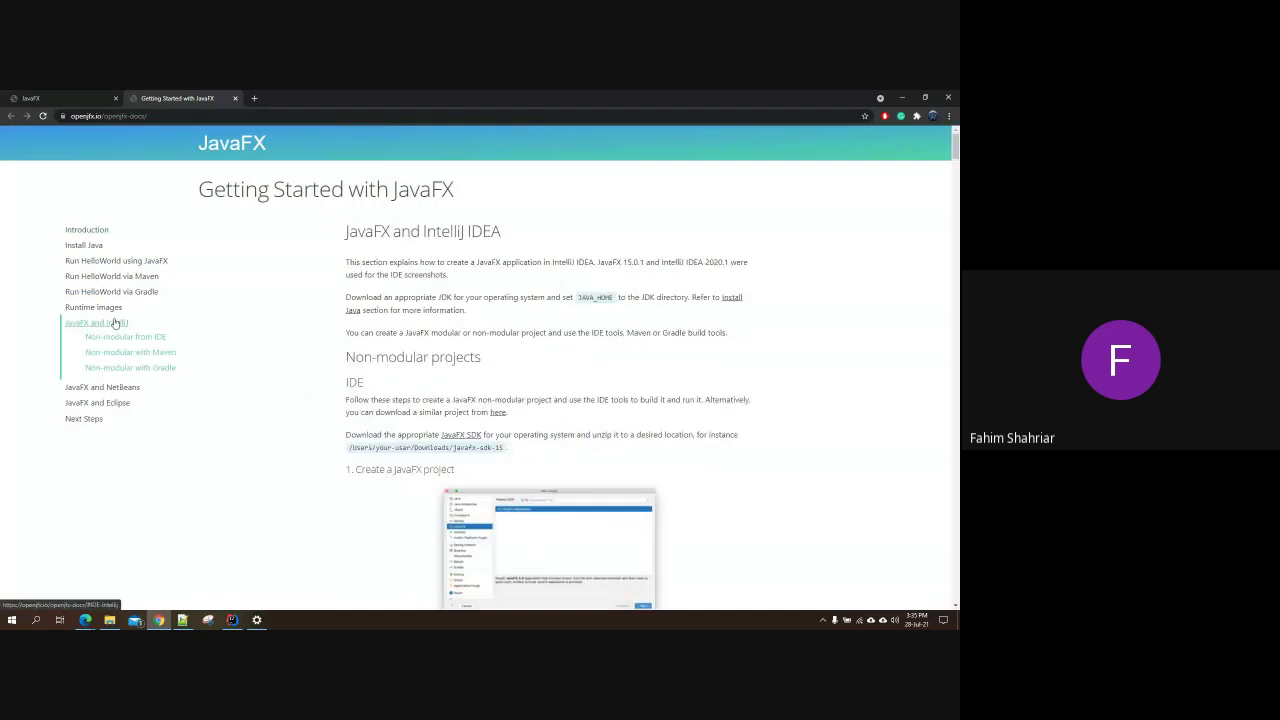
left_click(135, 336)
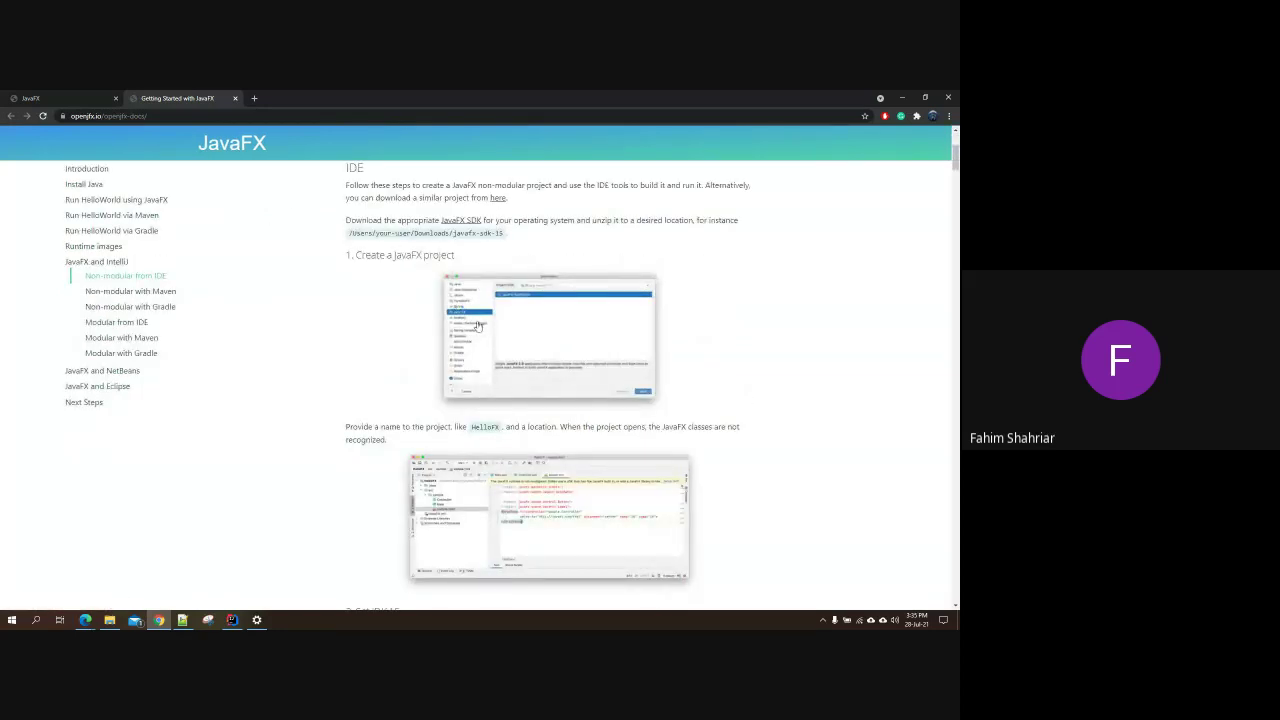
left_click(293, 117)
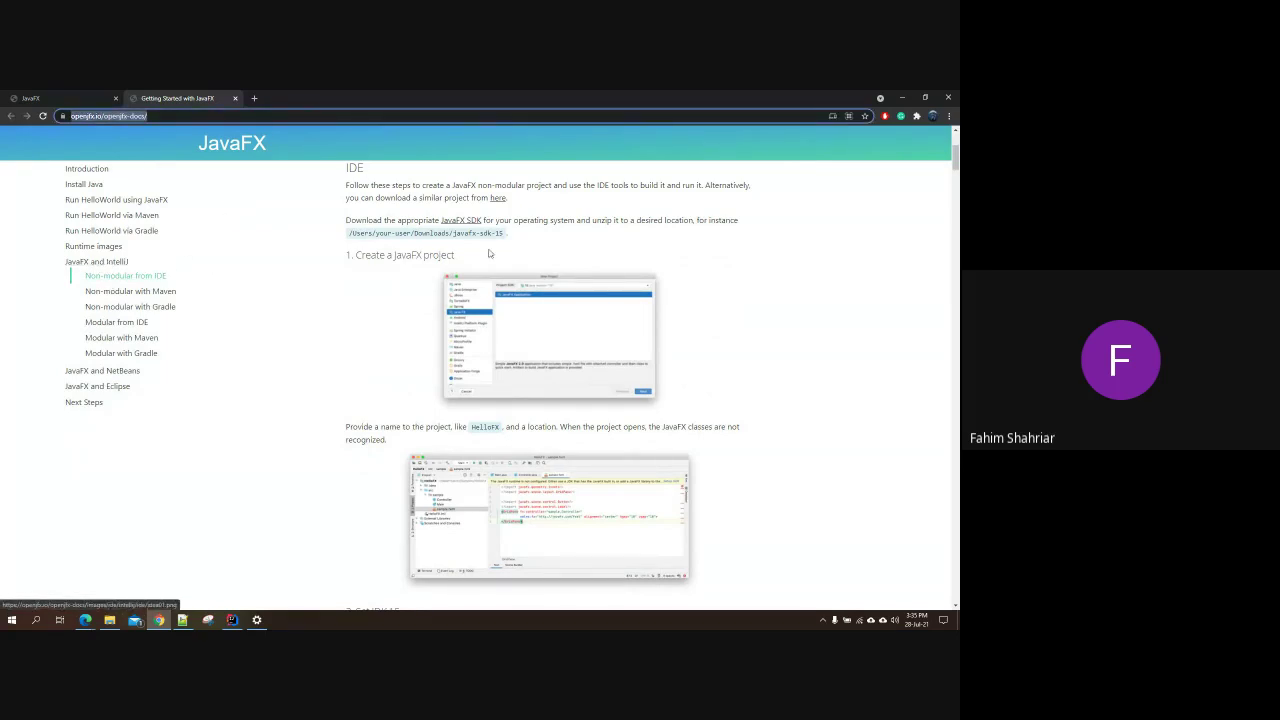
key("ctrl+plus")
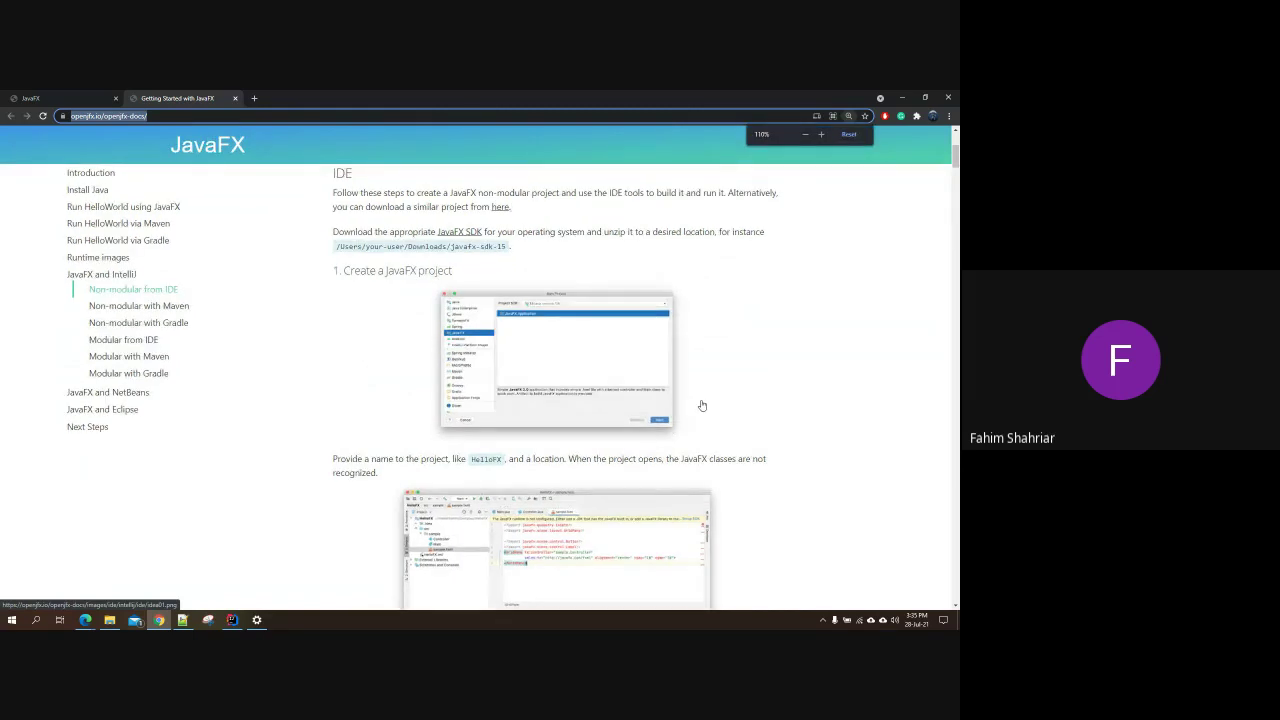
key("ctrl+plus")
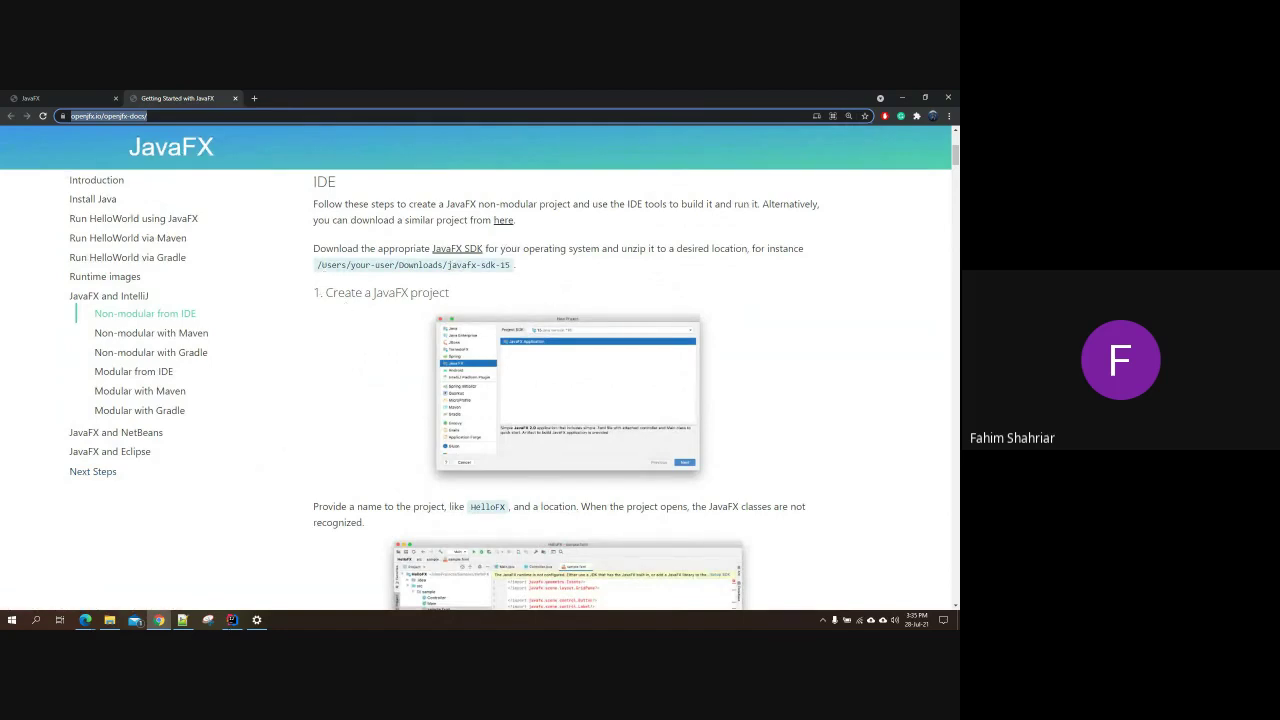
left_click(85, 621)
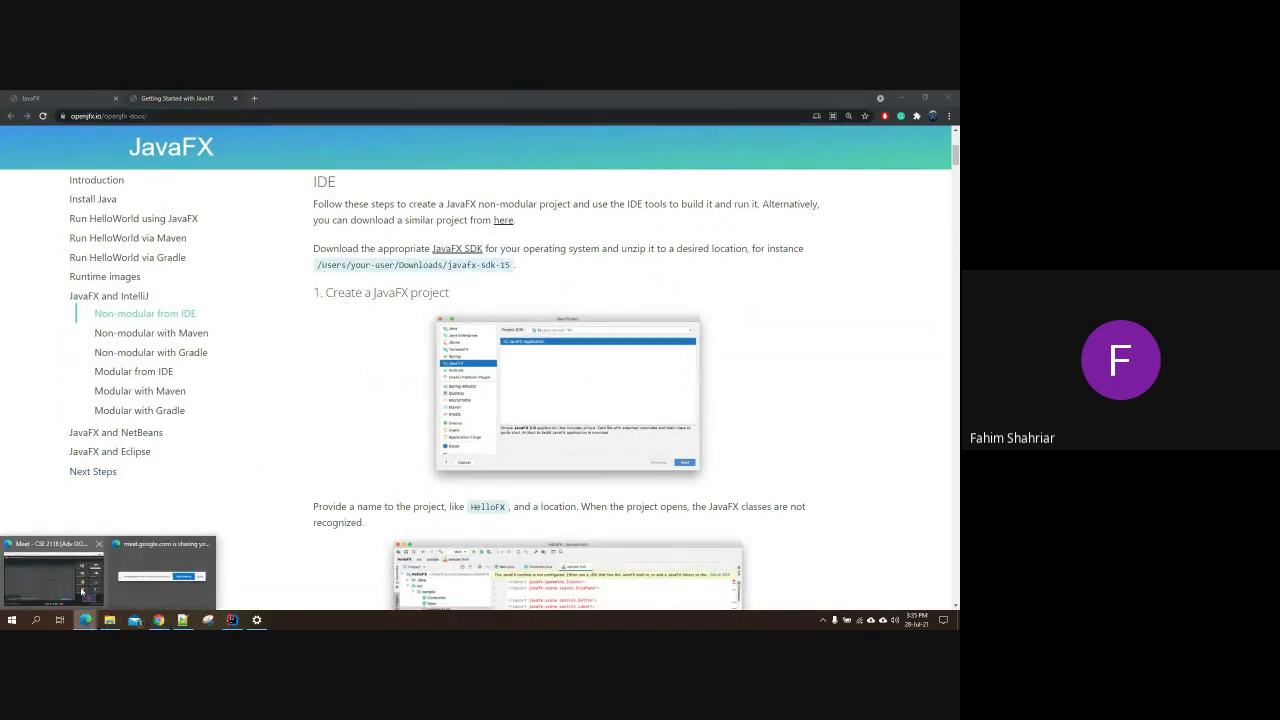
left_click(55, 570)
left_click(891, 591)
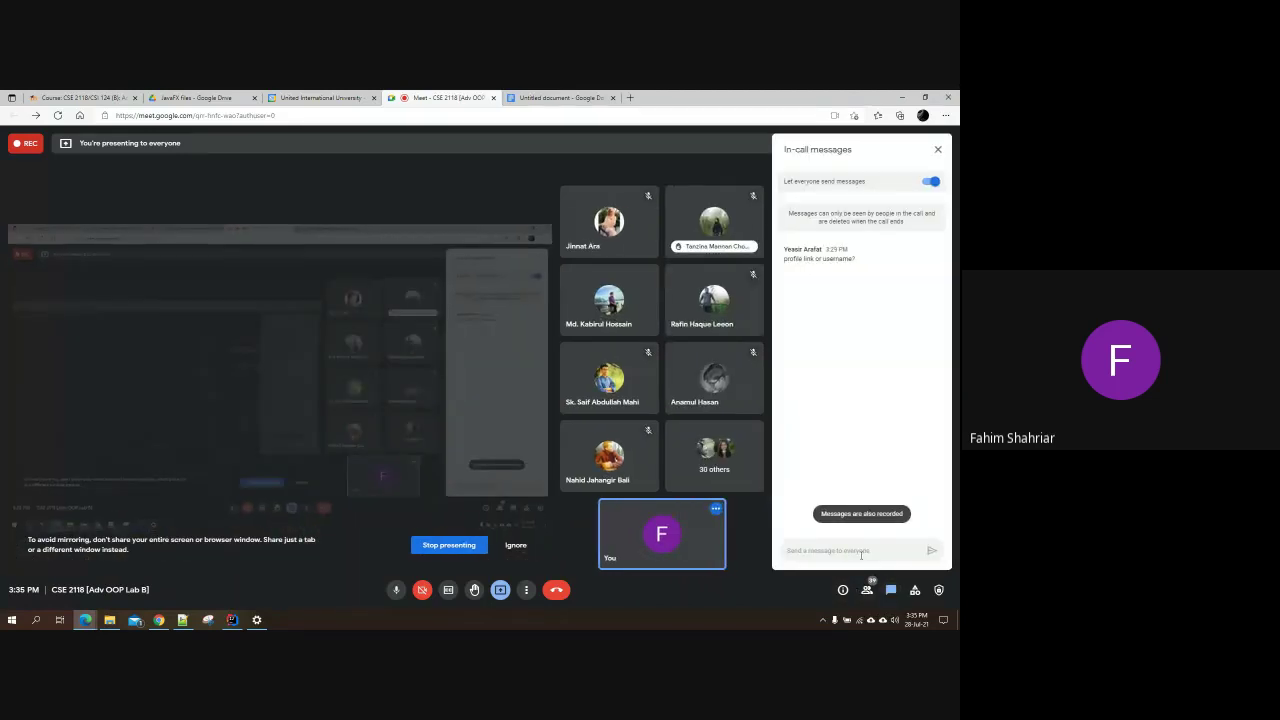
type("https://openjfx.io/openjfx/docs/")
key("Return")
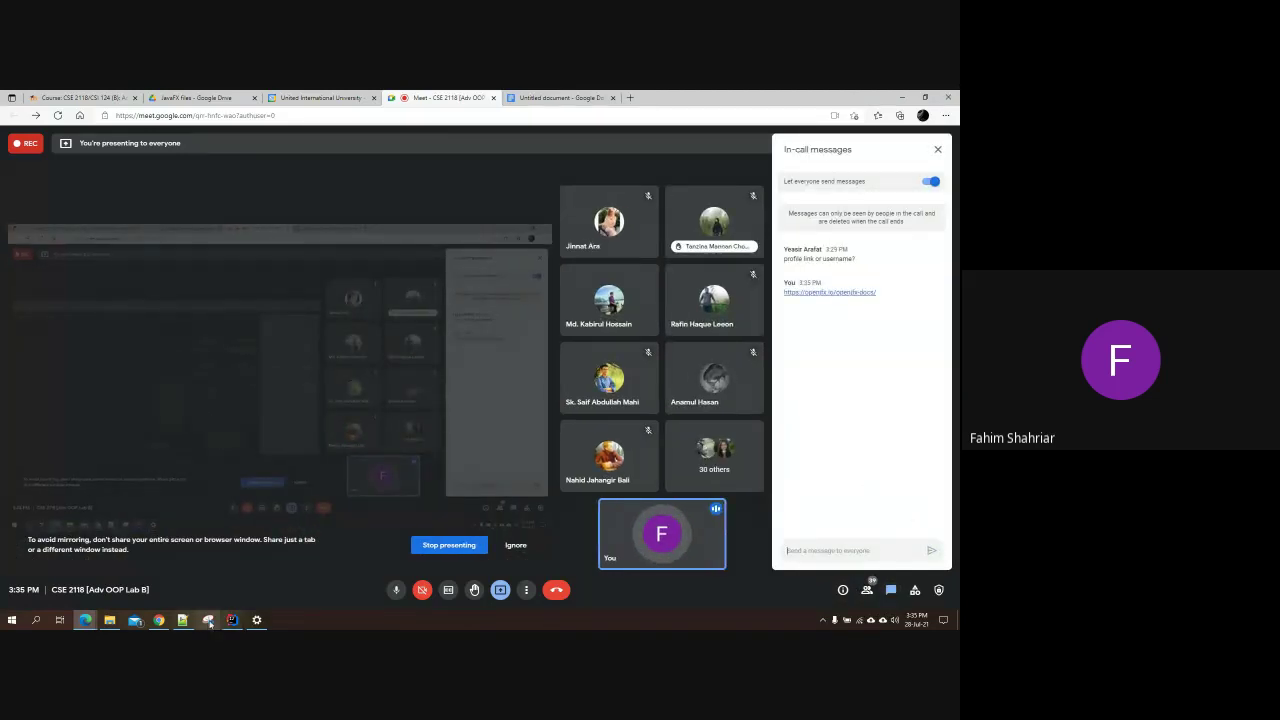
Step: Switch back to Chrome and review the "JavaFX and IntelliJ" entry and the "Create a JavaFX project" instructions
left_click(160, 619)
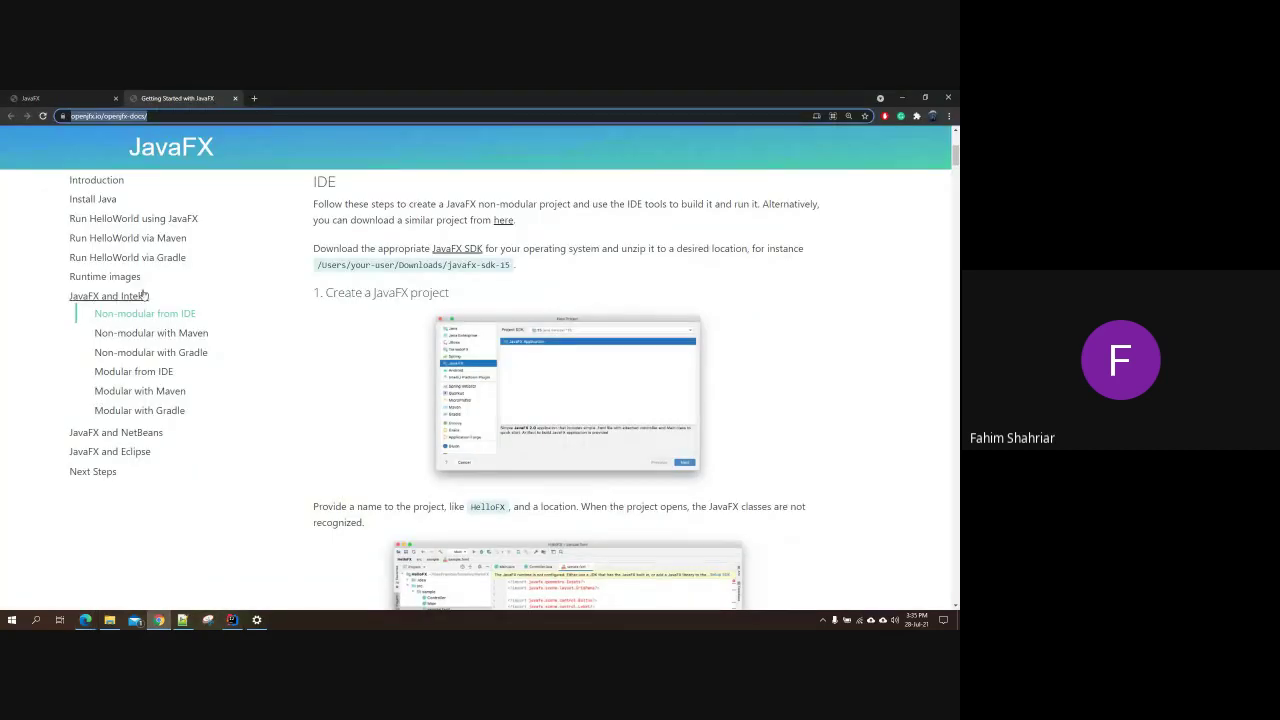
left_click_drag(170, 300, 66, 298)
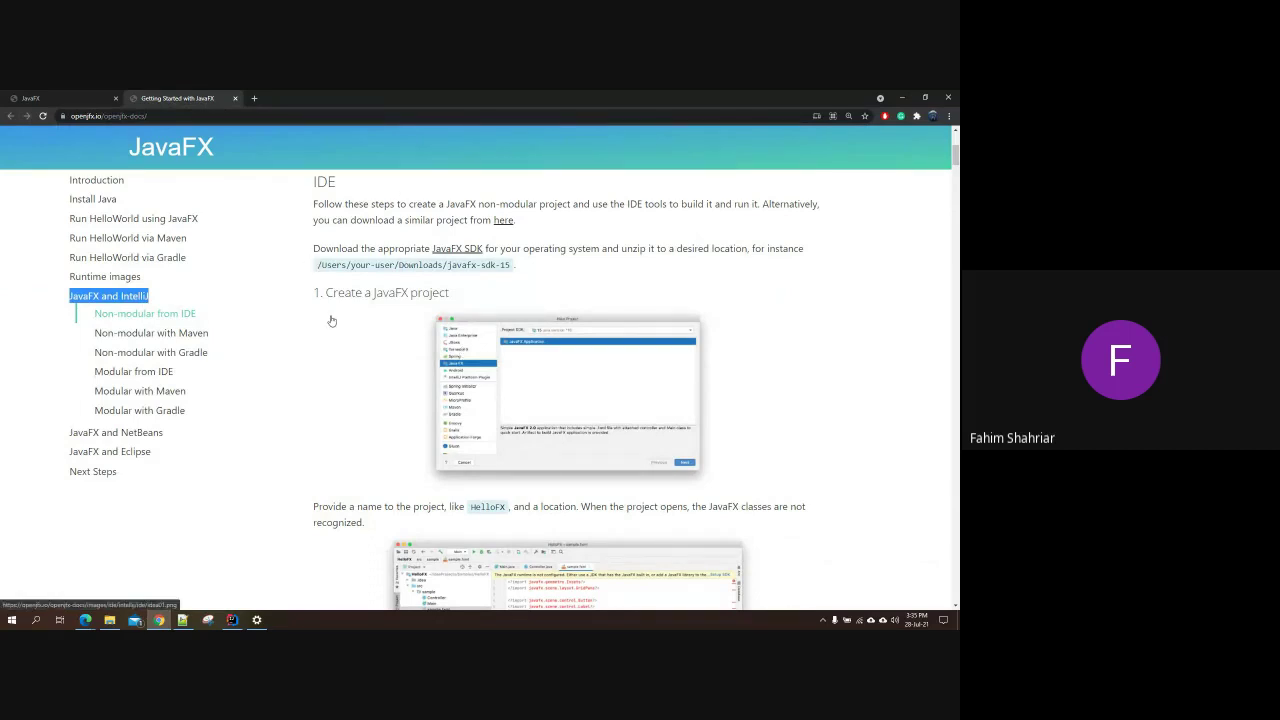
left_click_drag(450, 292, 326, 292)
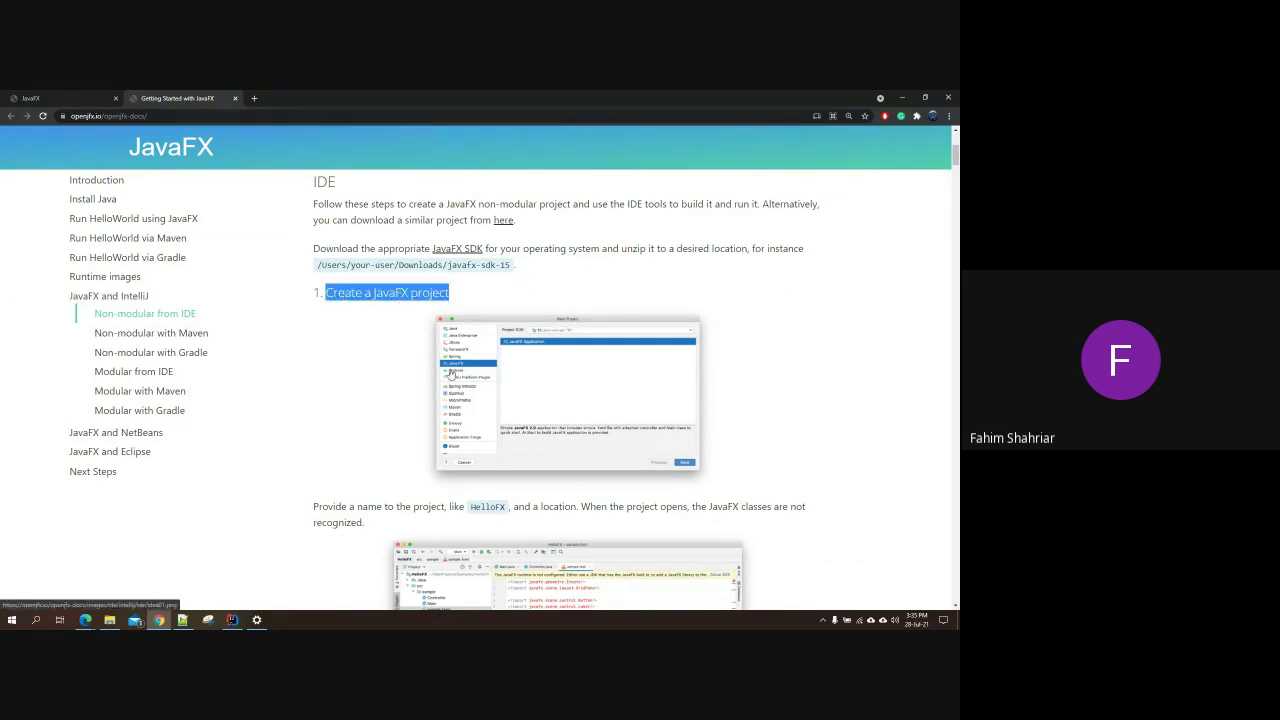
scroll(512, 357, "down", 1)
scroll(512, 357, "down", 2)
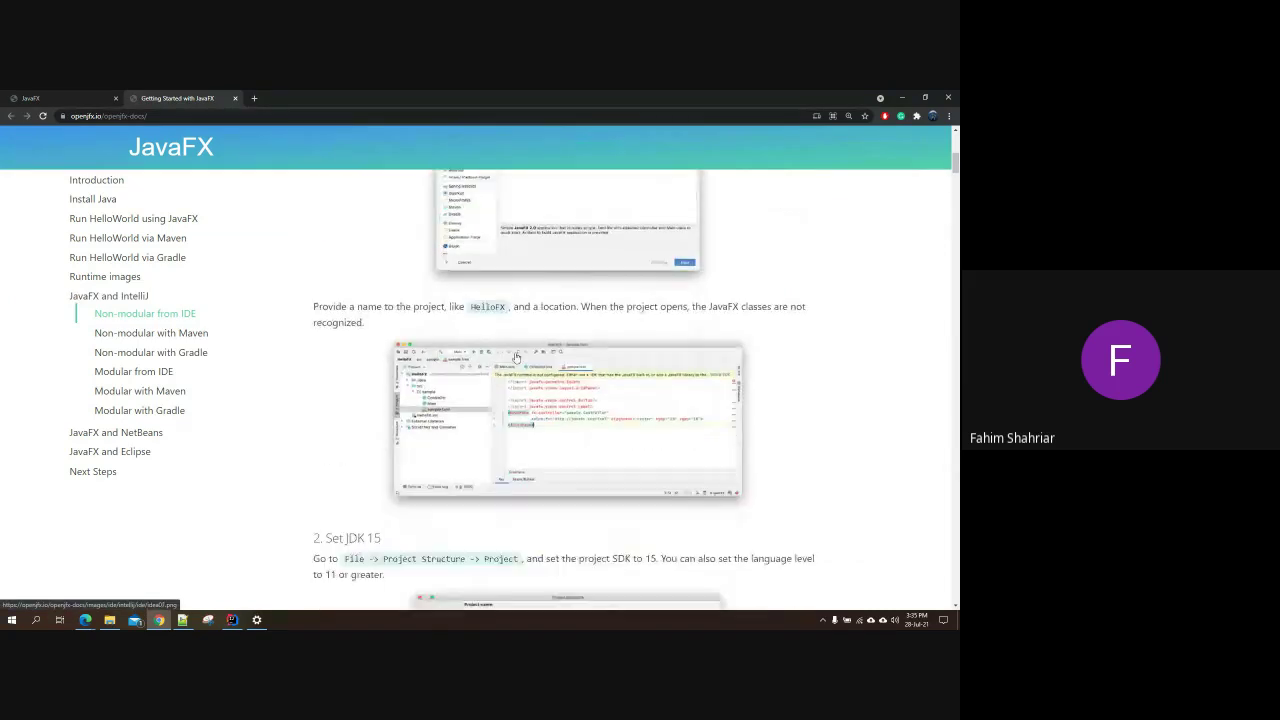
scroll(514, 358, "down", 2)
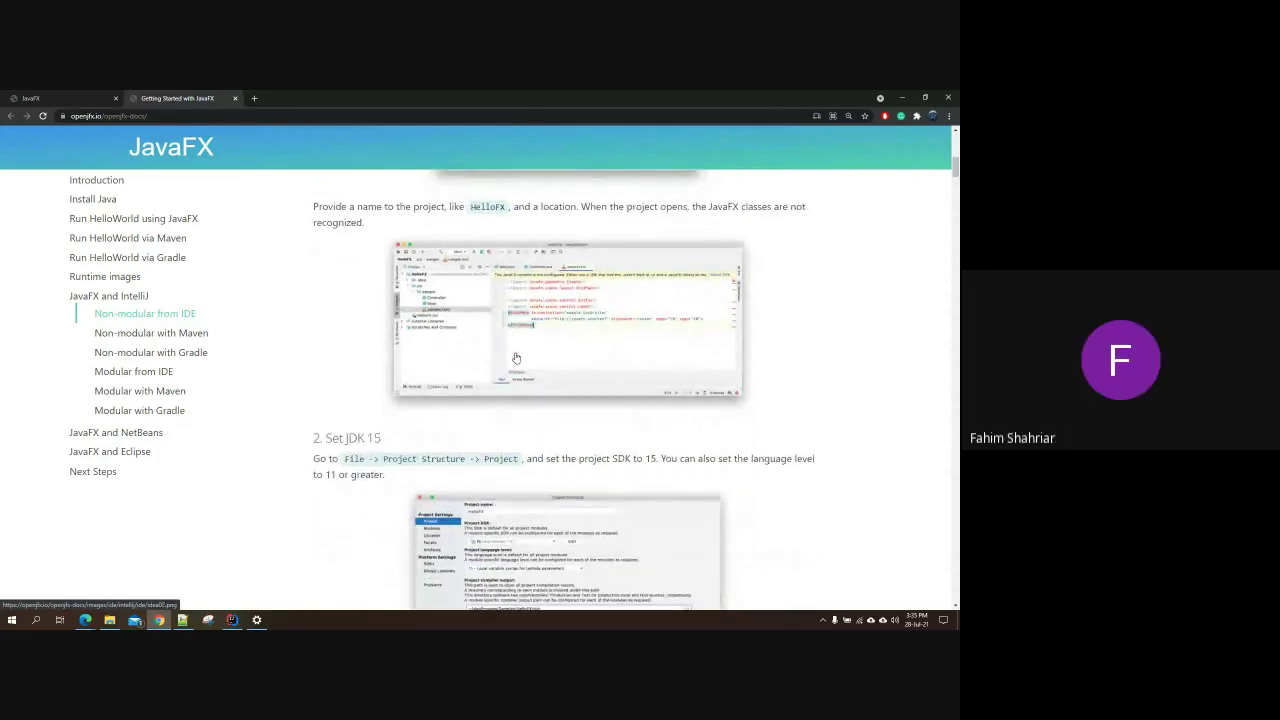
scroll(516, 358, "up", 5)
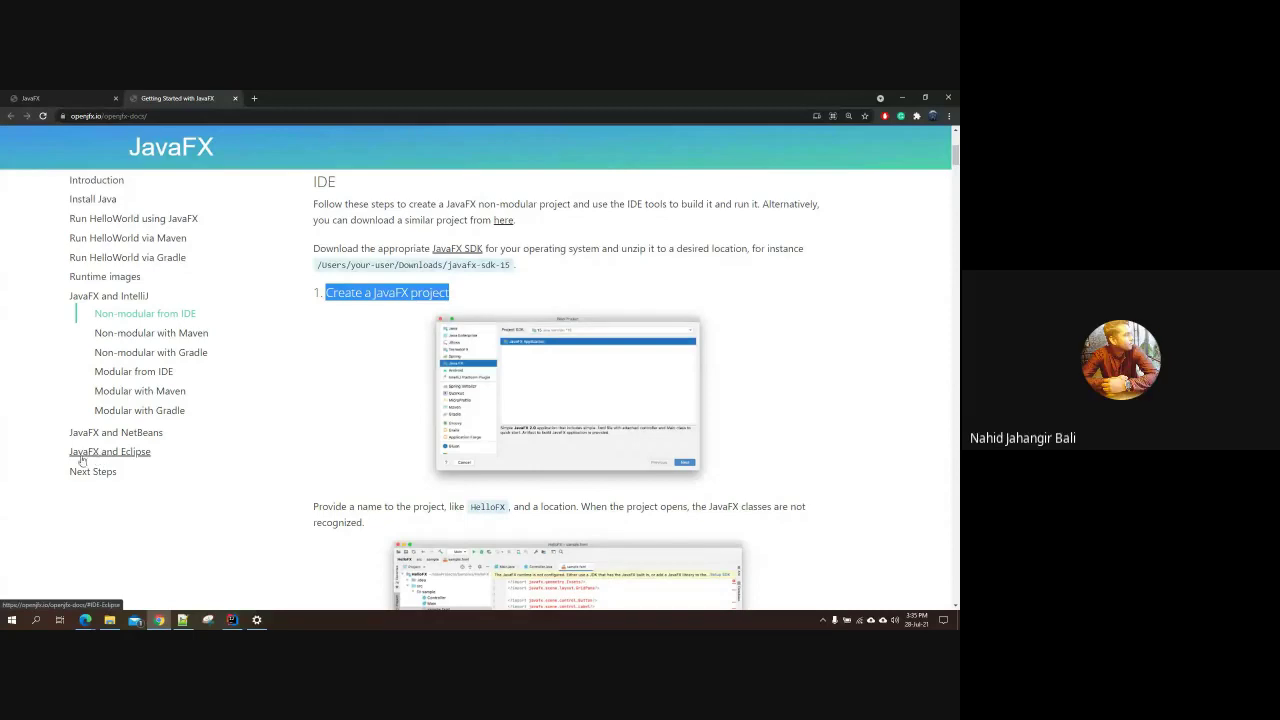
left_click_drag(160, 456, 70, 450)
left_click(367, 340)
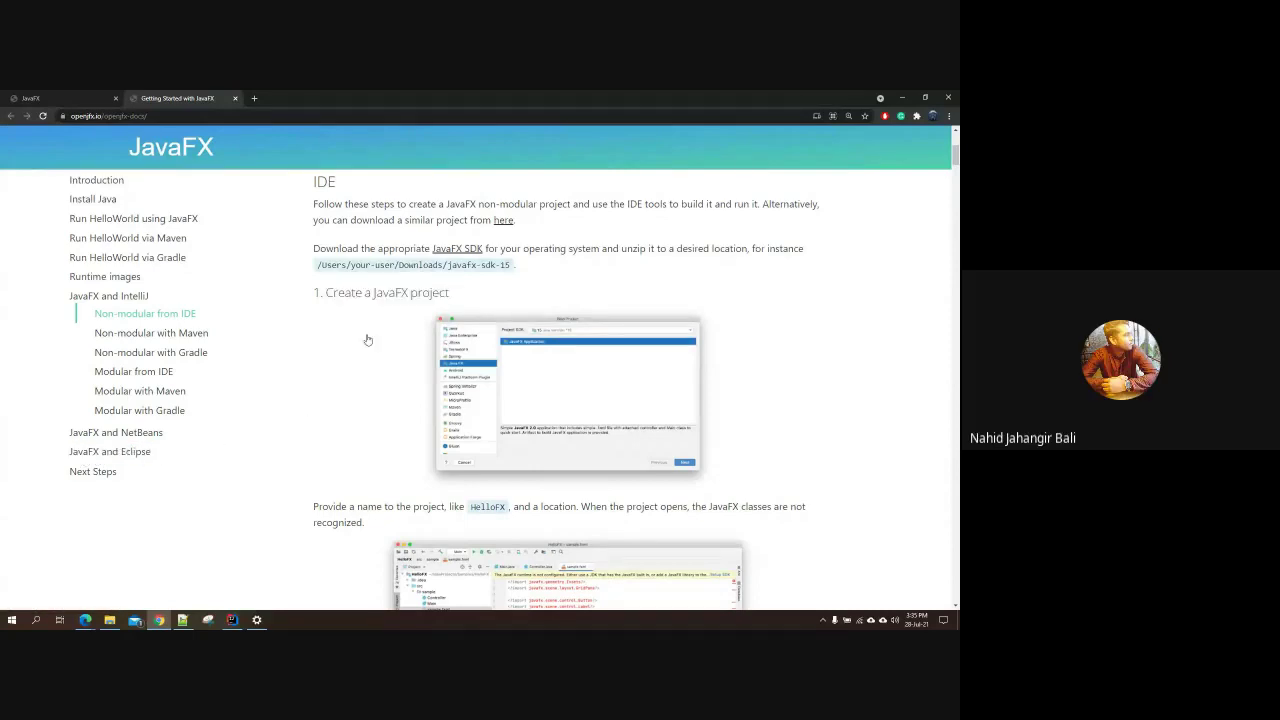
Step: Read the "Set JDK 15" and "Create a library" instructions, highlighting the library heading and the Project Structure path
scroll(367, 340, "down", 5)
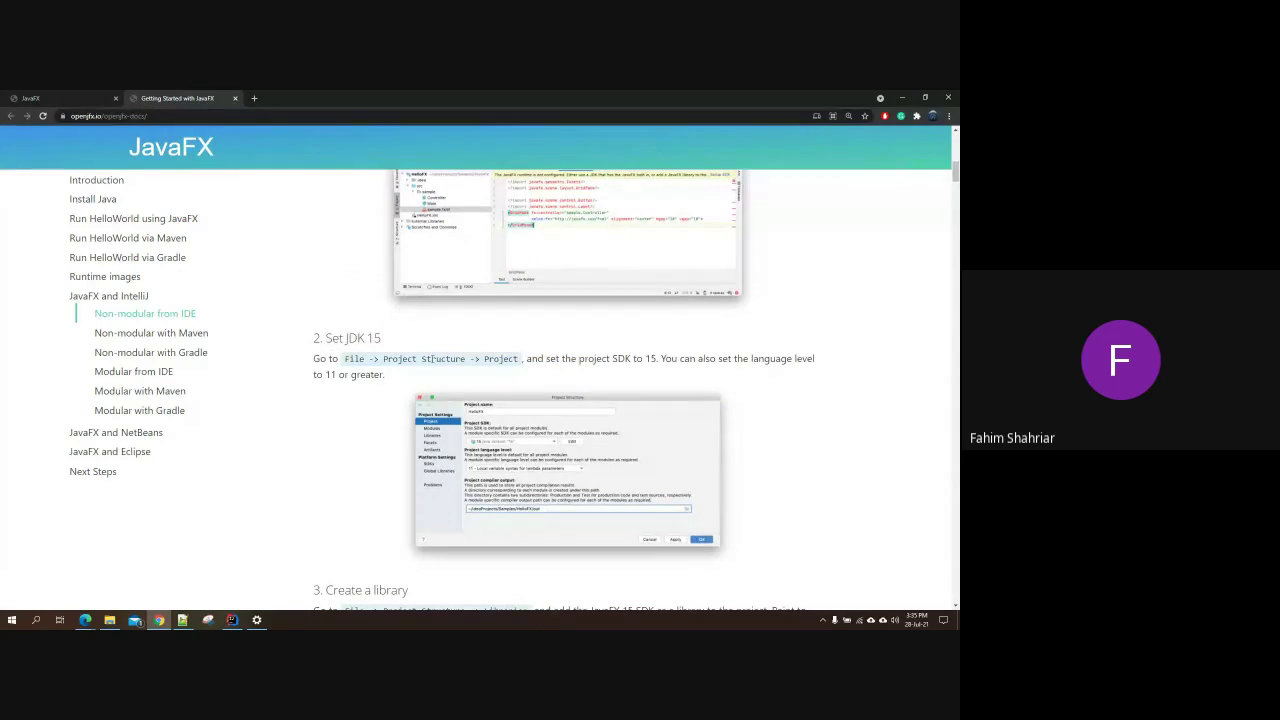
scroll(452, 356, "down", 2)
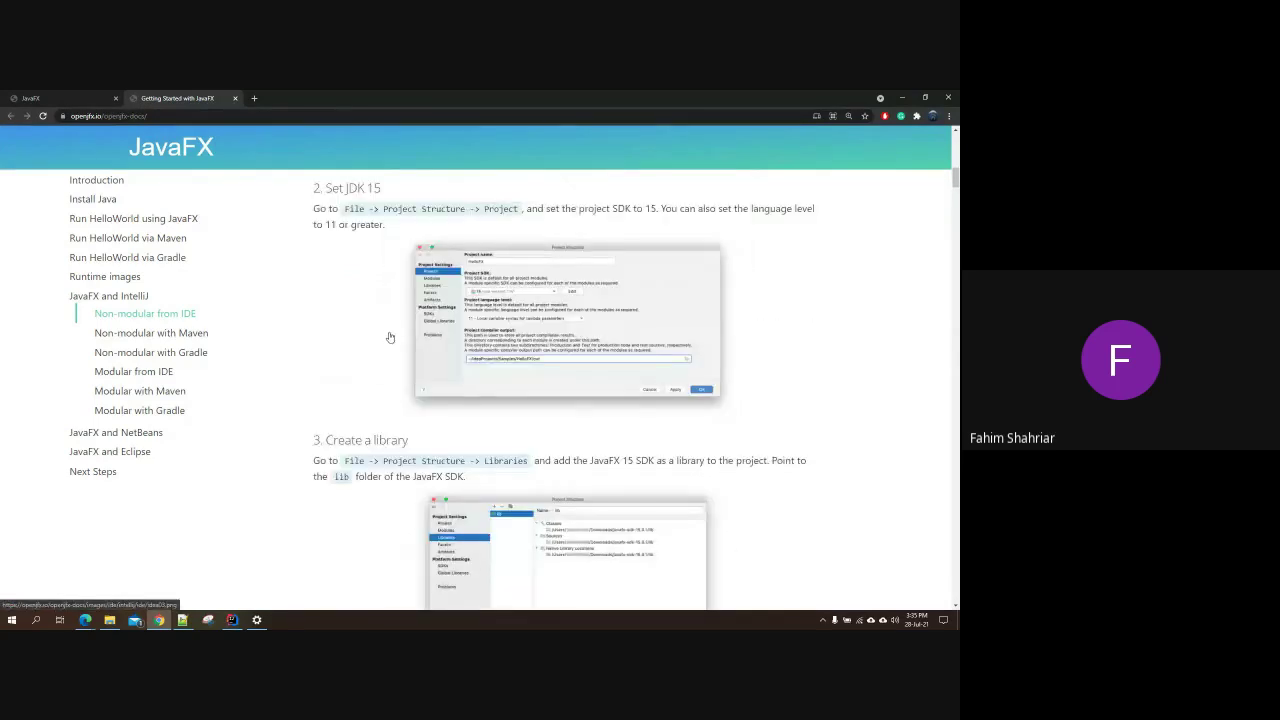
scroll(390, 330, "down", 2)
left_click_drag(409, 293, 326, 291)
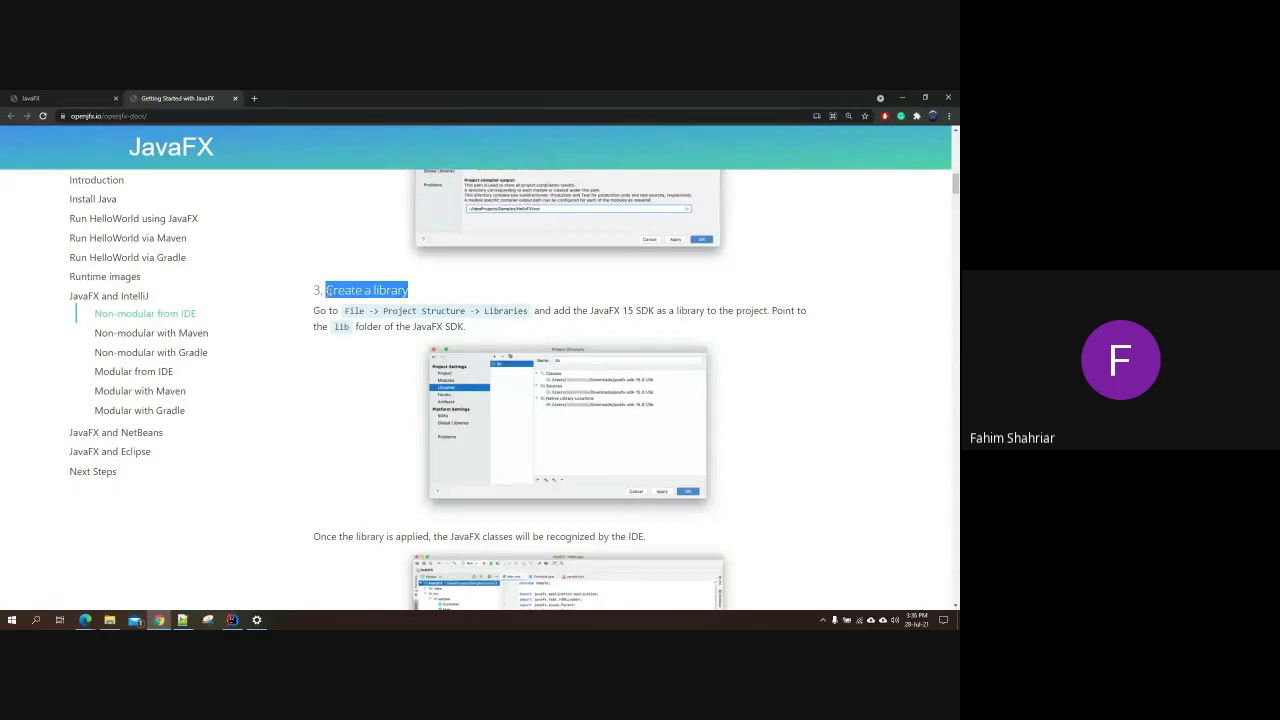
left_click_drag(420, 291, 325, 291)
left_click_drag(418, 292, 466, 311)
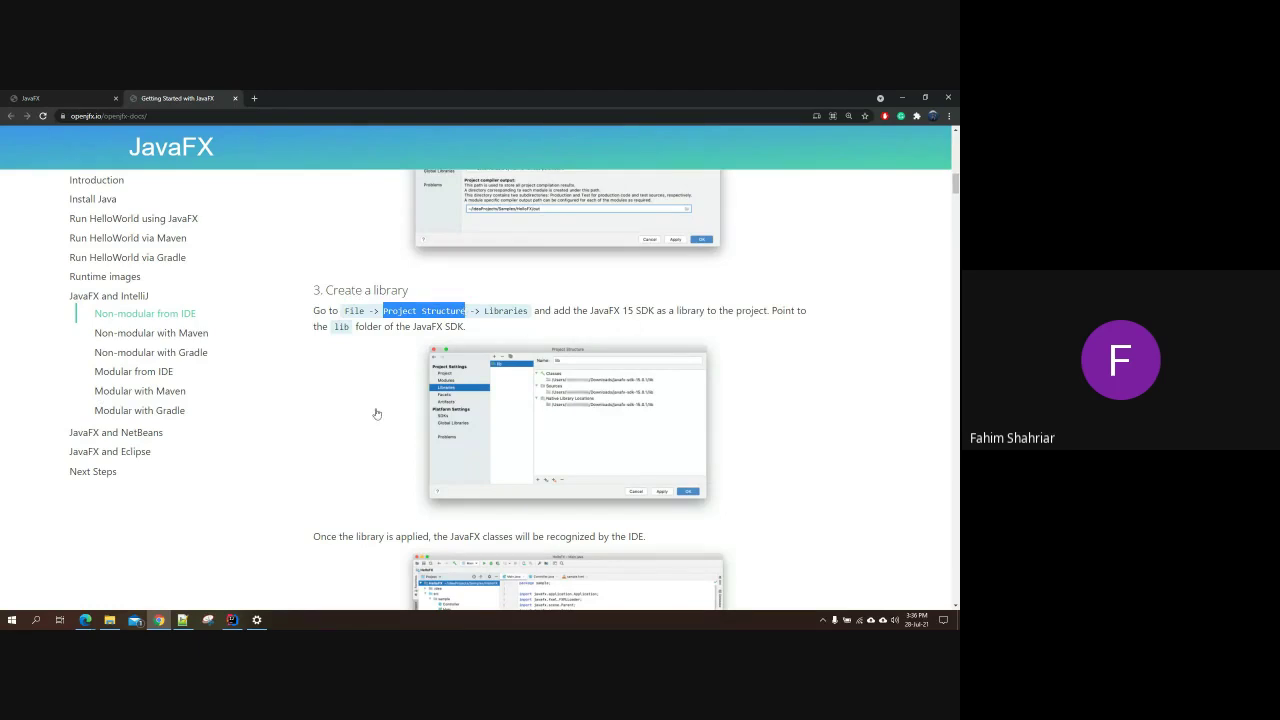
Step: Switch to IntelliJ IDEA and open the Libraries page of the JavaFXTestApp project structure settings
left_click(232, 620)
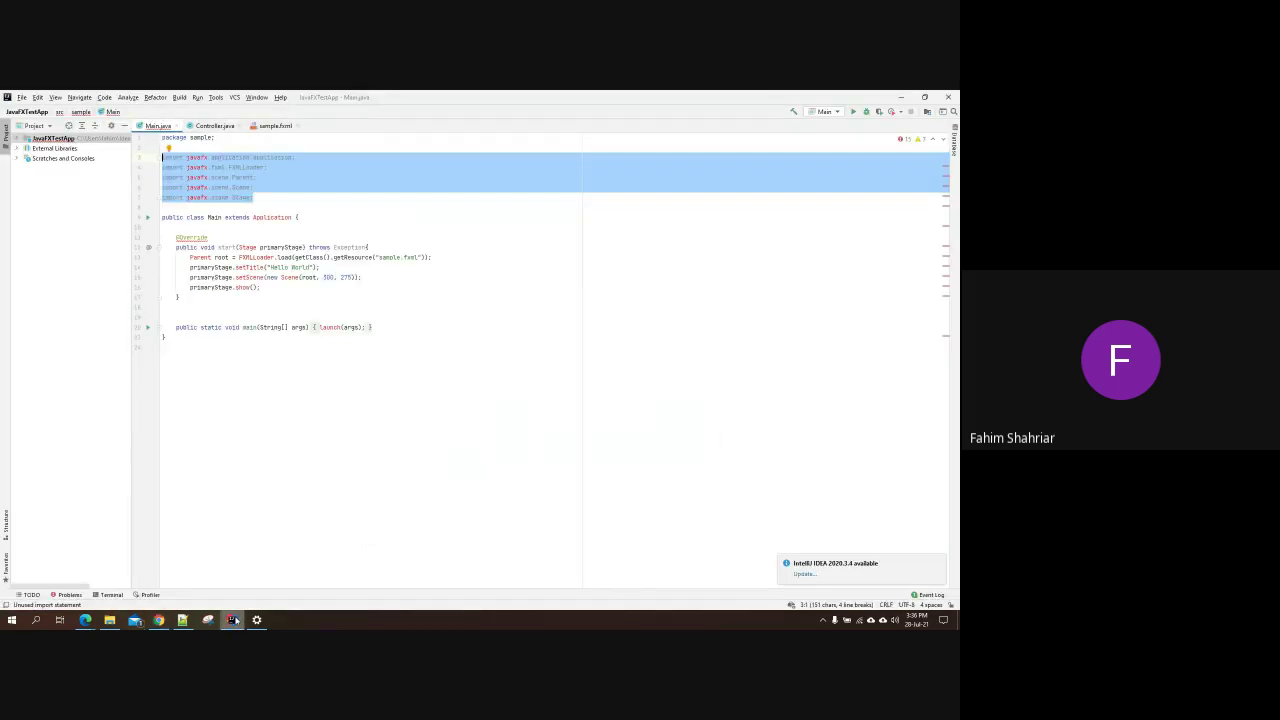
left_click(21, 97)
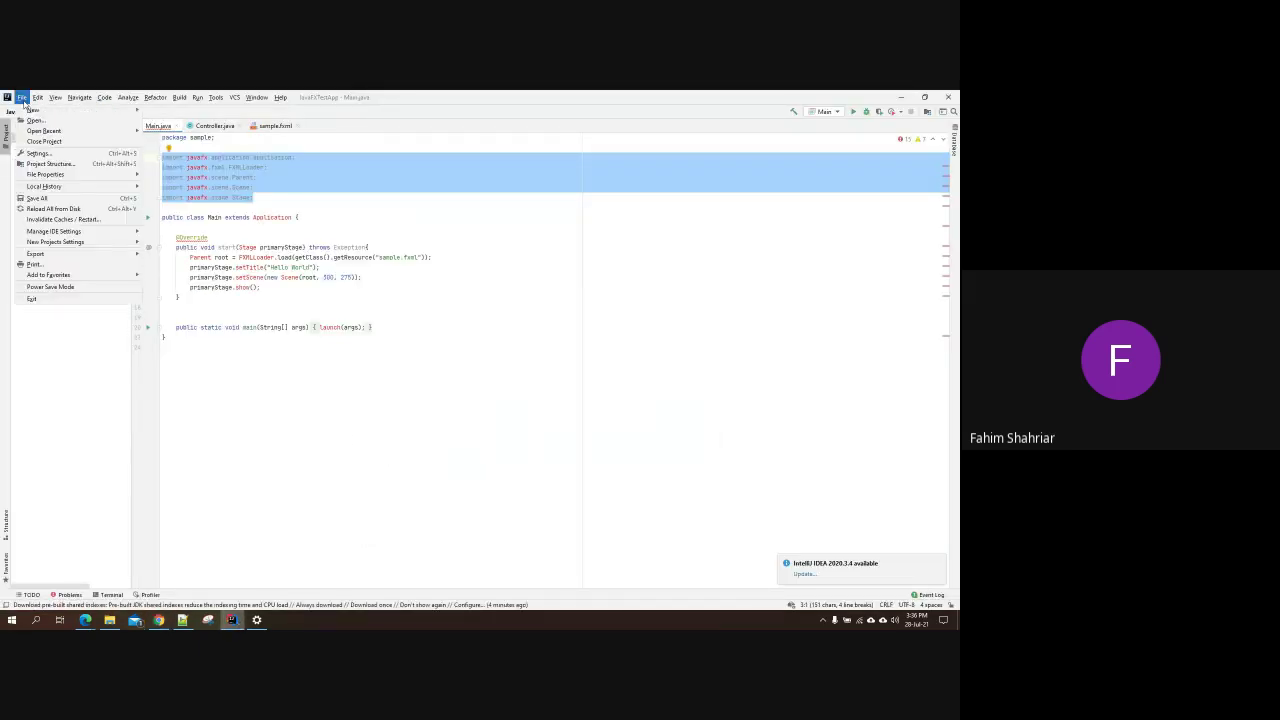
left_click(60, 164)
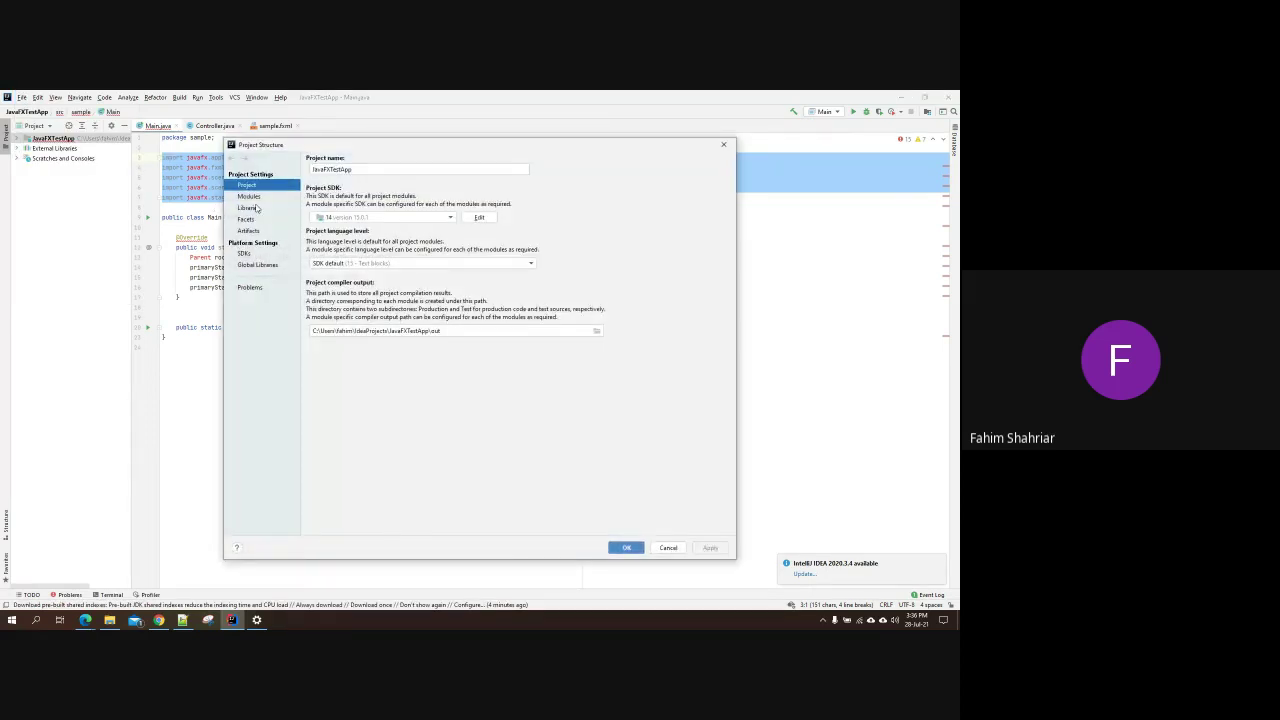
left_click(250, 208)
Step: Check which SDK folder the documentation says to add, and locate the lib folder inside javafx-sdk-11.0.2 in File Explorer
left_click(159, 620)
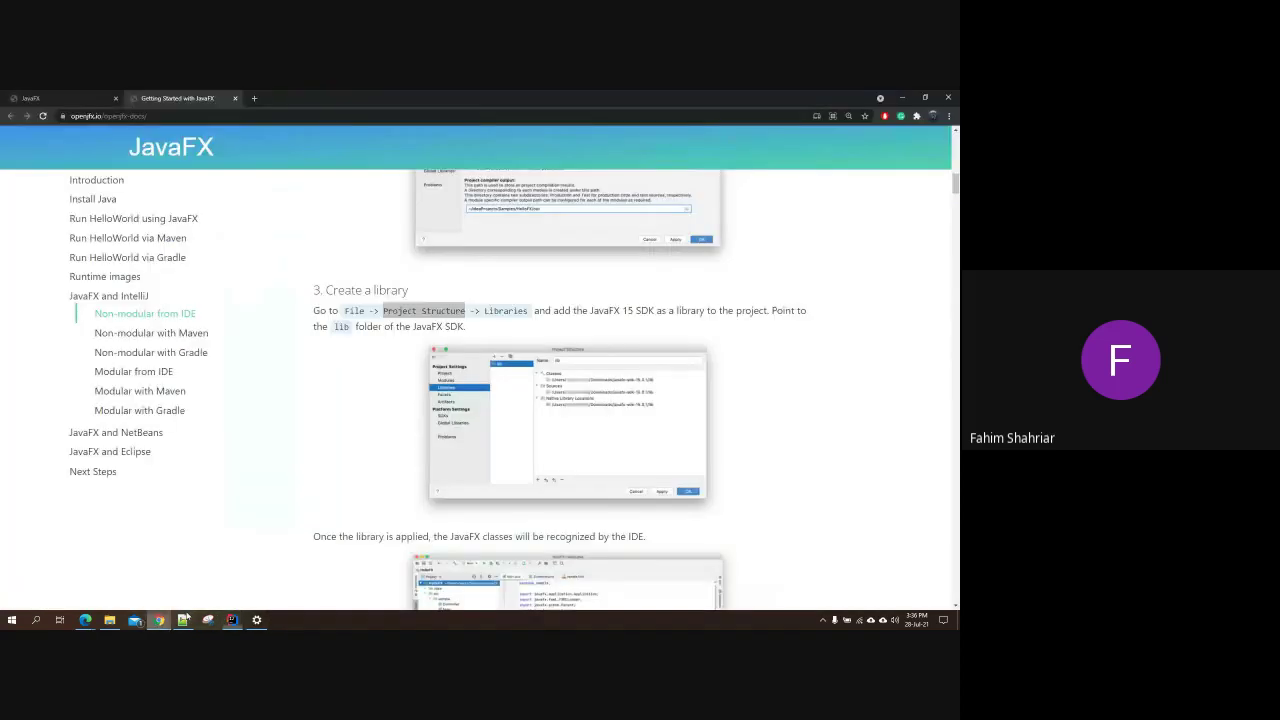
left_click_drag(554, 310, 736, 311)
left_click(766, 326)
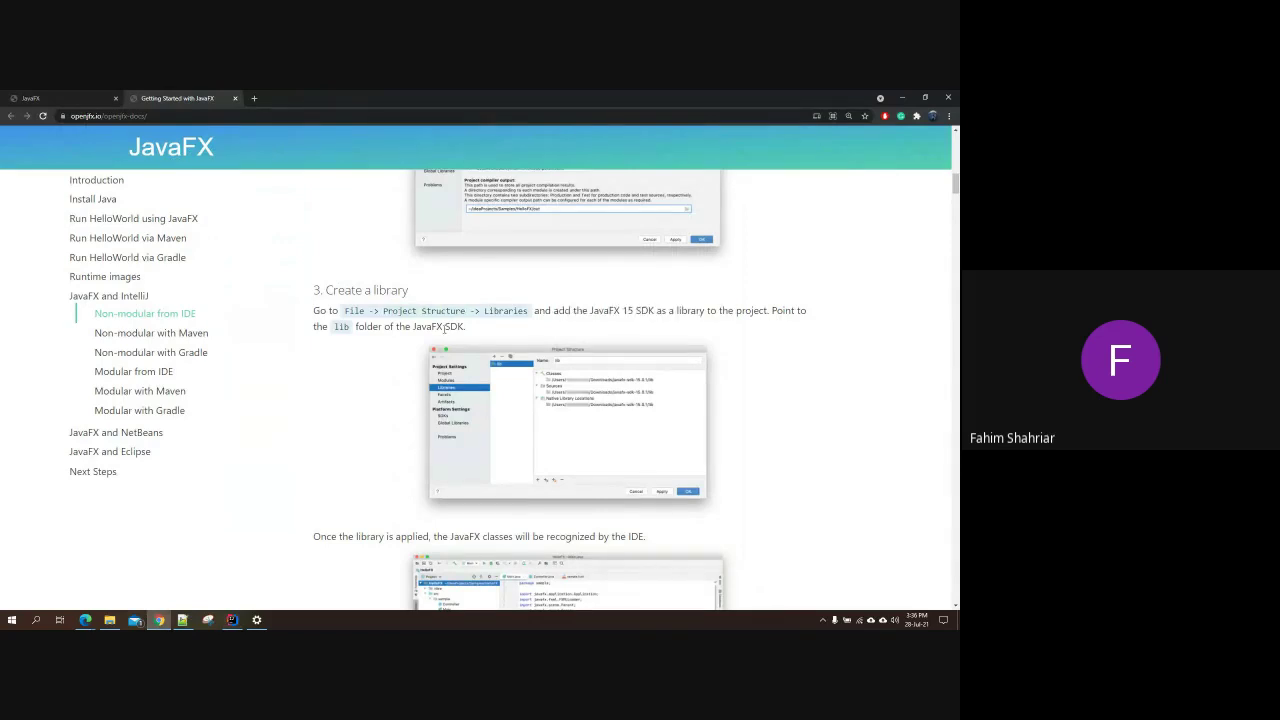
double_click(348, 327)
left_click(110, 620)
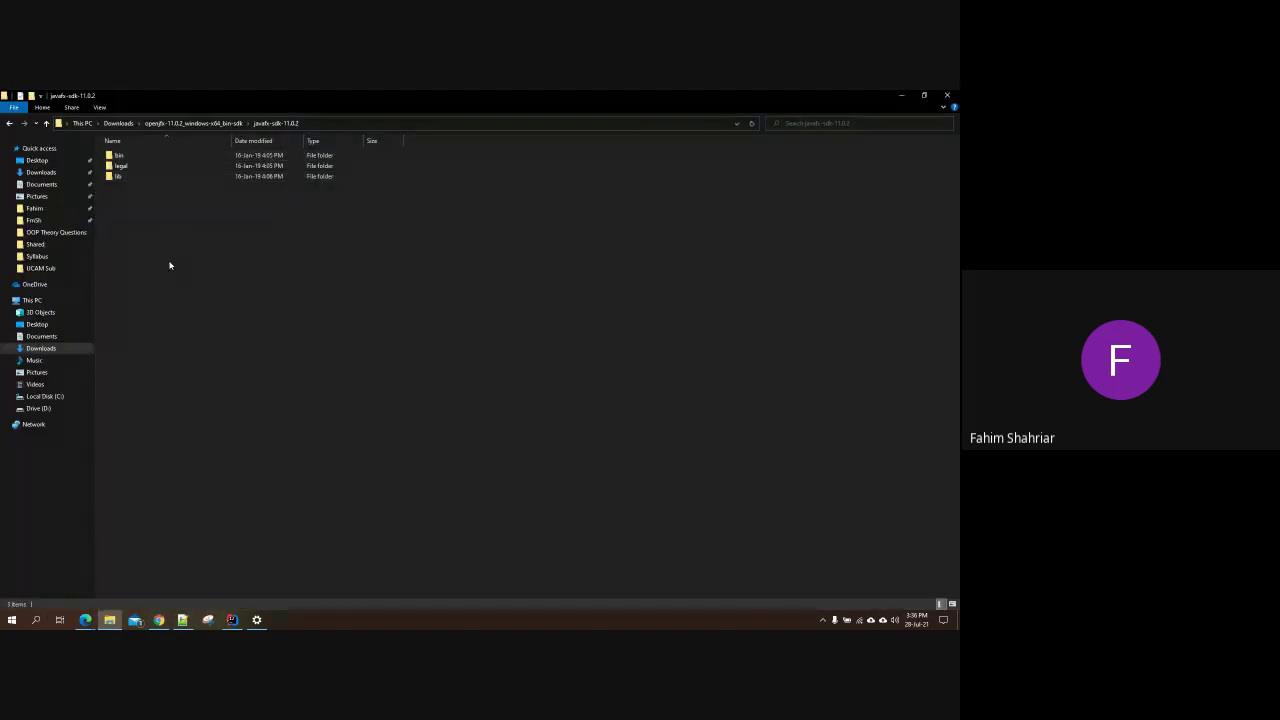
left_click(126, 177)
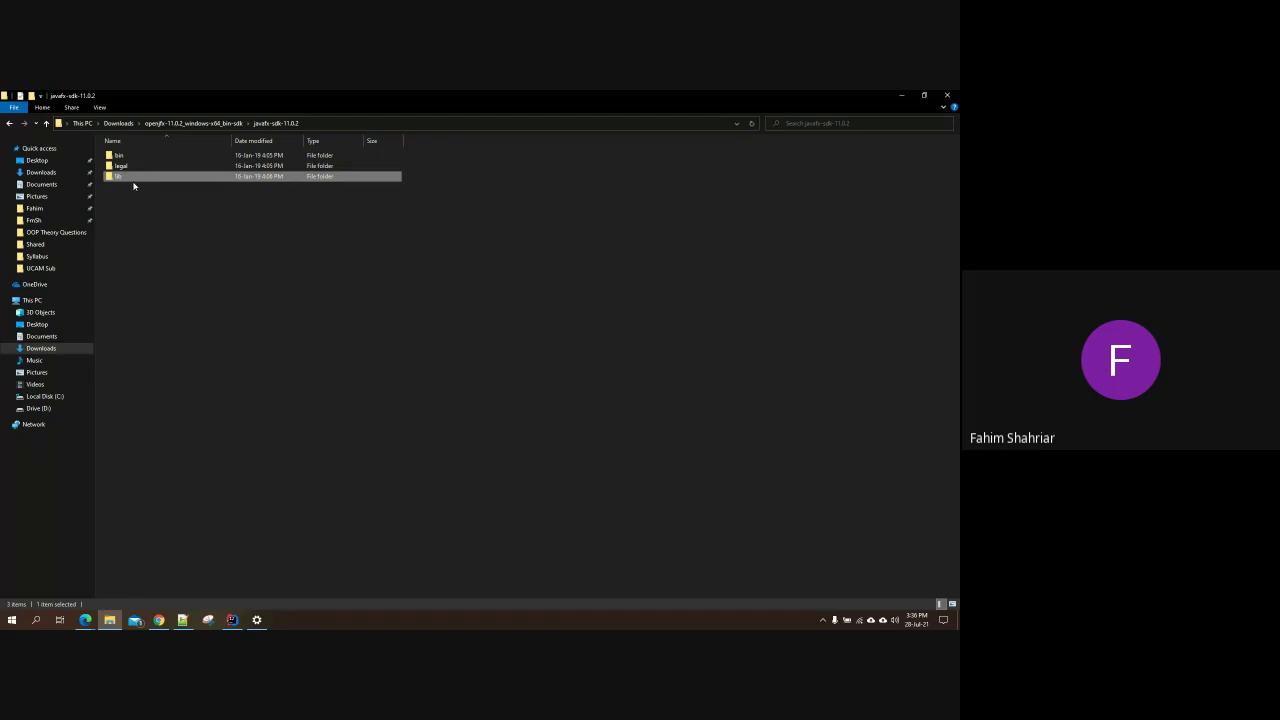
Step: In IntelliJ IDEA, add the lib folder of Downloads\openjfx-11.0.2_windows-x64_bin-sdk\javafx-sdk-11.0.2 as a Java library to the JavaFXTestApp module and save the project structure
left_click(232, 620)
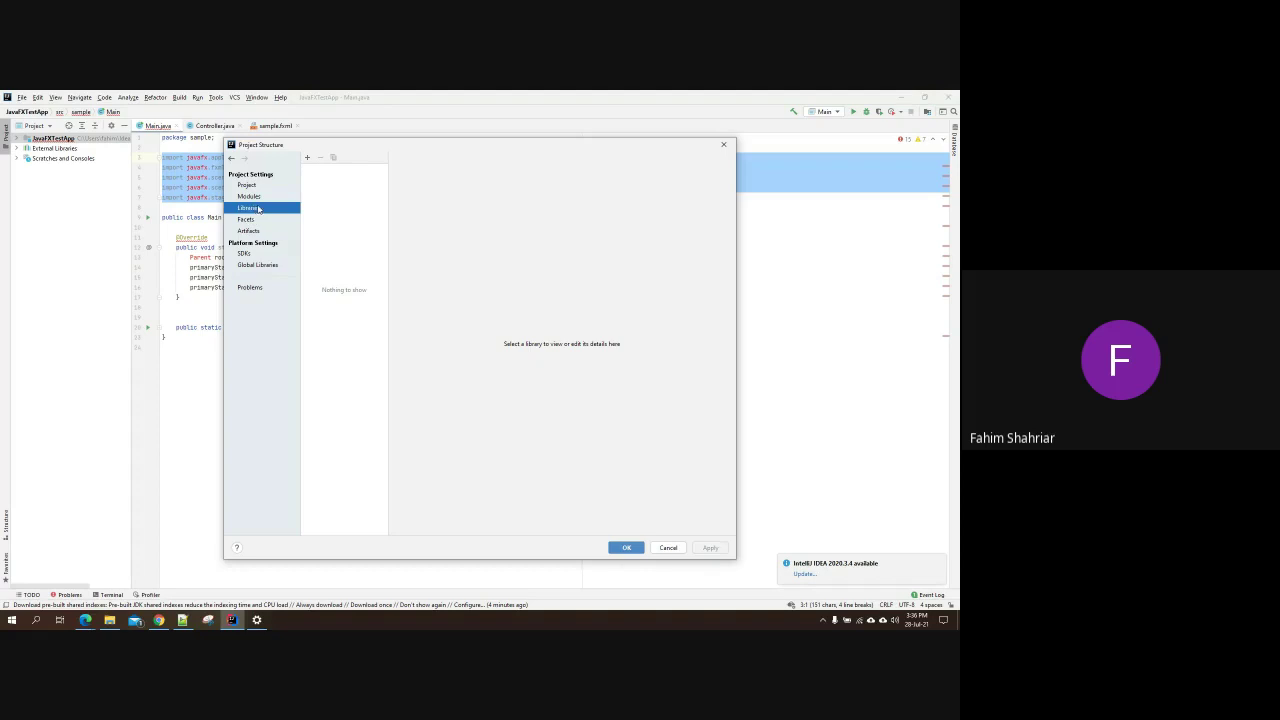
left_click(307, 157)
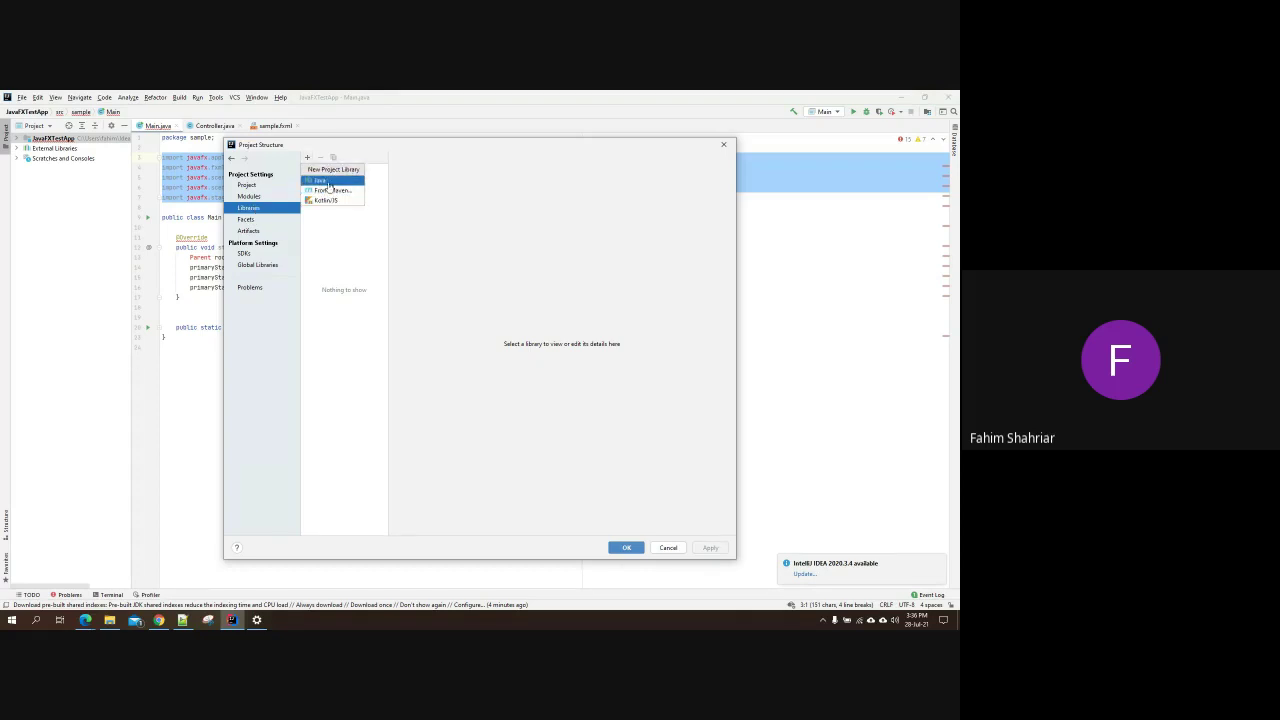
left_click(321, 183)
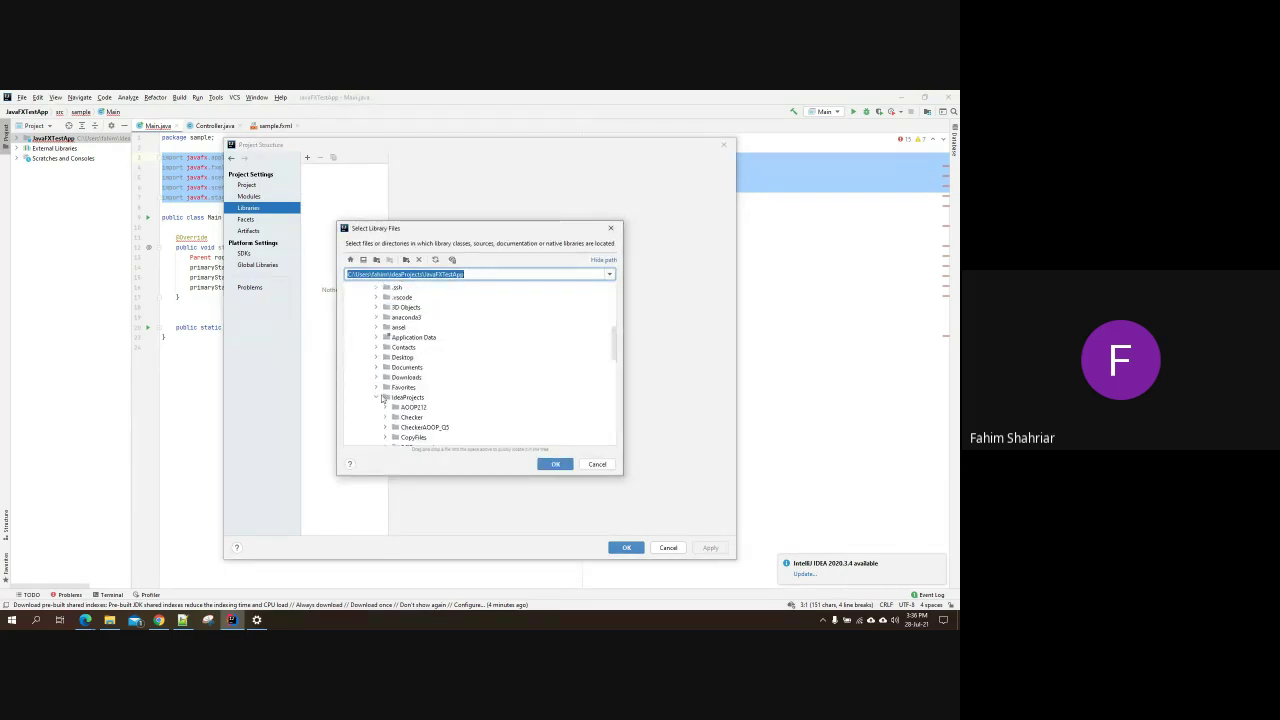
left_click(384, 397)
left_click(377, 377)
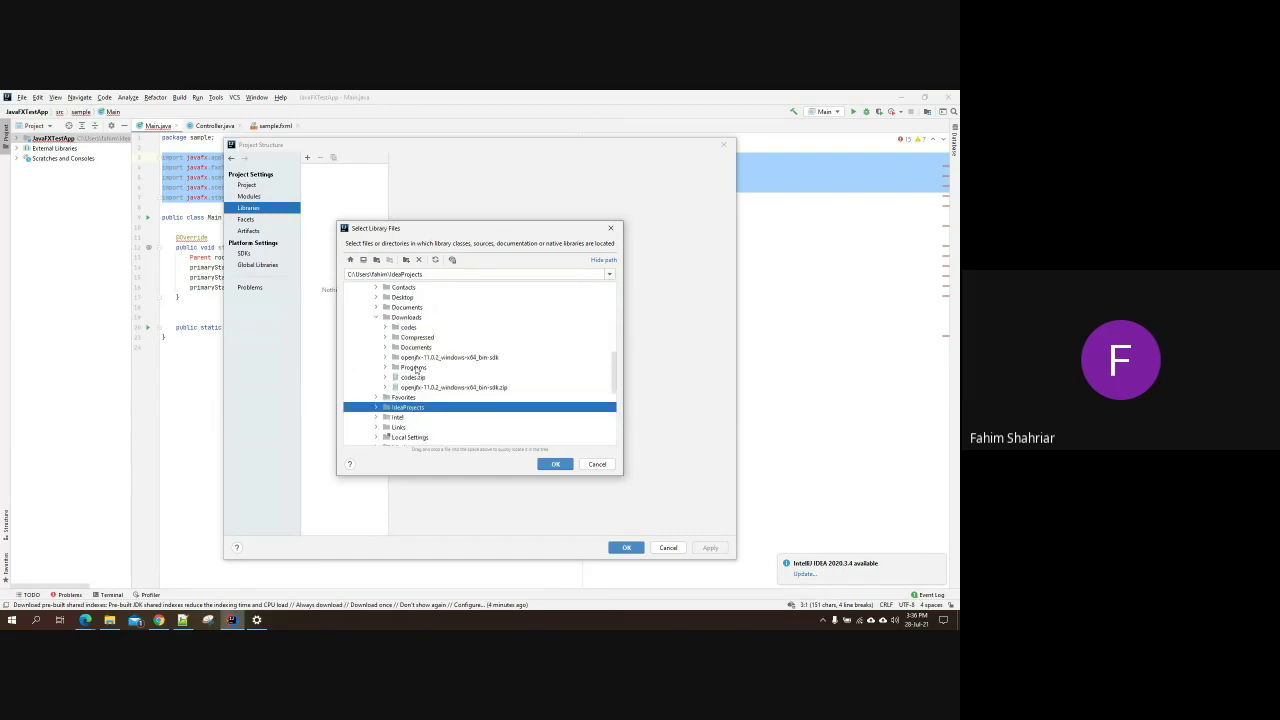
left_click(386, 359)
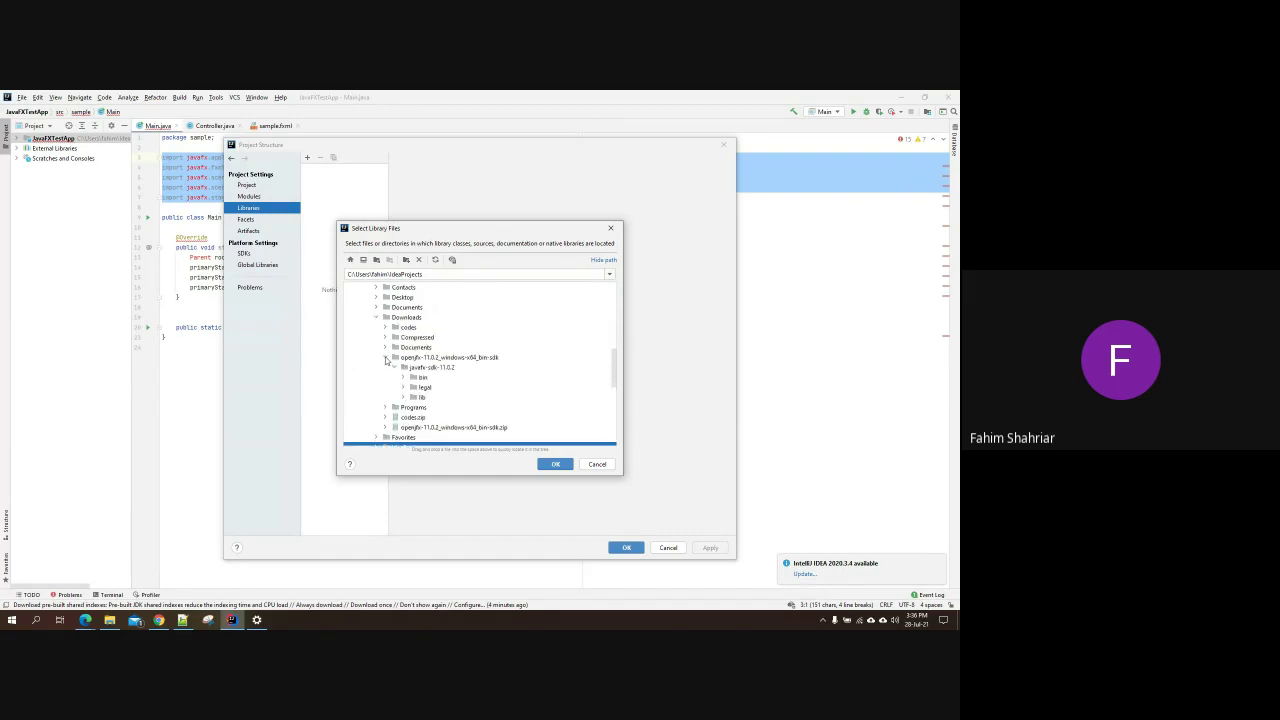
left_click(418, 397)
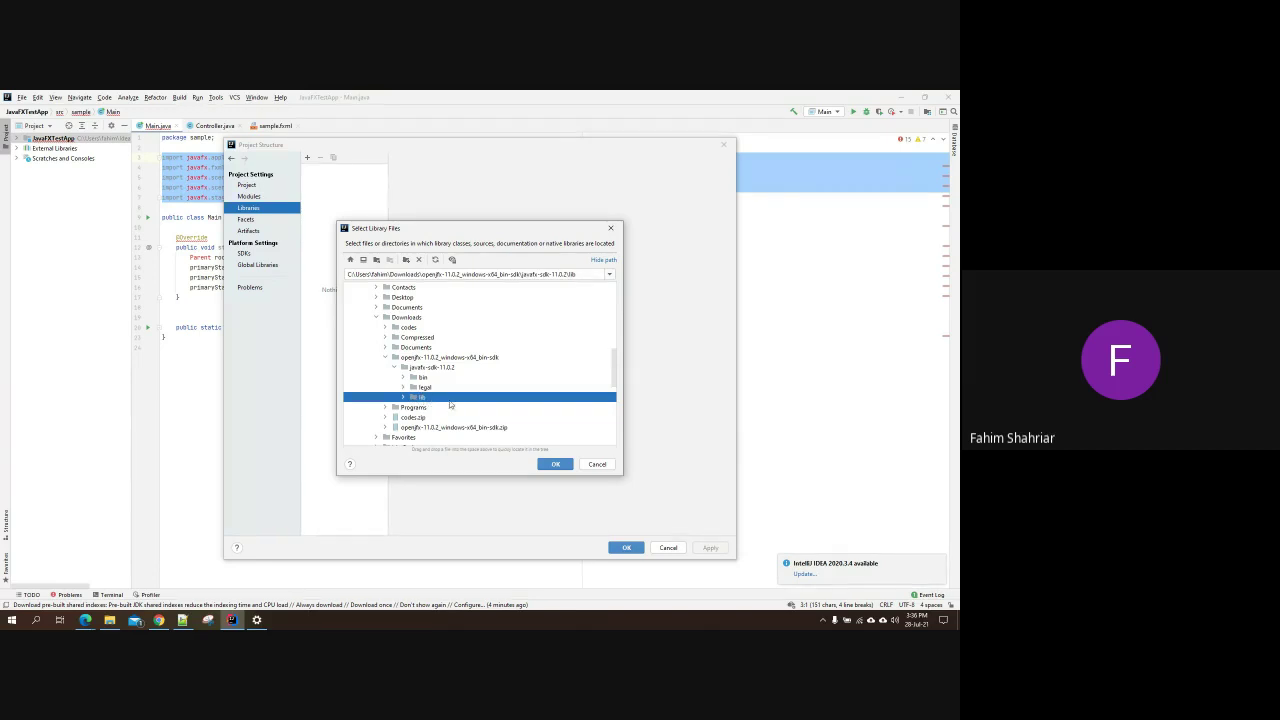
left_click(555, 464)
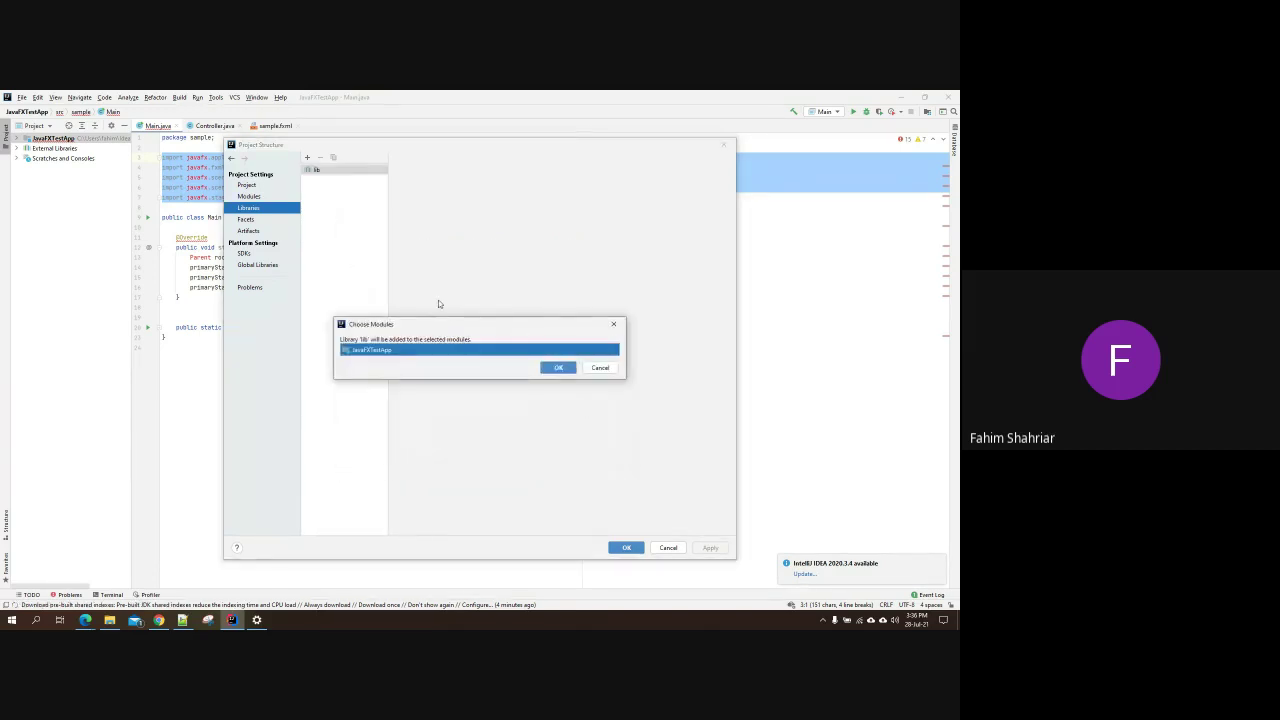
left_click(557, 368)
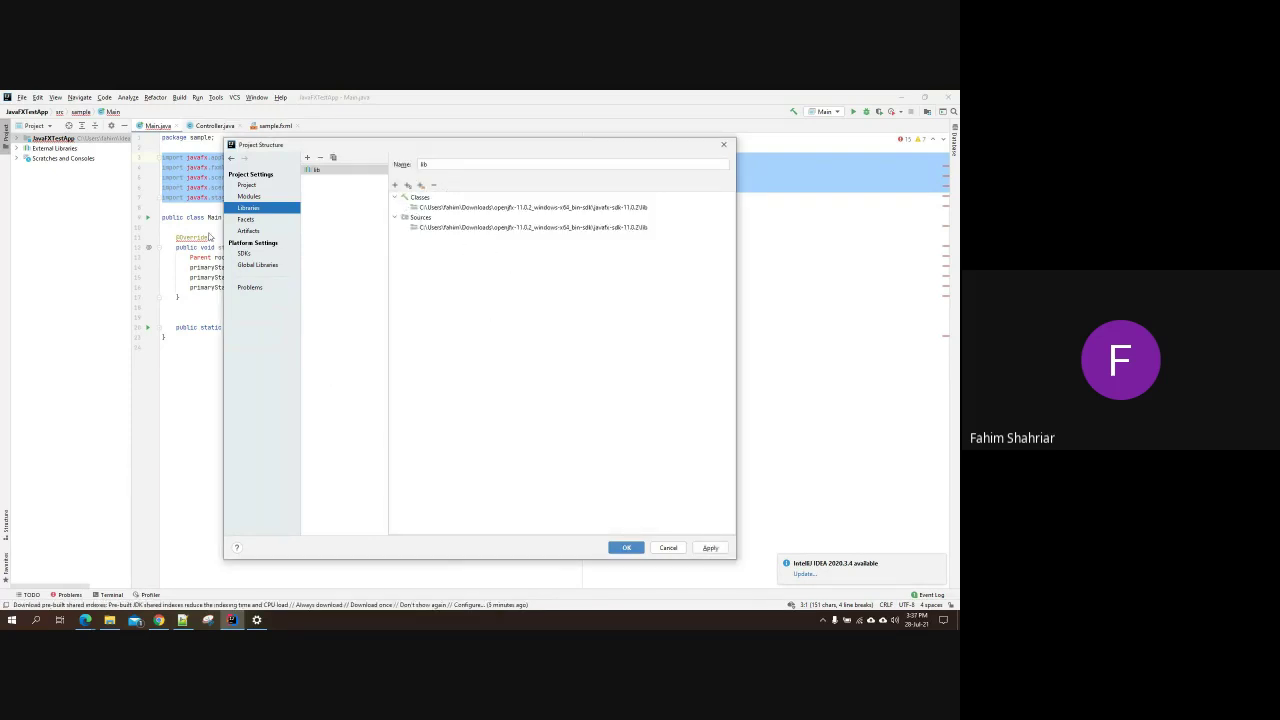
left_click(627, 548)
Step: Check the JavaFX imports and code in Main.java for unresolved references, and switch back to the documentation in Chrome
left_click_drag(451, 377, 163, 137)
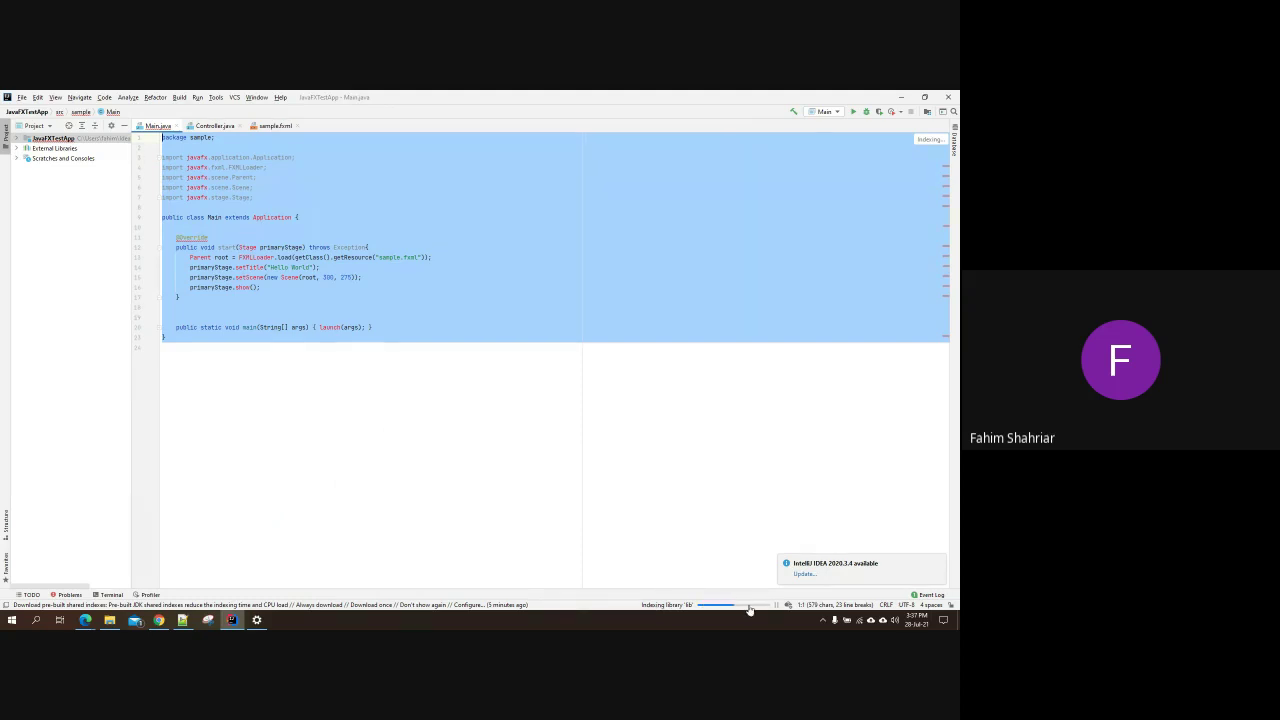
left_click(486, 426)
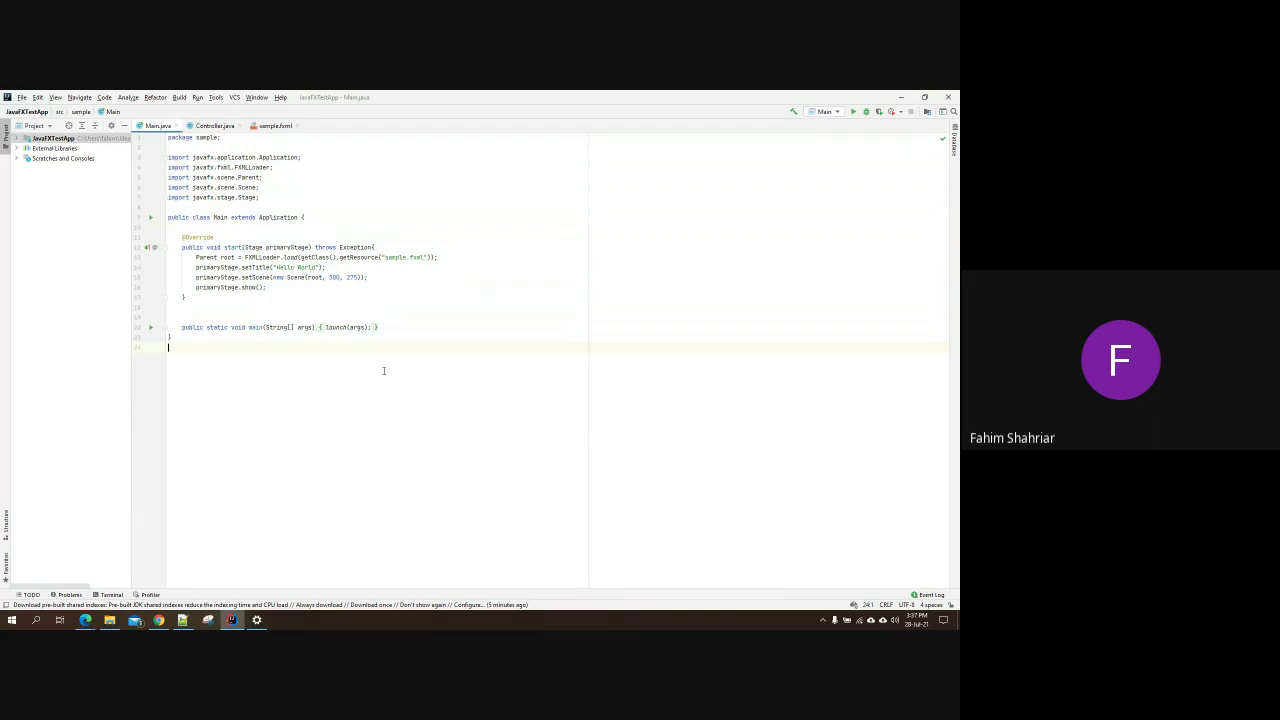
scroll(383, 371, "up", 5)
key("alt+Tab")
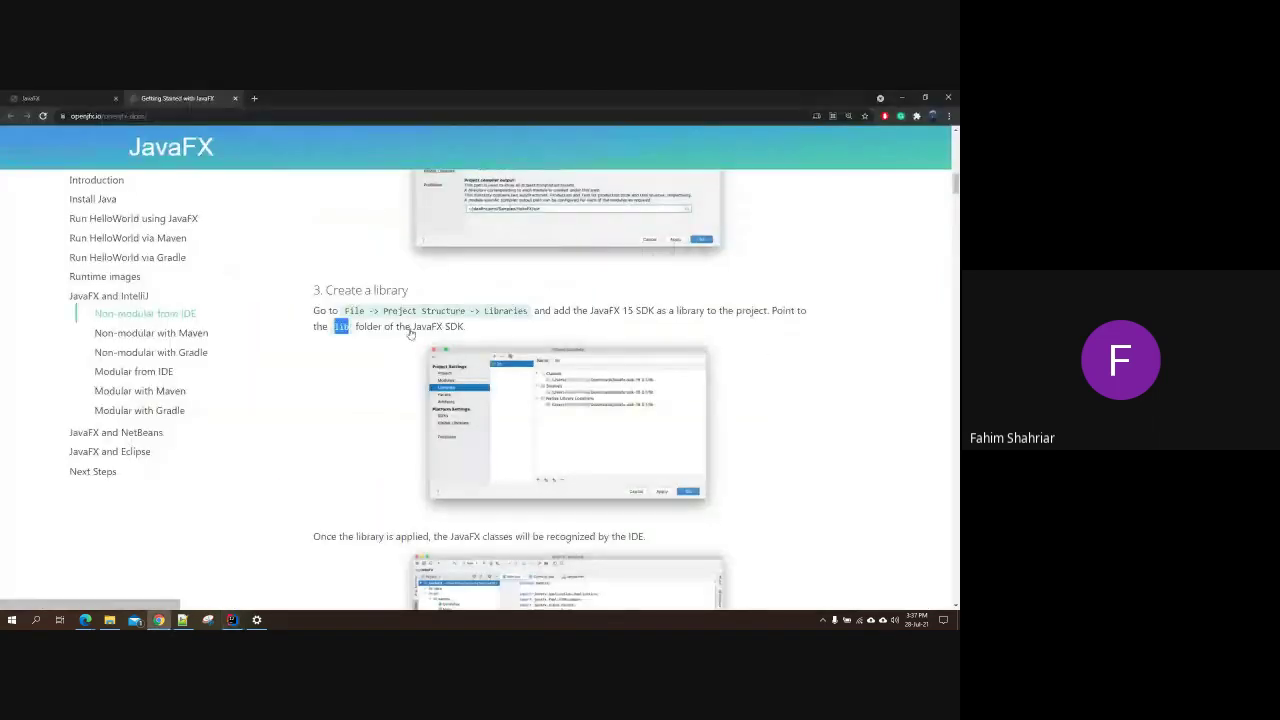
Step: Review the documentation's instructions for opening the project's Libraries settings and pointing to the SDK's lib folder
left_click_drag(348, 311, 377, 311)
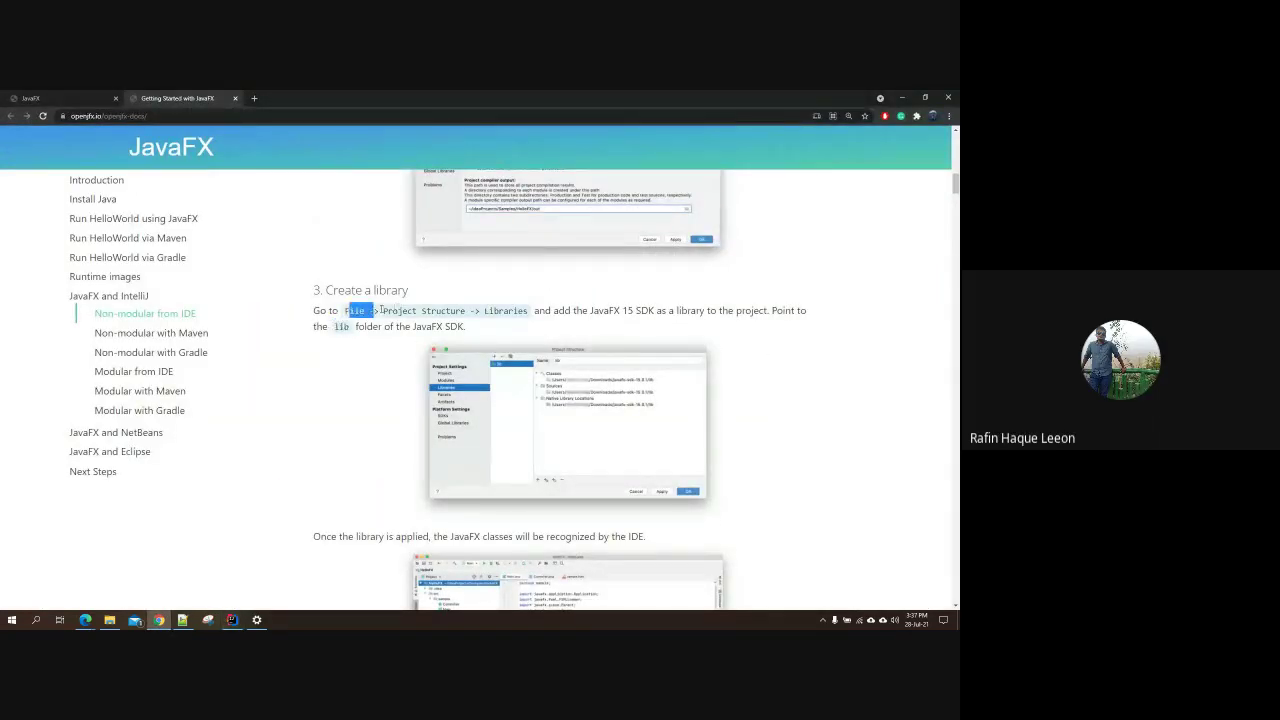
left_click(382, 311)
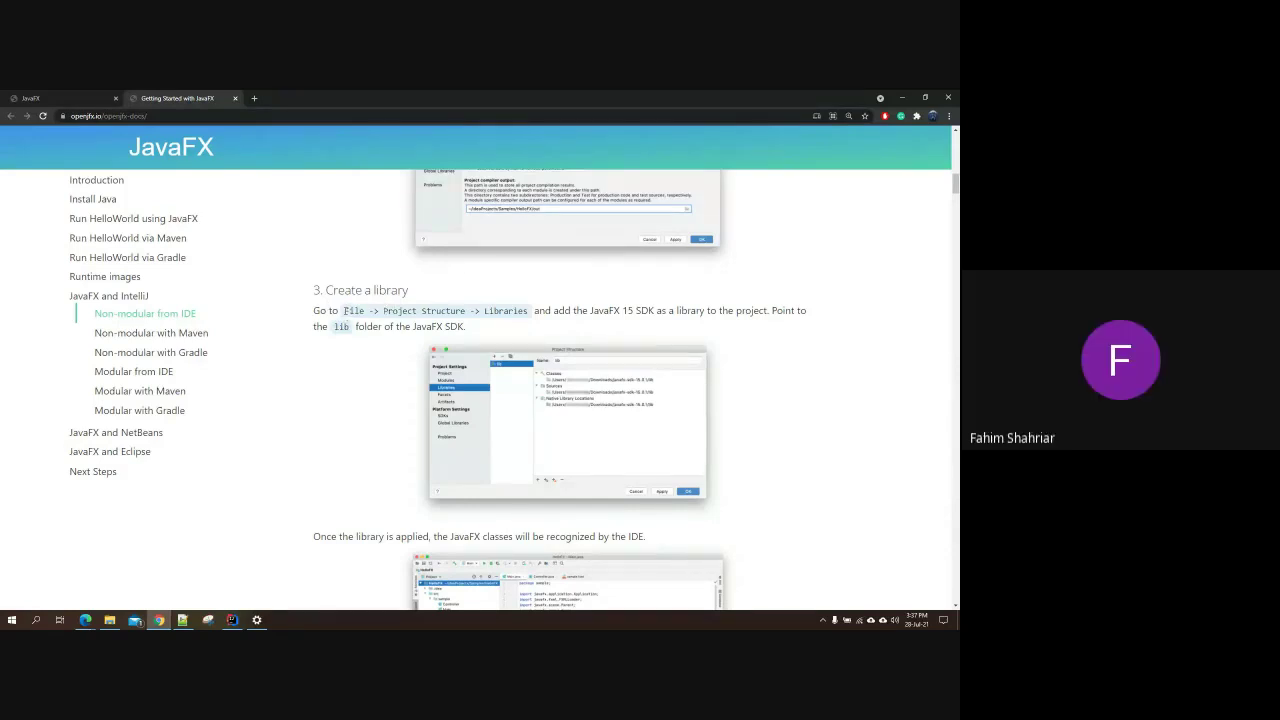
left_click_drag(346, 311, 528, 313)
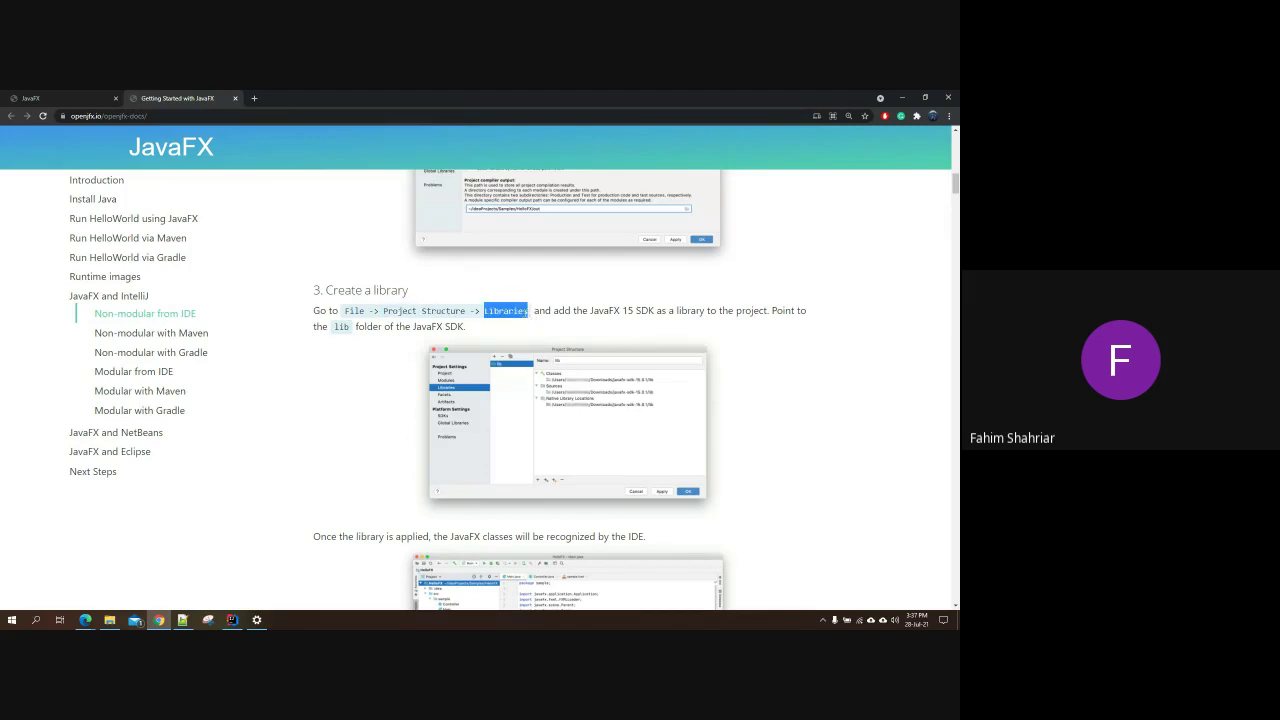
double_click(349, 328)
Step: Switch to IntelliJ IDEA and start adding another Java library on the Libraries page of the project structure settings
left_click(232, 620)
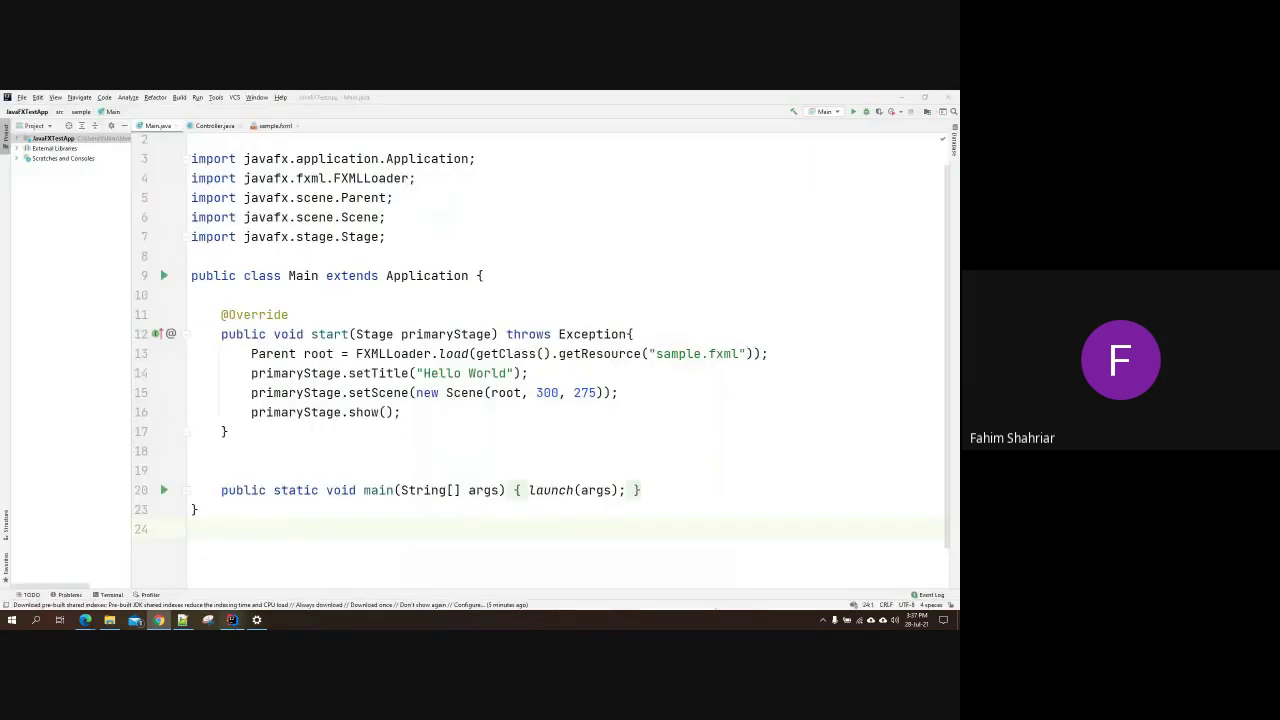
left_click(21, 97)
left_click(48, 163)
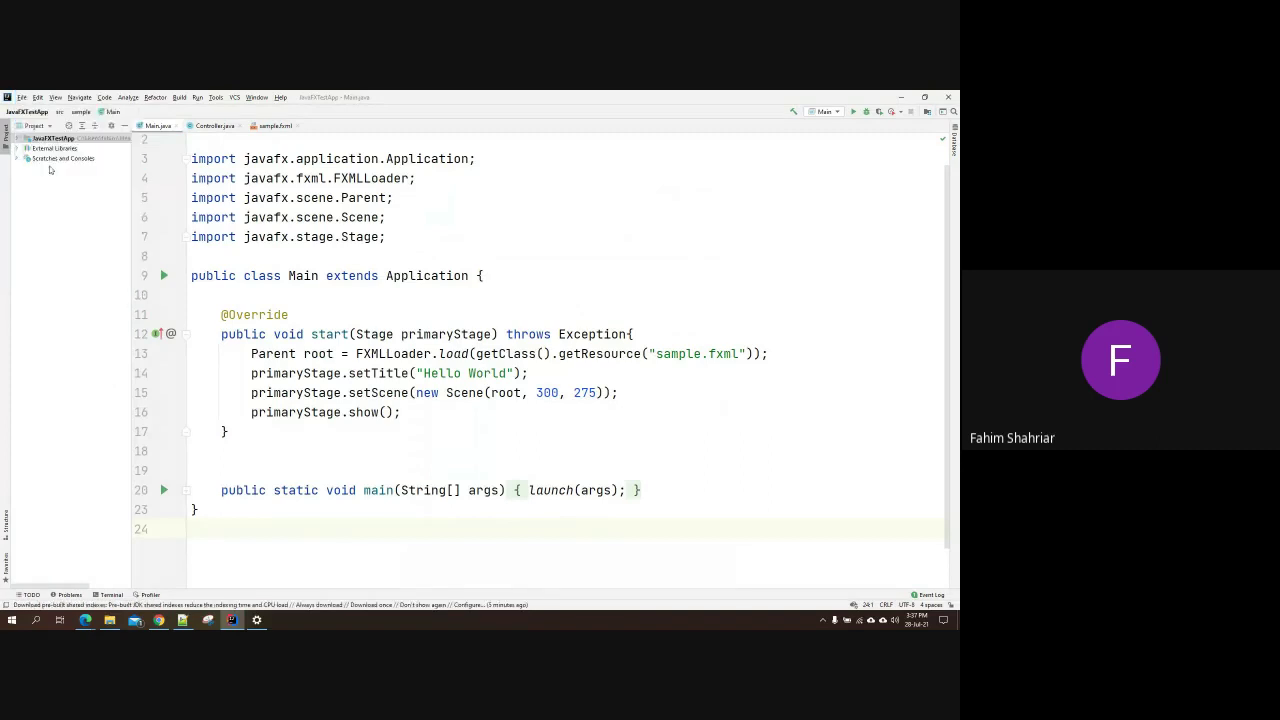
left_click(307, 157)
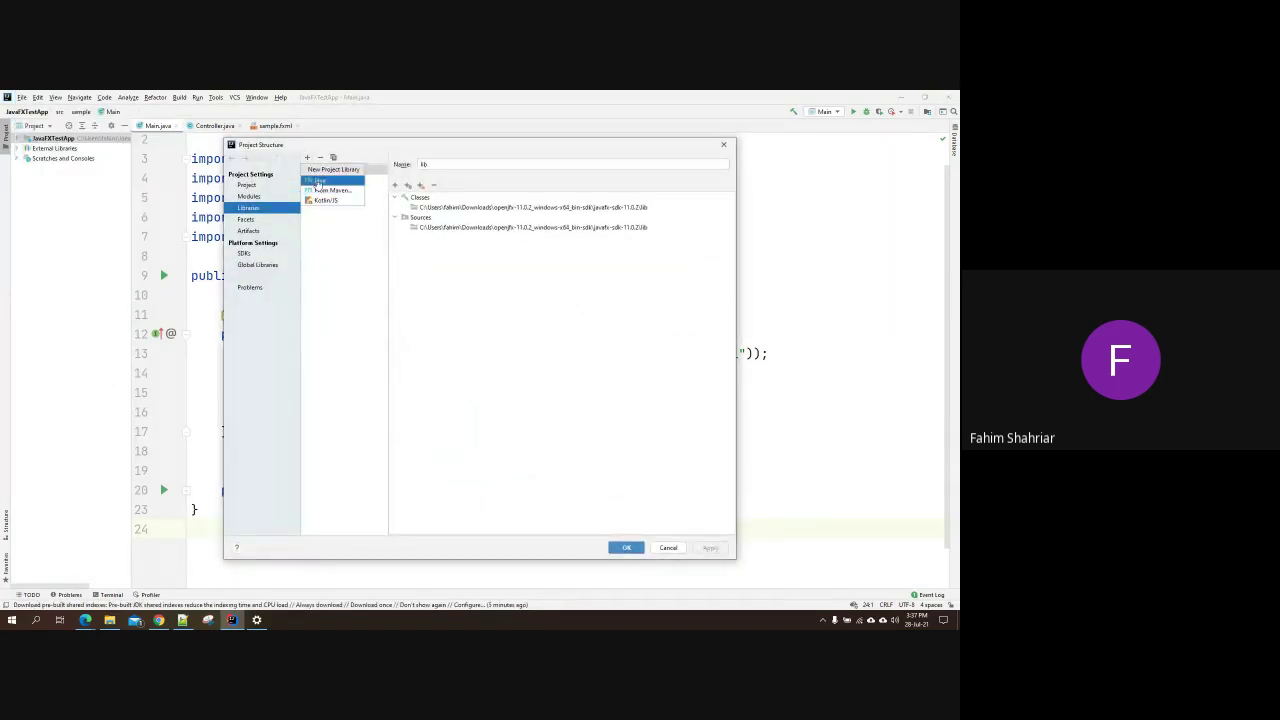
left_click(319, 180)
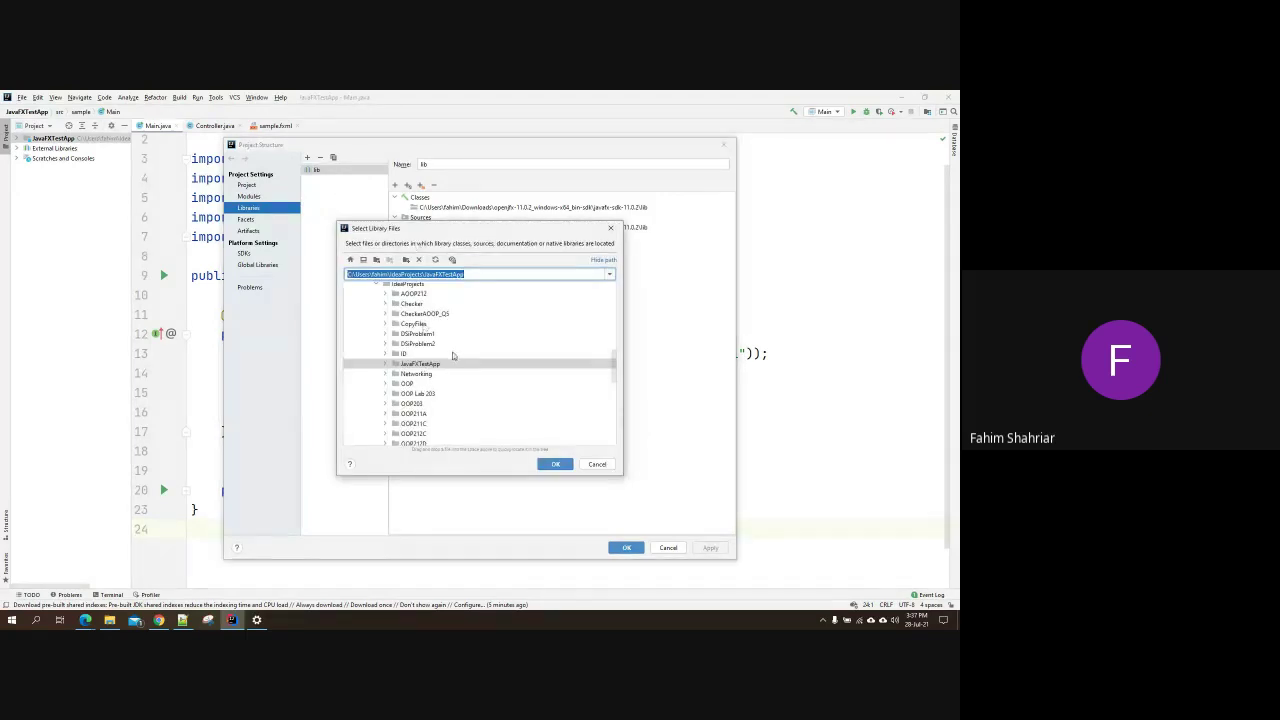
Step: Select the lib folder inside Downloads\openjfx-11.0.2_windows-x64_bin-sdk\javafx-sdk-11.0.2 as the location of the library files
scroll(452, 355, "up", 8)
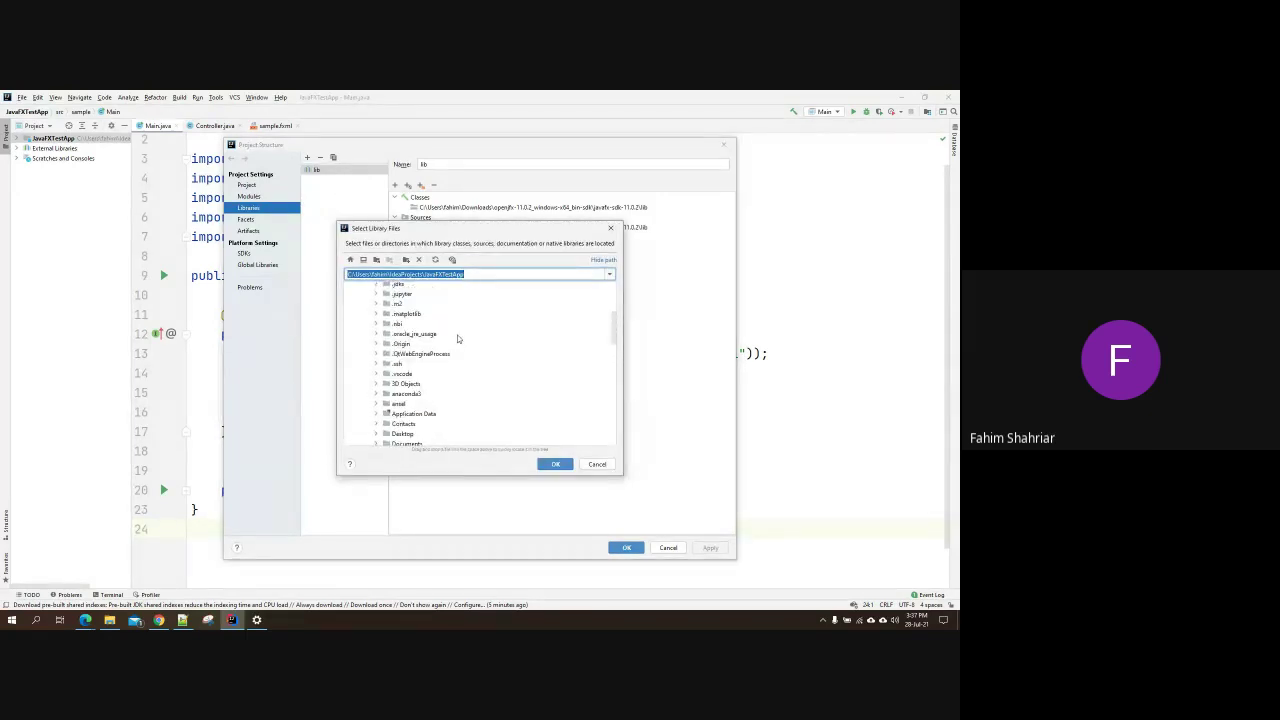
scroll(458, 338, "up", 5)
left_click(362, 357)
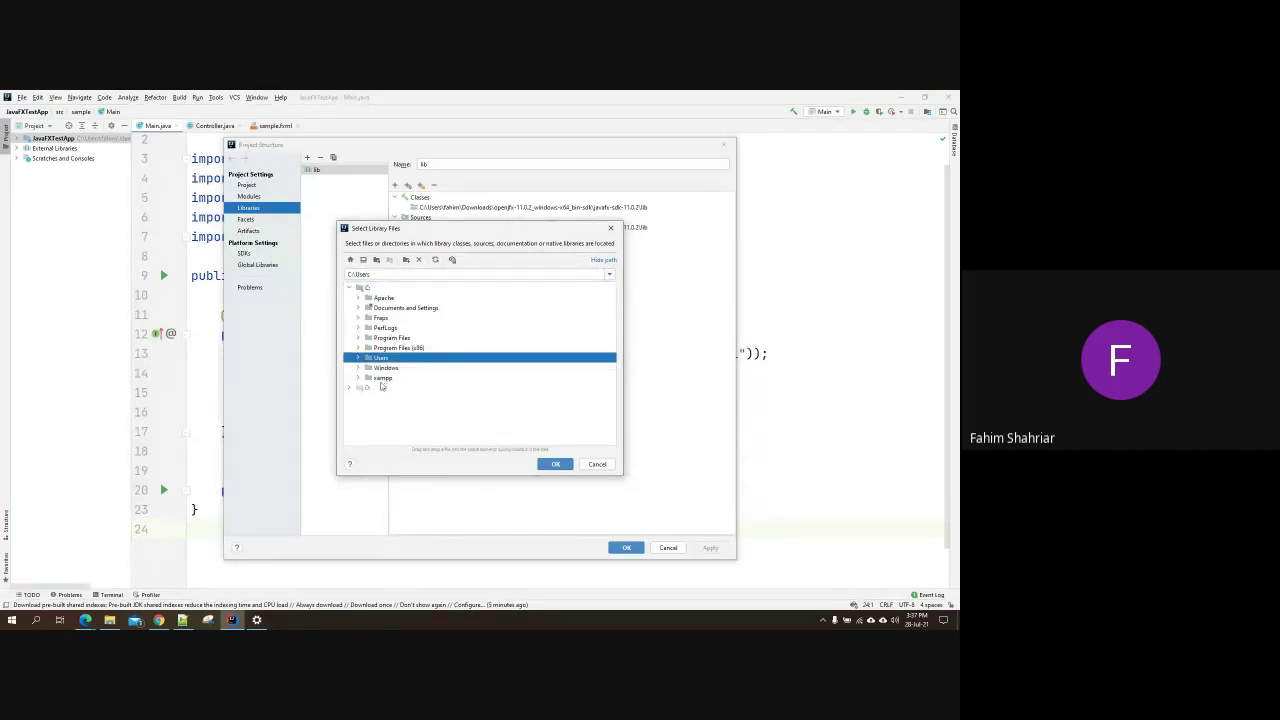
left_click(358, 358)
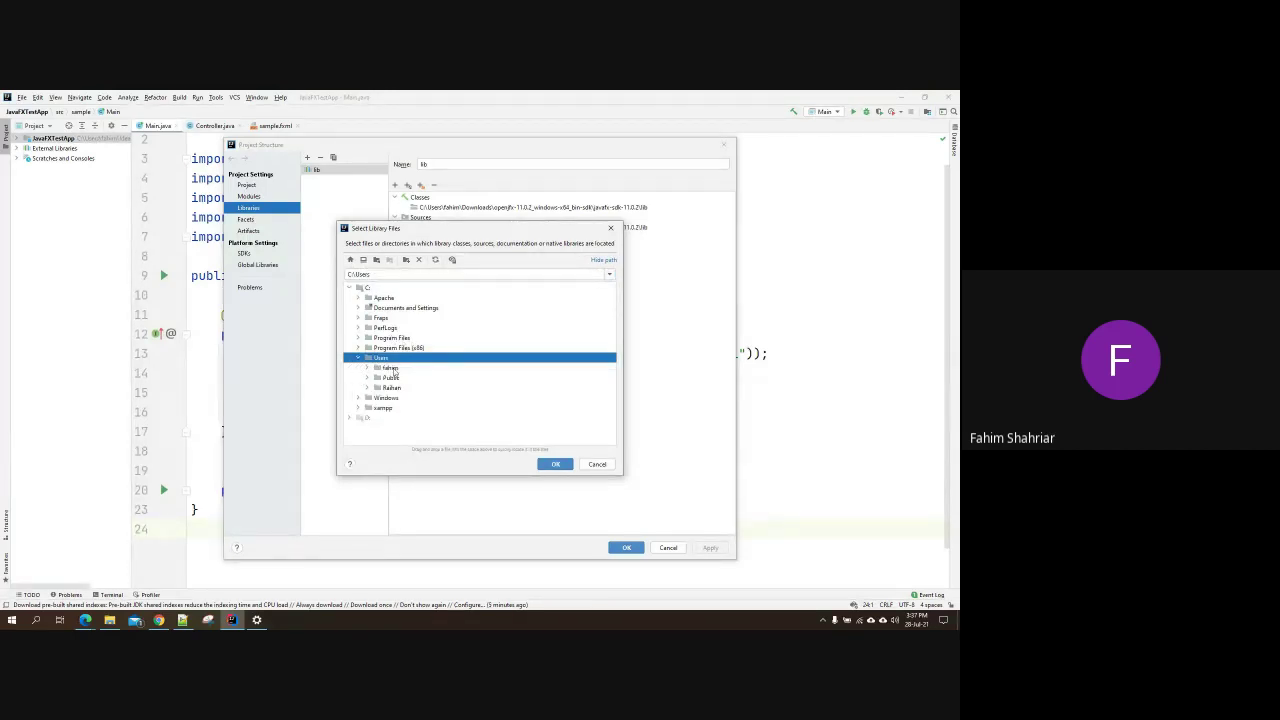
left_click(367, 368)
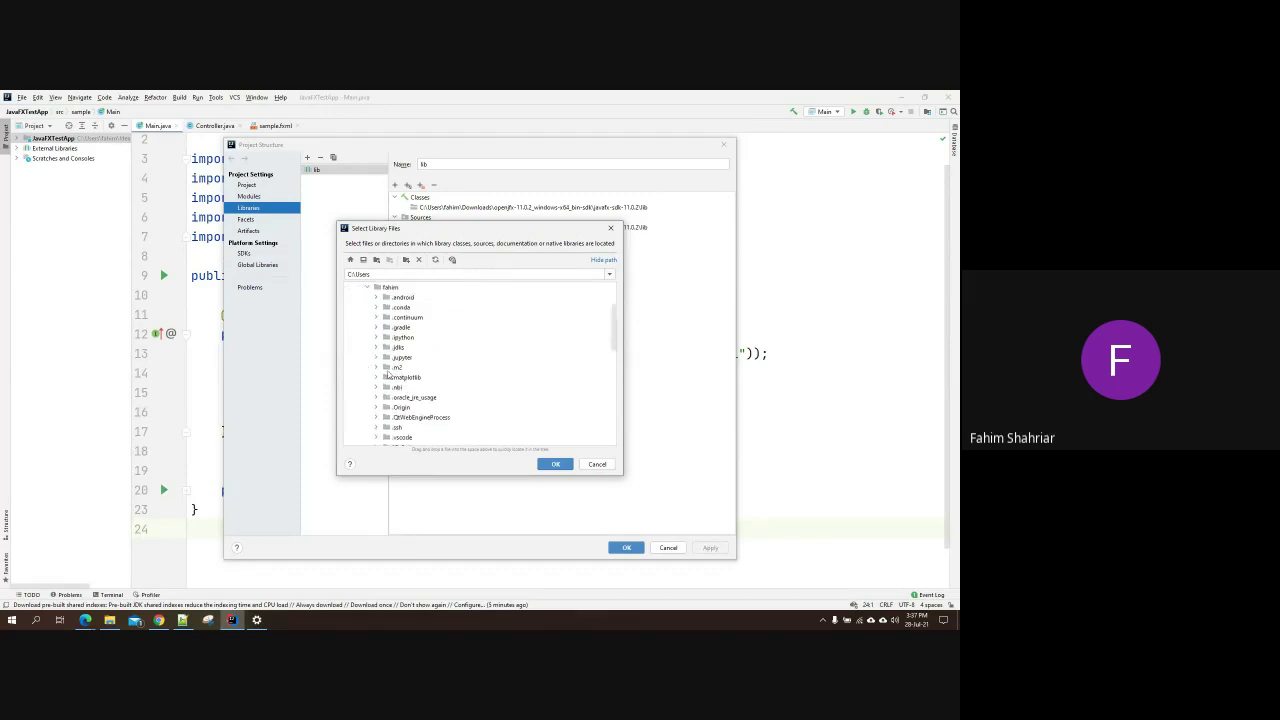
scroll(388, 374, "down", 5)
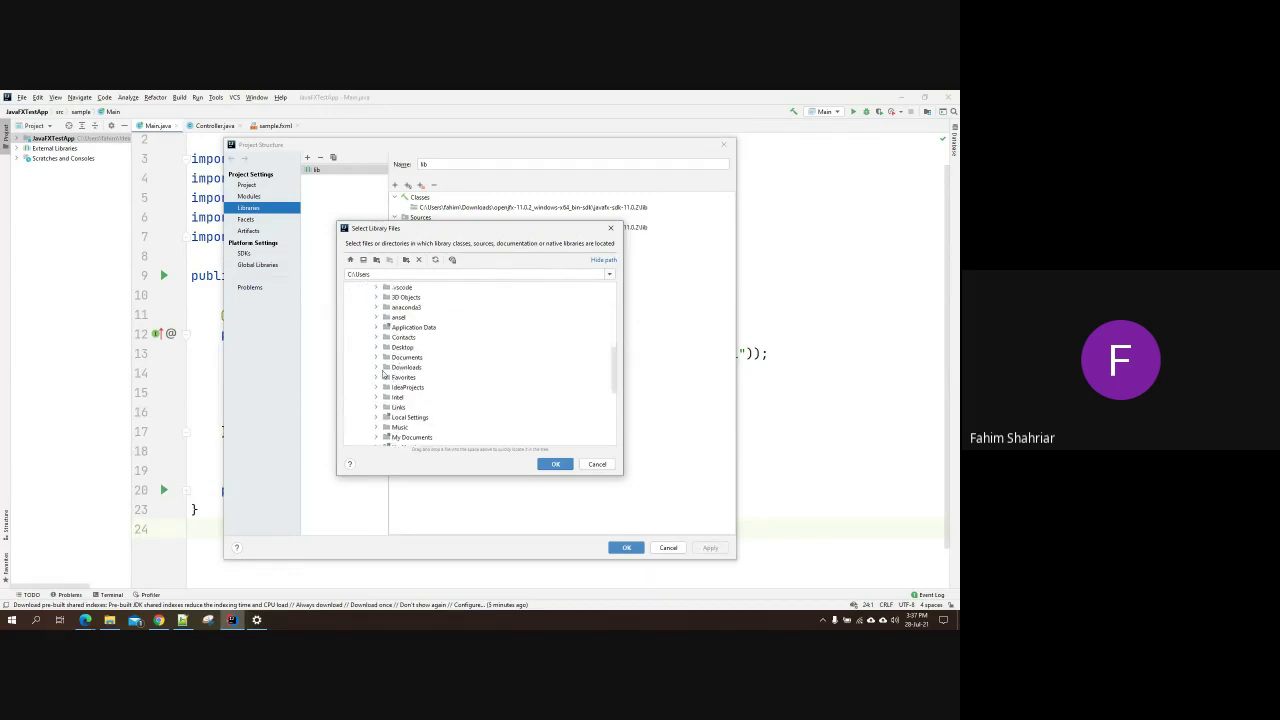
left_click(377, 368)
scroll(423, 333, "down", 5)
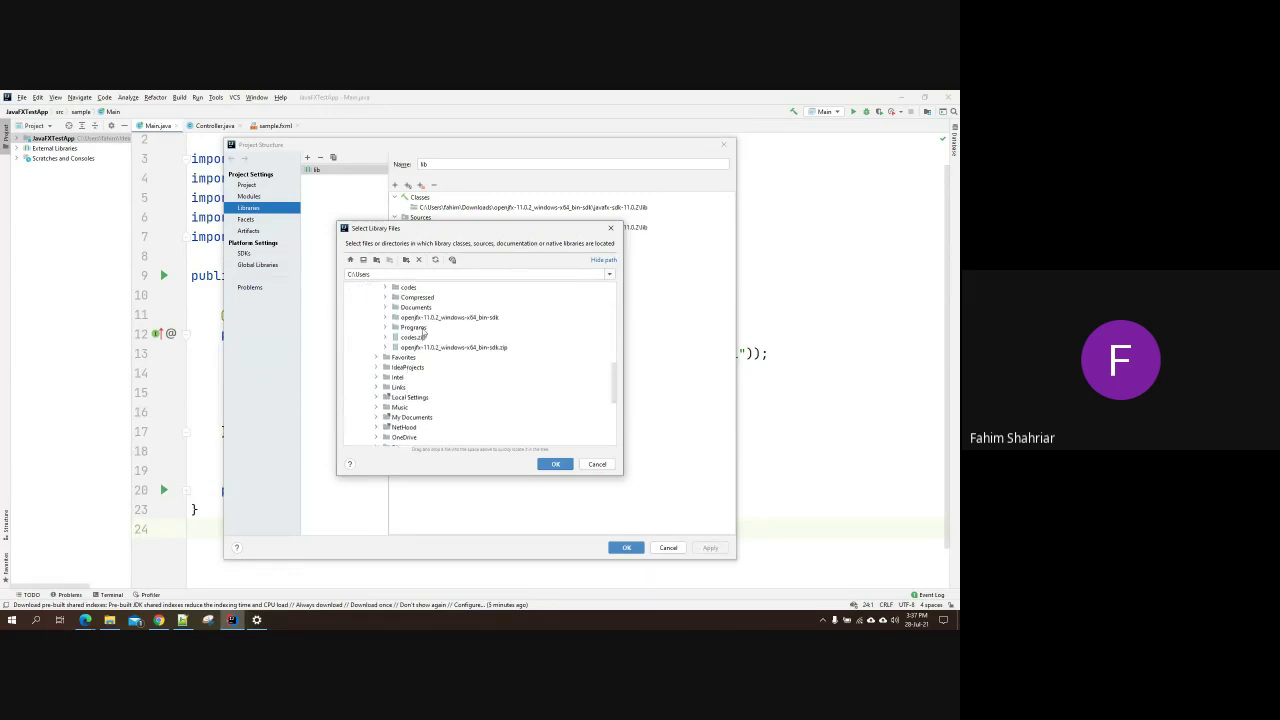
left_click(448, 317)
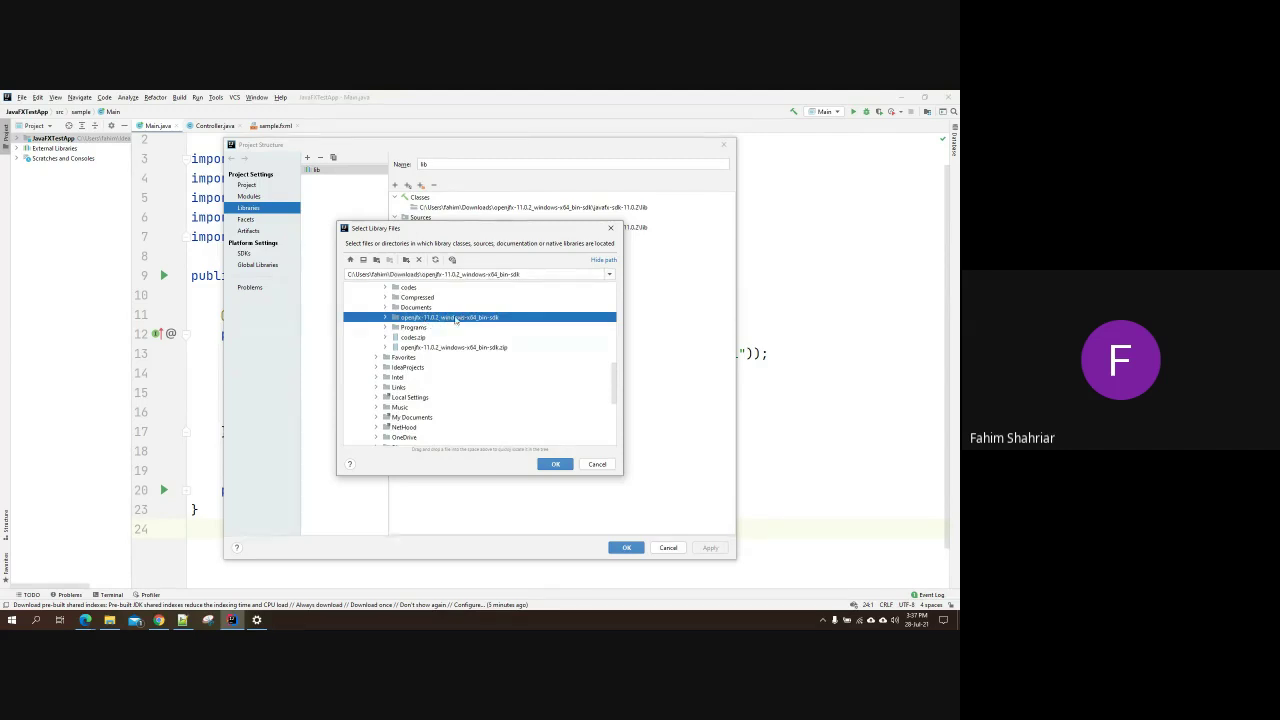
left_click(379, 318)
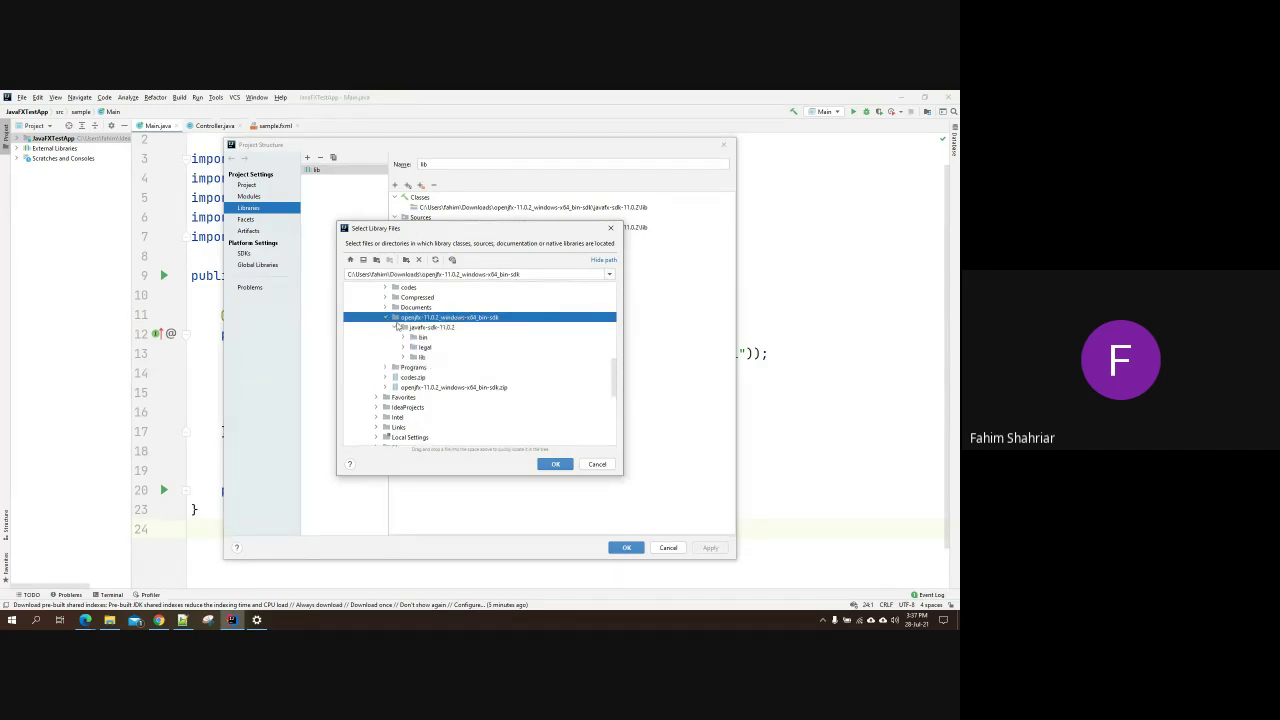
left_click(417, 357)
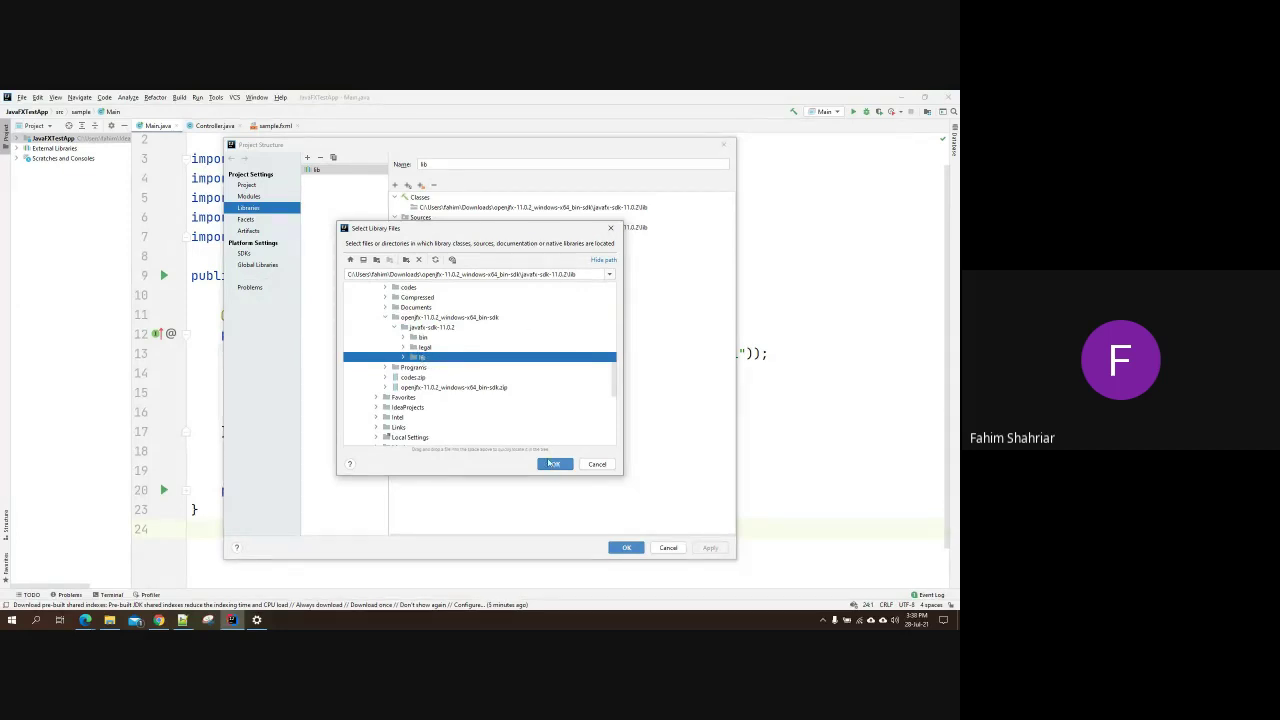
Step: Switch to File Explorer and copy the full path of the lib folder inside javafx-sdk-11.0.2
left_click_drag(577, 274, 328, 287)
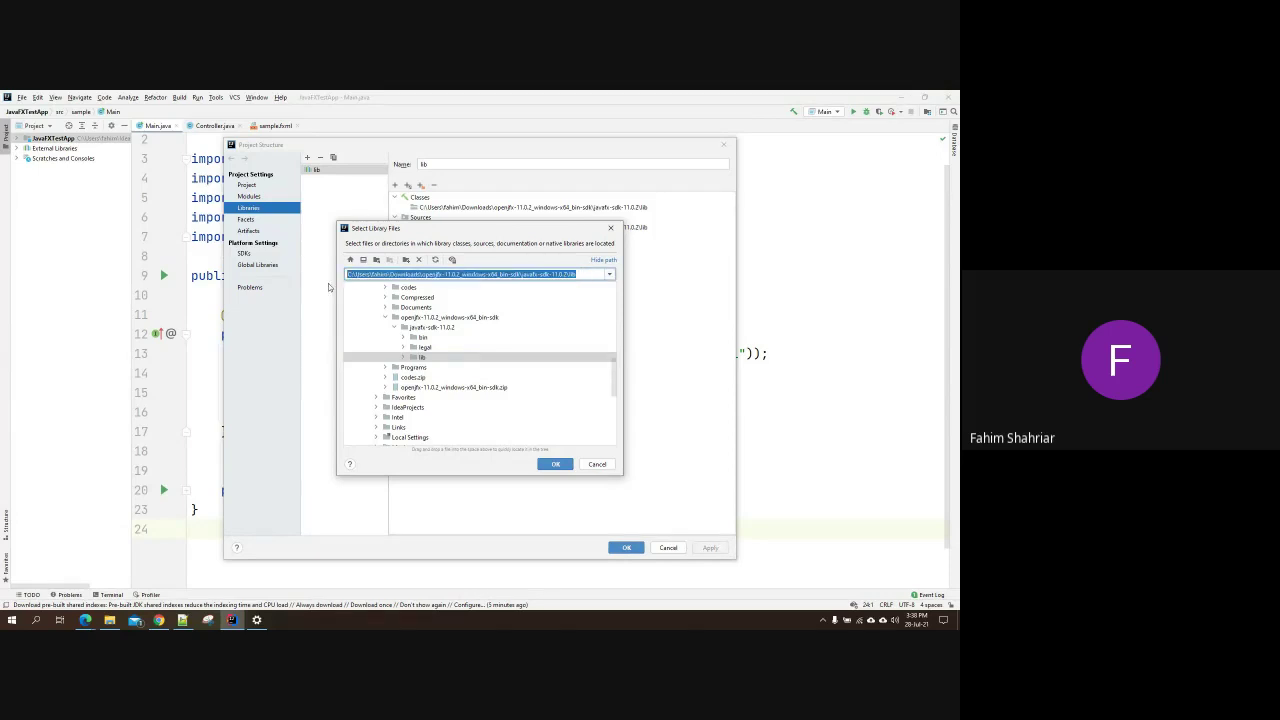
left_click(587, 274)
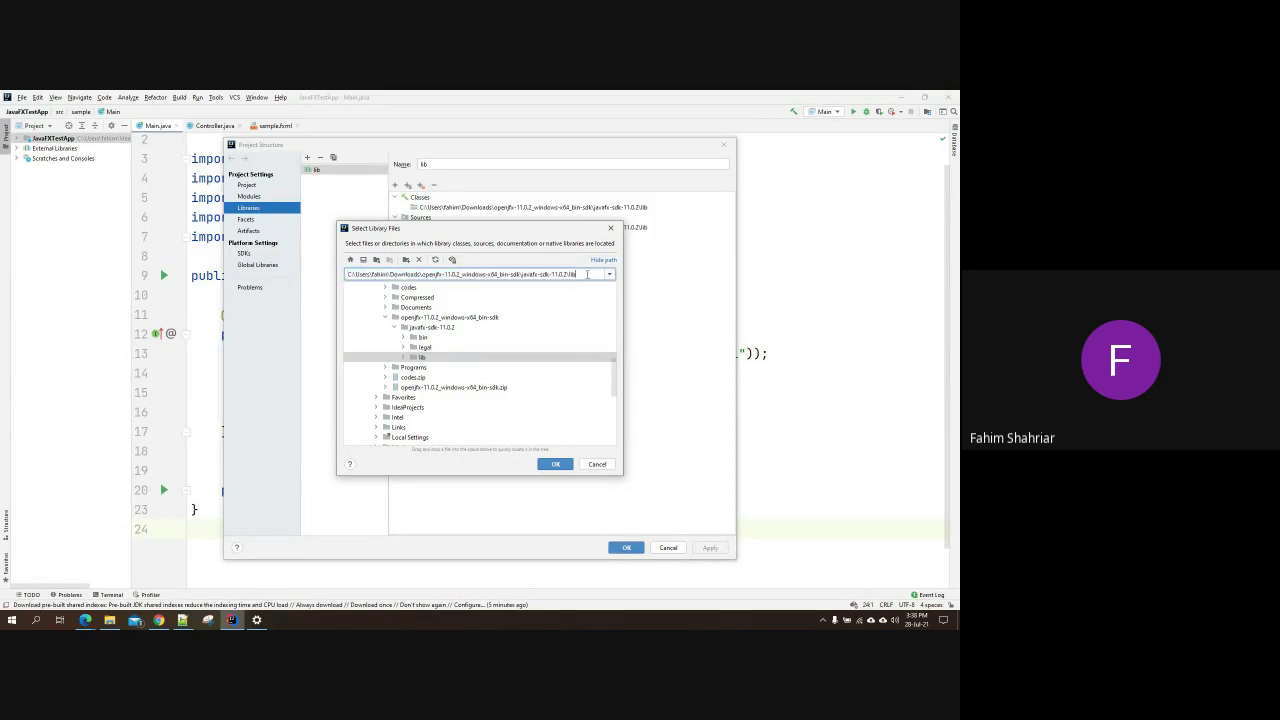
left_click_drag(581, 274, 340, 281)
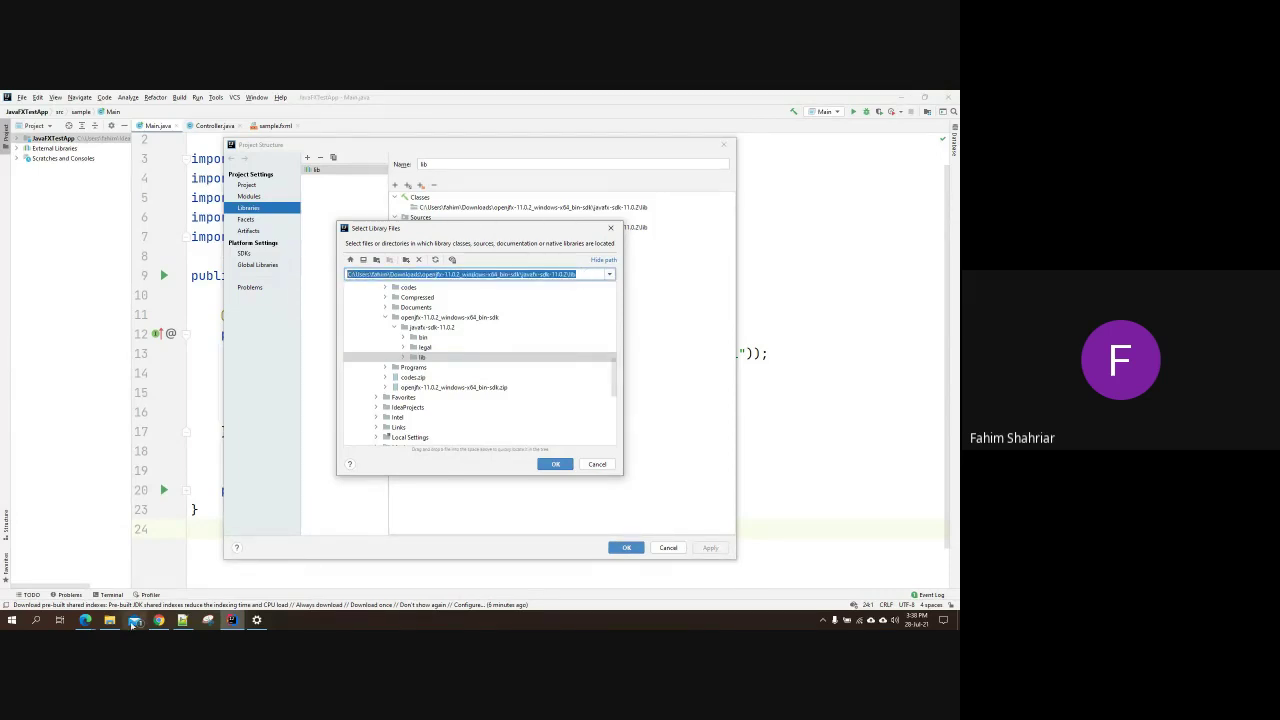
mouse_move(105, 627)
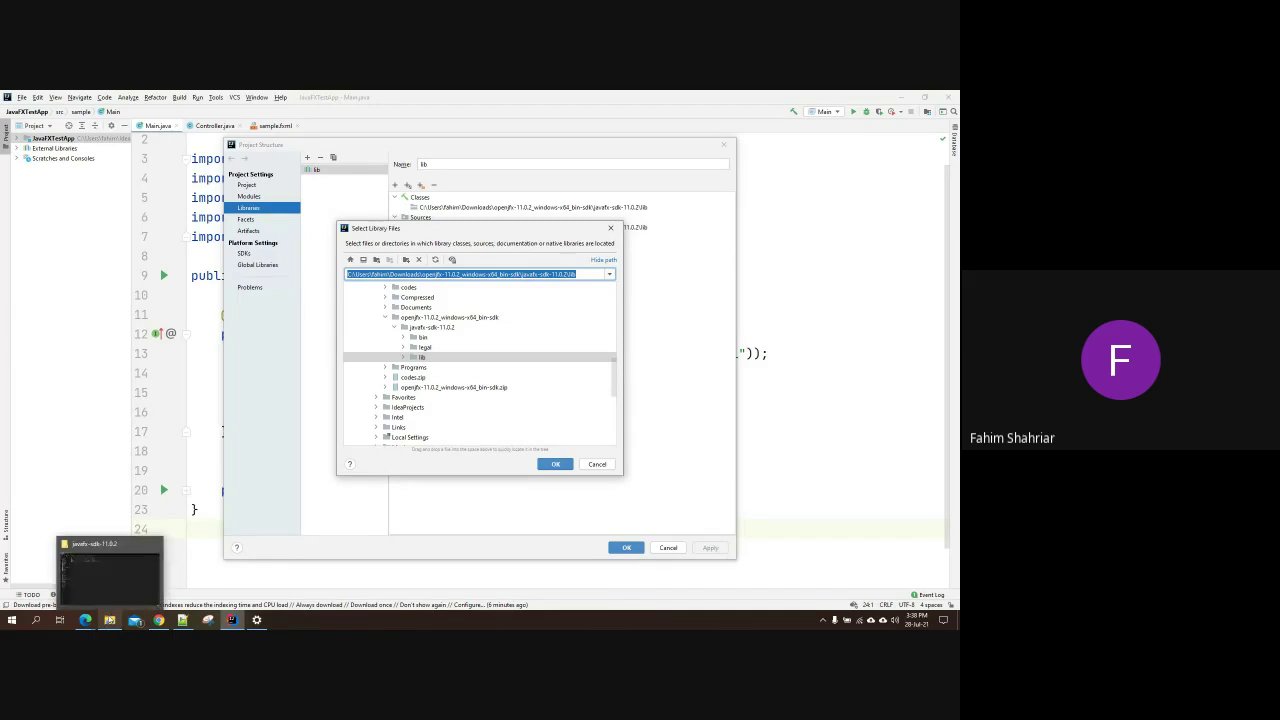
left_click(111, 591)
double_click(136, 178)
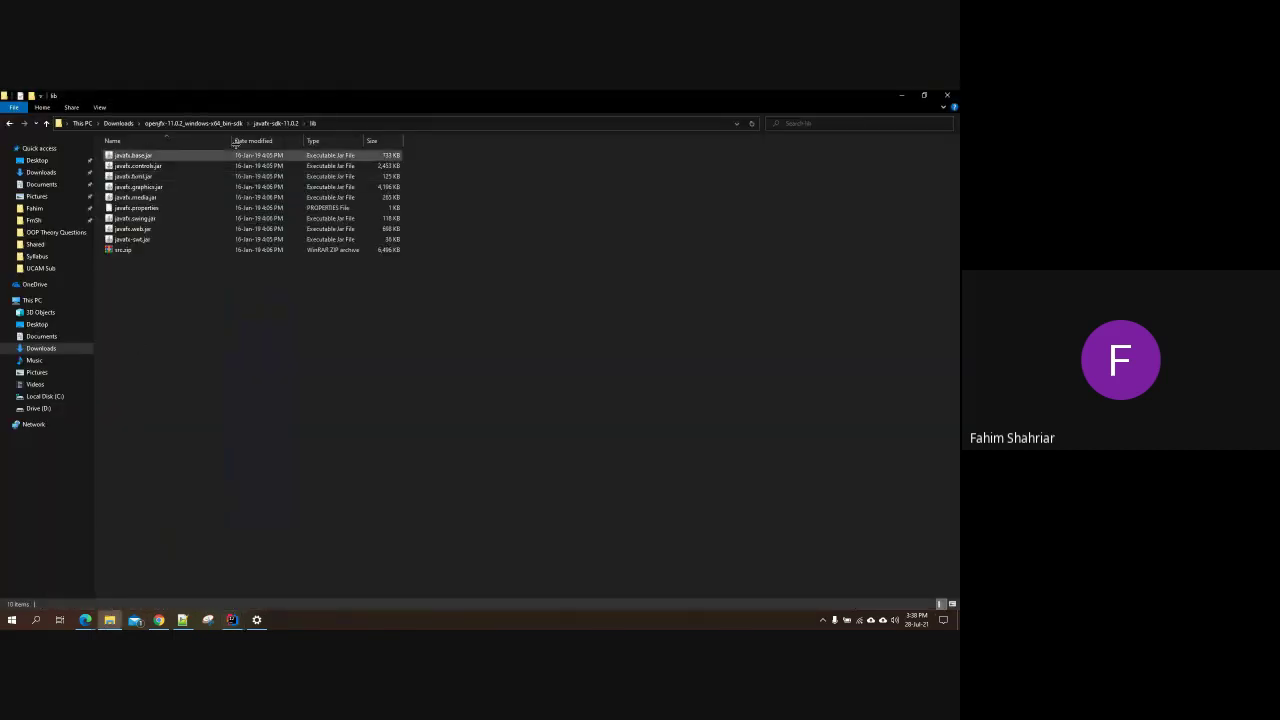
left_click(340, 122)
left_click(340, 122)
key("ctrl+a")
key("ctrl+c")
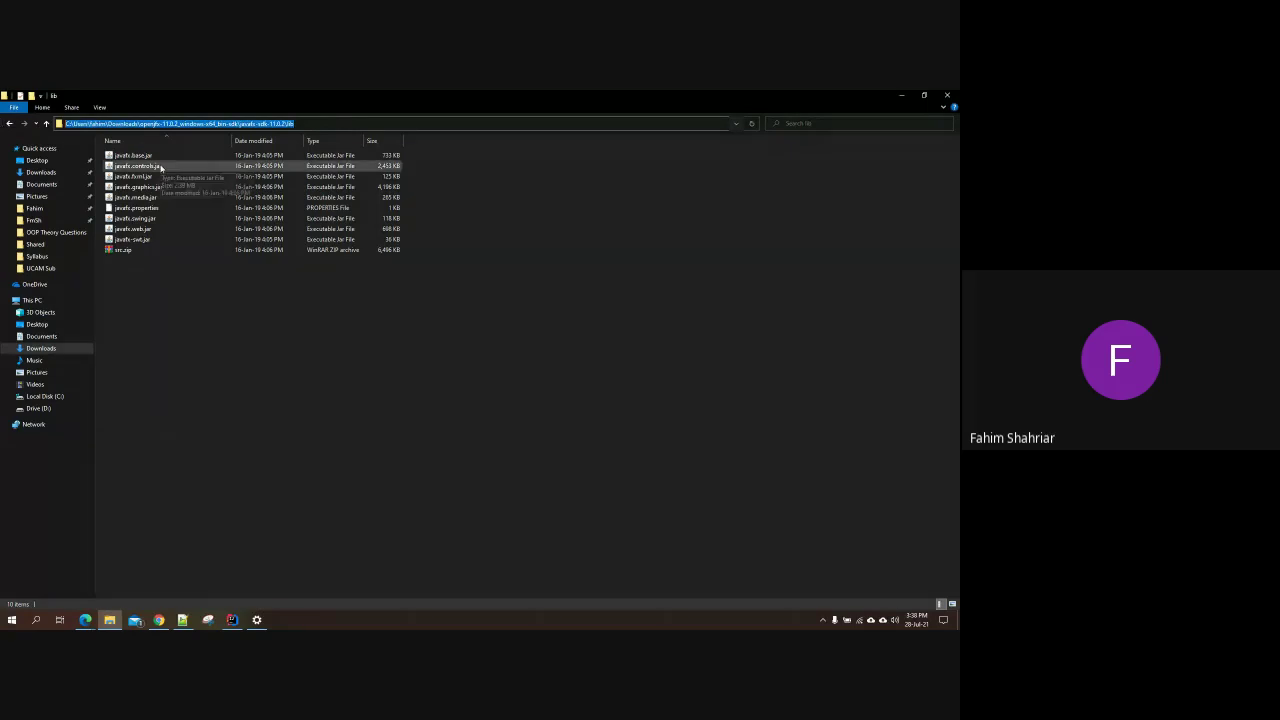
key("Return")
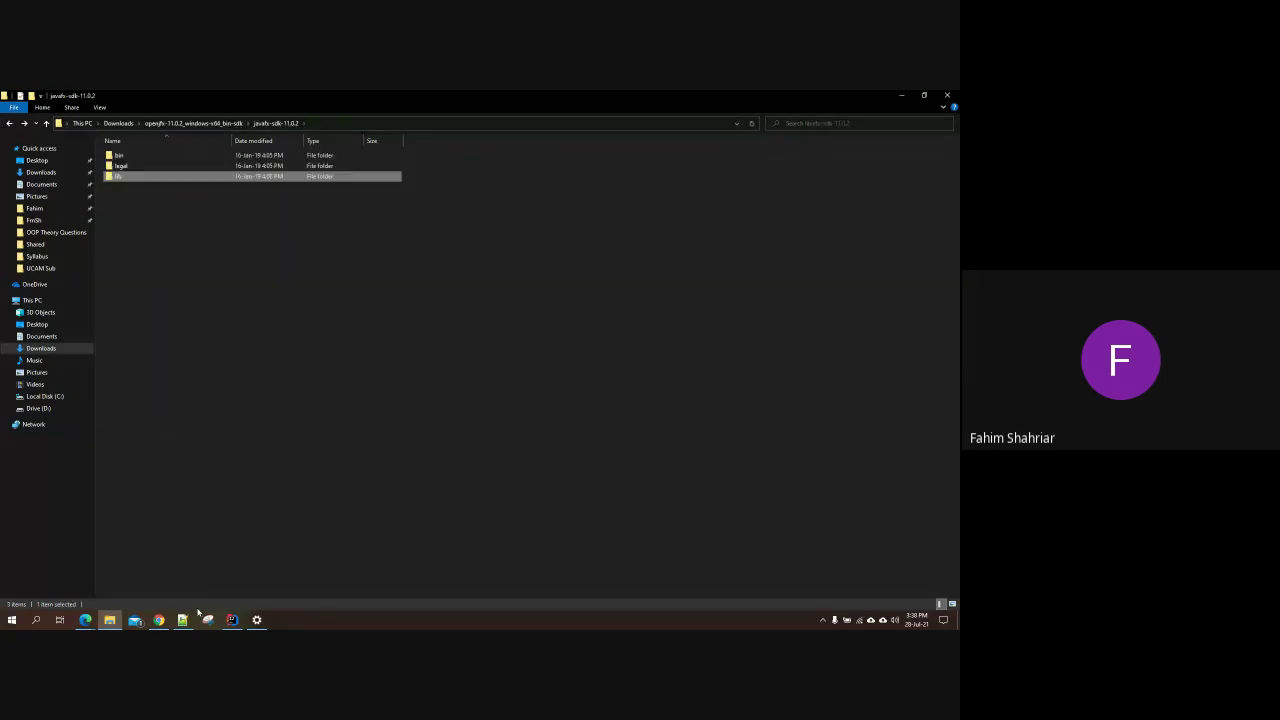
Step: Back in IntelliJ IDEA, paste the copied lib path as the library location, and close the dialogs without adding the library
key("alt+Tab")
key("ctrl+v")
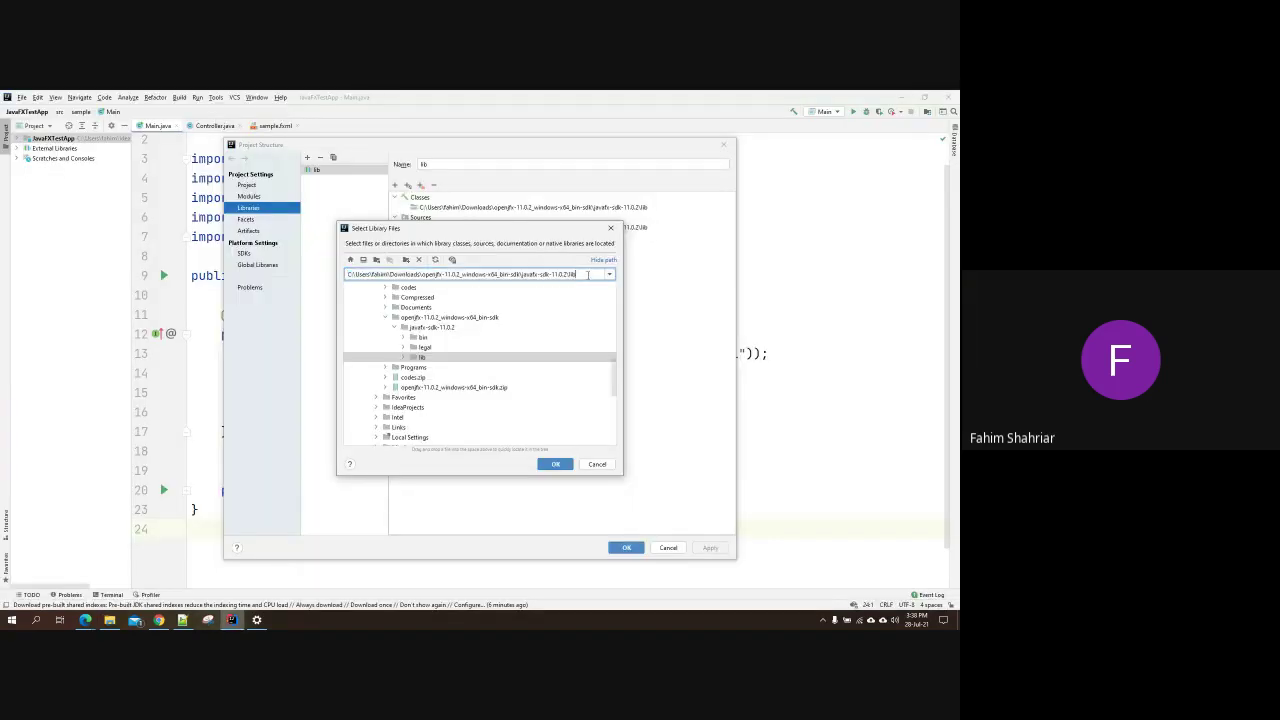
key("shift+Home")
left_click(406, 273)
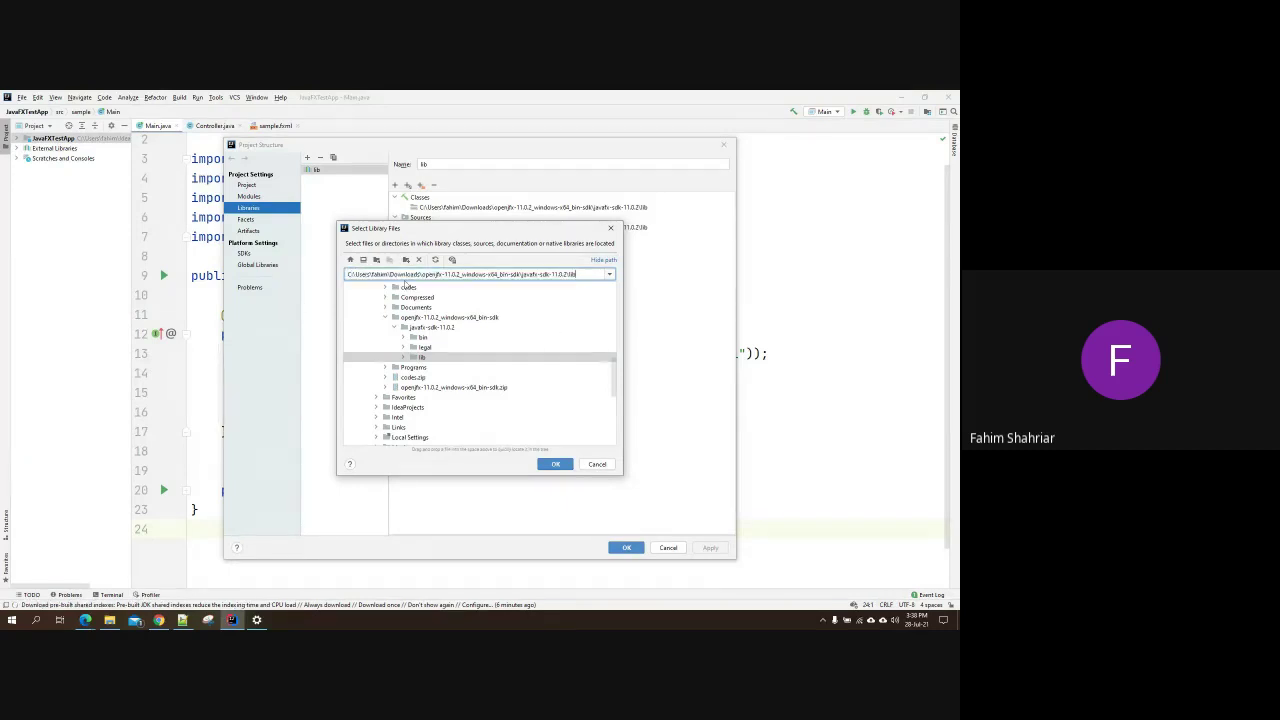
left_click(449, 356)
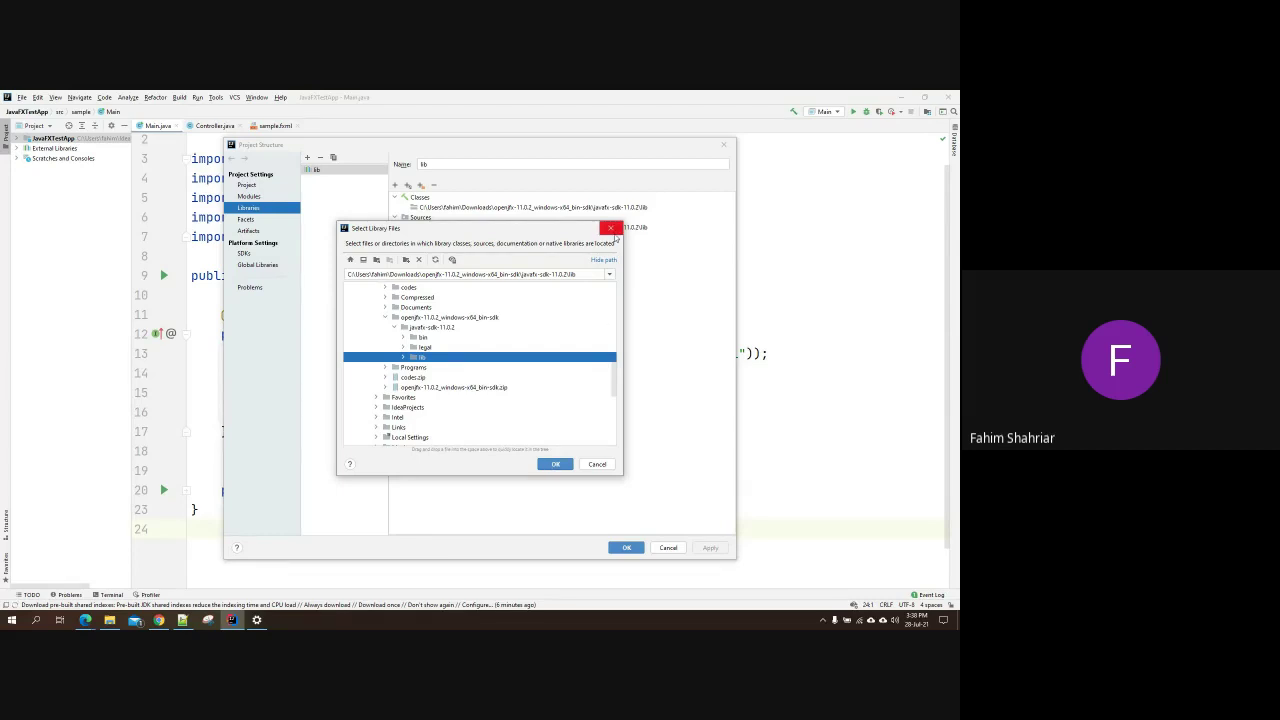
left_click(612, 230)
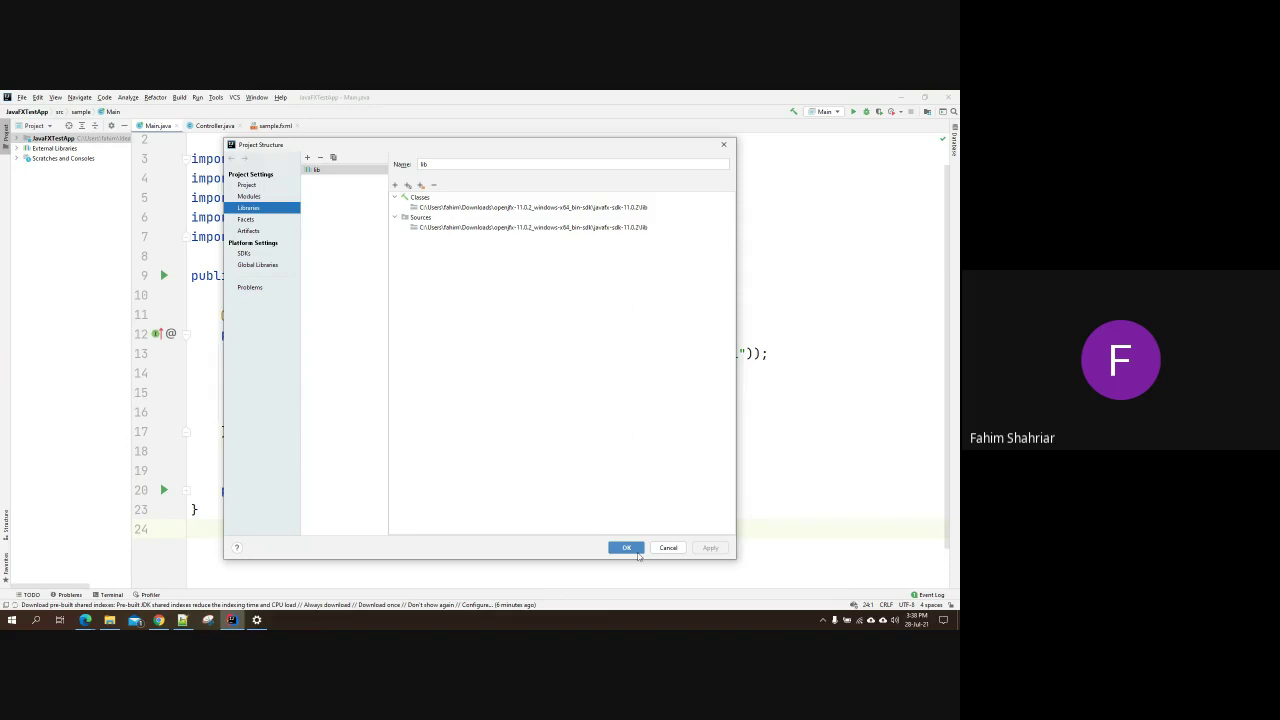
left_click(722, 147)
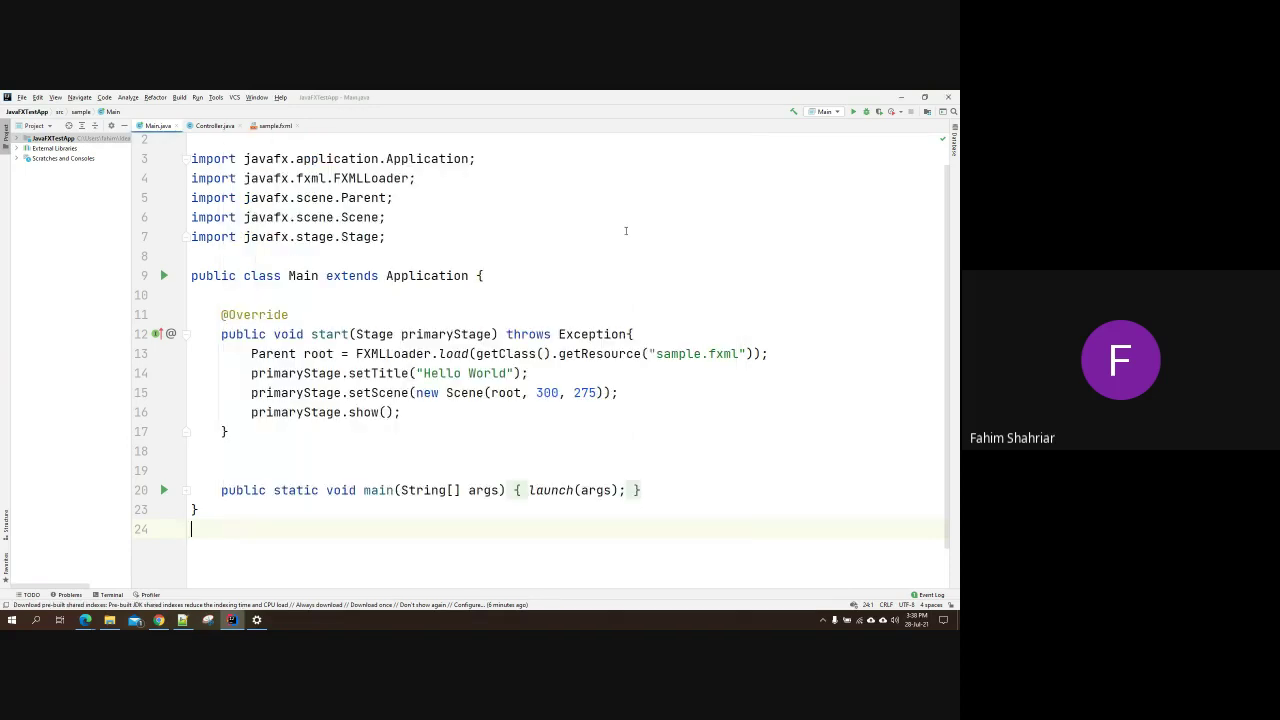
Step: Review the JavaFX imports in Main.java and expand the folded main method
scroll(500, 300, "up", 1)
mouse_move(371, 255)
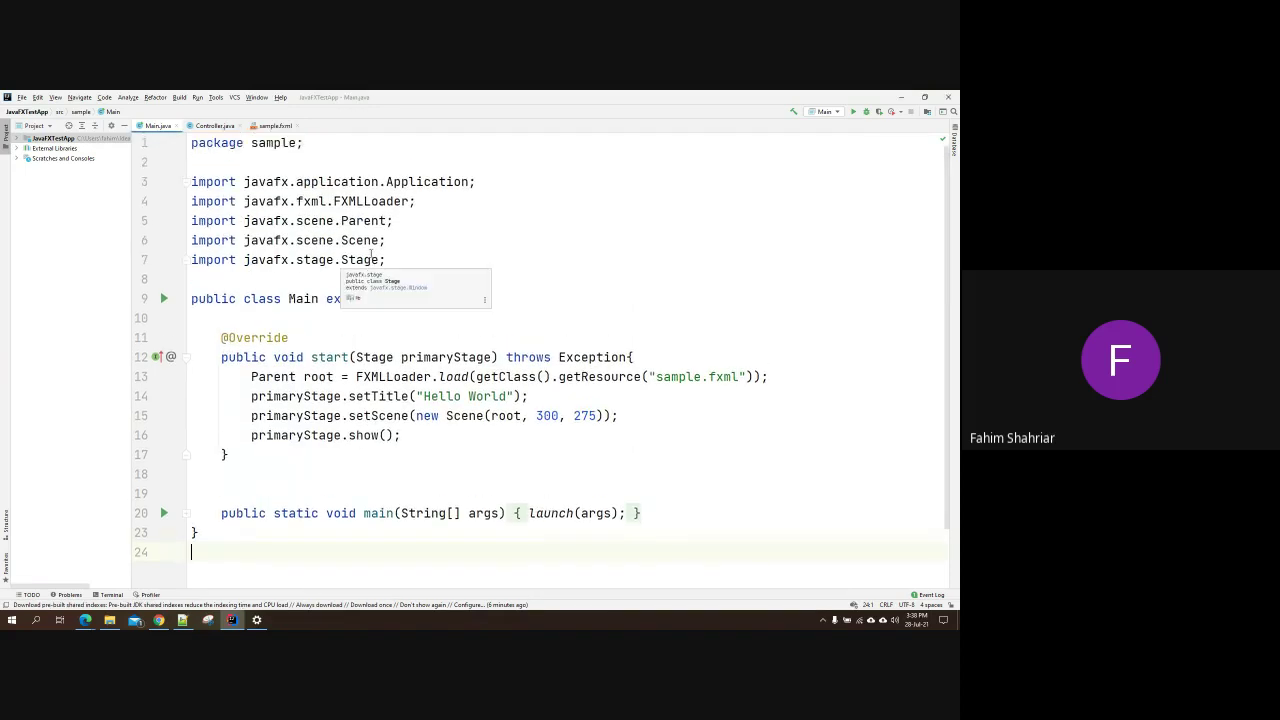
scroll(370, 255, "down", 2)
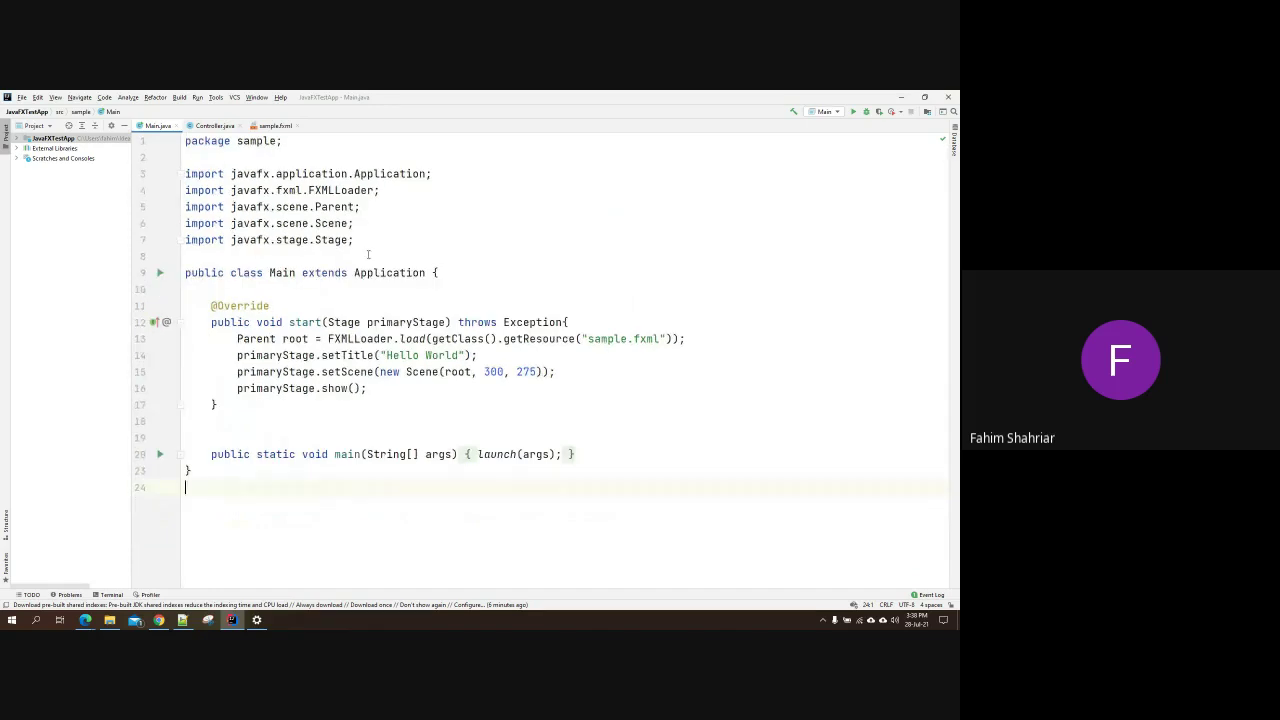
mouse_move(446, 240)
left_mouse_down()
mouse_move(186, 190)
mouse_move(186, 174)
mouse_move(446, 235)
left_mouse_up()
left_click(465, 455)
left_click(519, 419)
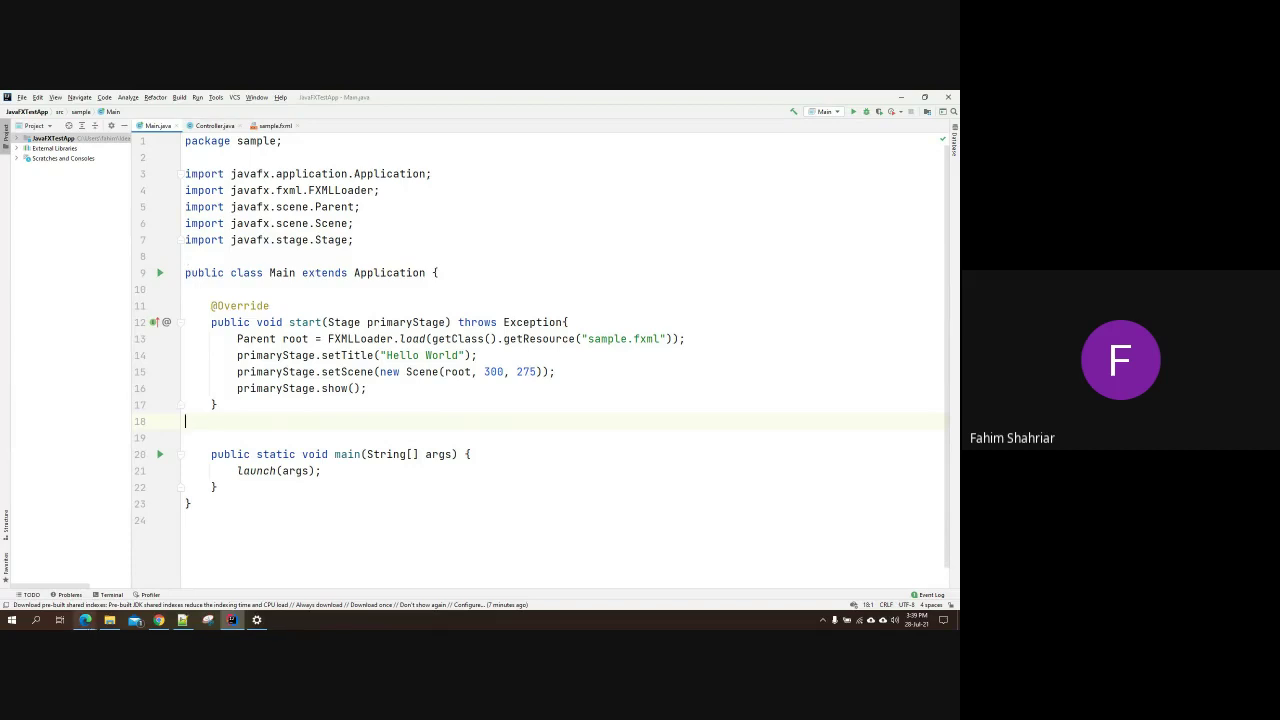
Step: Switch to the documentation in Chrome and examine the Windows VM options in section 4 and where to add them
left_click(170, 607)
scroll(528, 330, "down", 3)
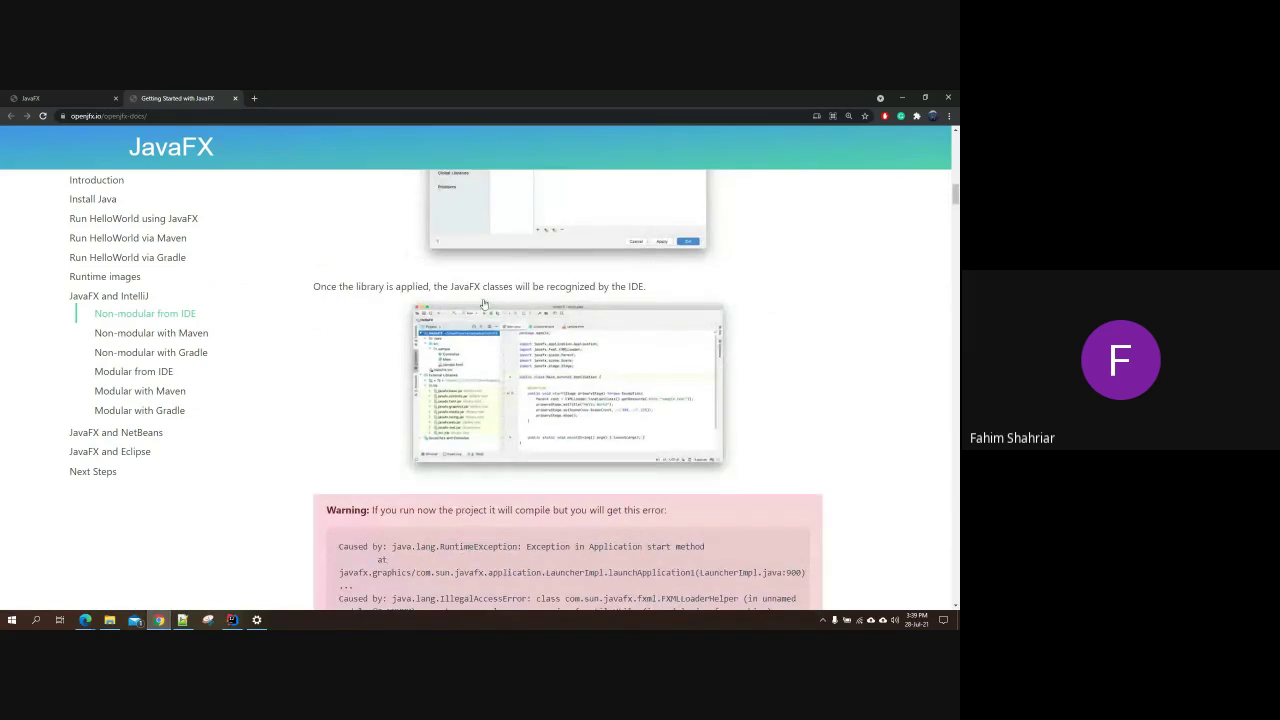
scroll(557, 289, "down", 5)
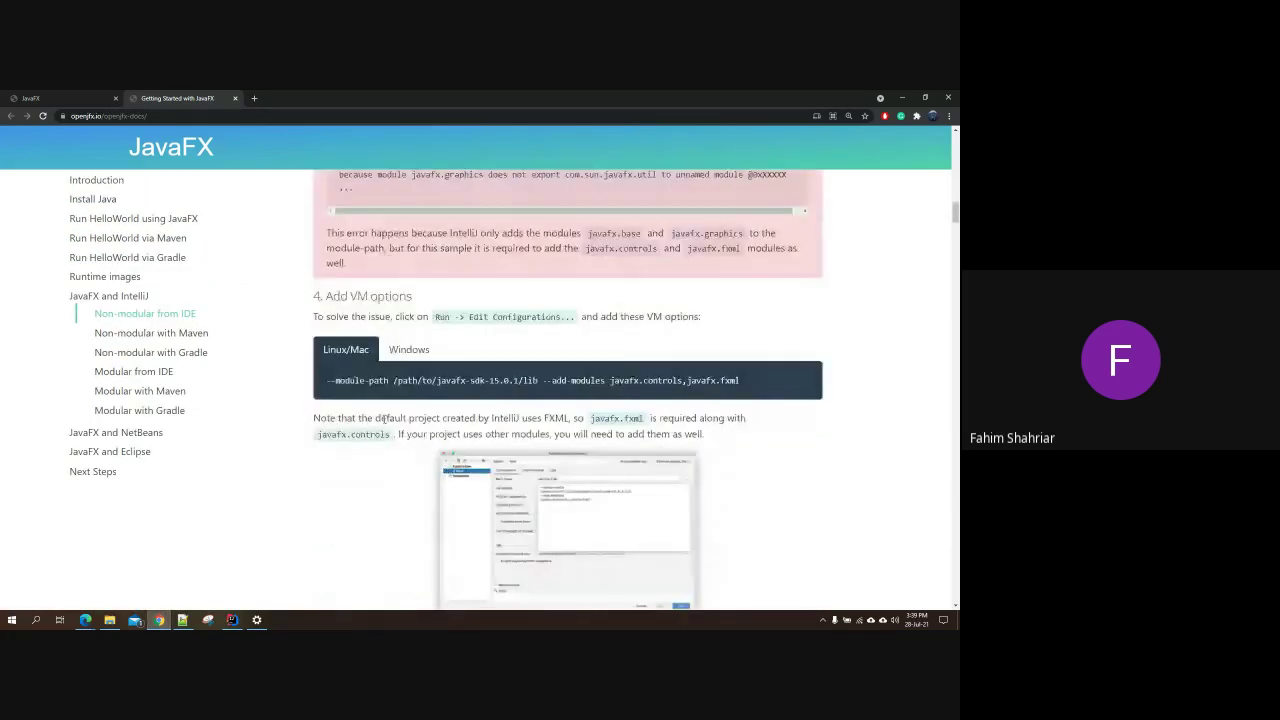
left_click(411, 349)
left_click_drag(789, 387, 325, 386)
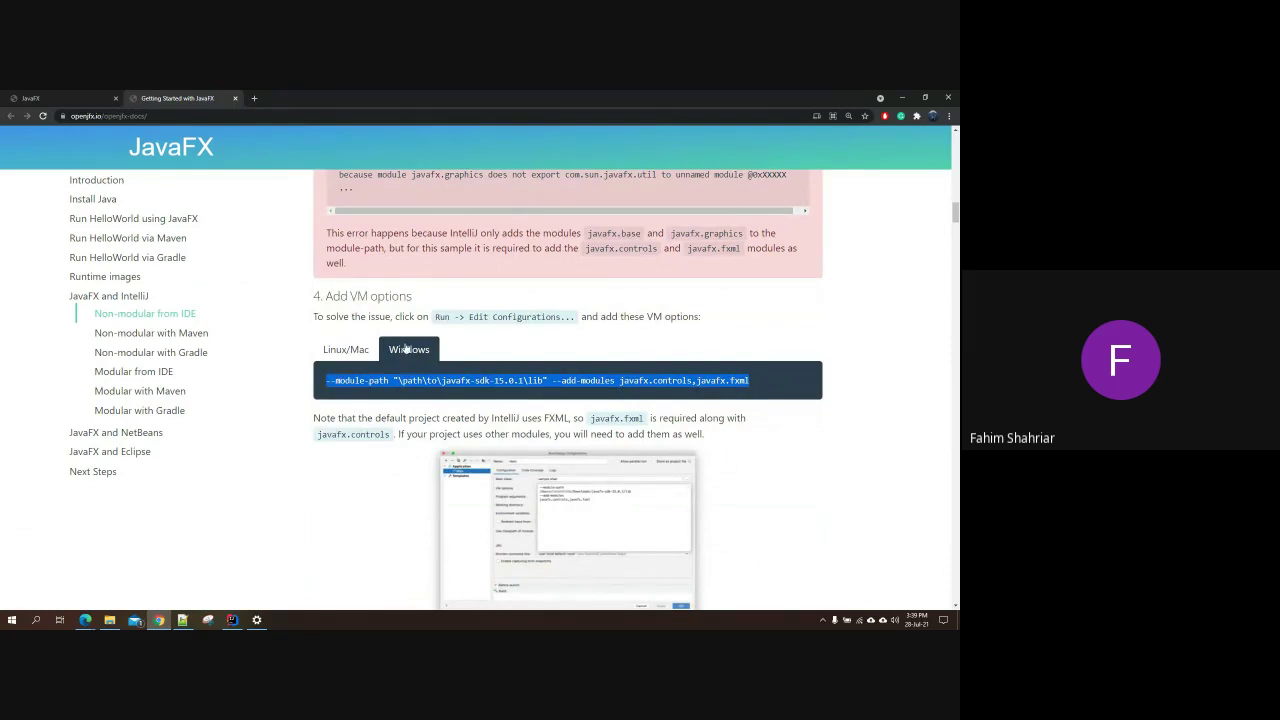
left_click_drag(470, 316, 574, 316)
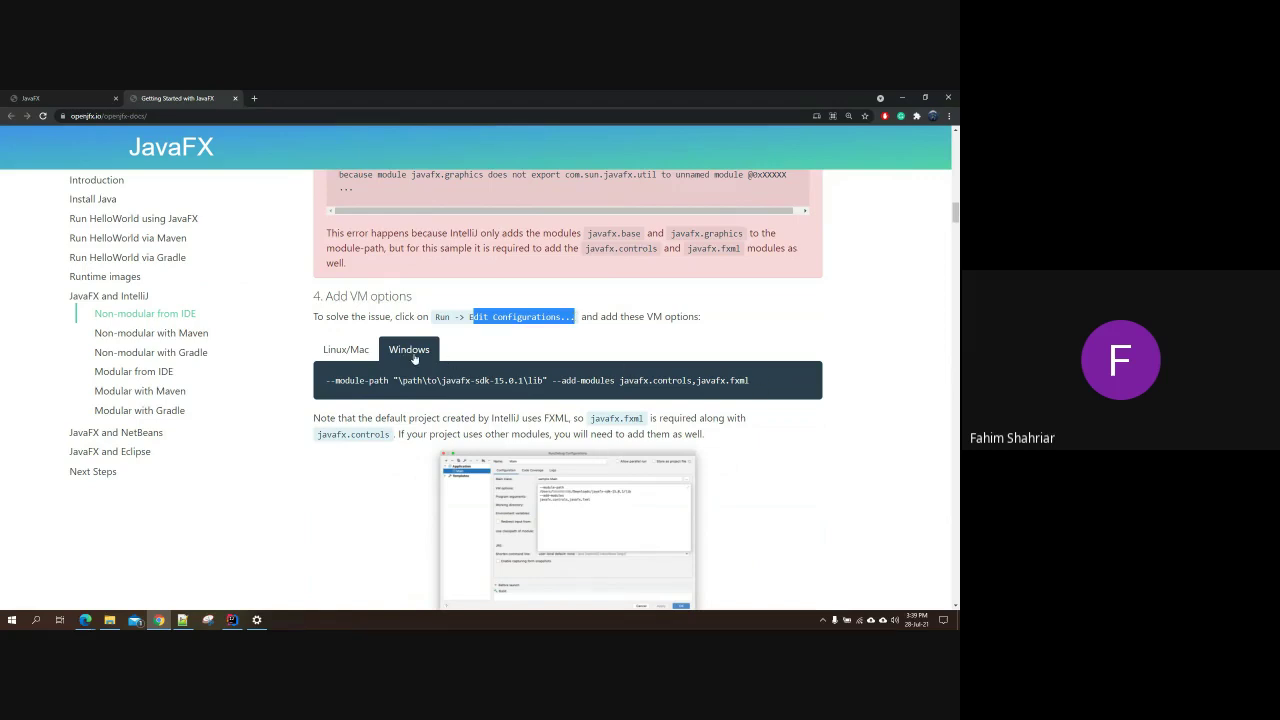
Step: Copy the complete Windows VM options line, from --module-path to javafx.fxml, from section 4 of the documentation
left_click_drag(750, 380, 327, 381)
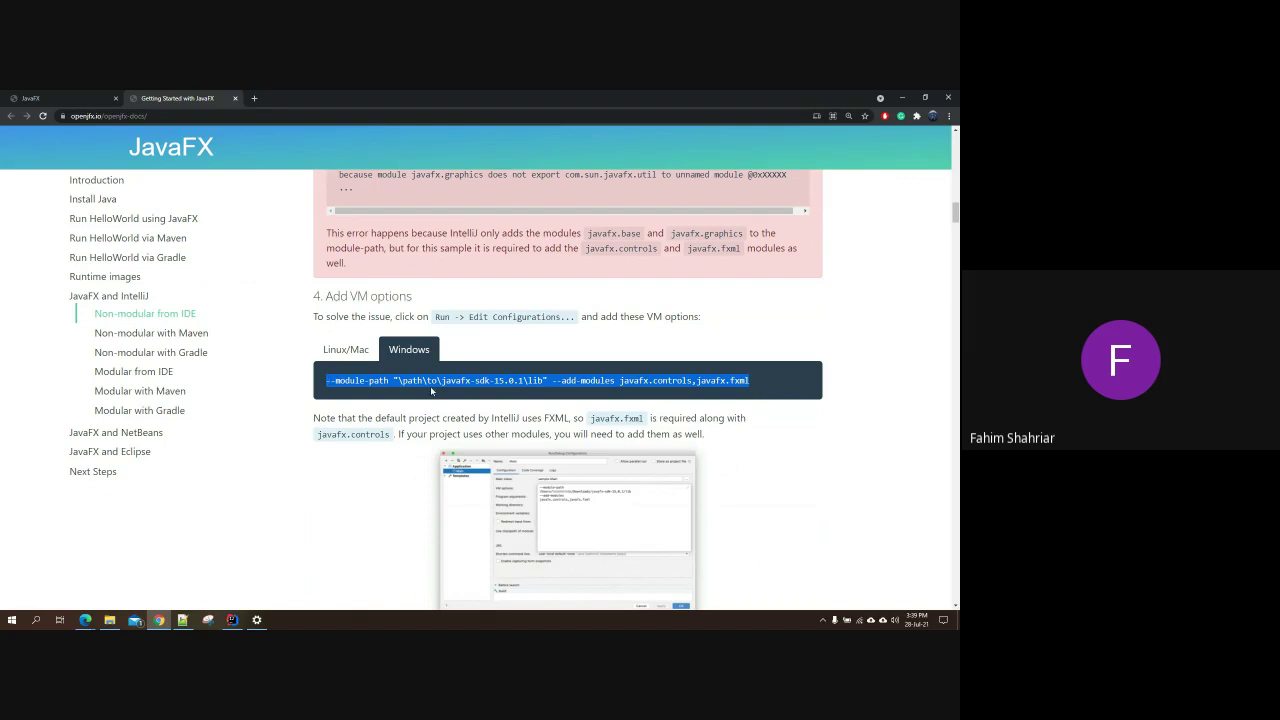
left_click_drag(313, 296, 353, 296)
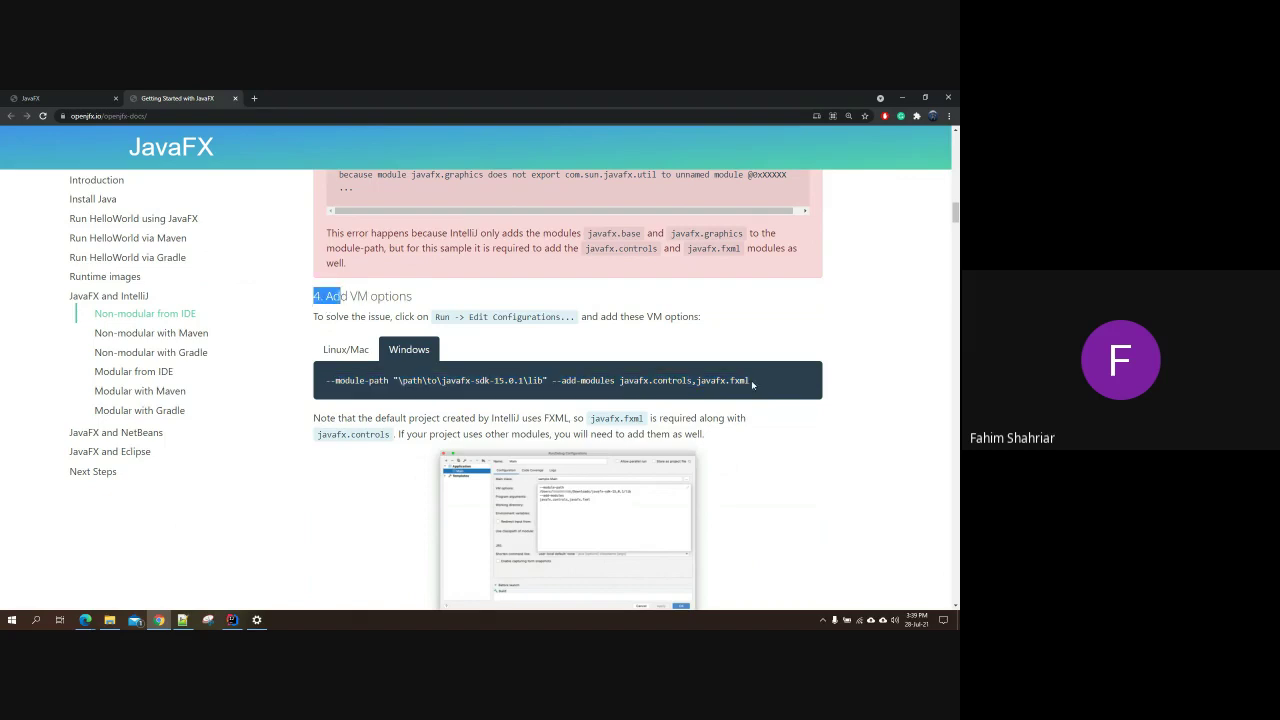
left_click_drag(752, 383, 323, 384)
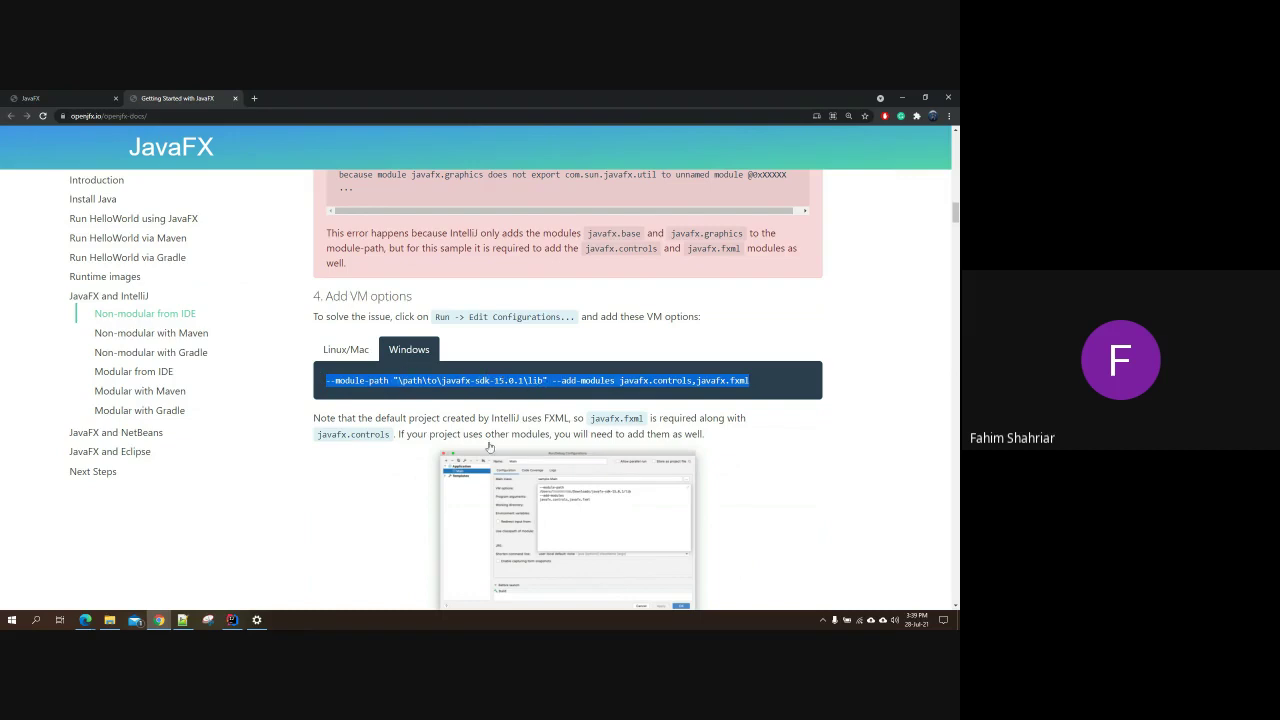
left_click_drag(752, 383, 326, 390)
key("ctrl+c")
Step: Switch to IntelliJ IDEA and paste the copied VM options on a new line below the class in Main.java
left_click(236, 620)
left_click(246, 537)
key("Return")
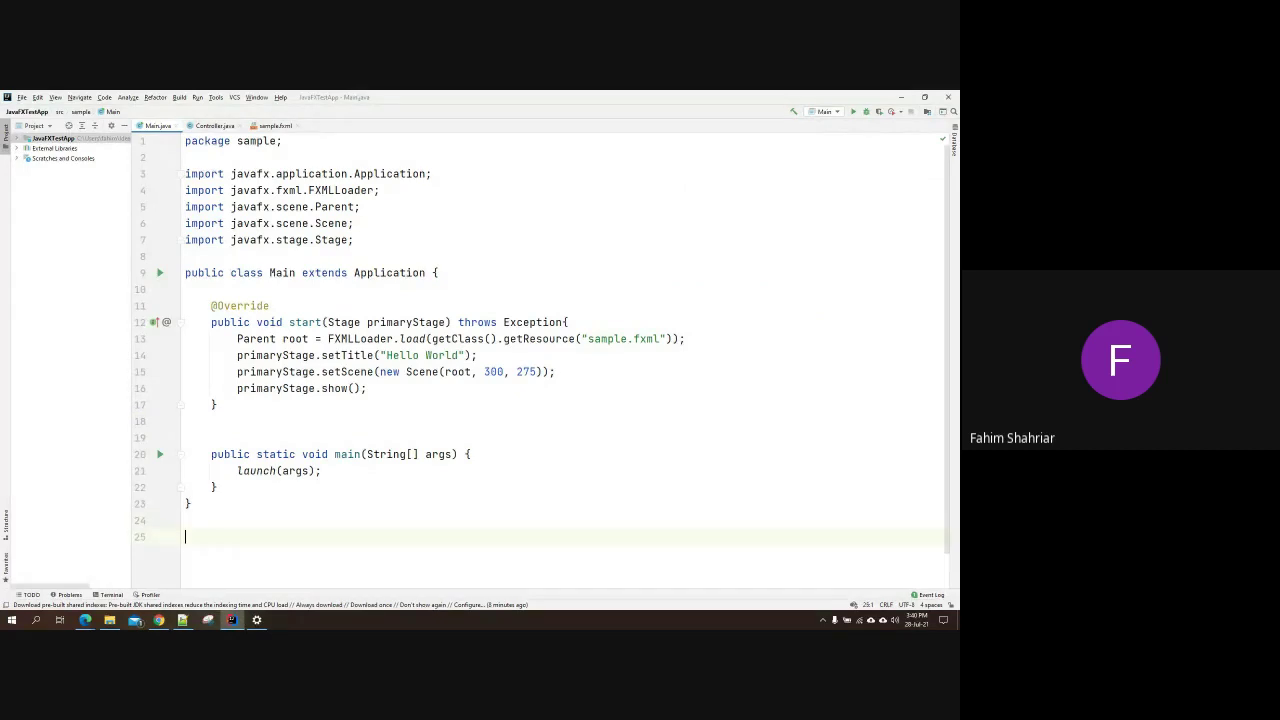
key("ctrl+v")
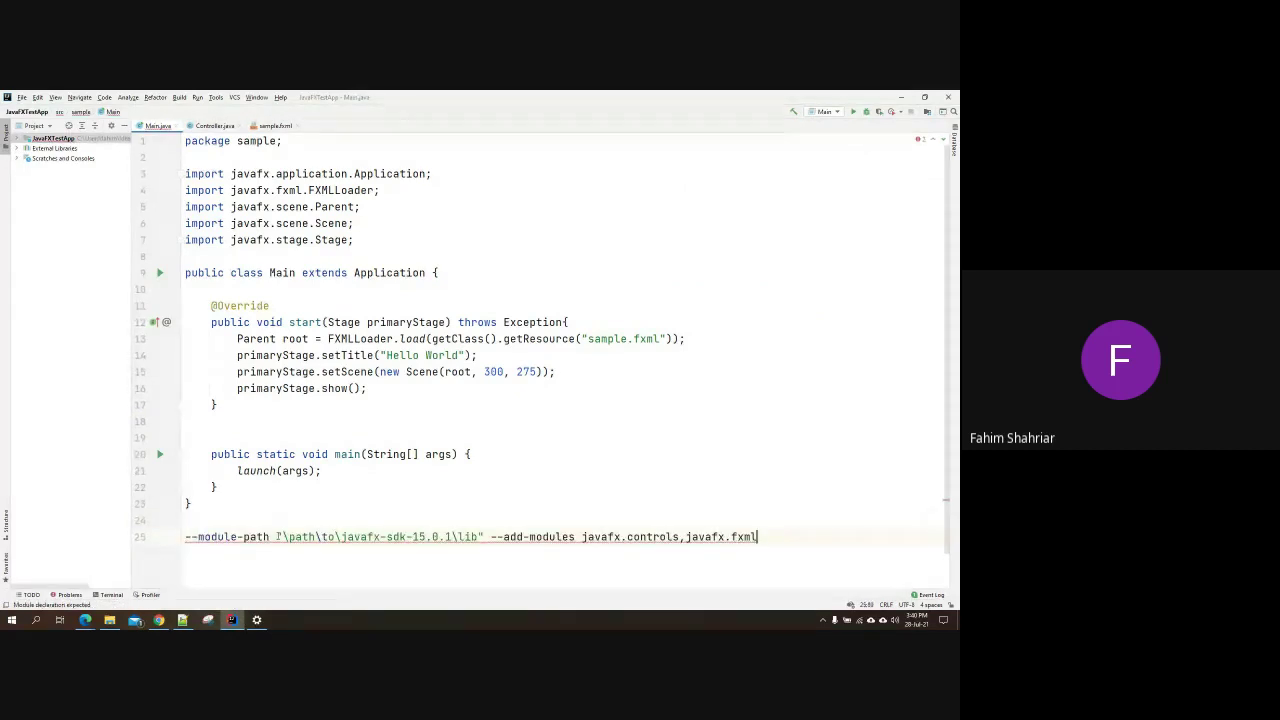
Step: Switch to File Explorer, open the lib folder inside javafx-sdk-11.0.2, and copy its full path
left_click_drag(277, 537, 478, 537)
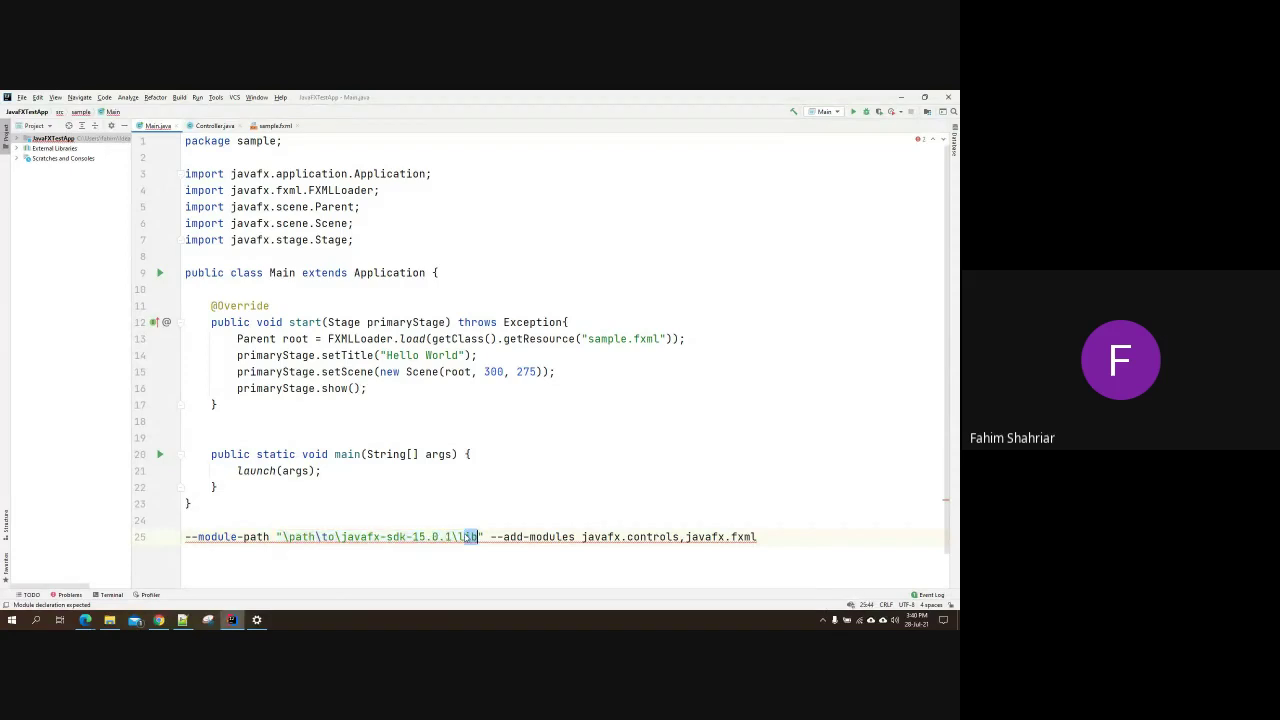
left_click(110, 620)
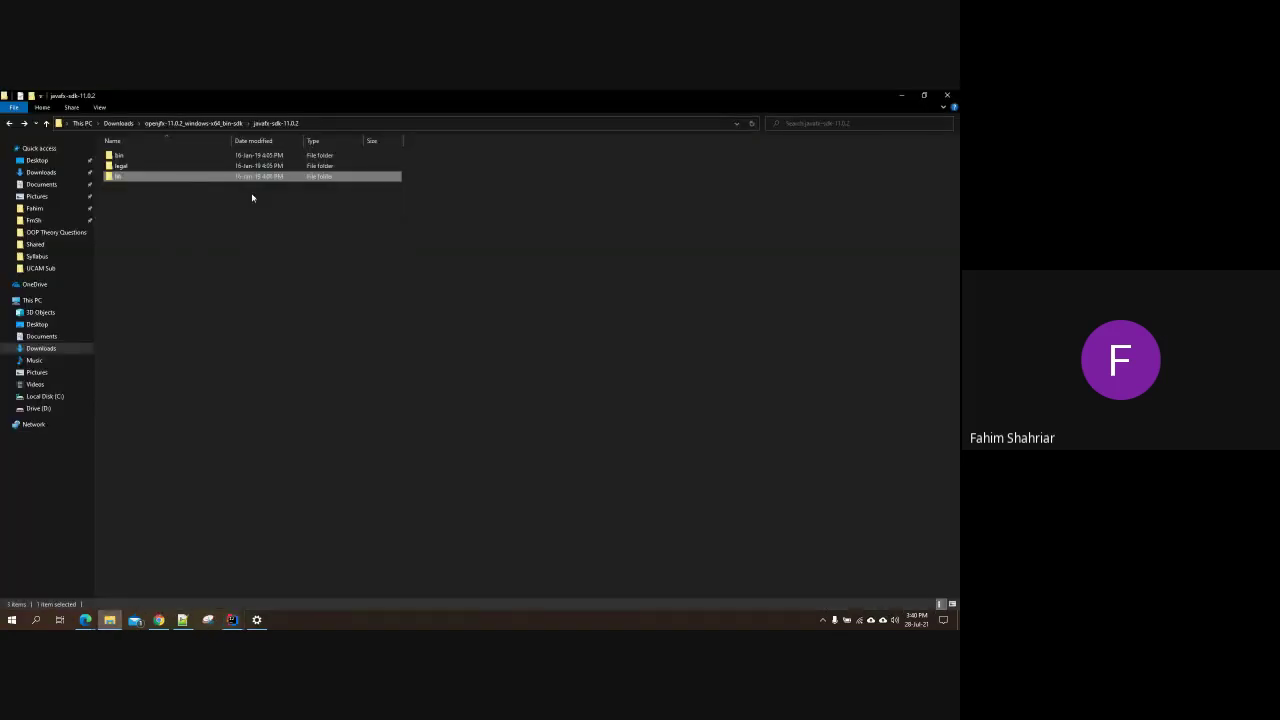
double_click(129, 177)
left_click(241, 121)
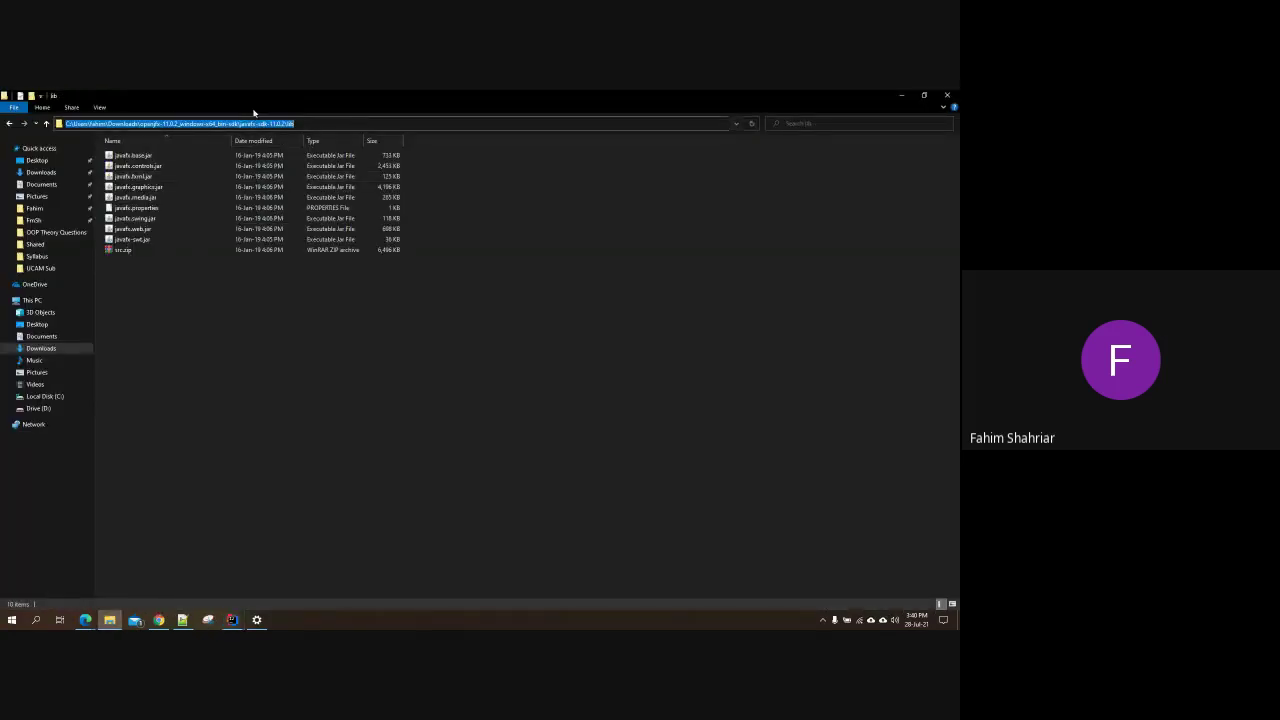
left_click_drag(320, 123, 54, 123)
key("ctrl+c")
Step: Back in IntelliJ IDEA, replace the placeholder path inside the quotes of the module-path line with the copied lib path
left_click(233, 620)
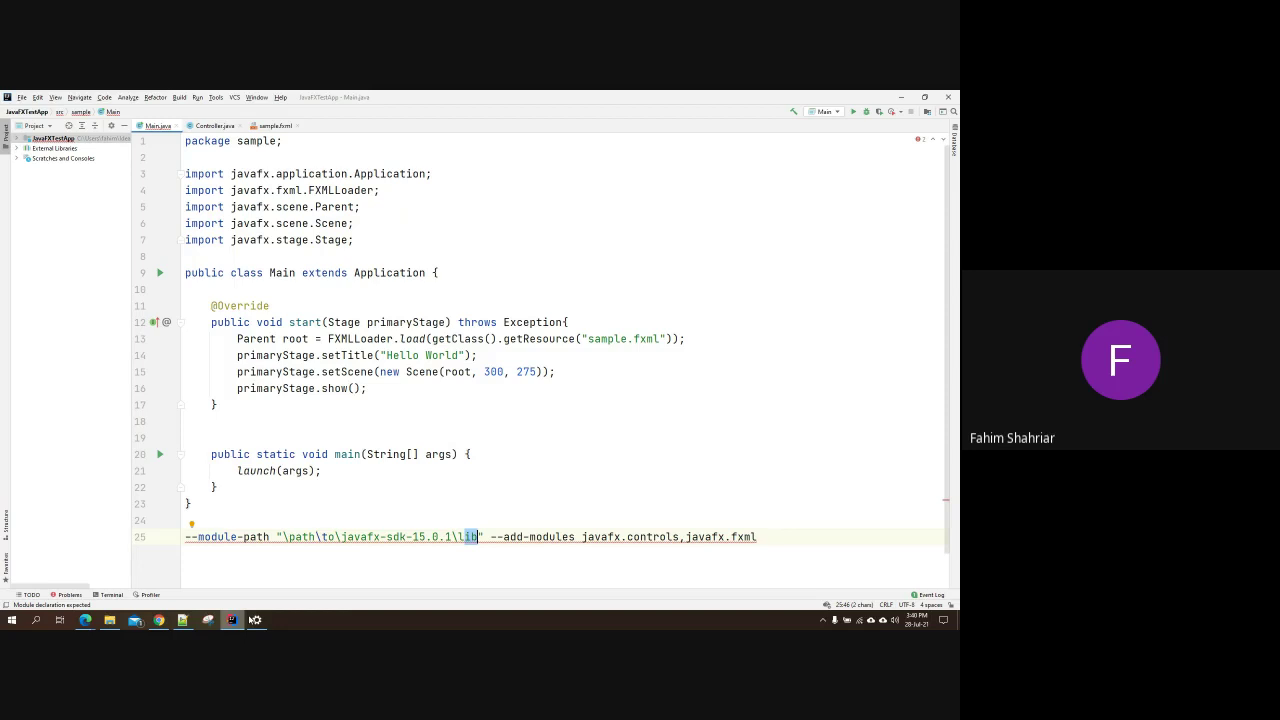
left_click_drag(282, 537, 458, 537)
key("ctrl+v")
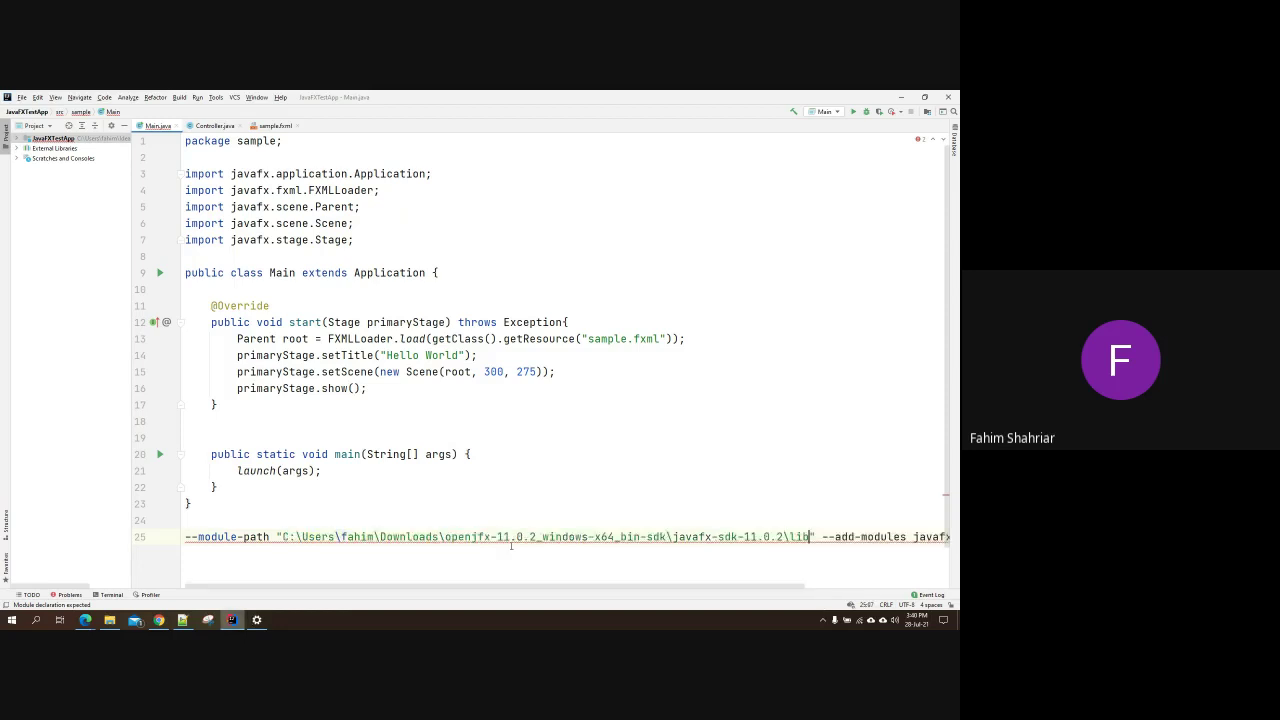
scroll(585, 512, "down", 3)
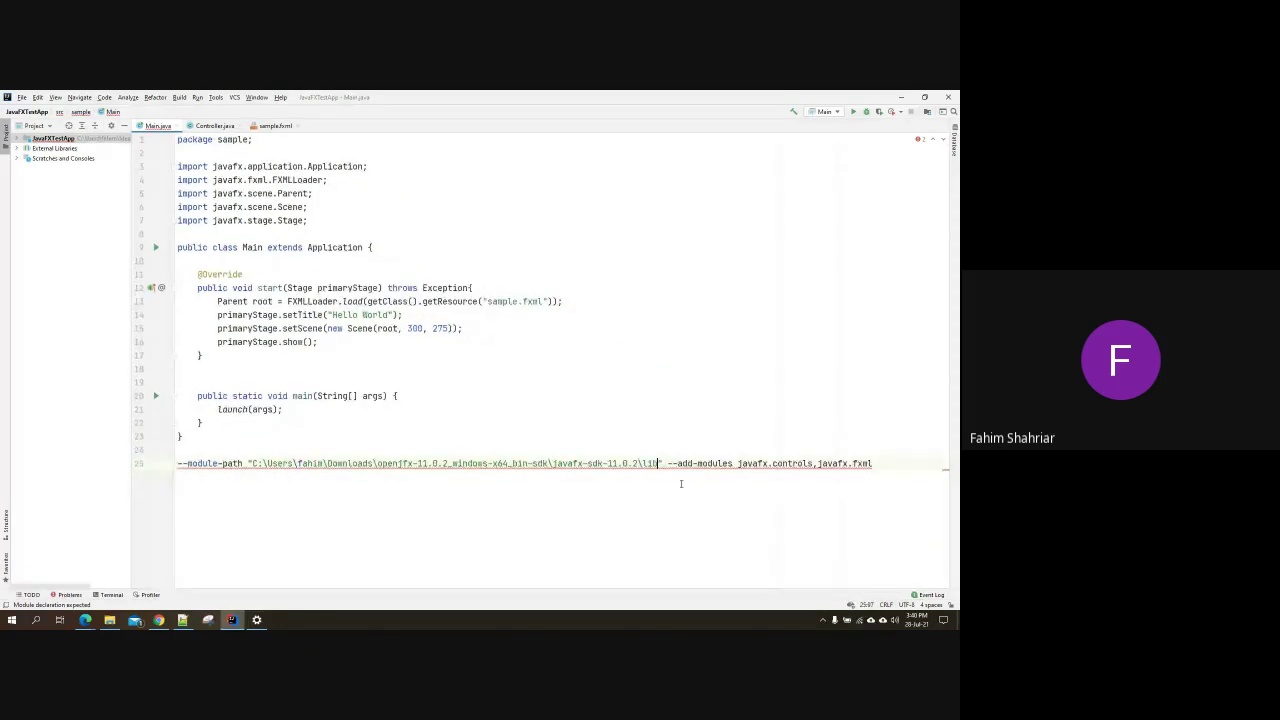
Step: Compare the inserted lib path in Main.java with the placeholder path in the documentation's Windows VM options in Chrome
left_click_drag(657, 460, 252, 463)
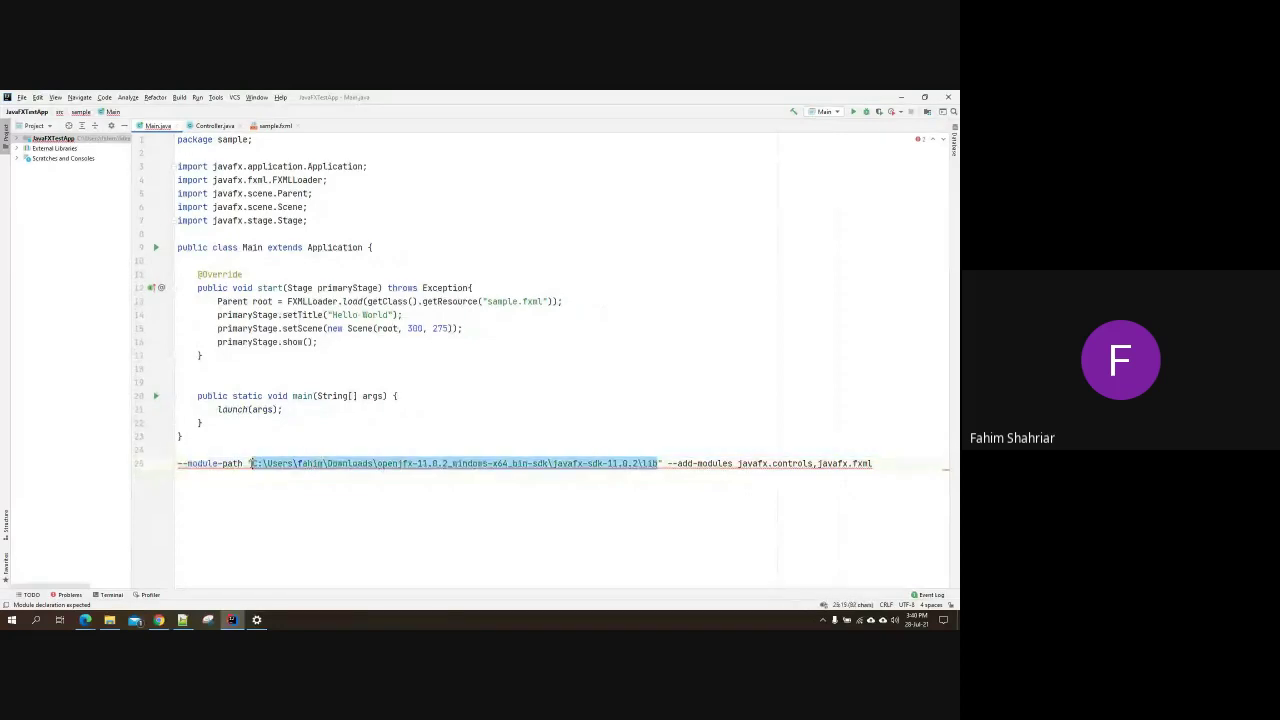
left_click_drag(657, 463, 646, 463)
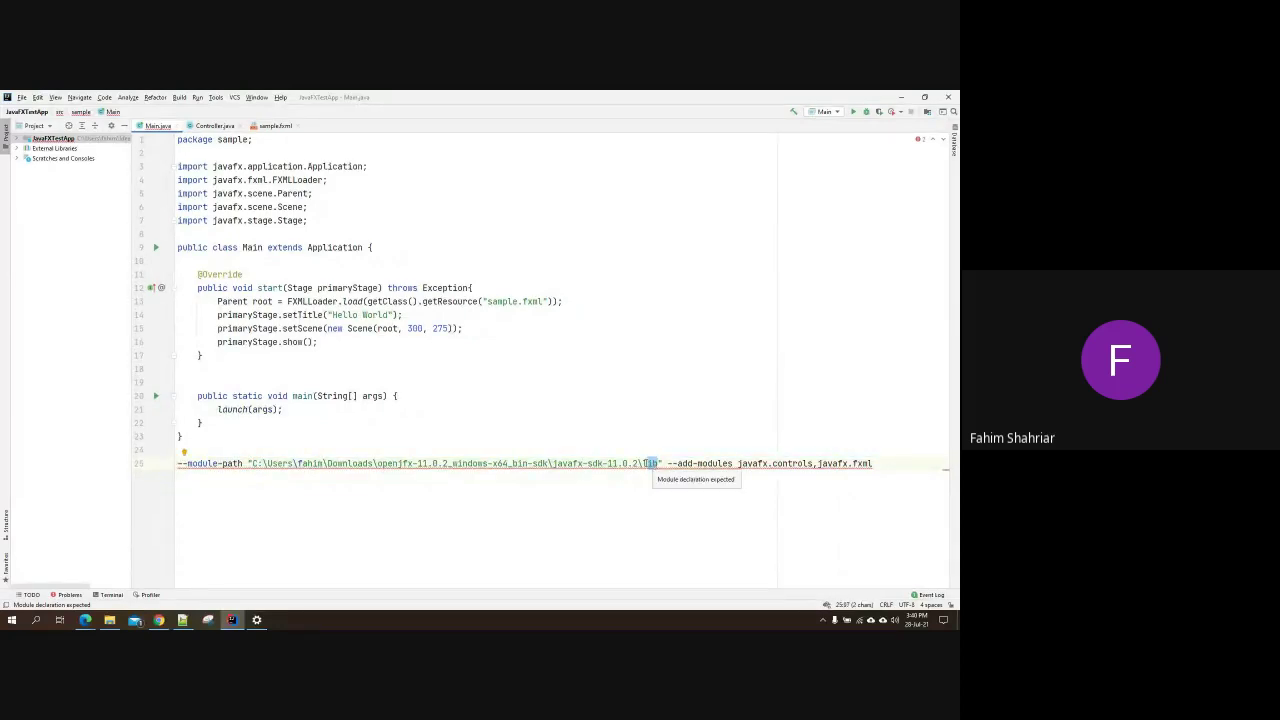
left_click(651, 463)
left_click_drag(646, 463, 662, 462)
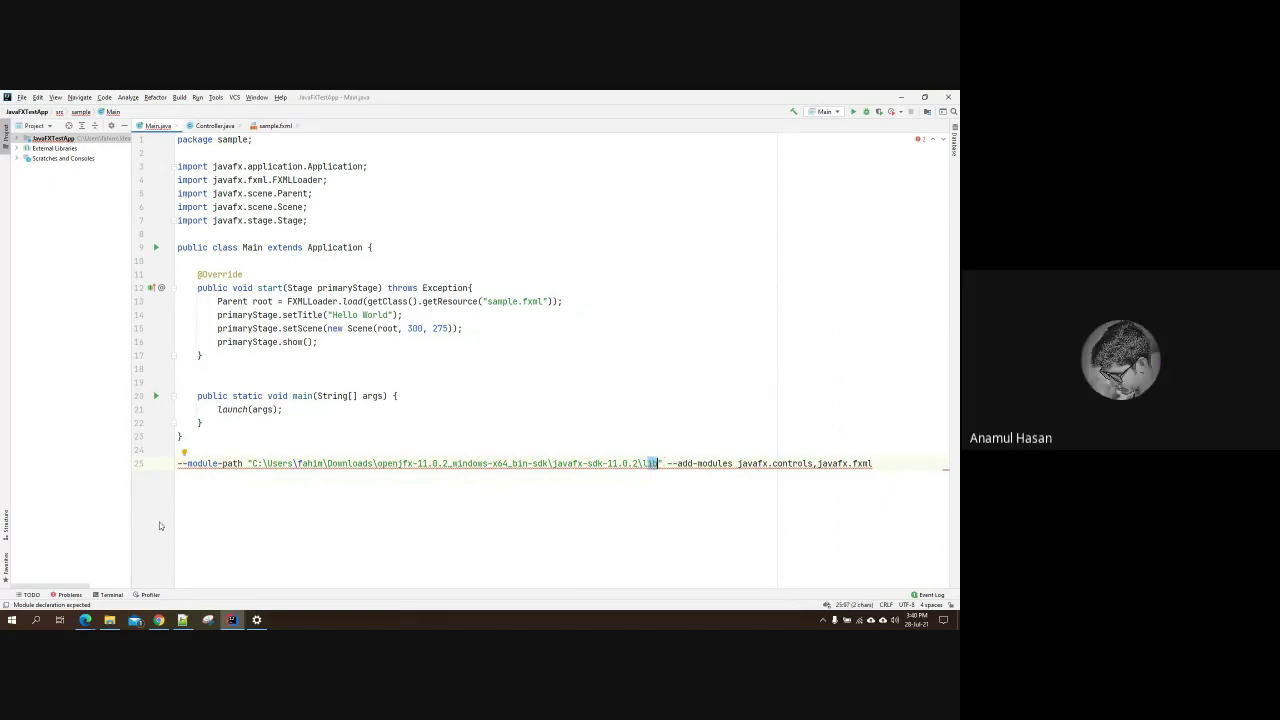
left_click(158, 620)
left_click_drag(750, 381, 316, 390)
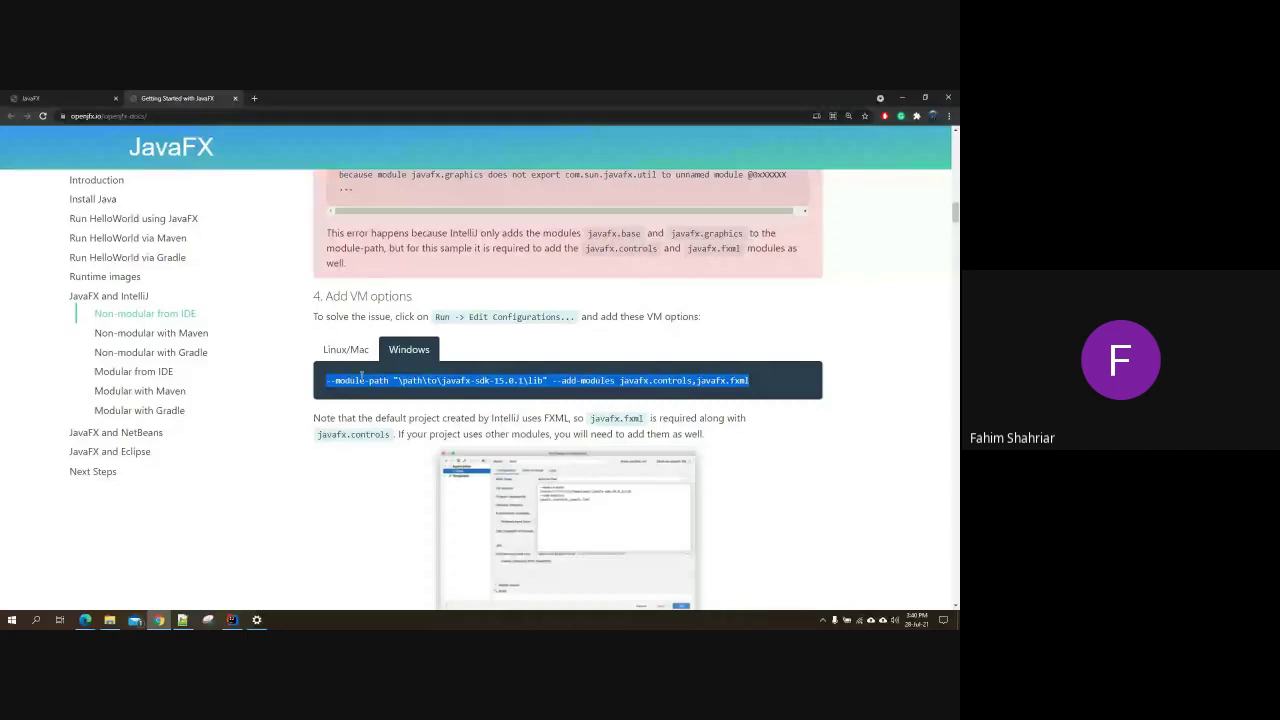
left_click(394, 377)
left_click_drag(396, 381, 543, 390)
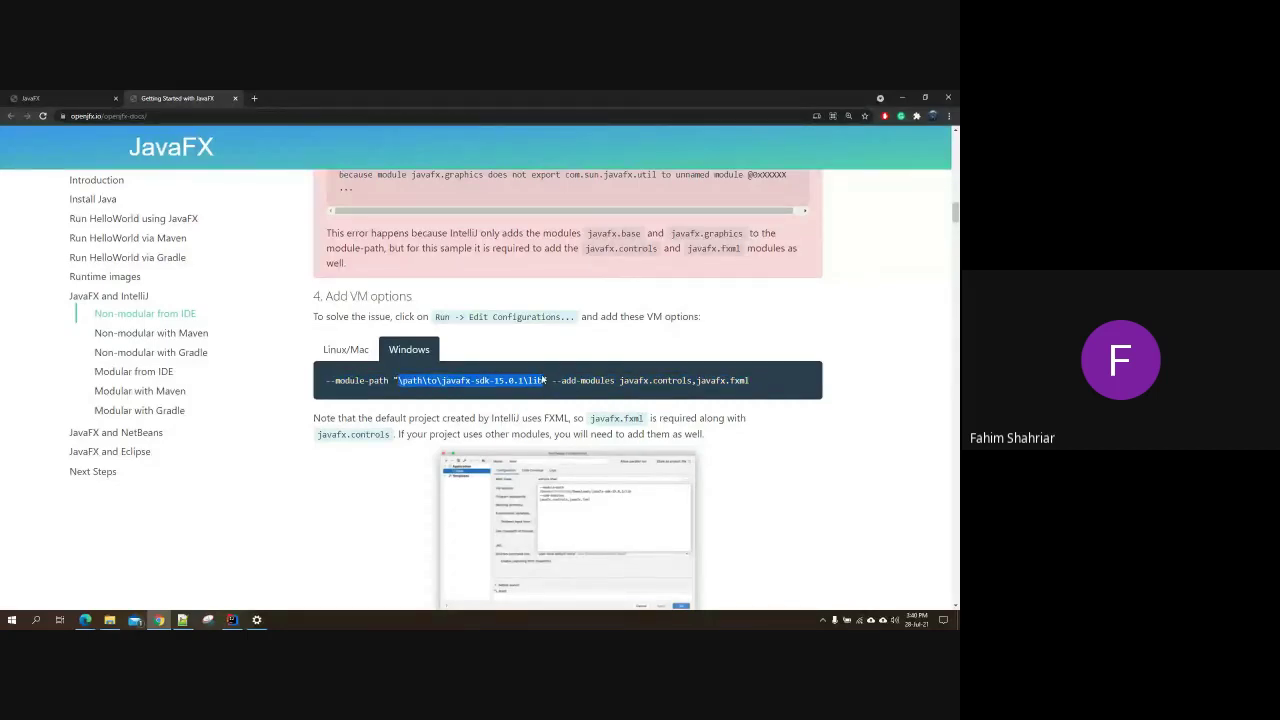
left_click_drag(545, 381, 399, 386)
Step: Switch to File Explorer, reopen the lib folder from javafx-sdk-11.0.2, and copy its full path again
left_click(110, 618)
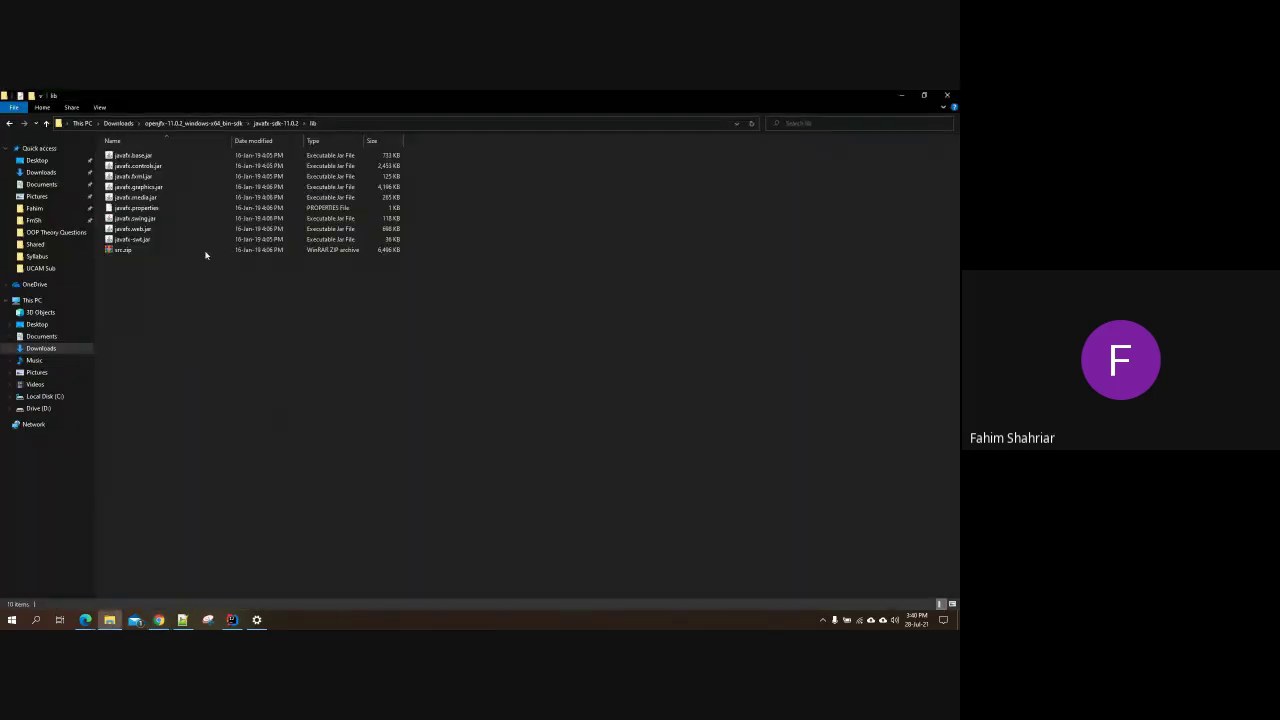
left_click(265, 126)
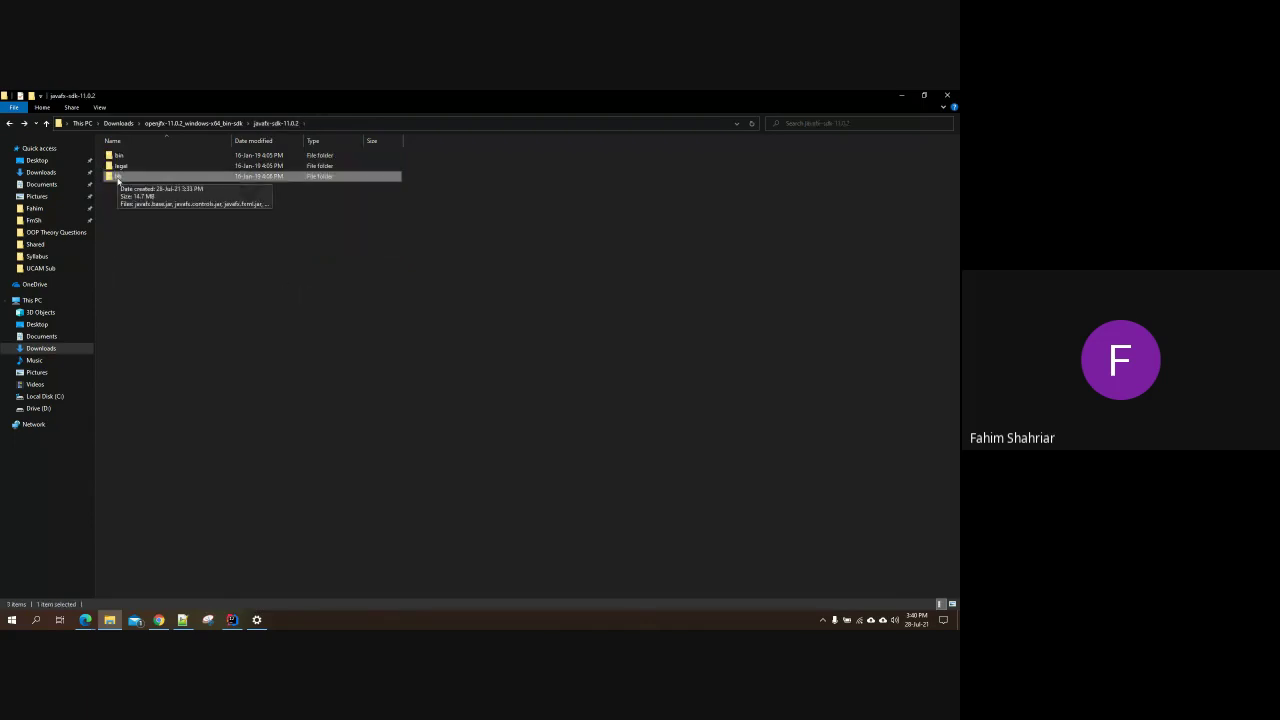
double_click(118, 178)
left_click(341, 124)
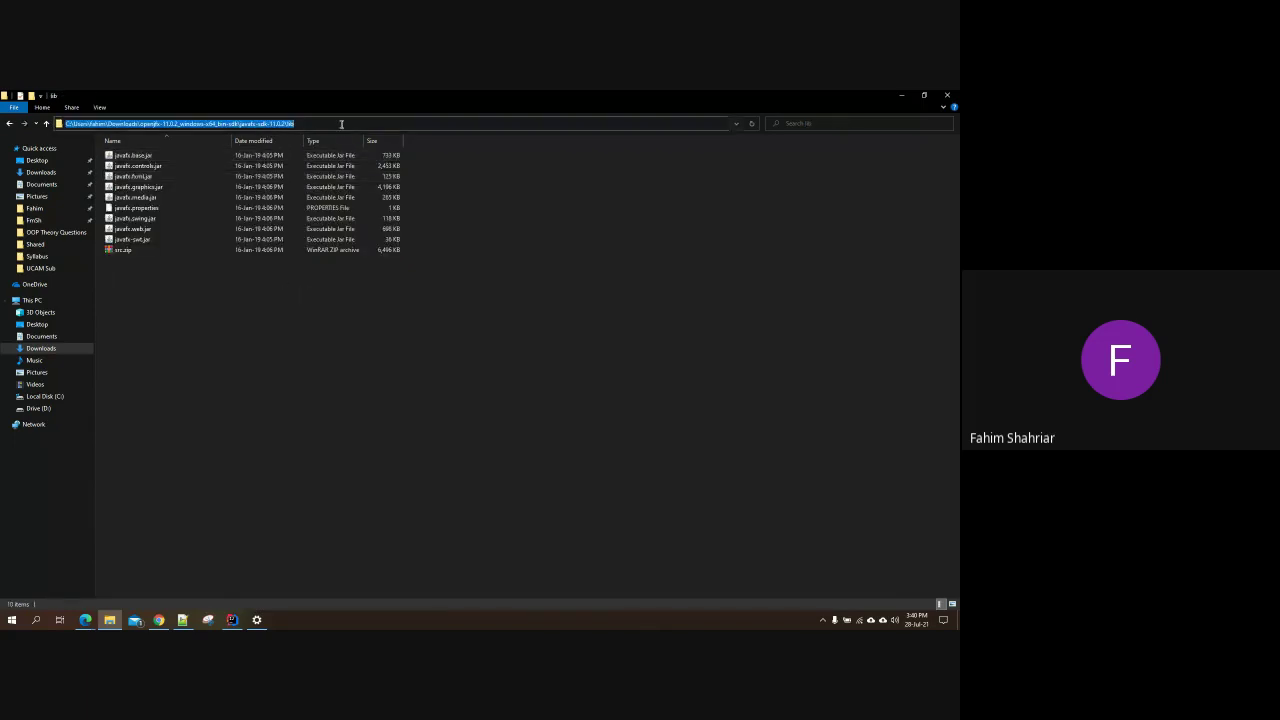
right_click(291, 123)
left_click(330, 155)
left_click_drag(321, 124, 63, 122)
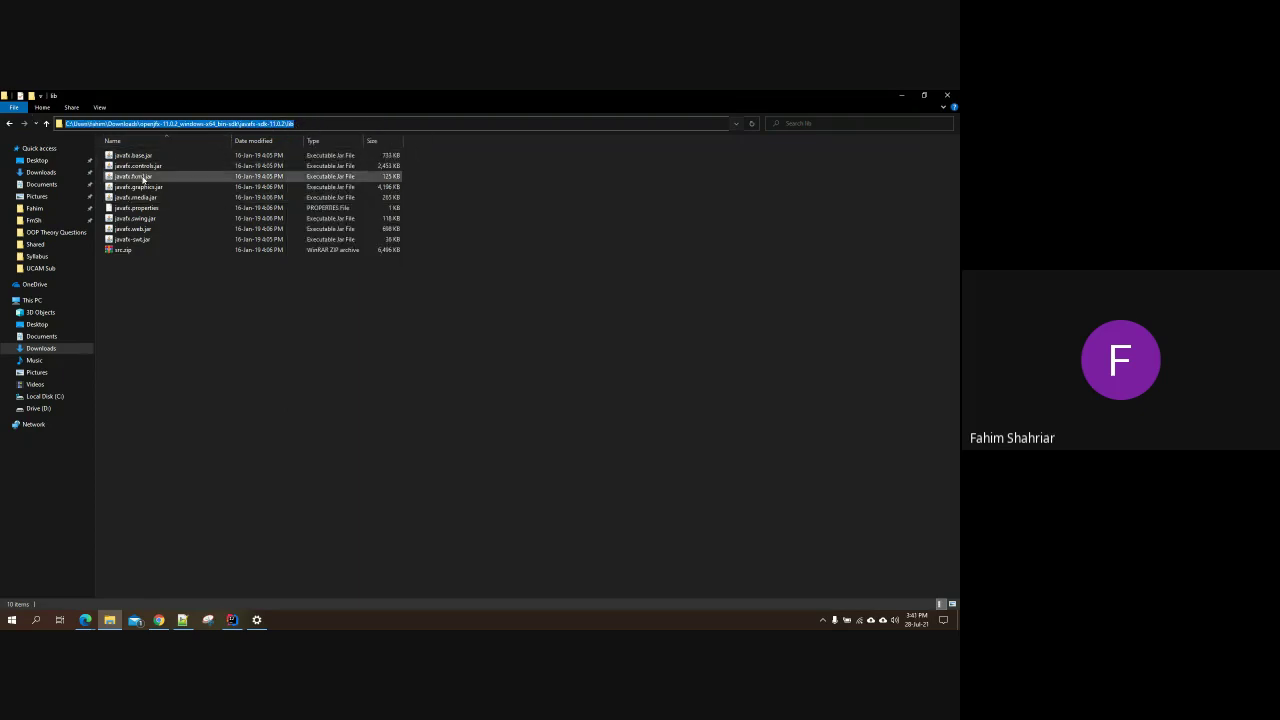
Step: Back in IntelliJ IDEA, check the lib path within the quotes and cut the whole module-path line from Main.java
left_click(232, 620)
left_click(262, 463)
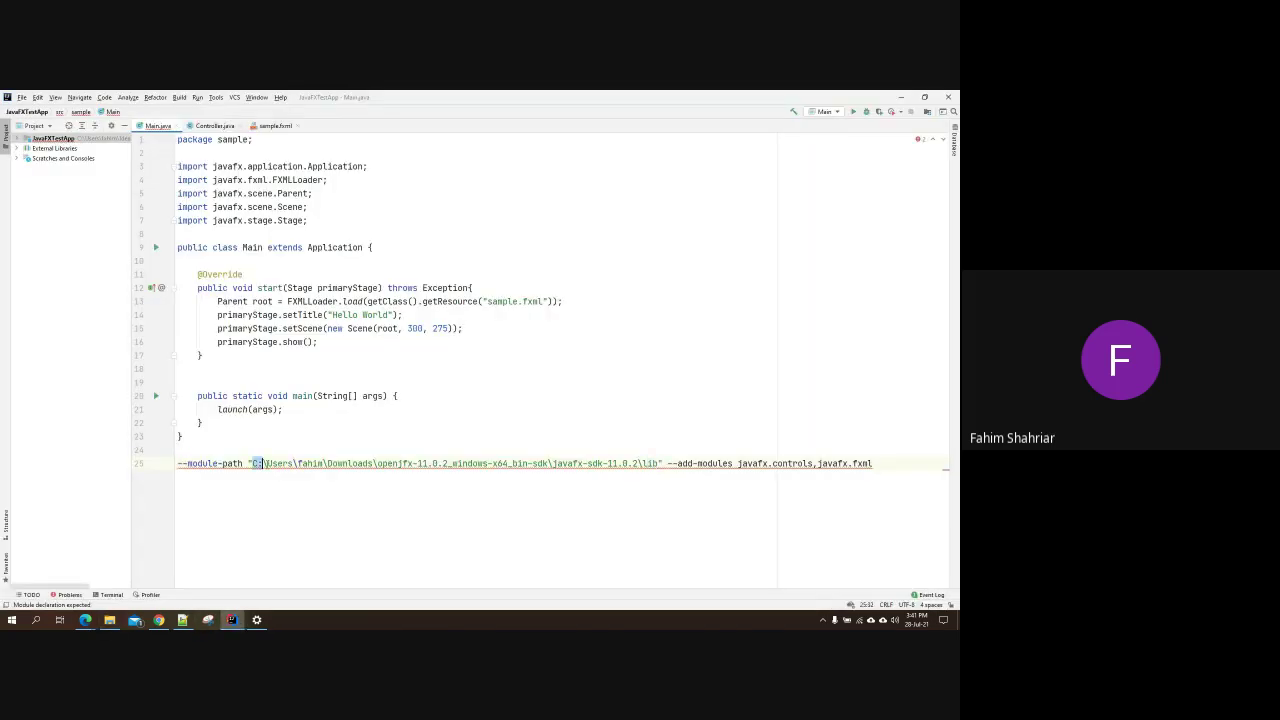
left_click_drag(262, 463, 660, 463)
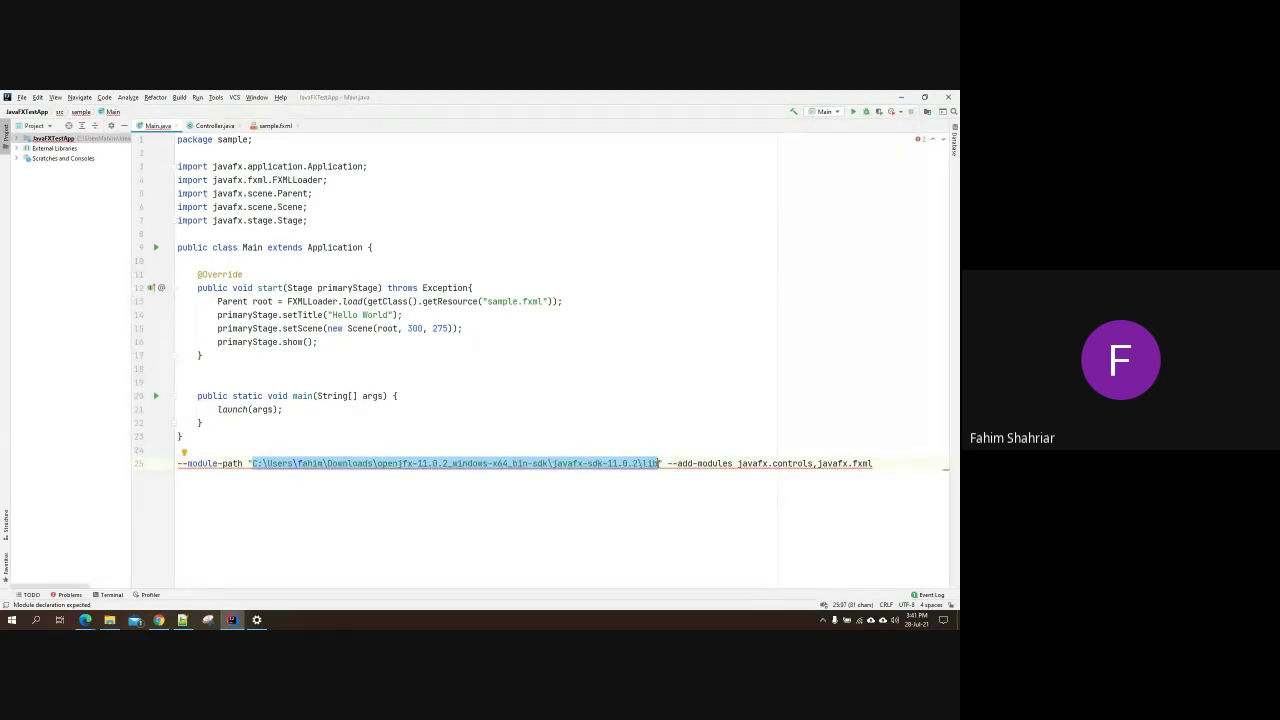
key("ctrl+w")
left_click(652, 464)
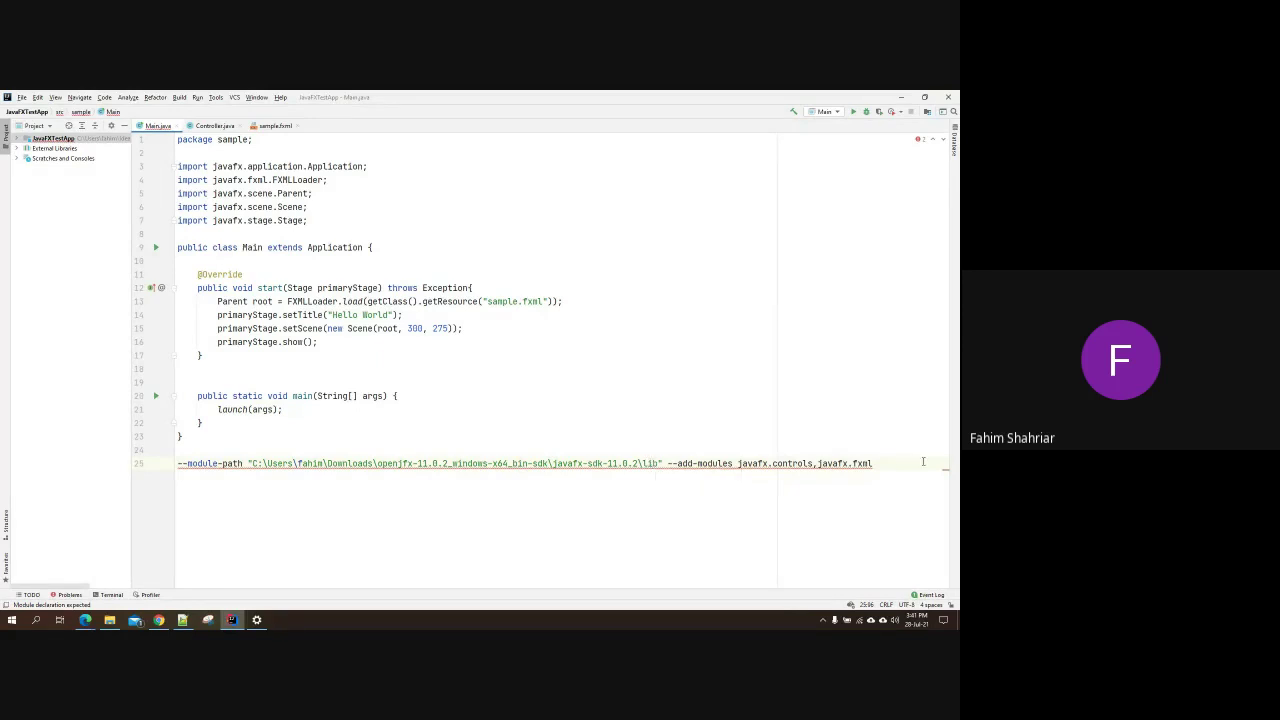
left_click_drag(872, 464, 167, 478)
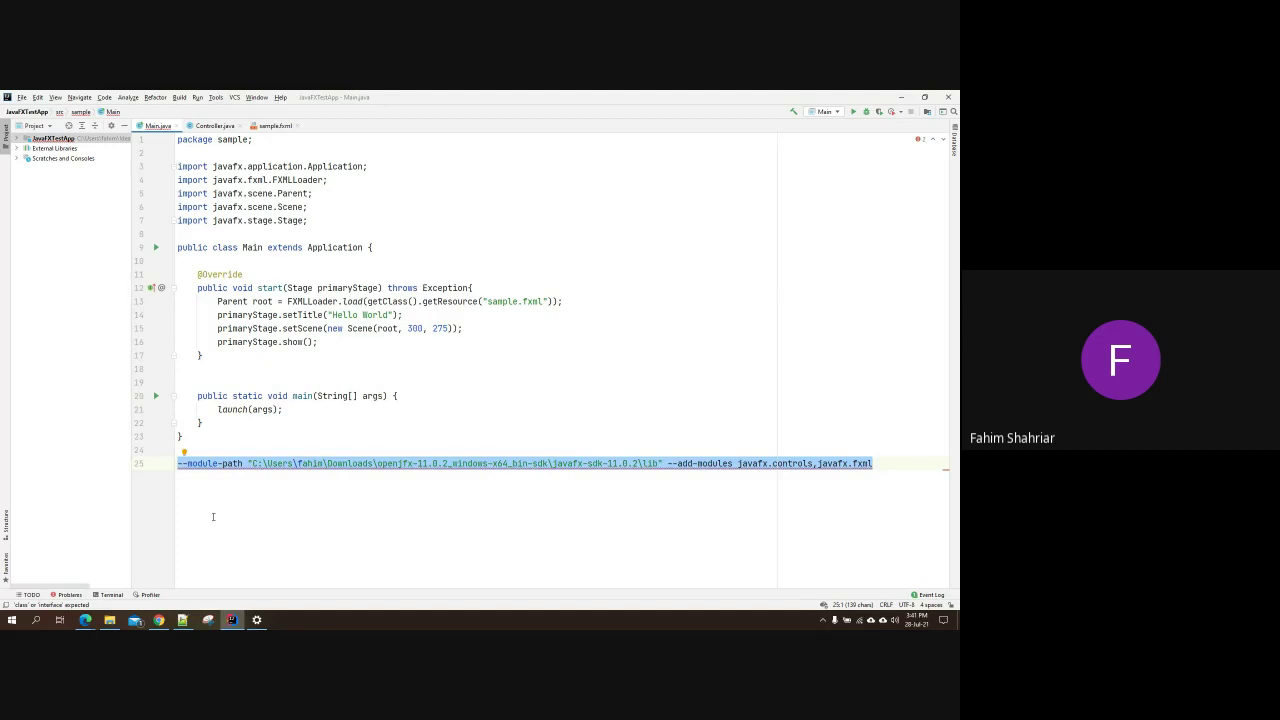
right_click(277, 470)
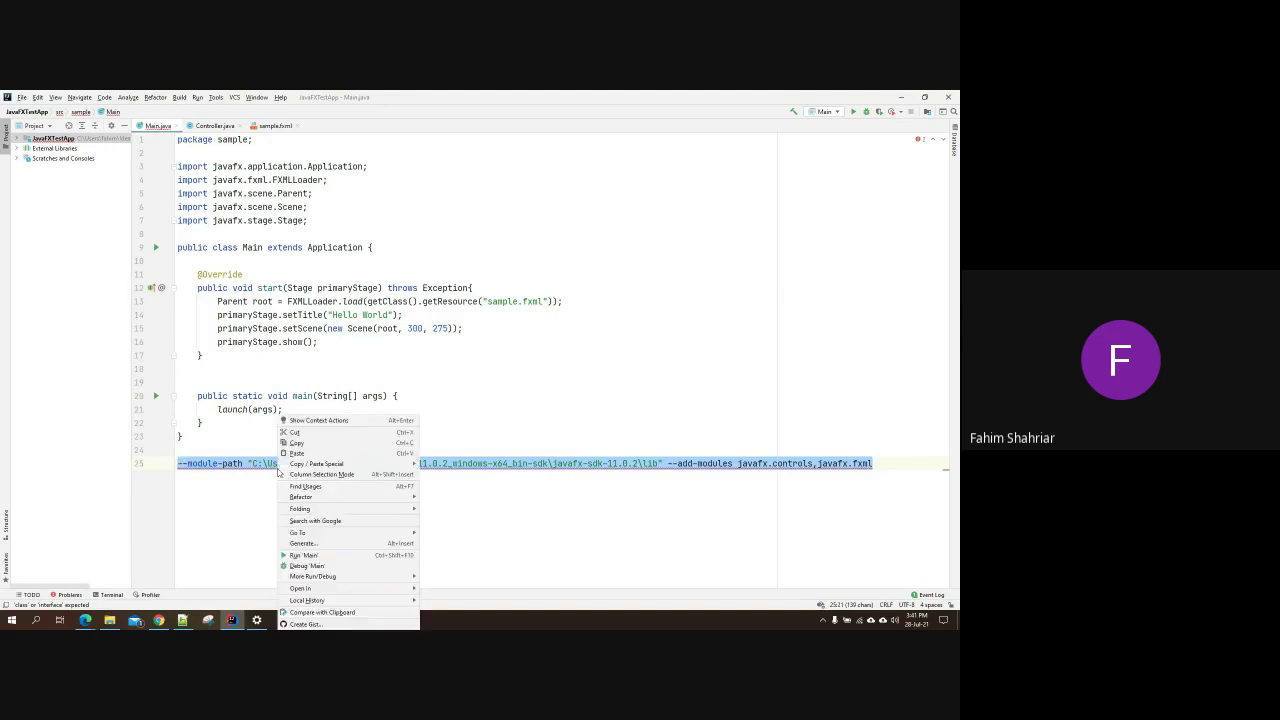
left_click(314, 432)
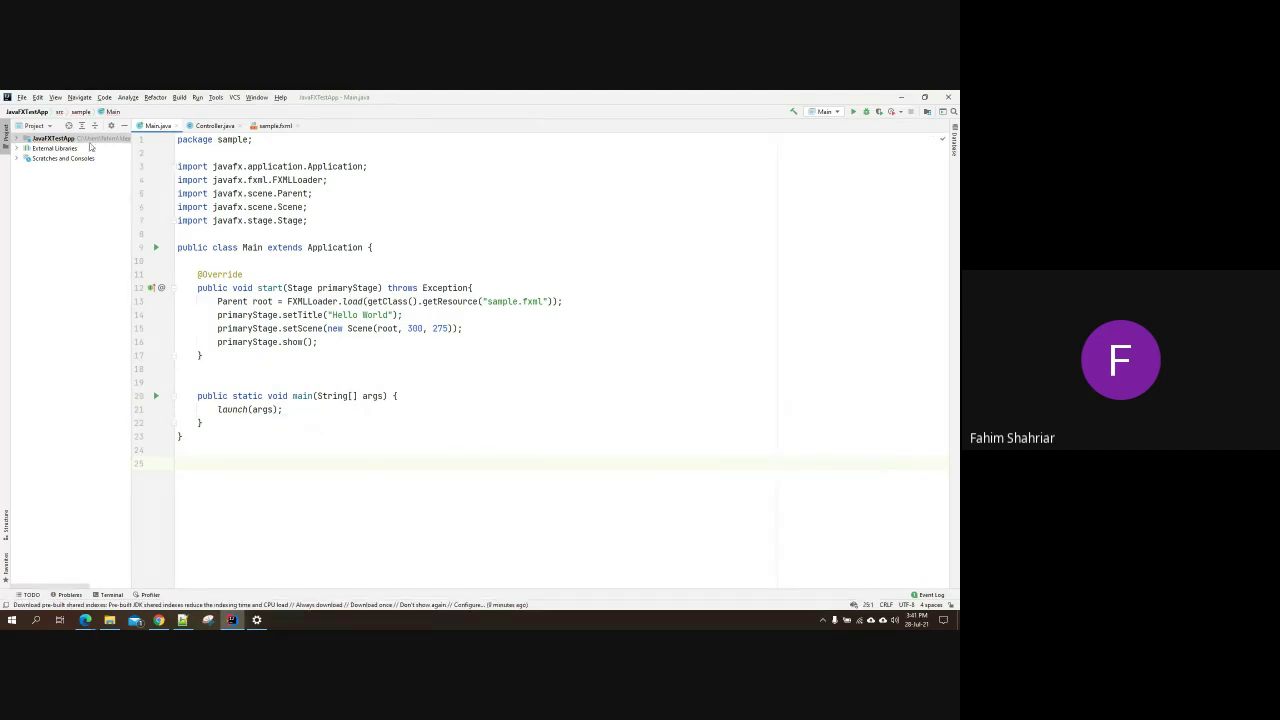
Step: Check the configuration instruction in the Chrome documentation, then return to IntelliJ IDEA and open the Run/Debug Configurations dialog
left_click(159, 620)
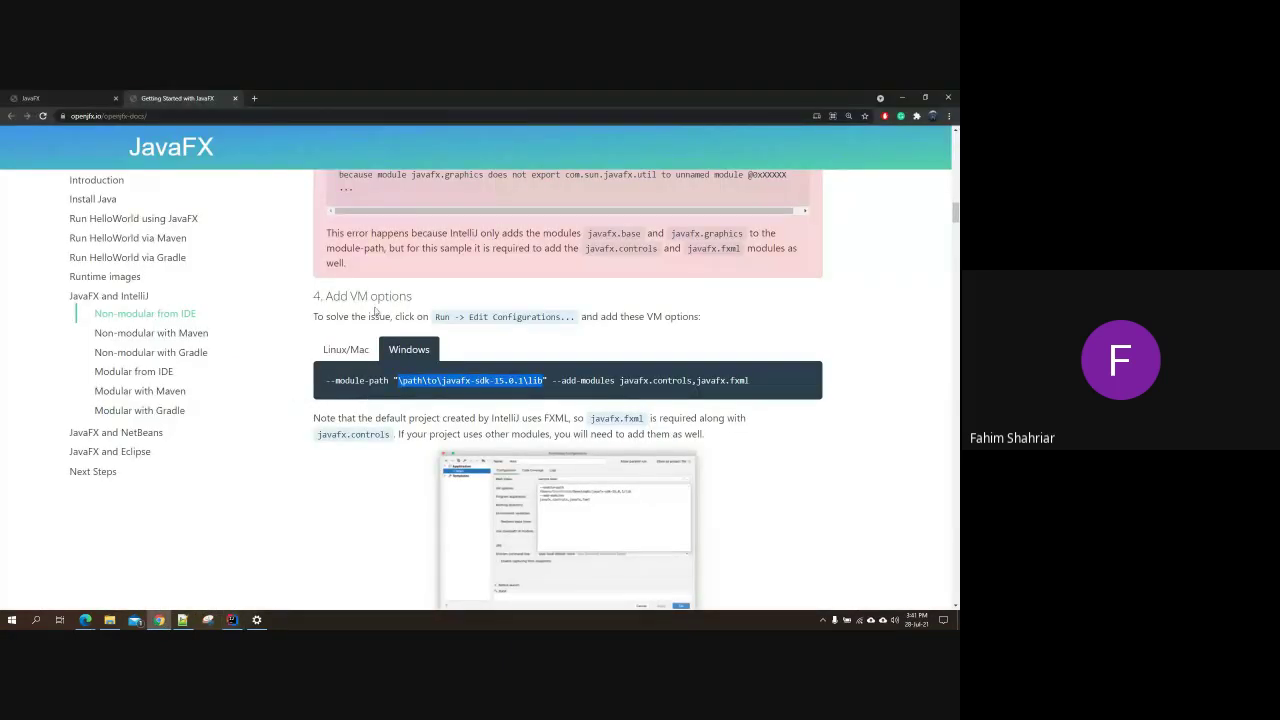
left_click_drag(437, 320, 561, 317)
left_click(234, 619)
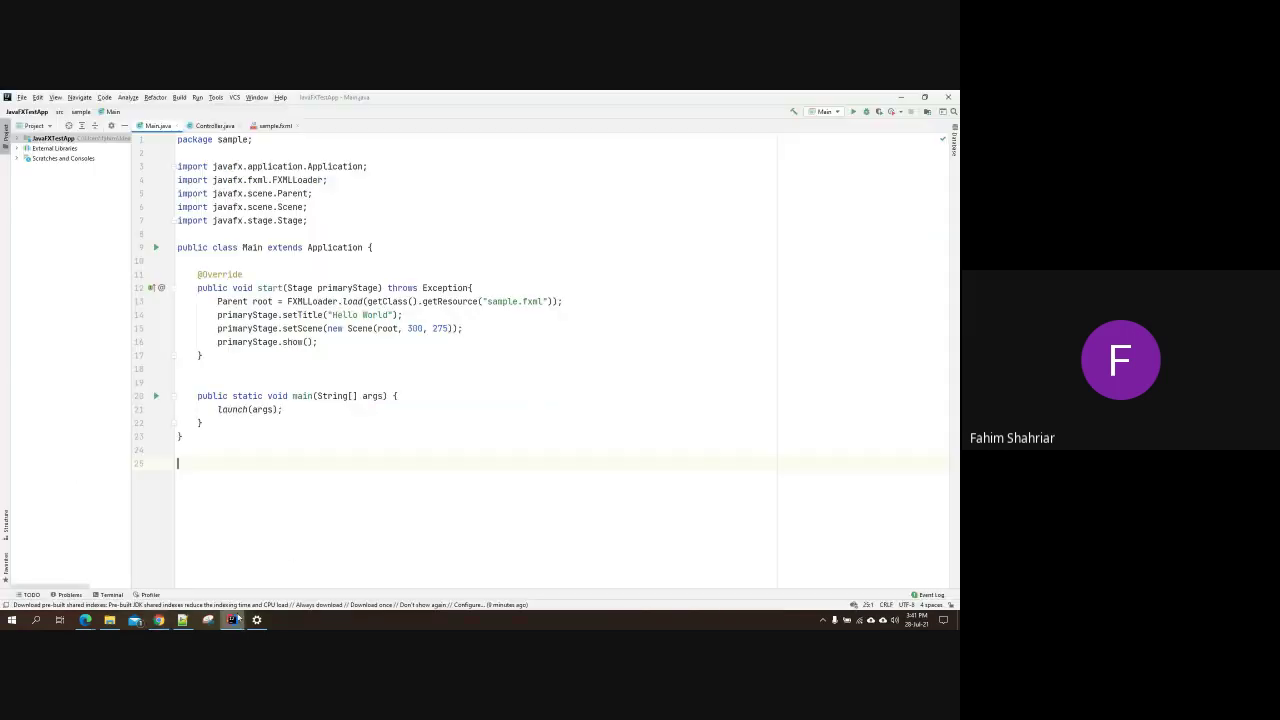
left_click(197, 97)
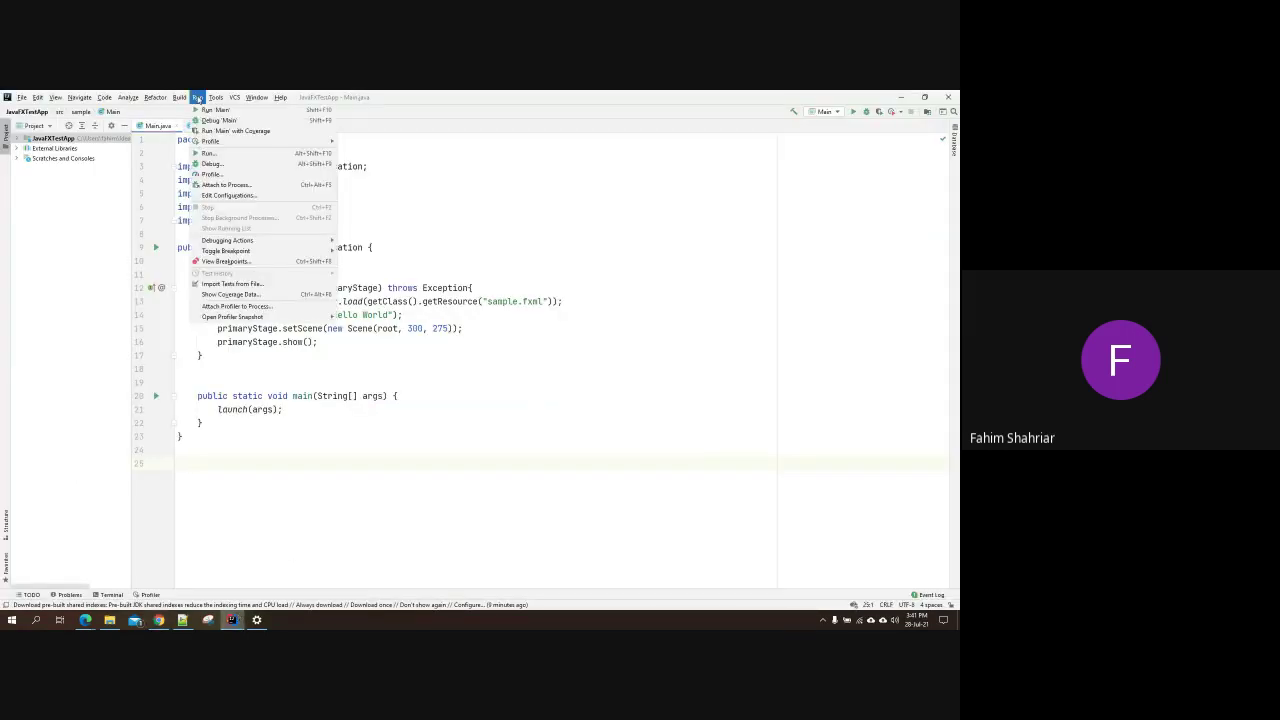
left_click(228, 191)
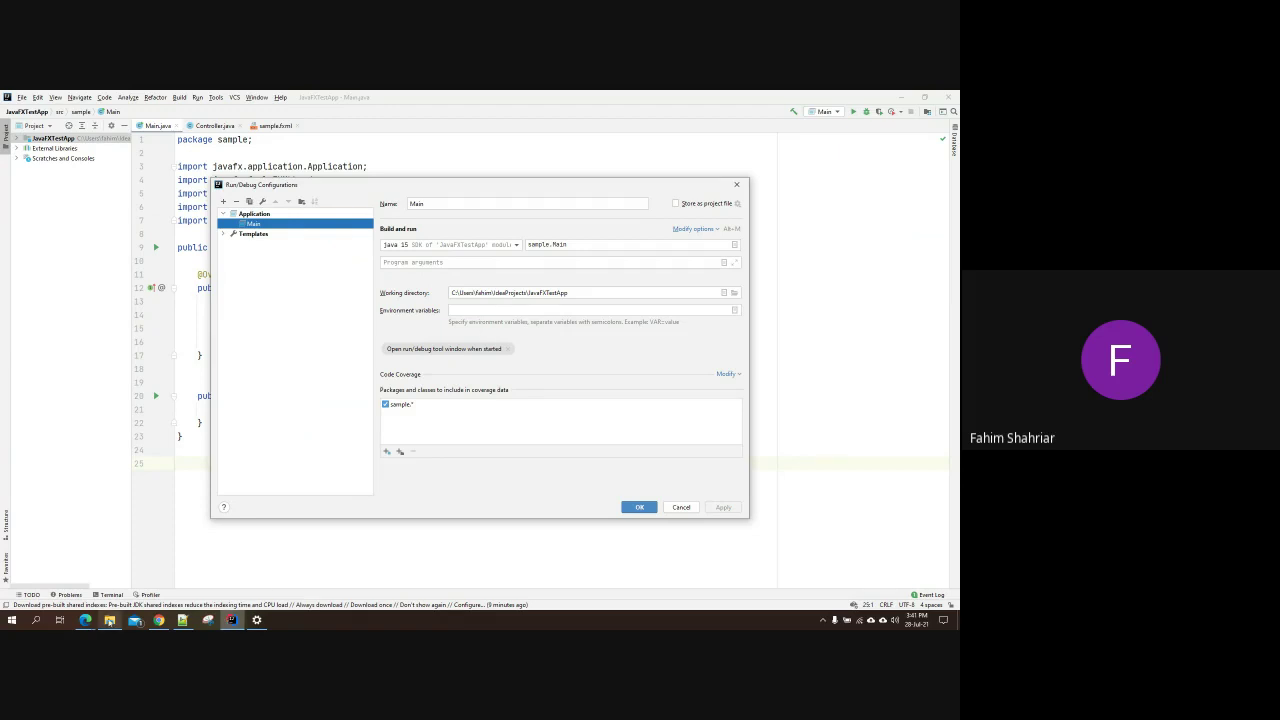
Step: Switch to the documentation in Chrome and examine where the VM options go in the configuration dialog and the path variable alternative
left_click(158, 620)
left_click_drag(469, 317, 562, 317)
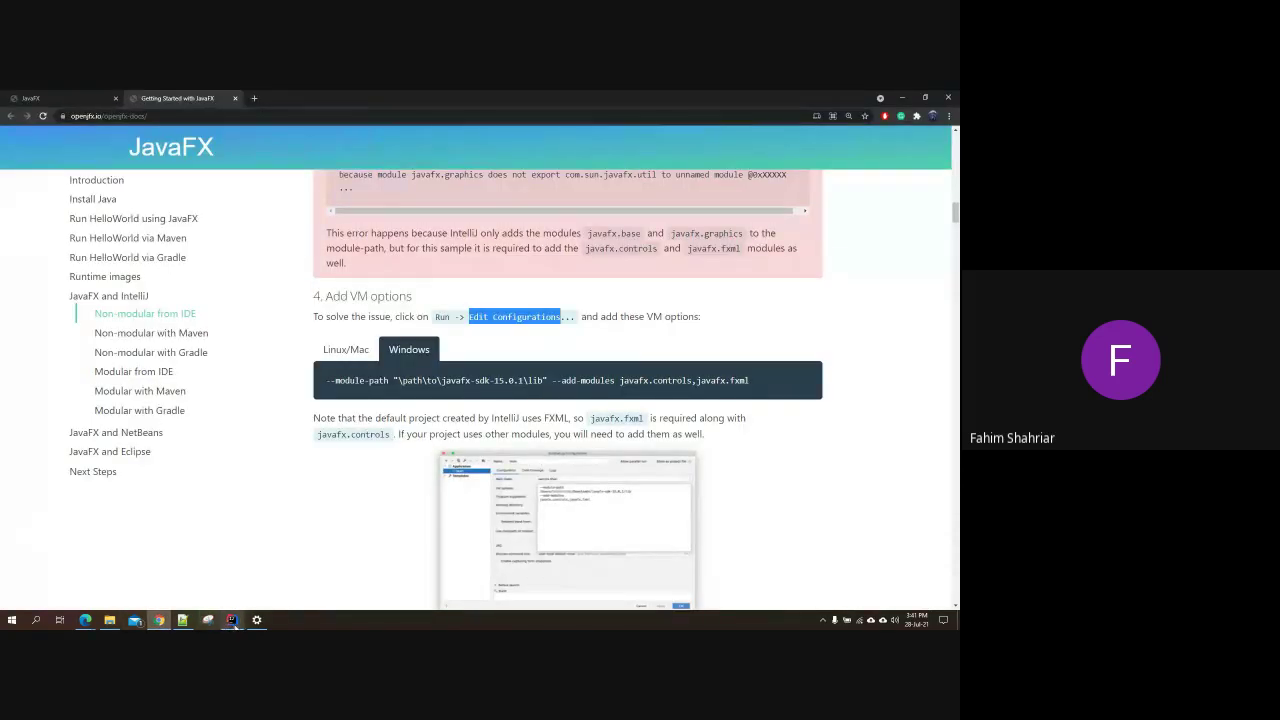
scroll(425, 511, "down", 1)
scroll(425, 511, "down", 2)
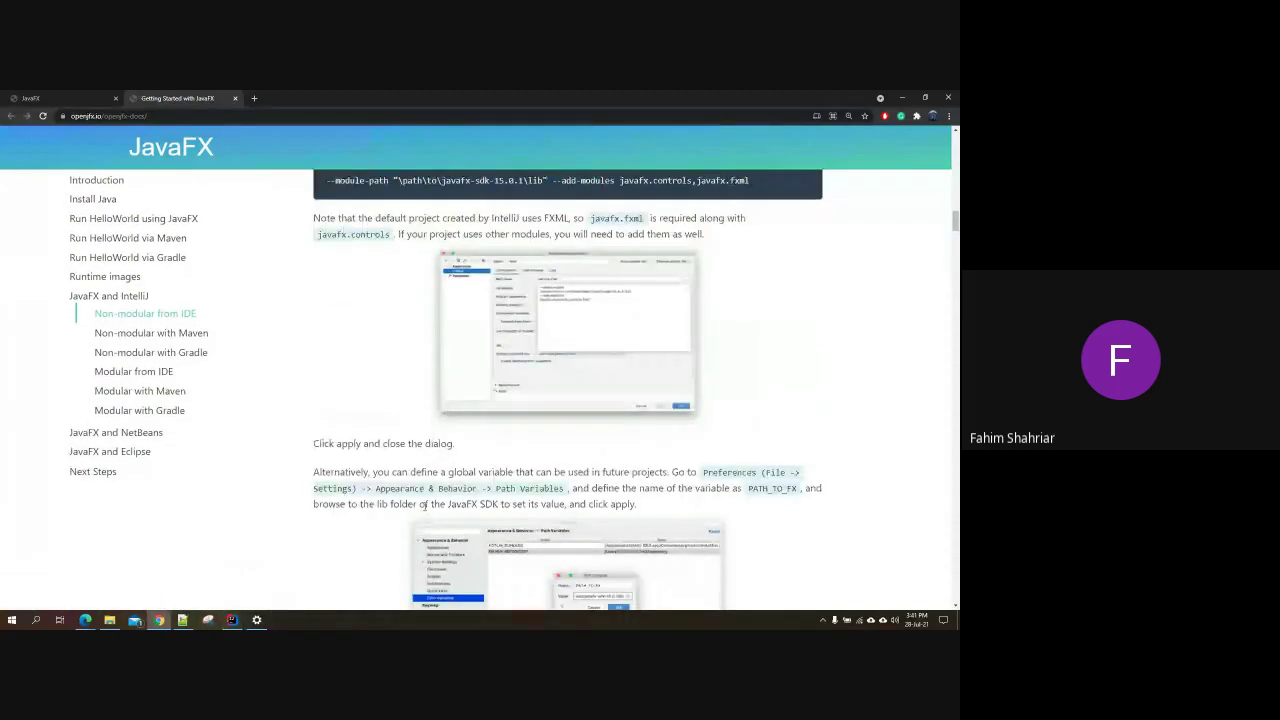
scroll(425, 505, "down", 2)
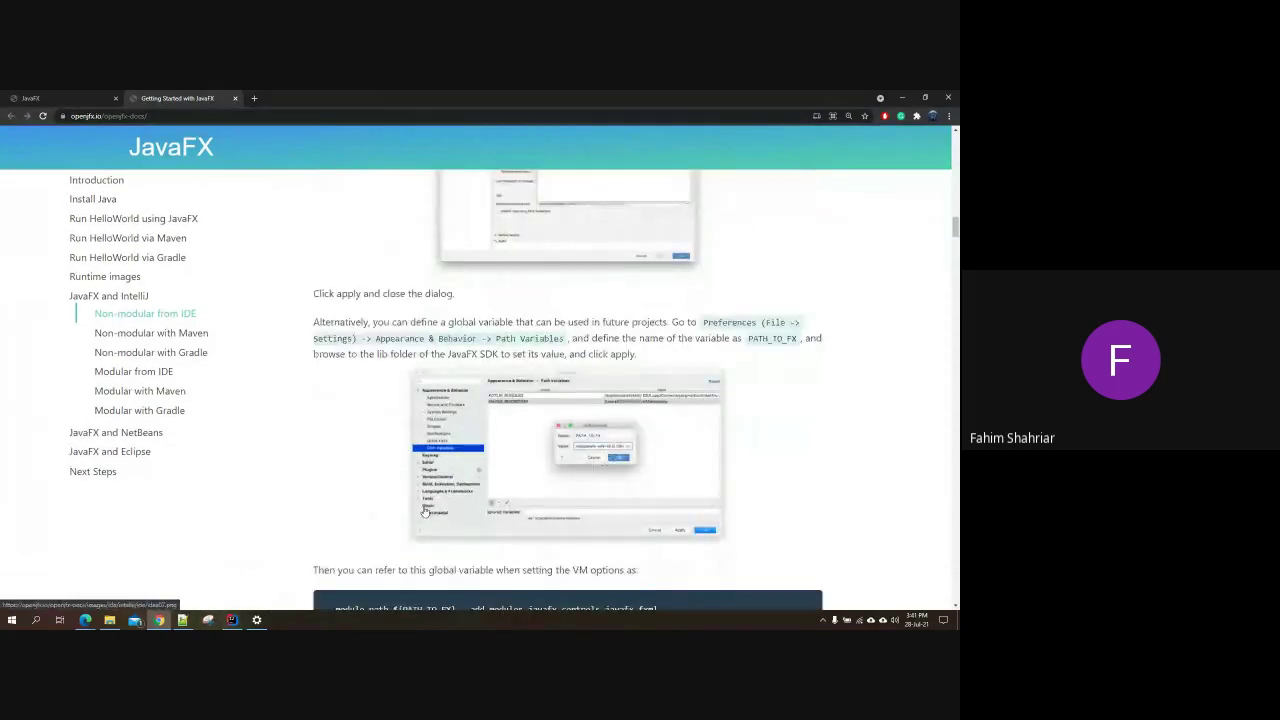
scroll(425, 511, "up", 3)
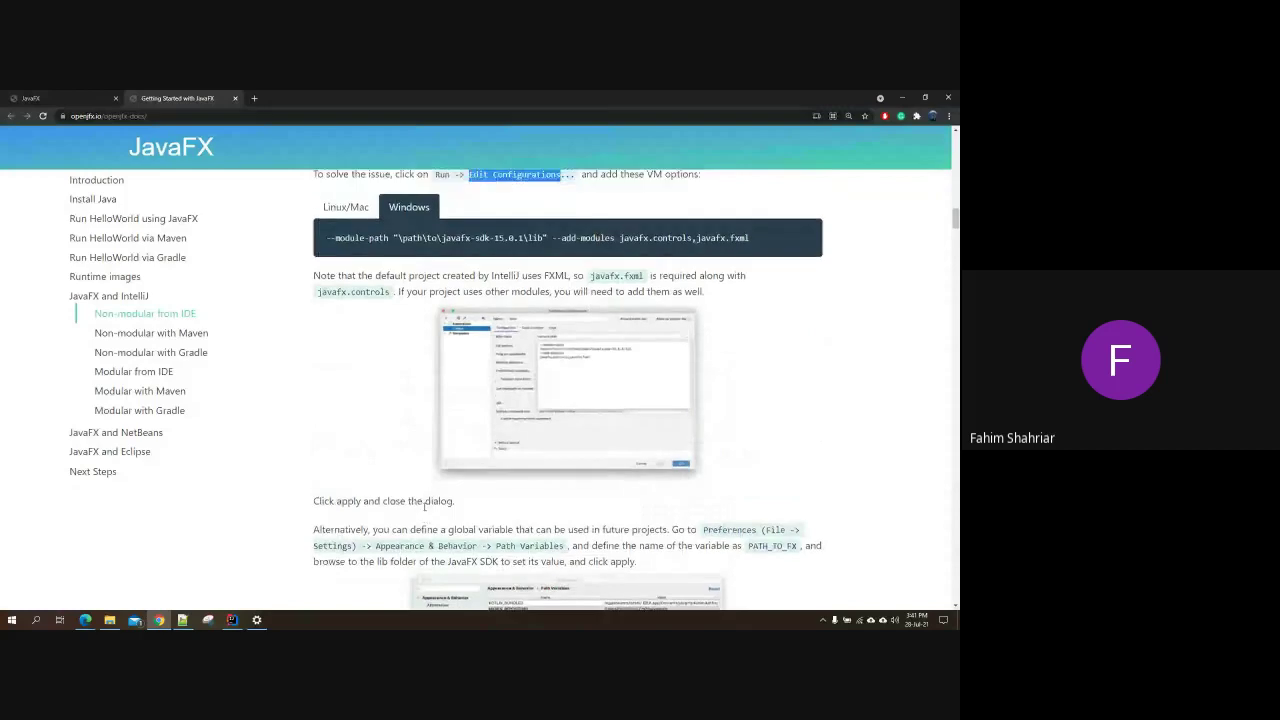
scroll(423, 512, "up", 1)
scroll(423, 514, "down", 1)
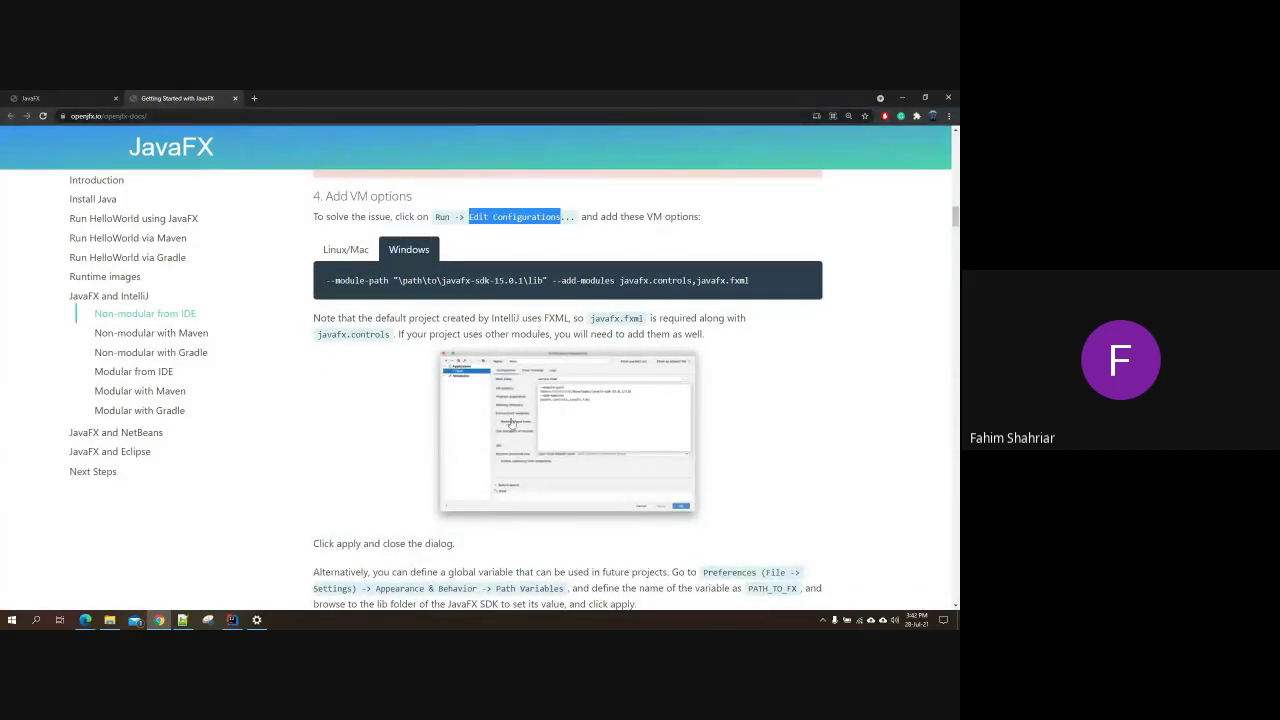
Step: Return to IntelliJ IDEA, add the VM options field to the Main run configuration, and paste the cut module-path line into it
left_click(232, 620)
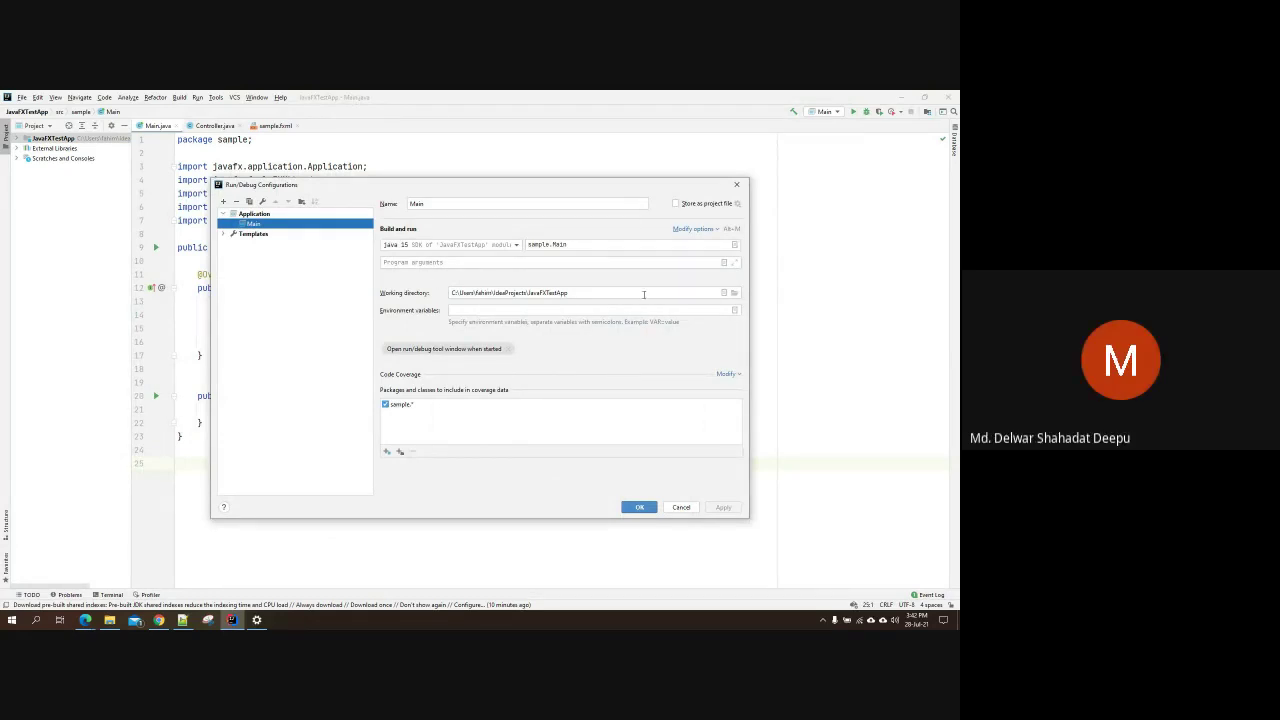
left_click(694, 229)
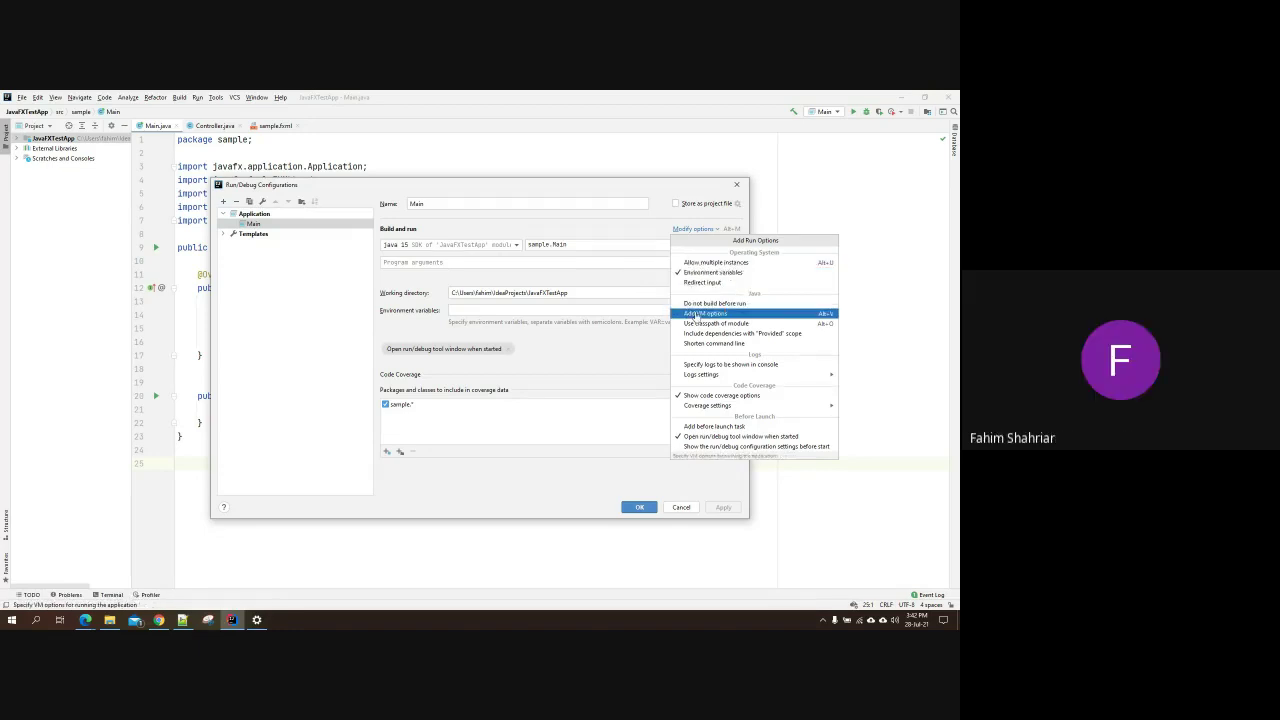
left_click(695, 229)
left_click(695, 229)
left_click(709, 316)
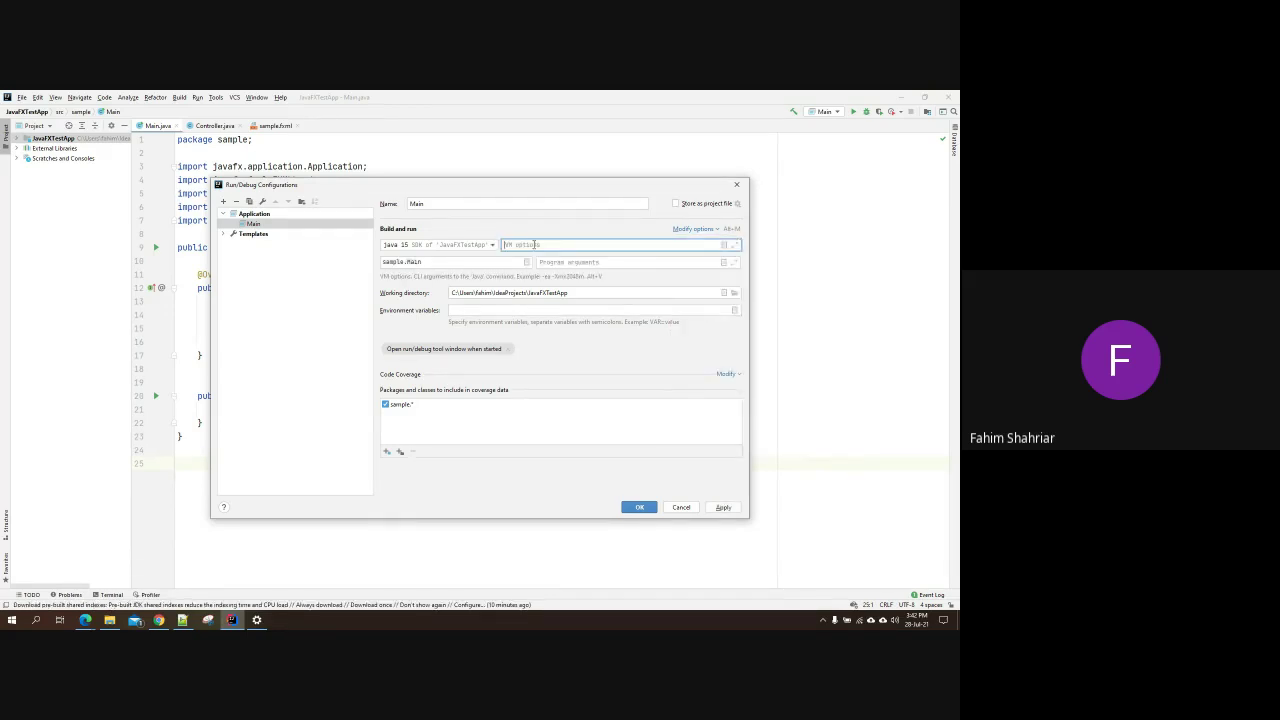
key("ctrl+v")
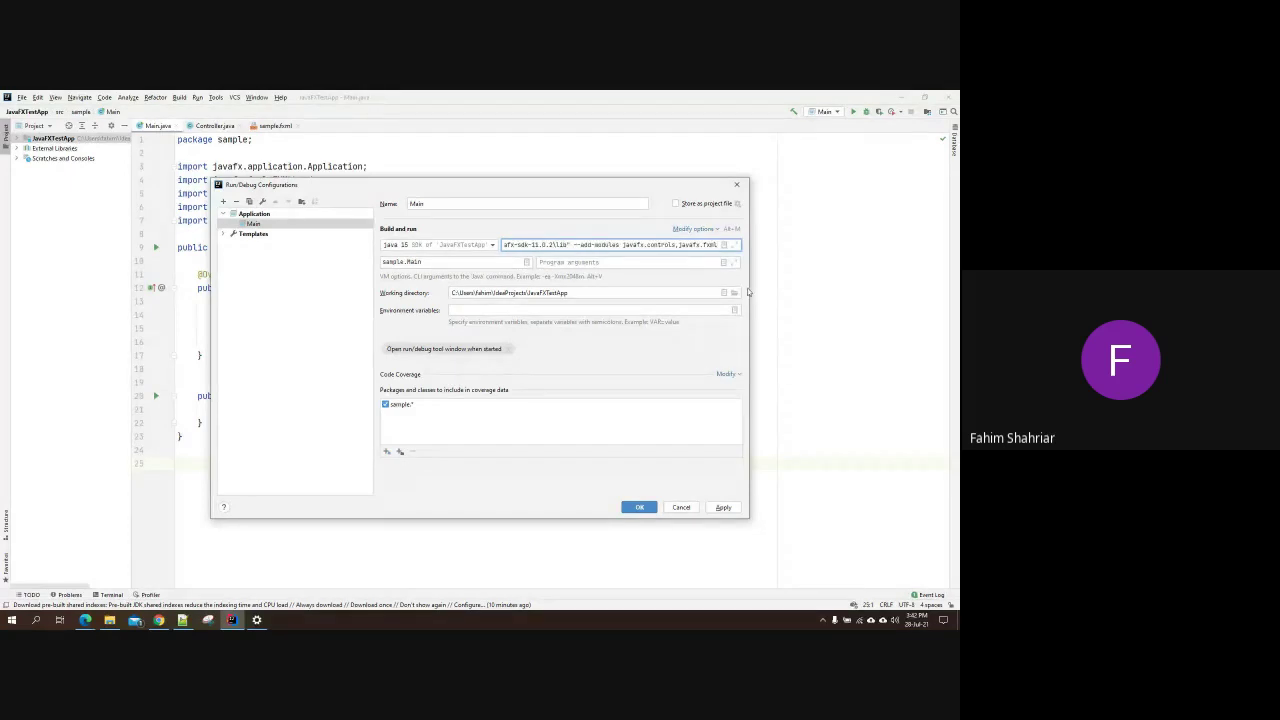
Step: Widen the Run/Debug Configurations dialog, apply the Main configuration's VM options, and close the dialog
left_click_drag(749, 290, 938, 300)
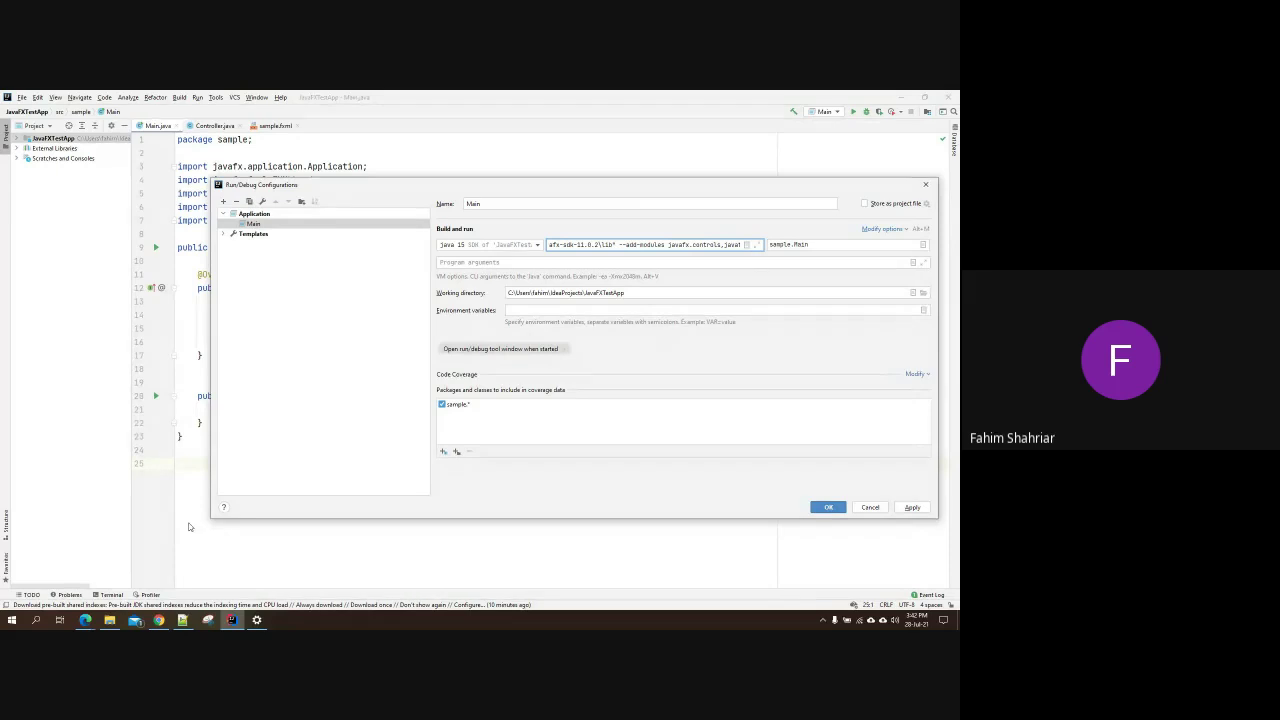
left_click(907, 508)
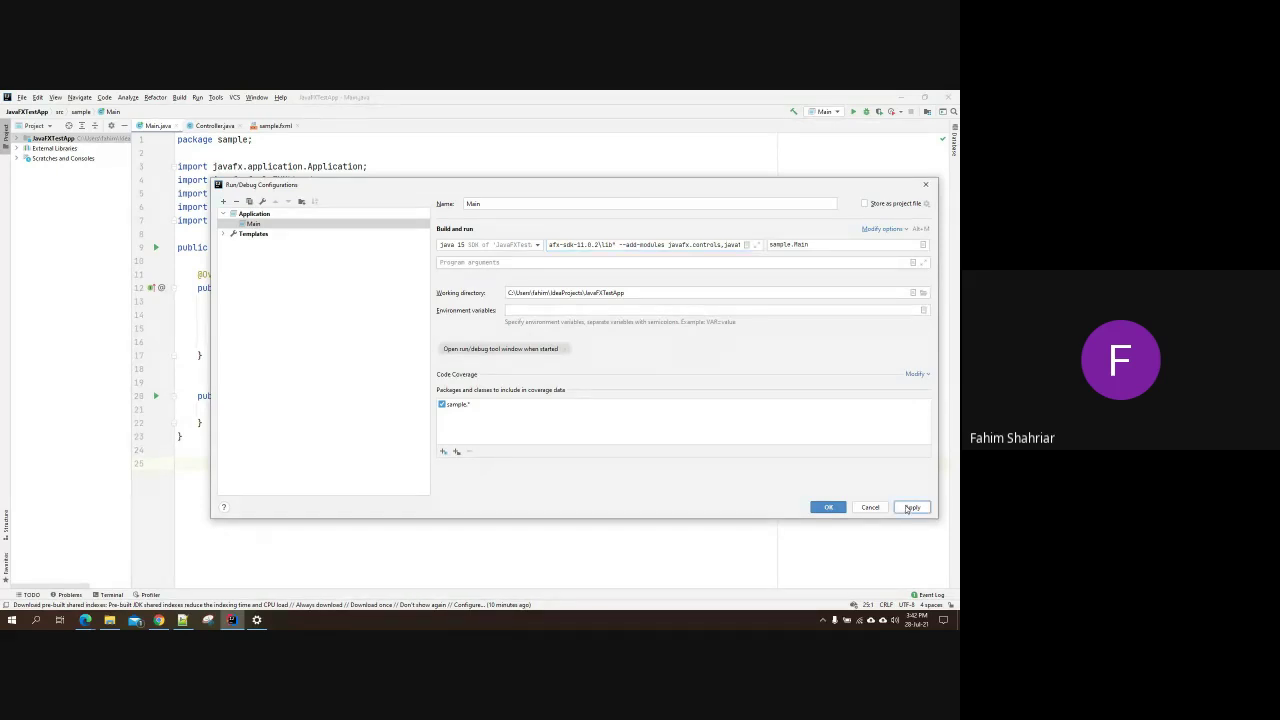
left_click(910, 508)
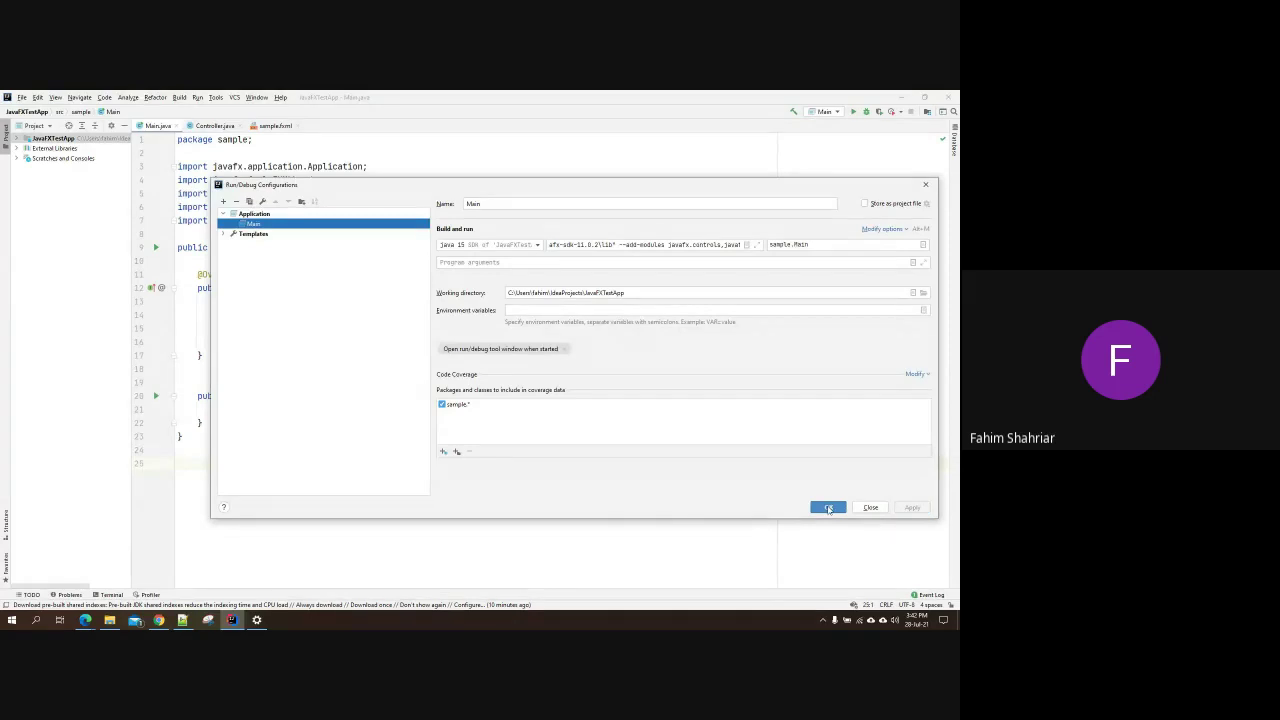
left_click(828, 508)
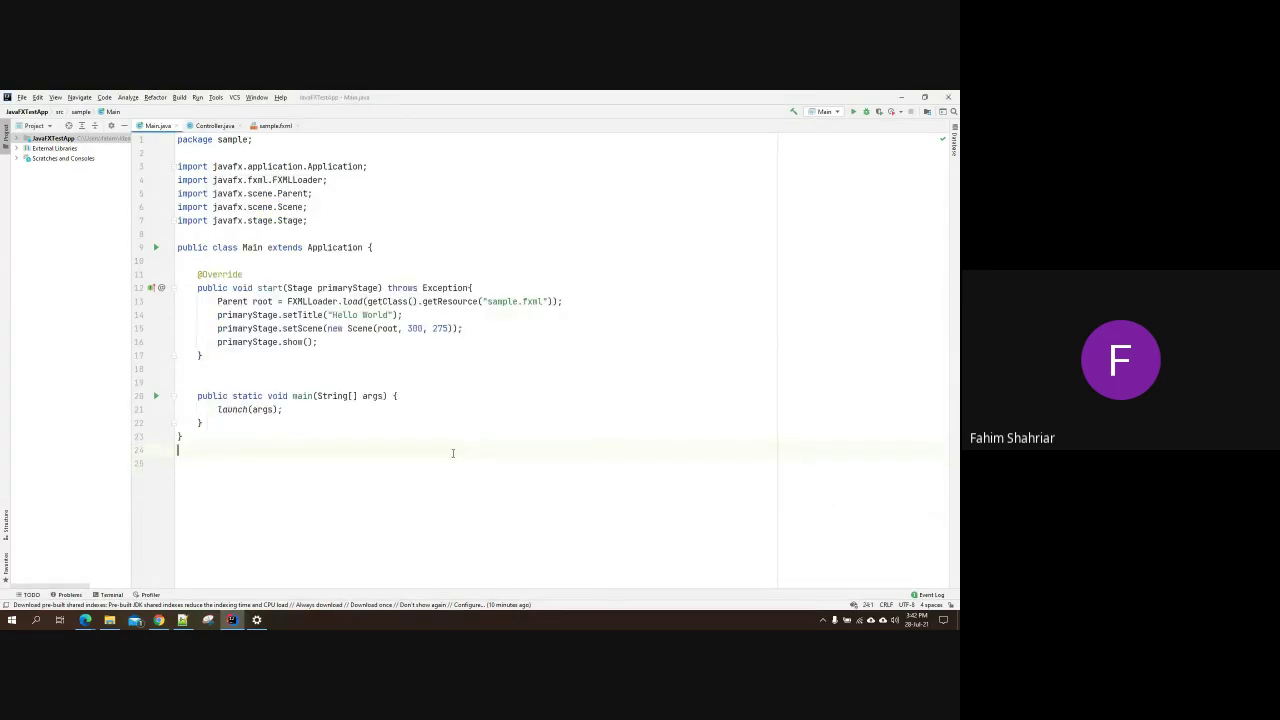
Step: Switch to the documentation in Chrome and review the Windows VM options line, especially the SDK path ending in lib
left_click(157, 622)
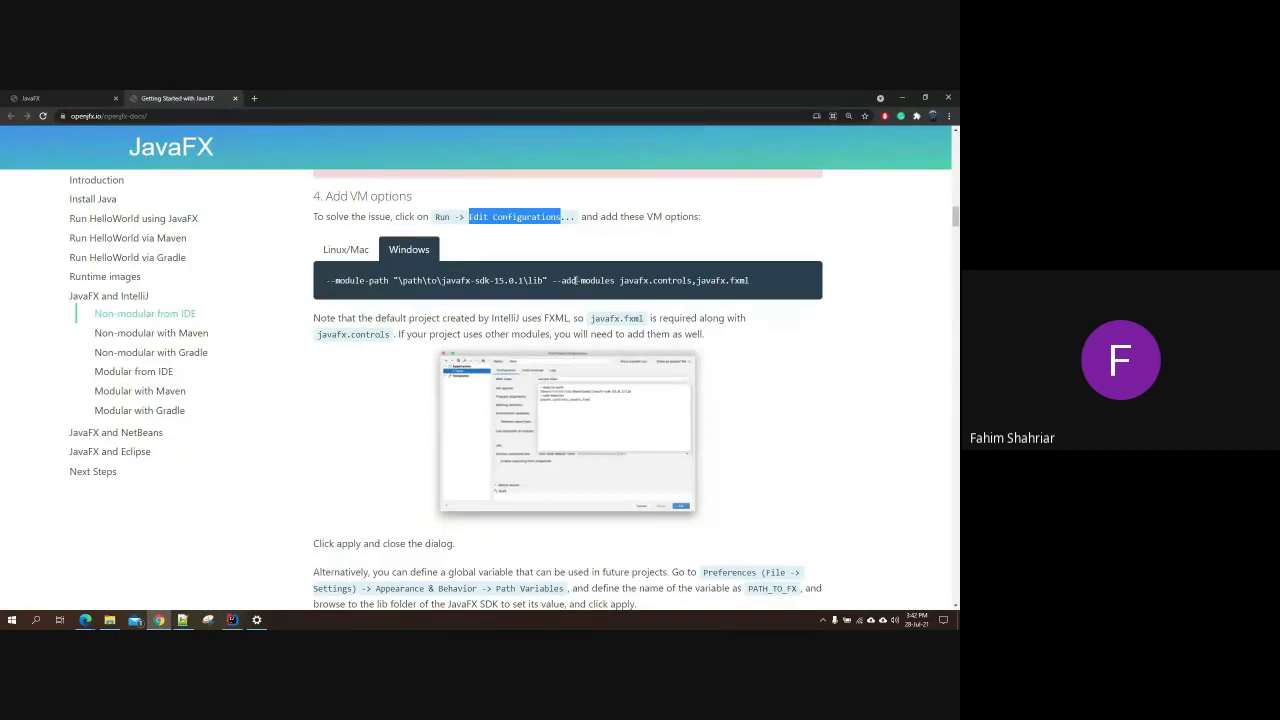
left_click_drag(752, 287, 321, 291)
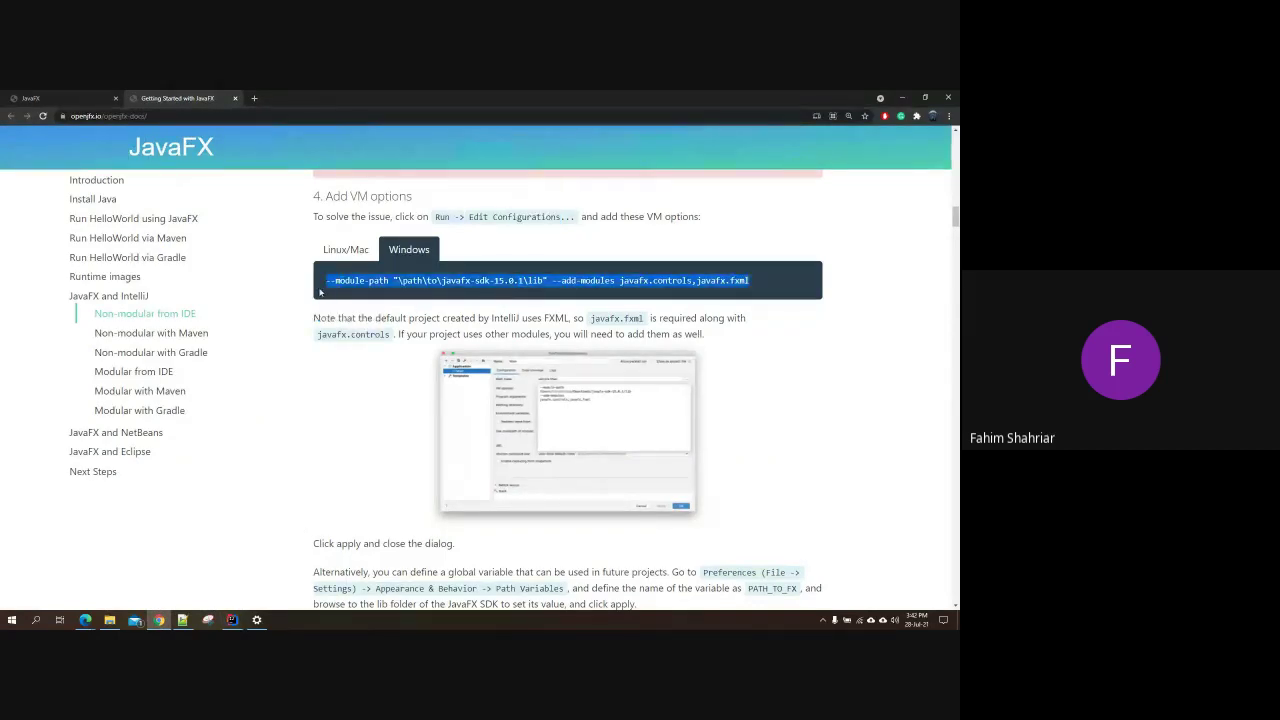
left_click_drag(397, 280, 528, 284)
double_click(535, 281)
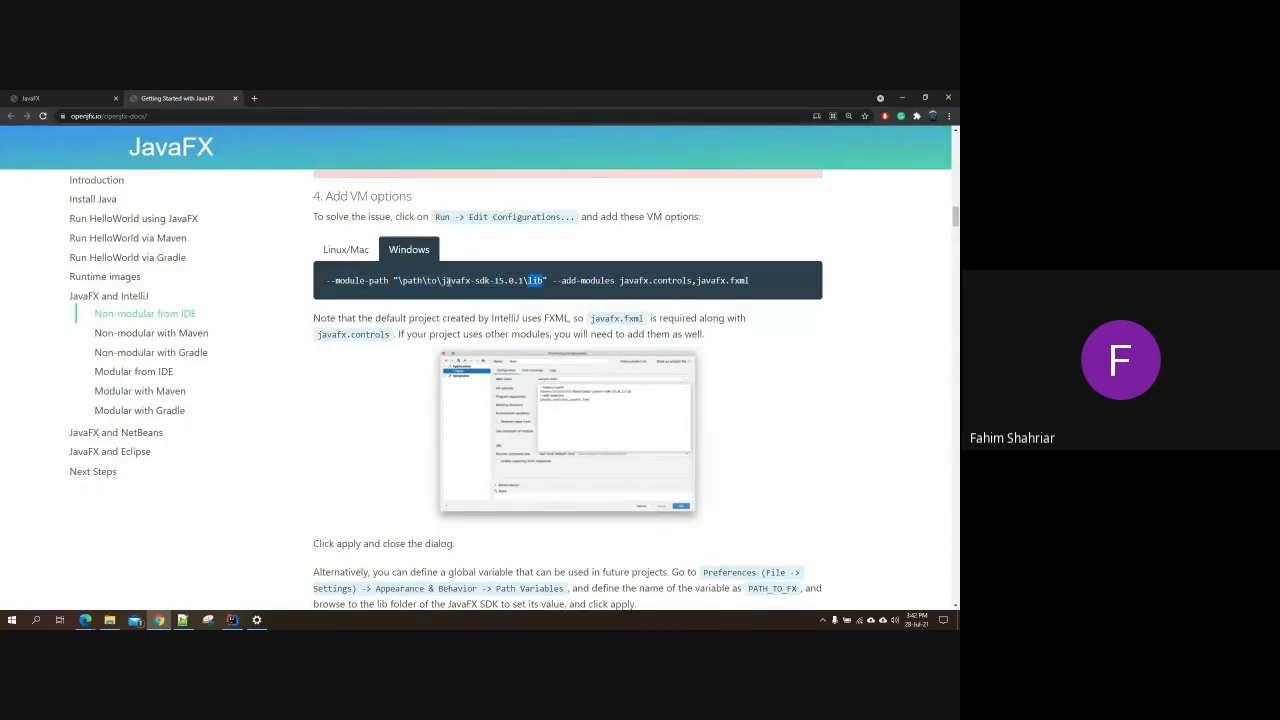
left_click_drag(441, 281, 400, 283)
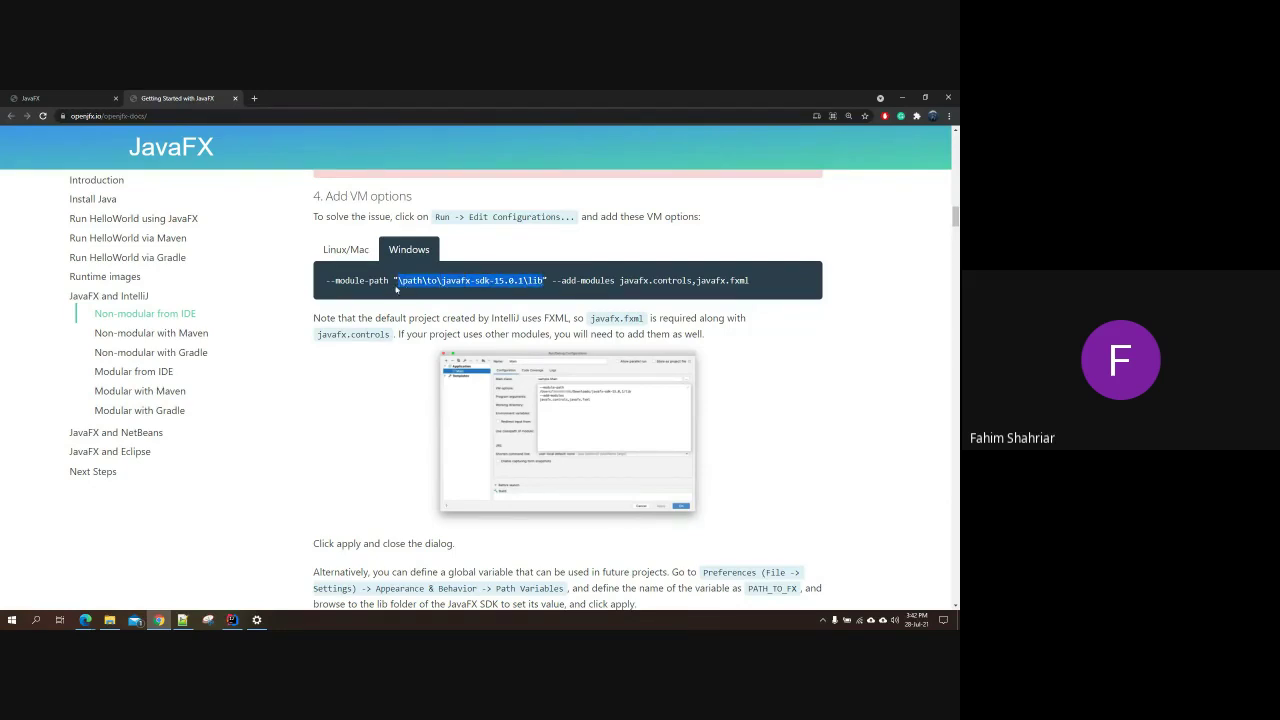
left_click_drag(541, 281, 527, 282)
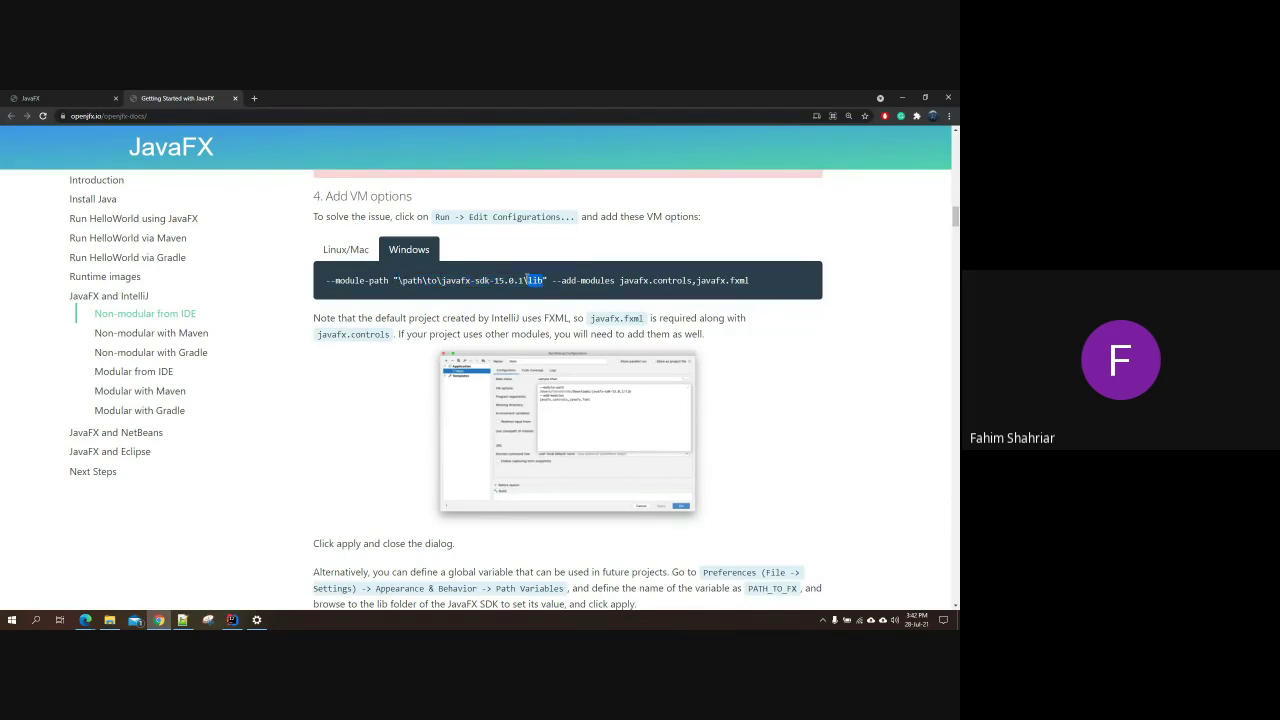
left_click_drag(750, 281, 327, 283)
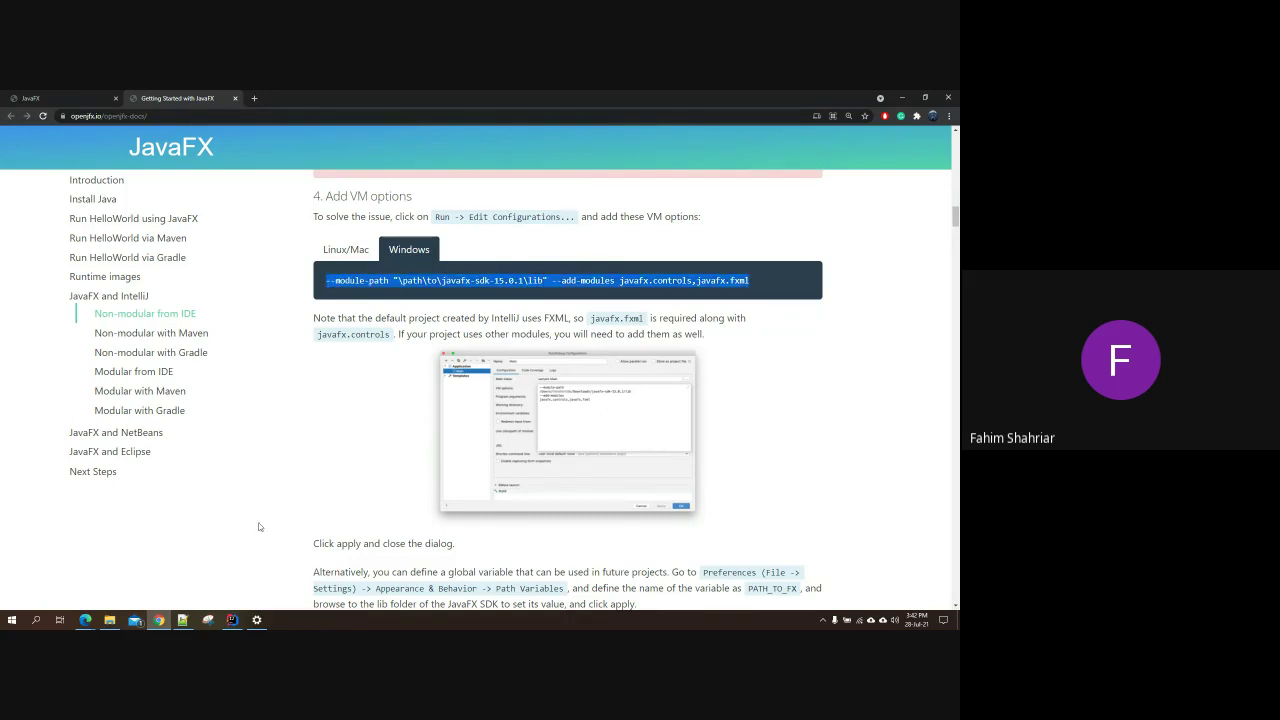
Step: Back in IntelliJ IDEA, reopen the Main run configuration and toggle its VM options field off and on again
left_click(232, 620)
left_click(197, 97)
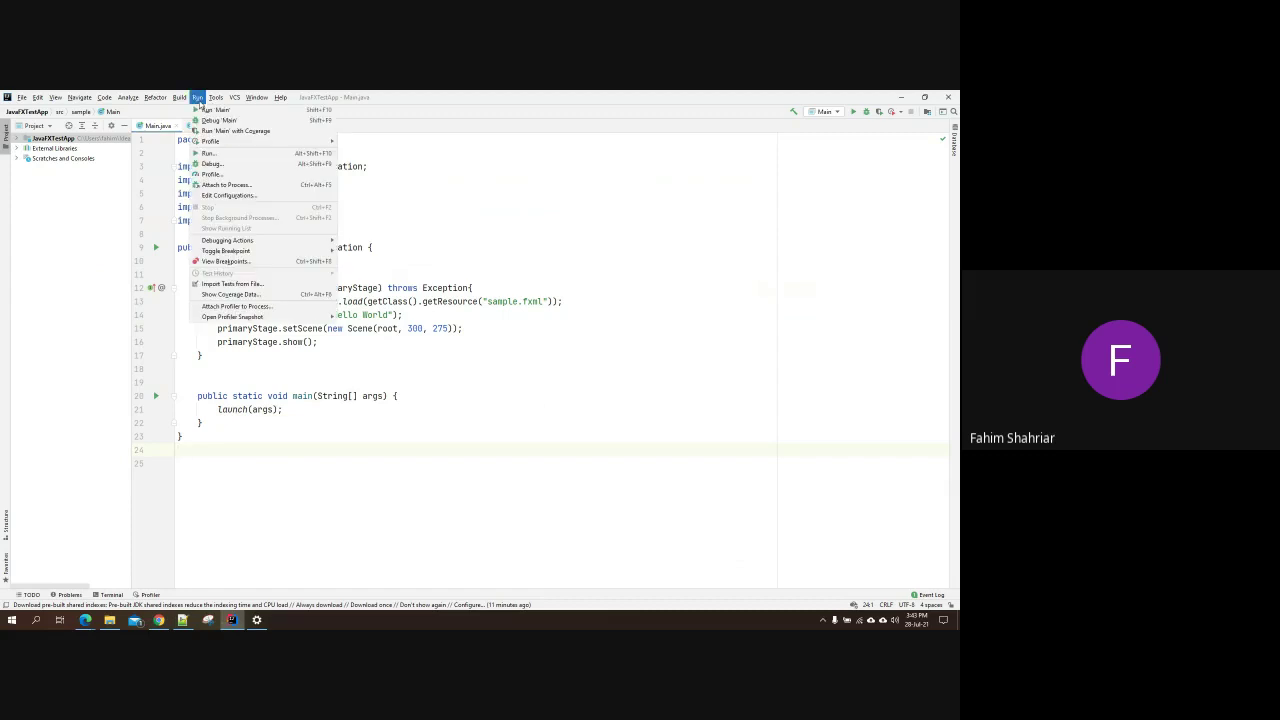
left_click(230, 195)
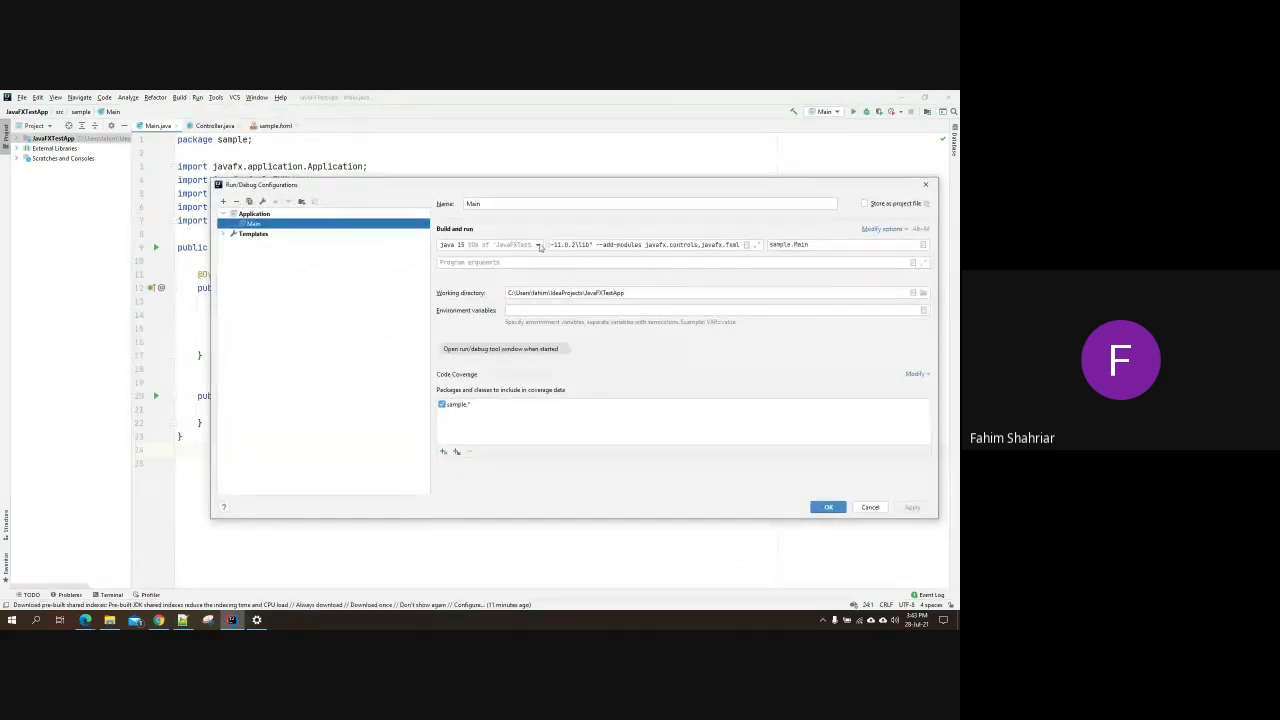
left_click(888, 230)
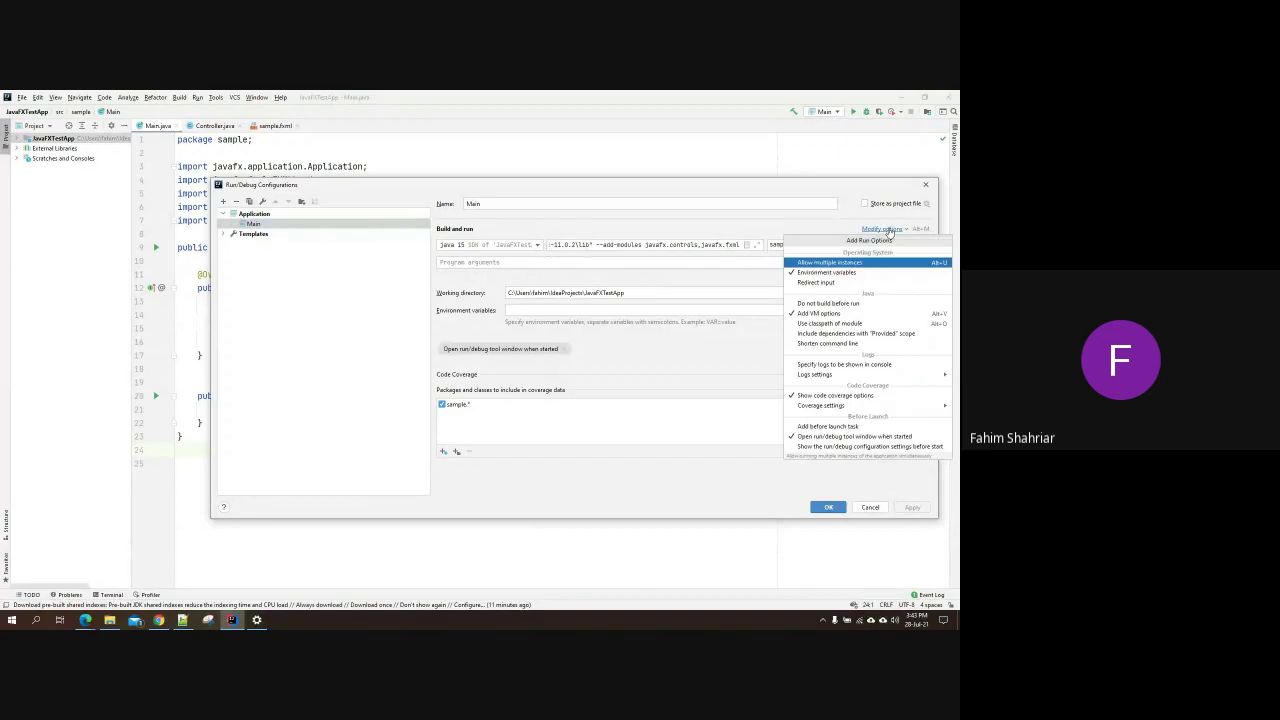
left_click(816, 316)
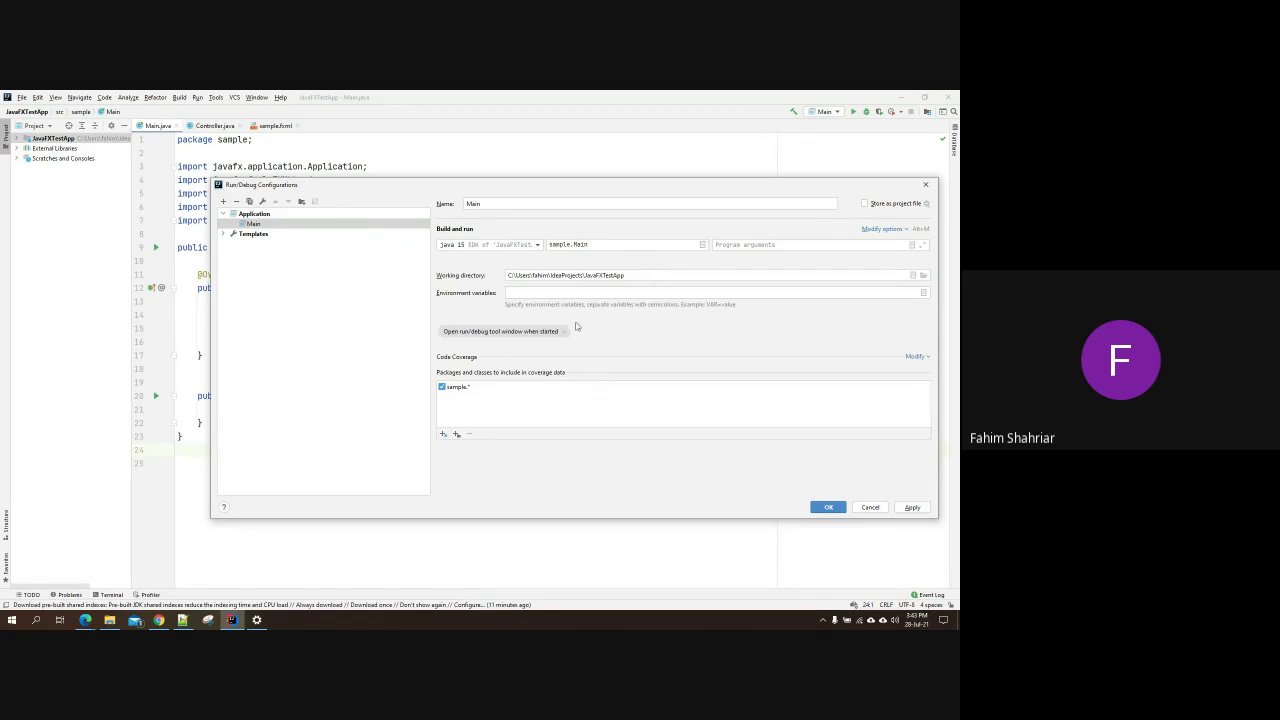
left_click(880, 229)
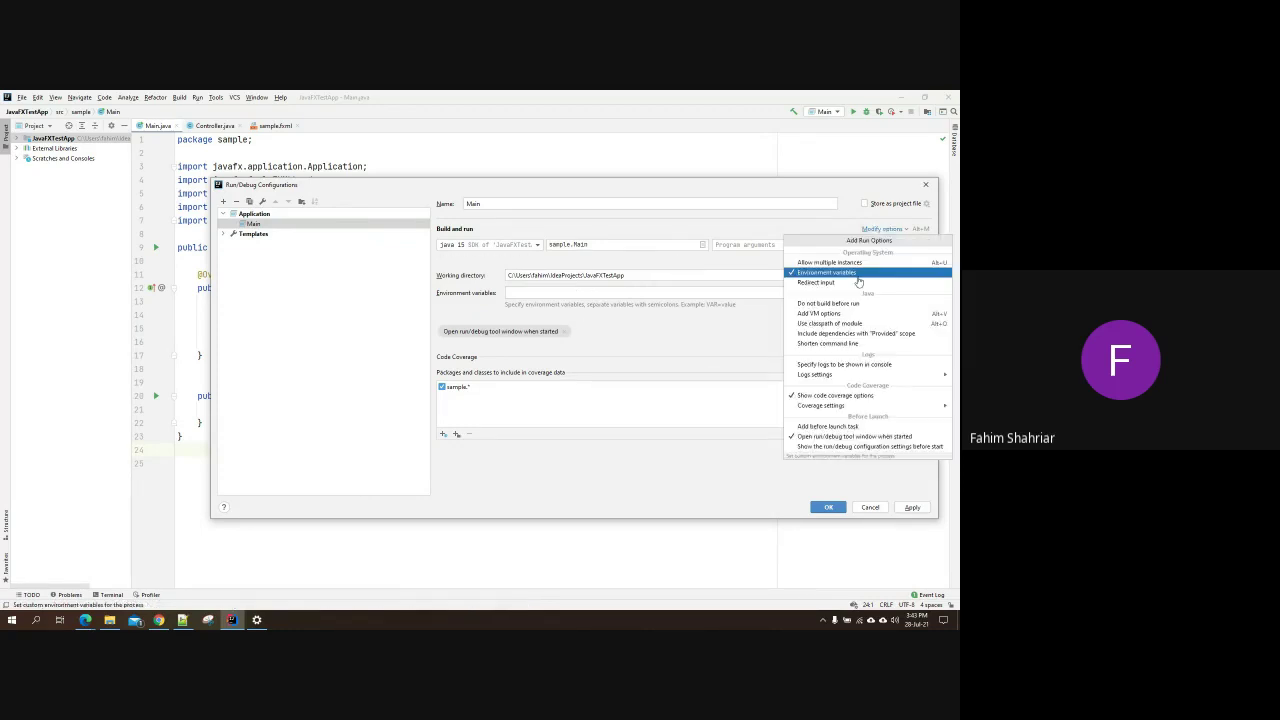
left_click(816, 316)
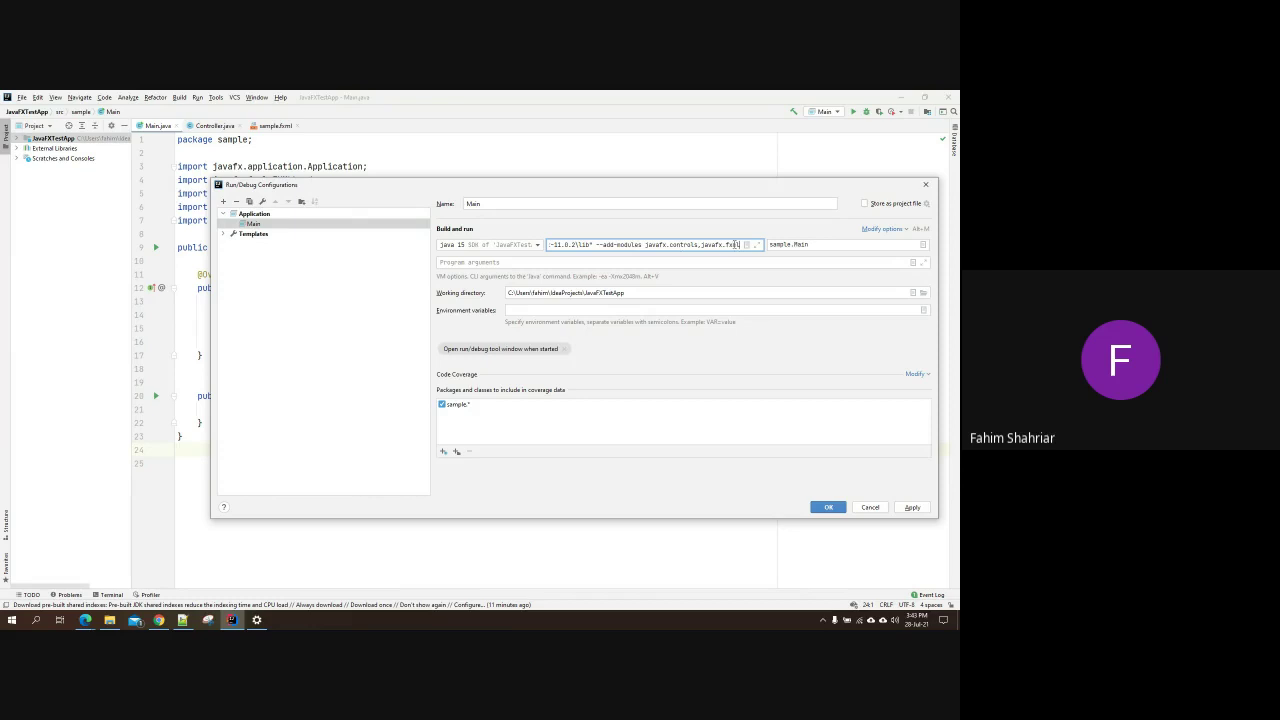
Step: Check the full module-path and add-modules string in Main's VM options, then apply and close the configuration
left_click_drag(739, 244, 440, 244)
left_click(592, 245)
left_click_drag(568, 244, 772, 250)
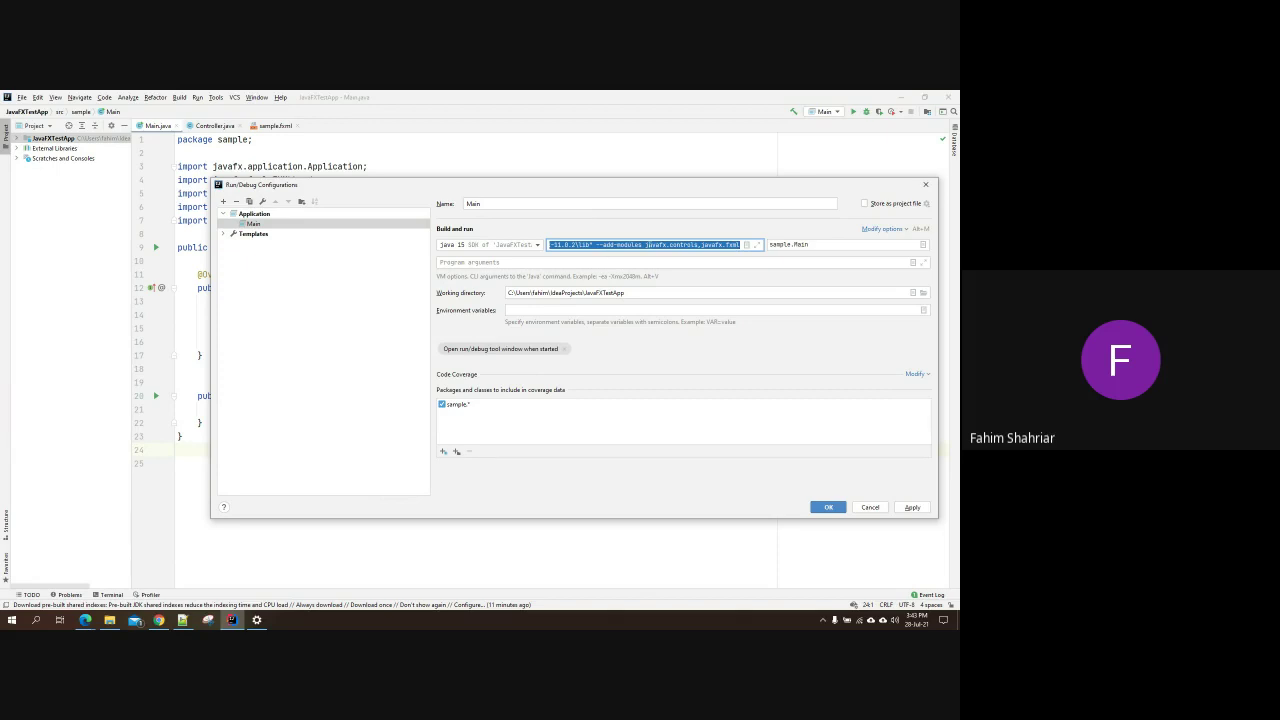
left_click(651, 244)
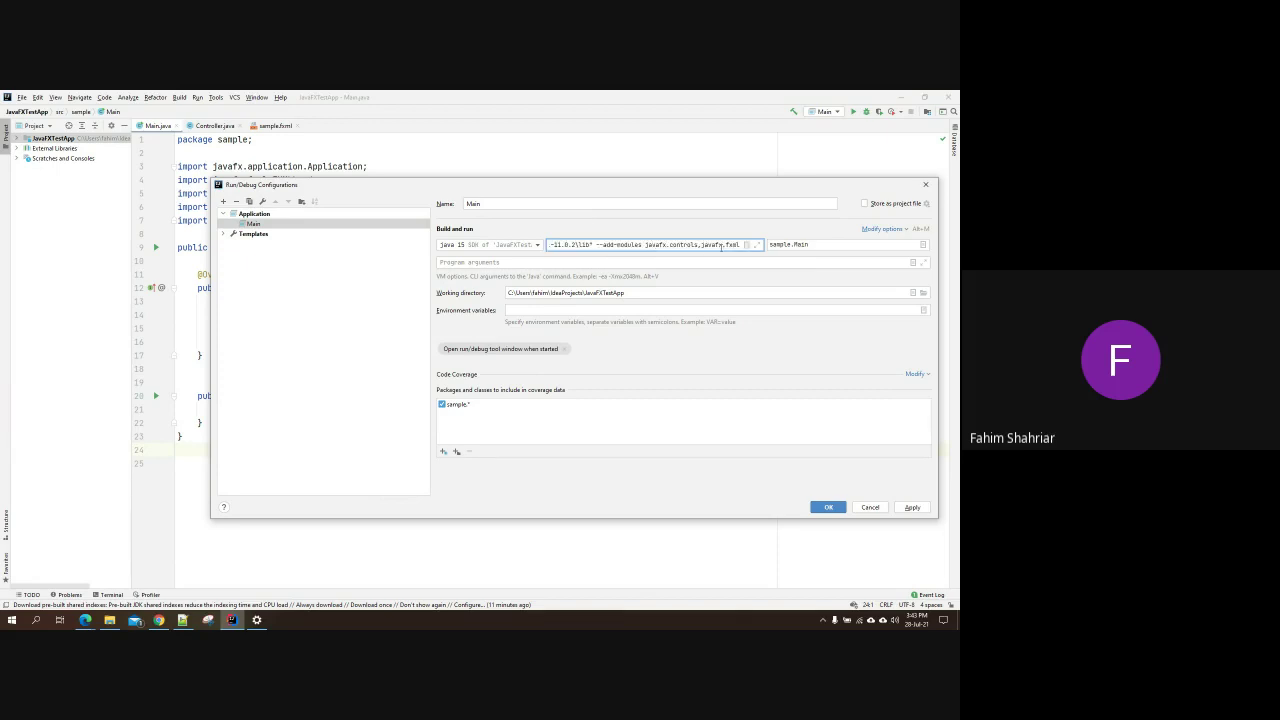
left_click_drag(721, 247, 540, 248)
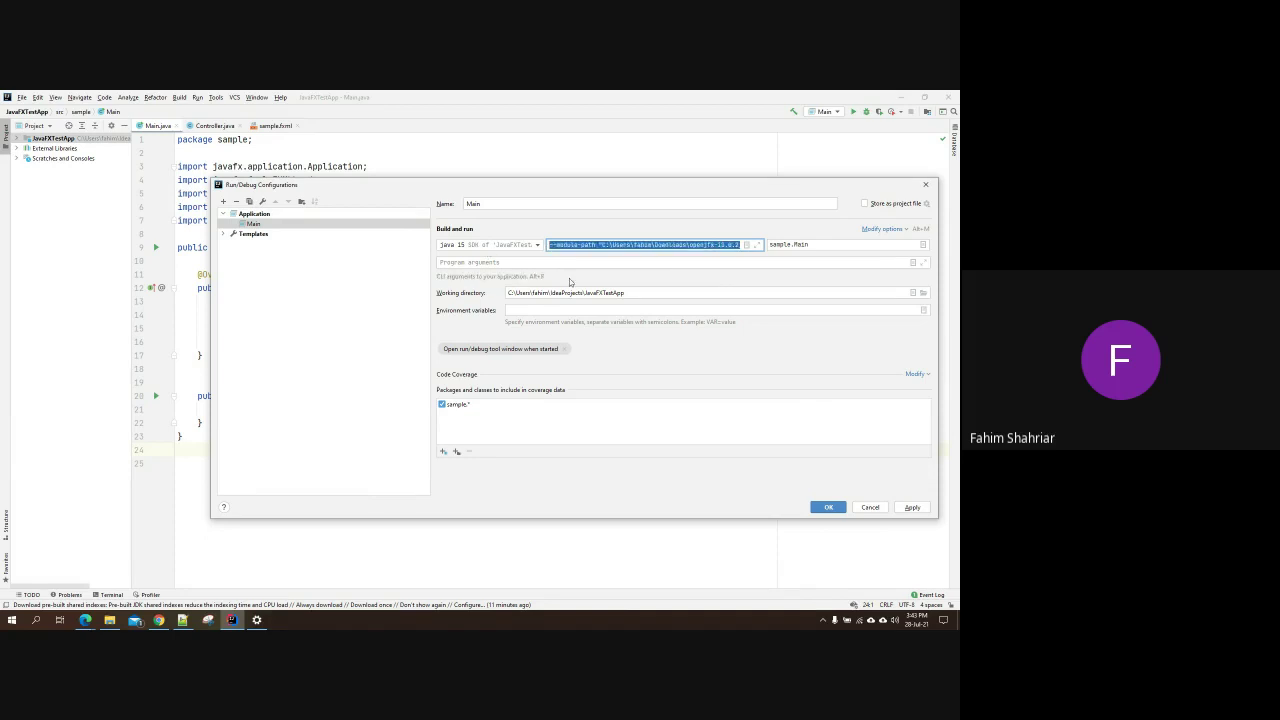
left_click(911, 508)
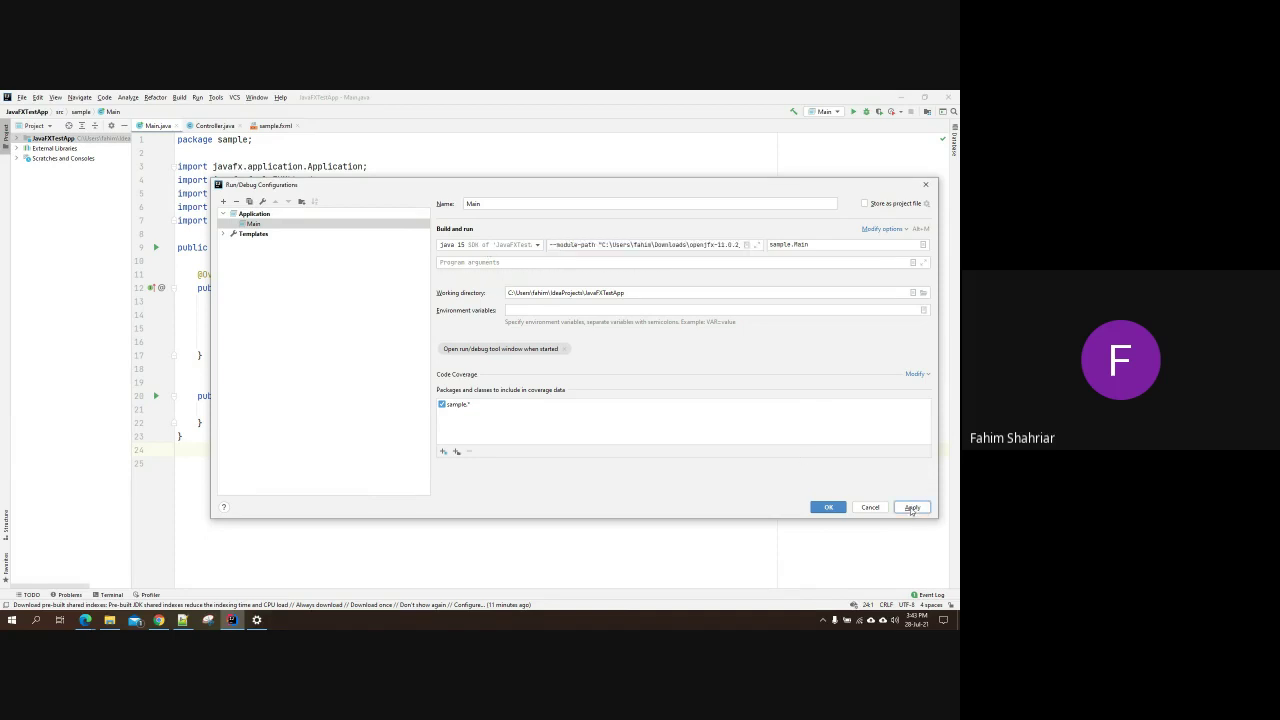
left_click(826, 506)
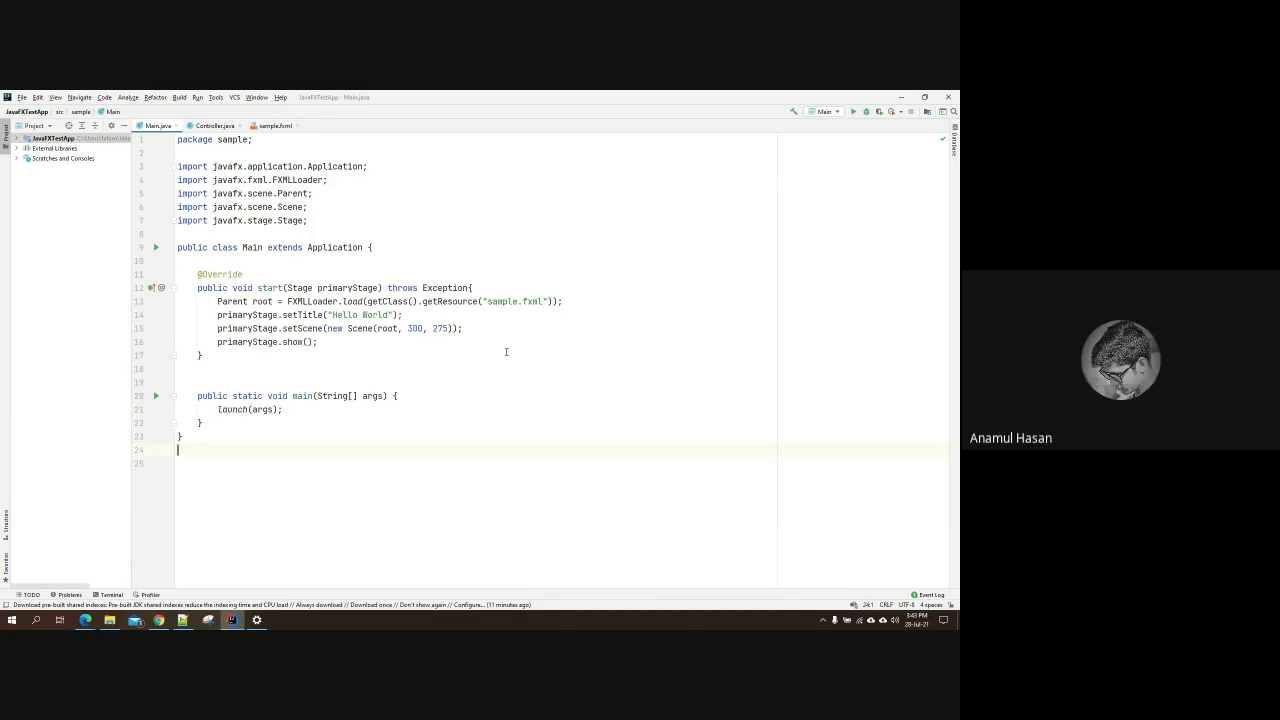
Step: Run Main from the main method in Main.java, move the Hello World window around, close it, and hide the Run output
right_click(388, 411)
left_click(461, 525)
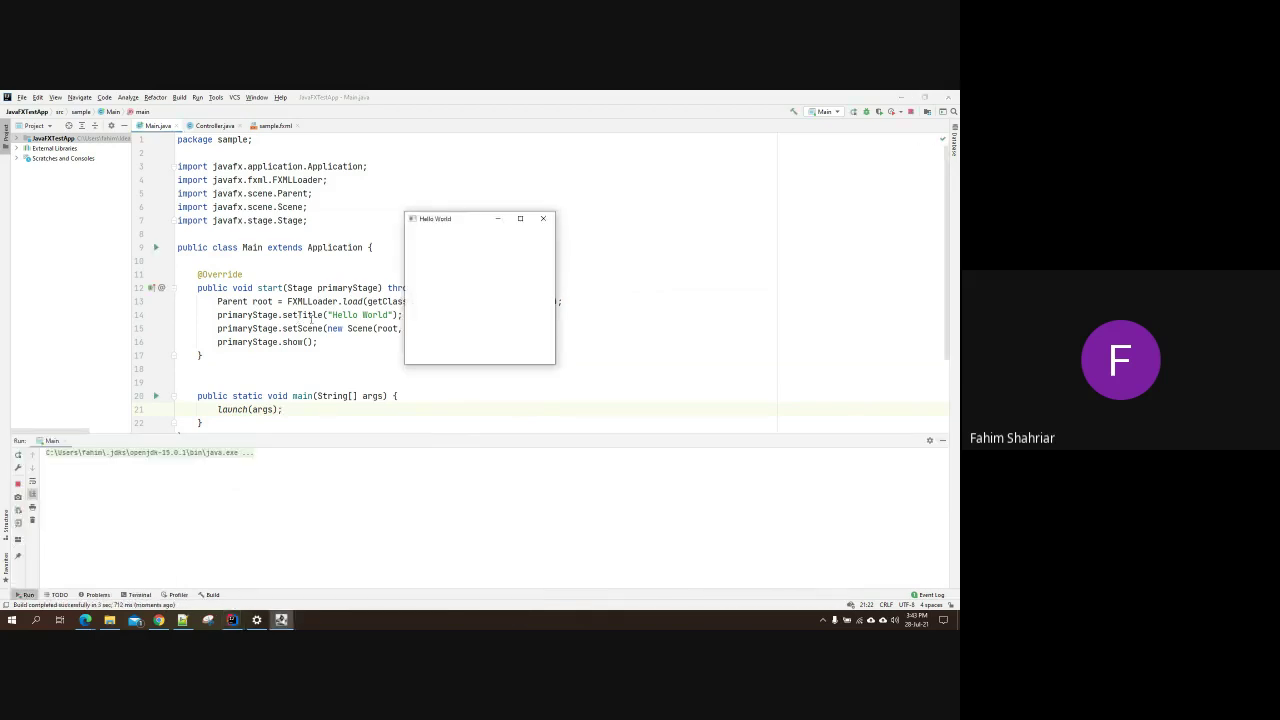
left_click_drag(446, 215, 478, 354)
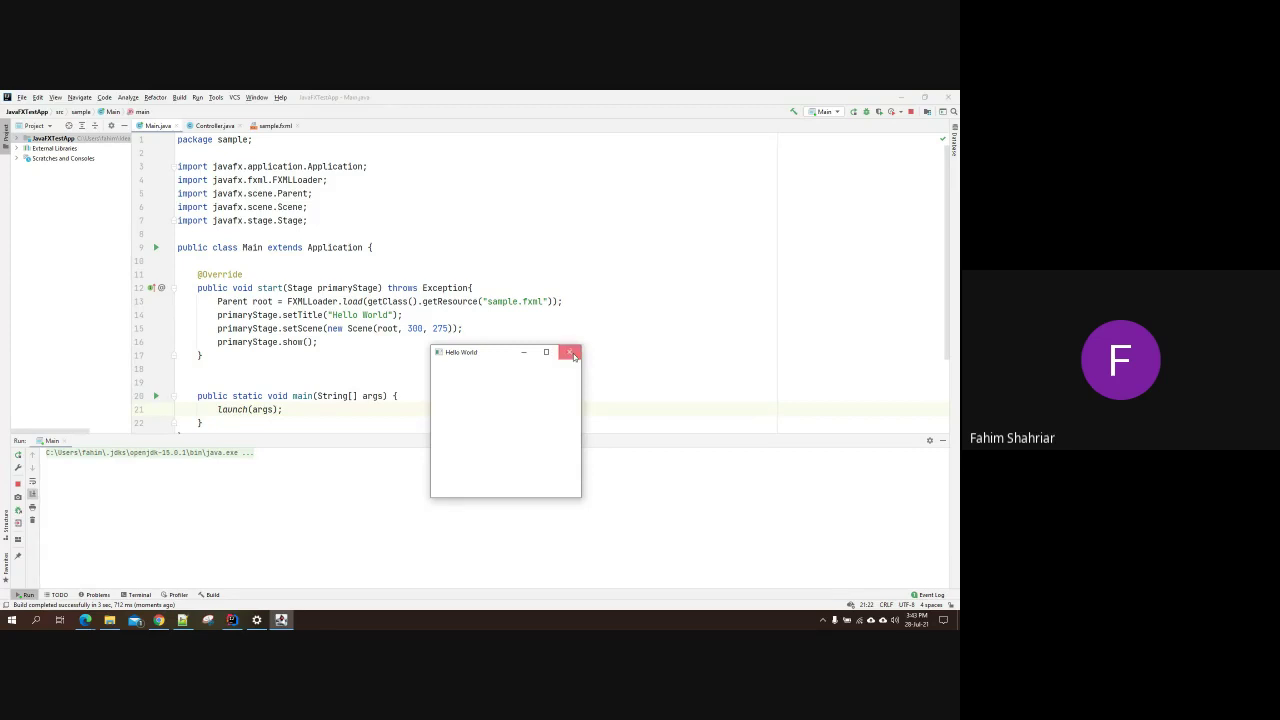
left_click_drag(466, 355, 518, 352)
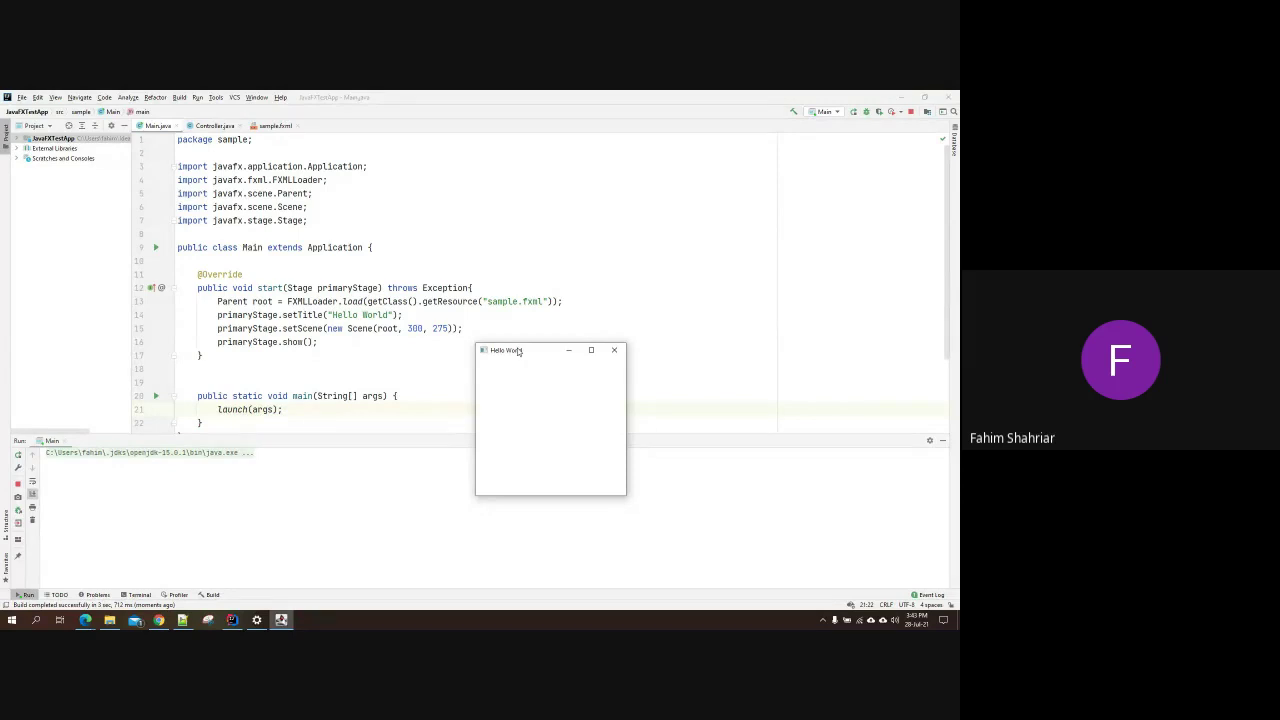
left_click(615, 354)
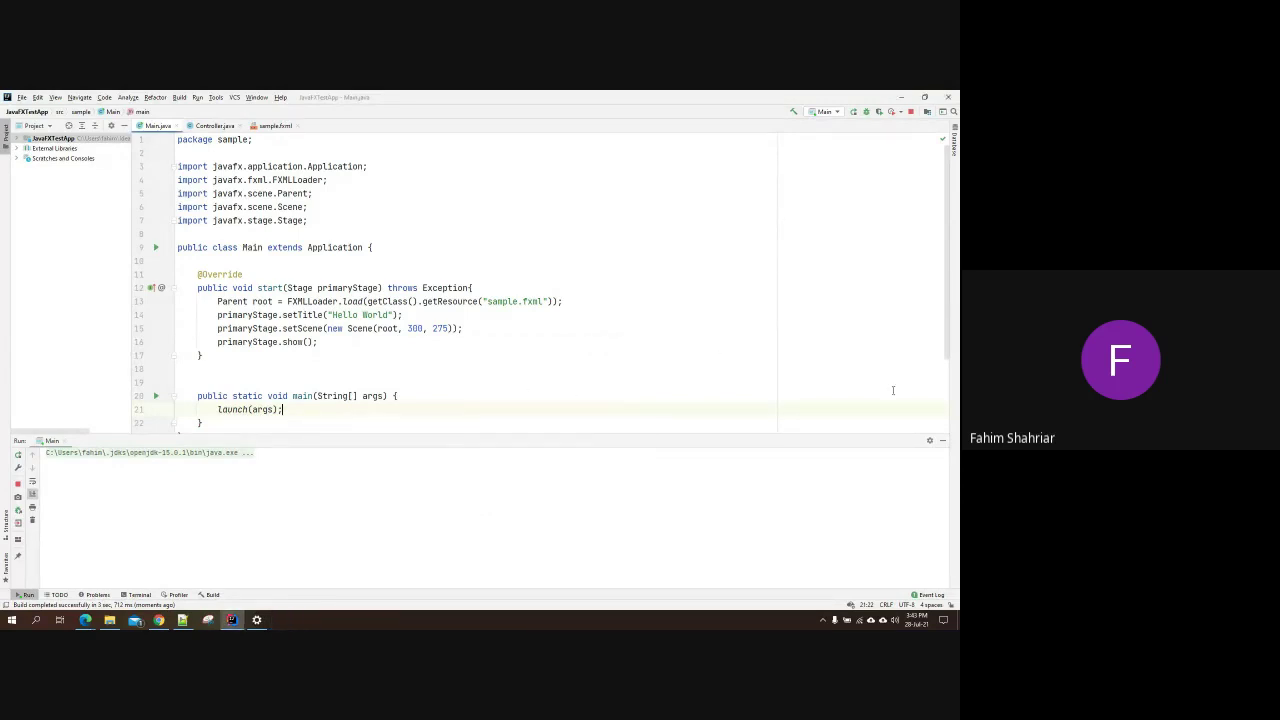
left_click(941, 440)
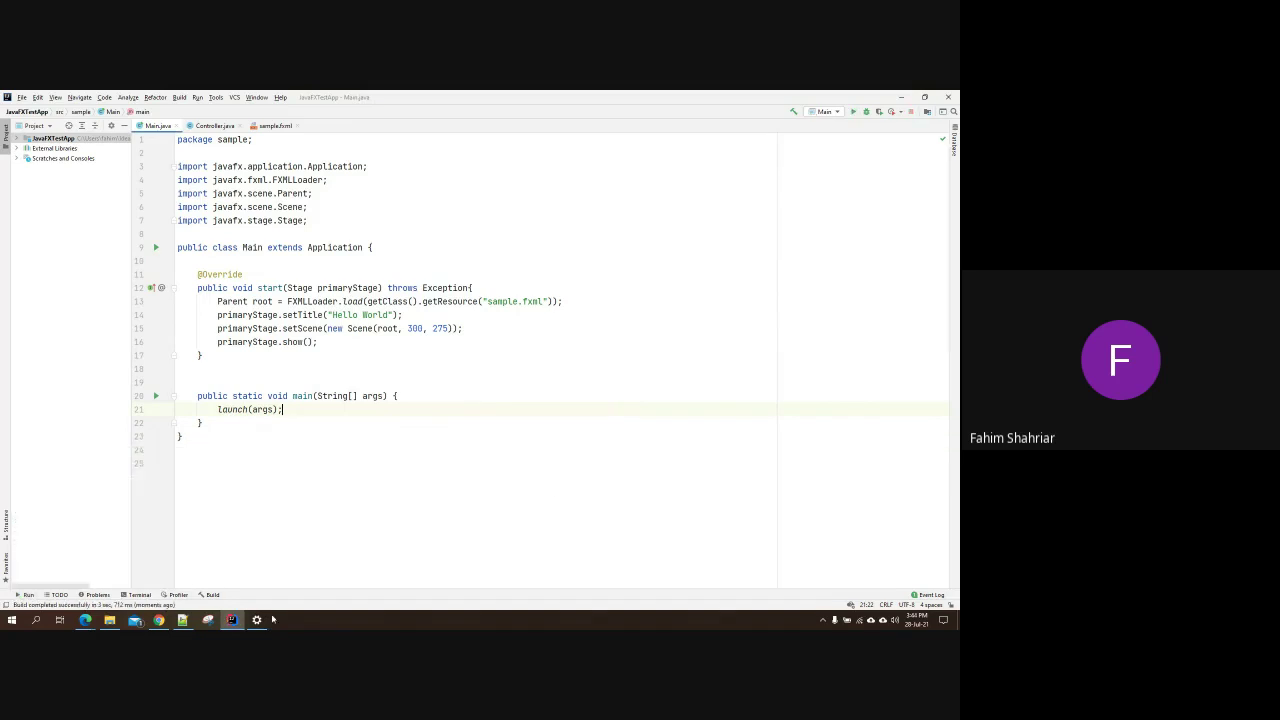
Step: In Chrome, examine the documentation's enlarged Run/Debug Configurations image, close it, and return to IntelliJ IDEA
left_click(158, 620)
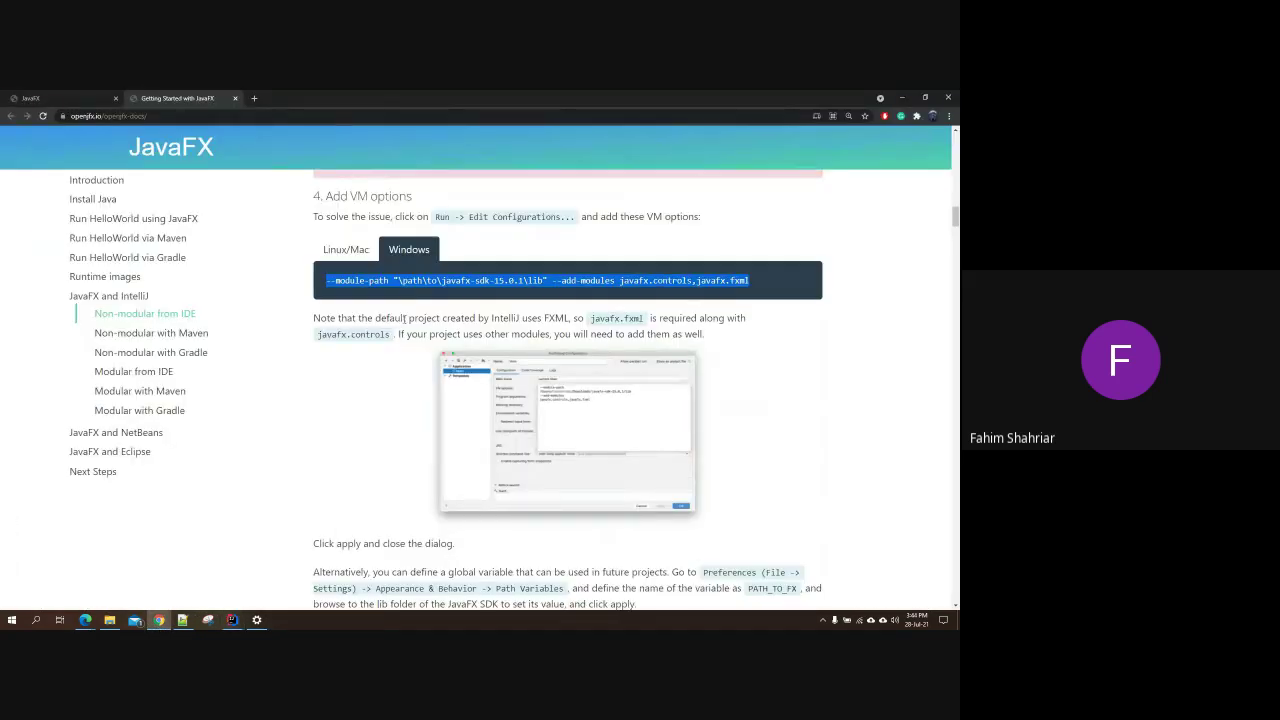
scroll(404, 318, "up", 2)
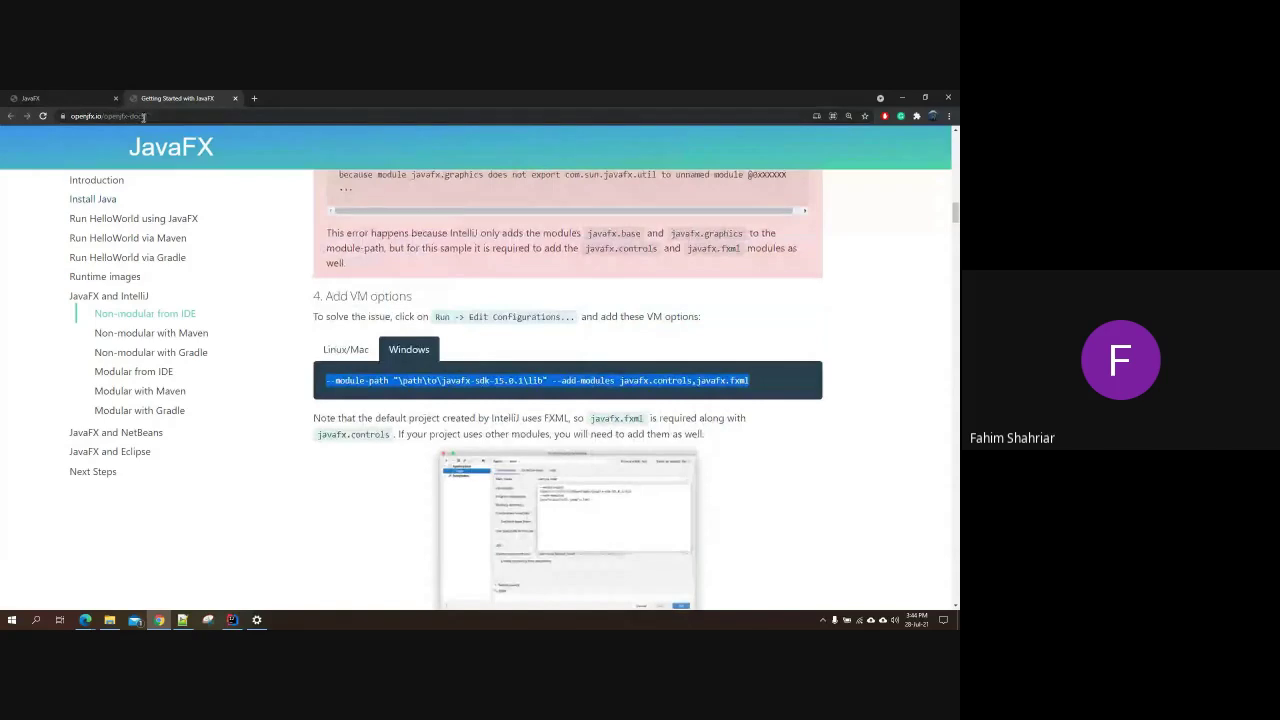
left_click(403, 464)
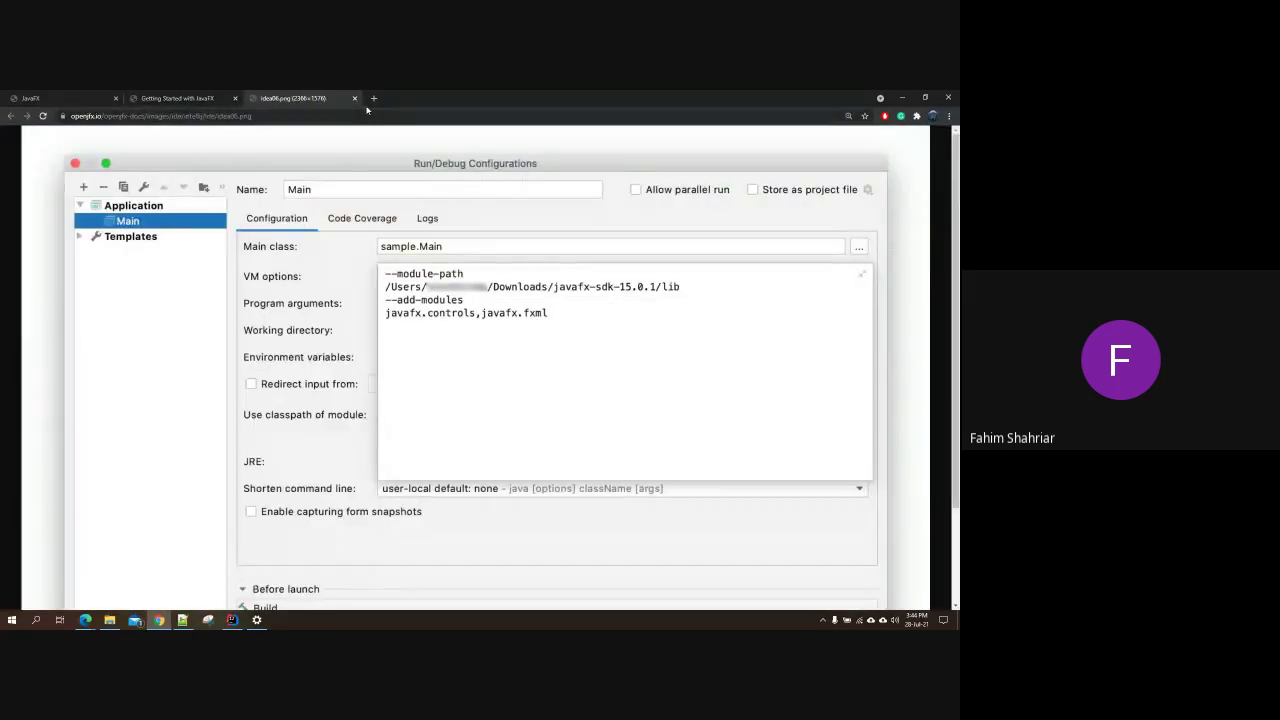
left_click(354, 98)
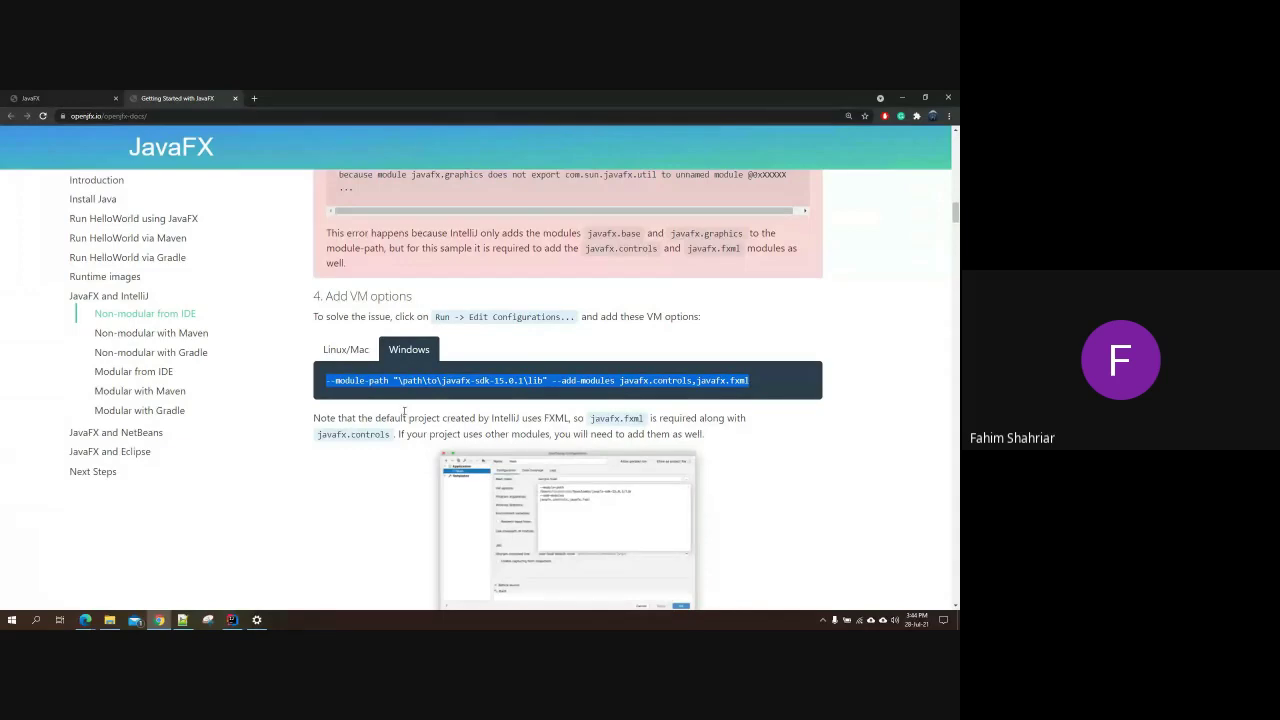
left_click(243, 624)
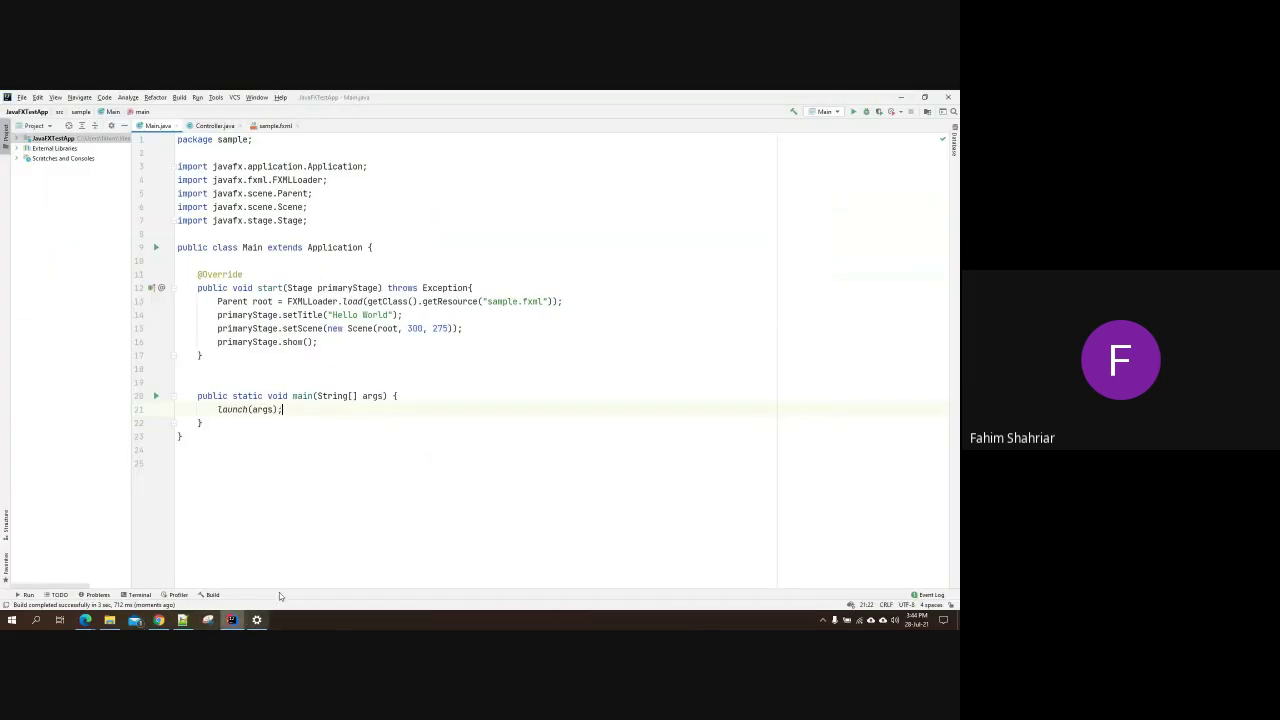
Step: Run Main from the code editor of Main.java, move the Hello World window lower on the screen, and close it
left_click(435, 442)
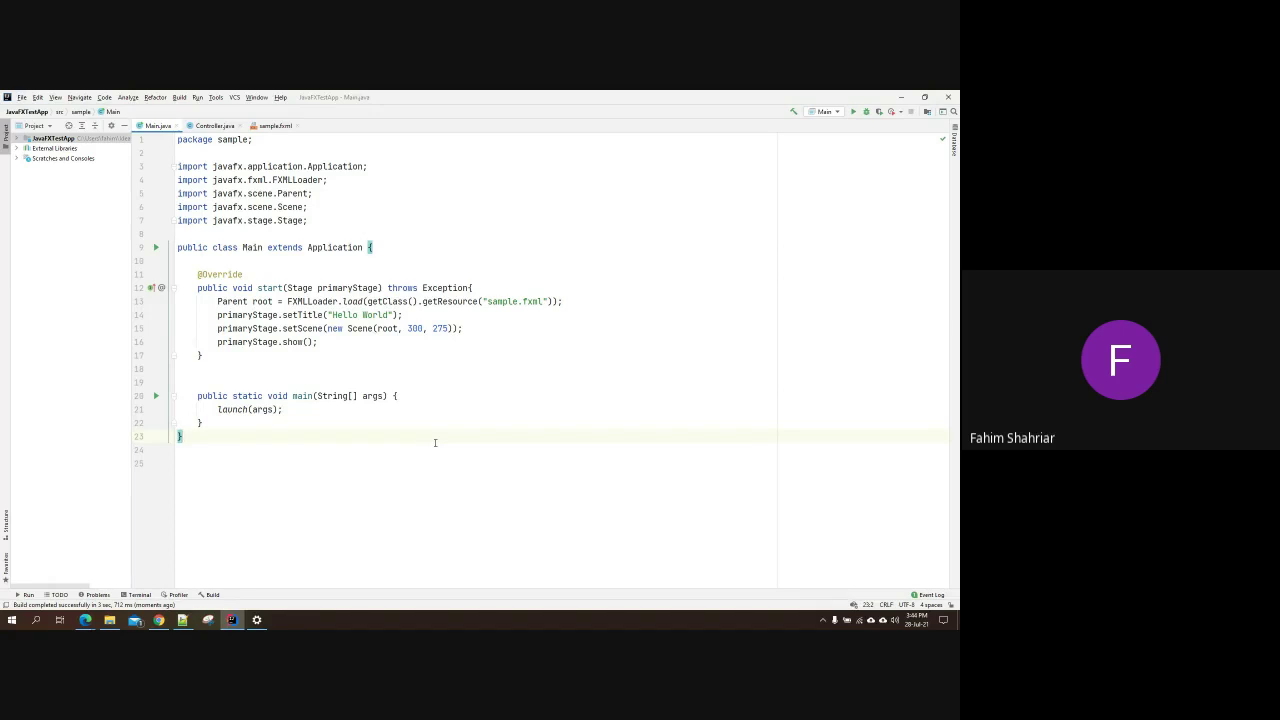
right_click(498, 372)
left_click(540, 486)
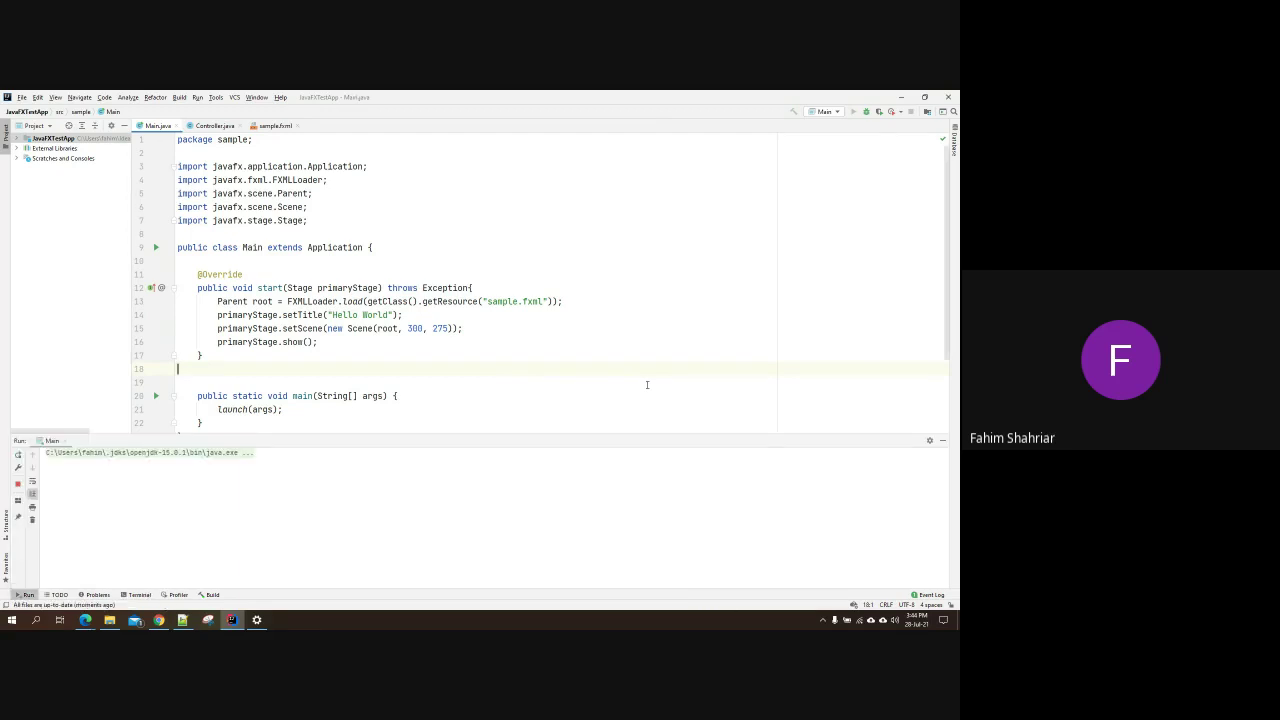
left_click_drag(461, 226, 464, 365)
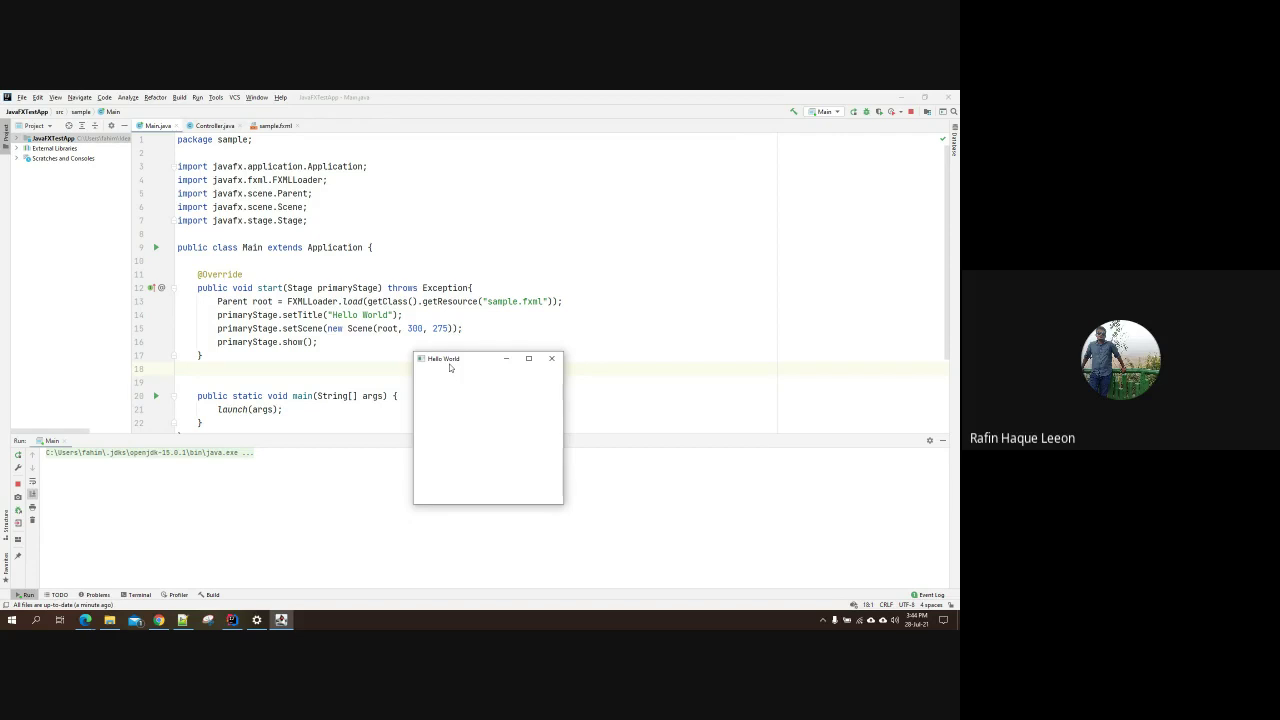
left_click(551, 358)
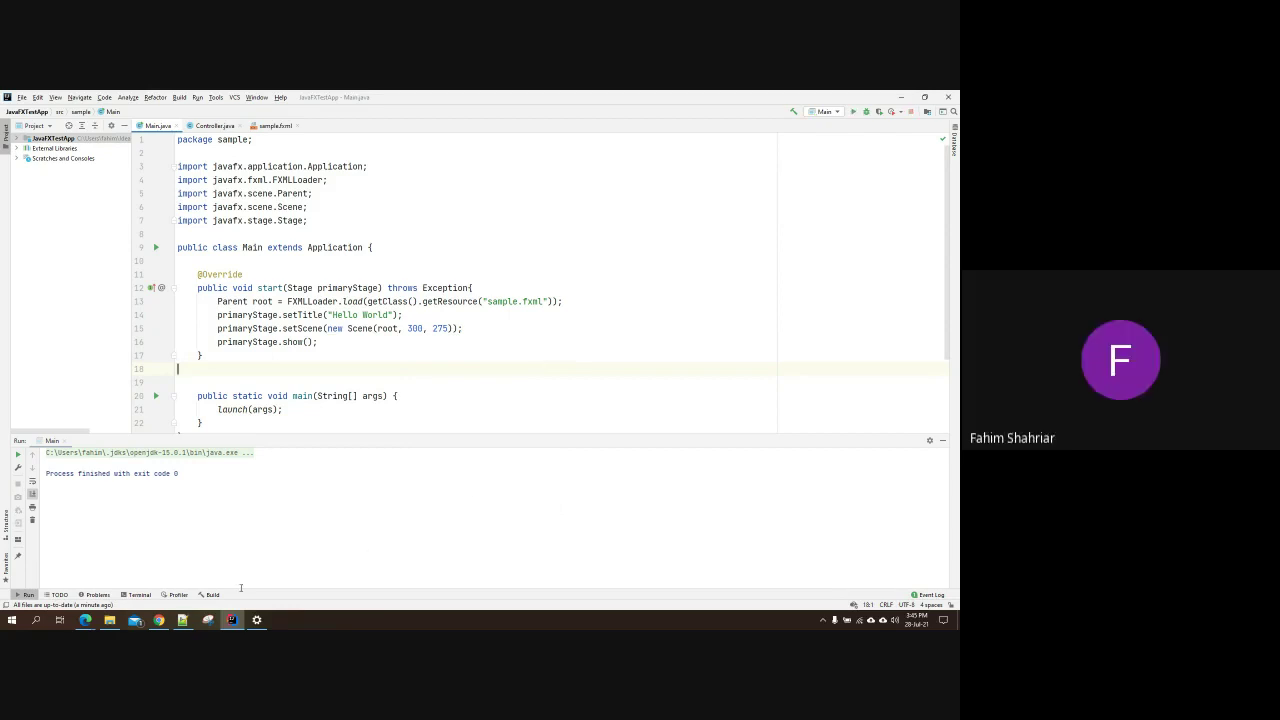
Step: In Chrome, review the documentation's "Create a JavaFX project" section and its enlarged New Project image, and return to the Getting Started page
left_click(158, 620)
scroll(492, 374, "up", 15)
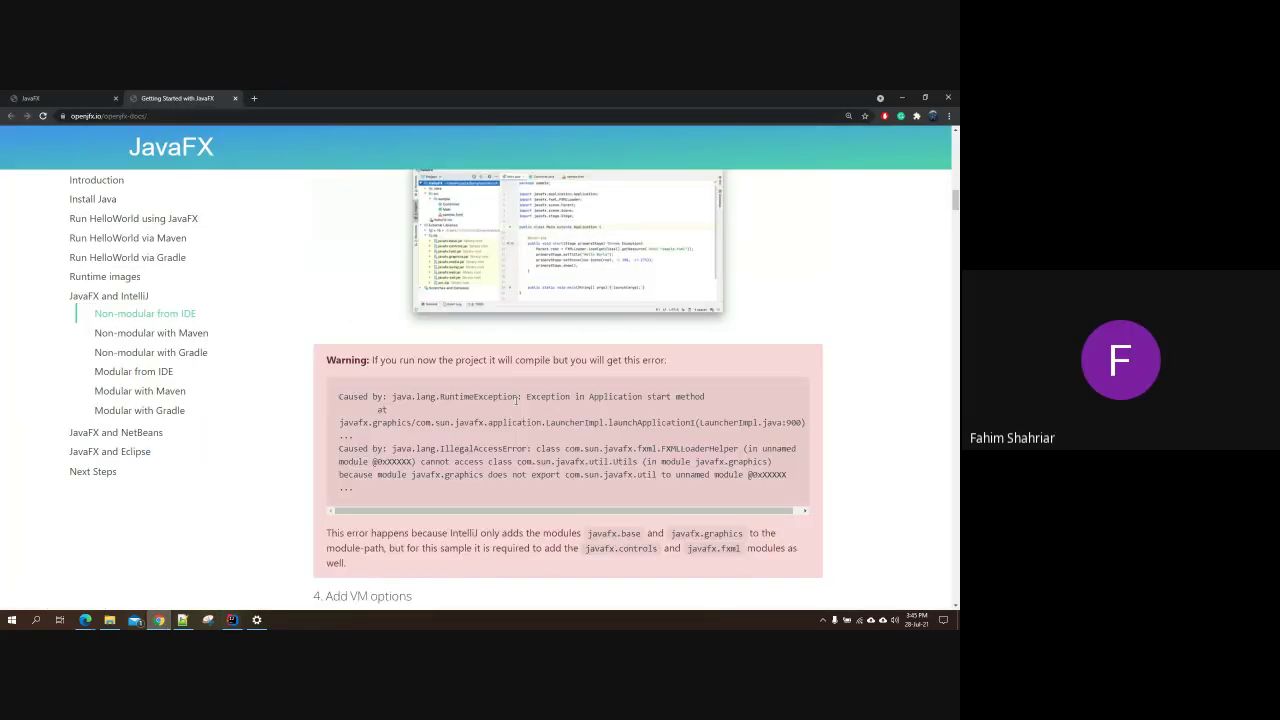
scroll(492, 374, "up", 1)
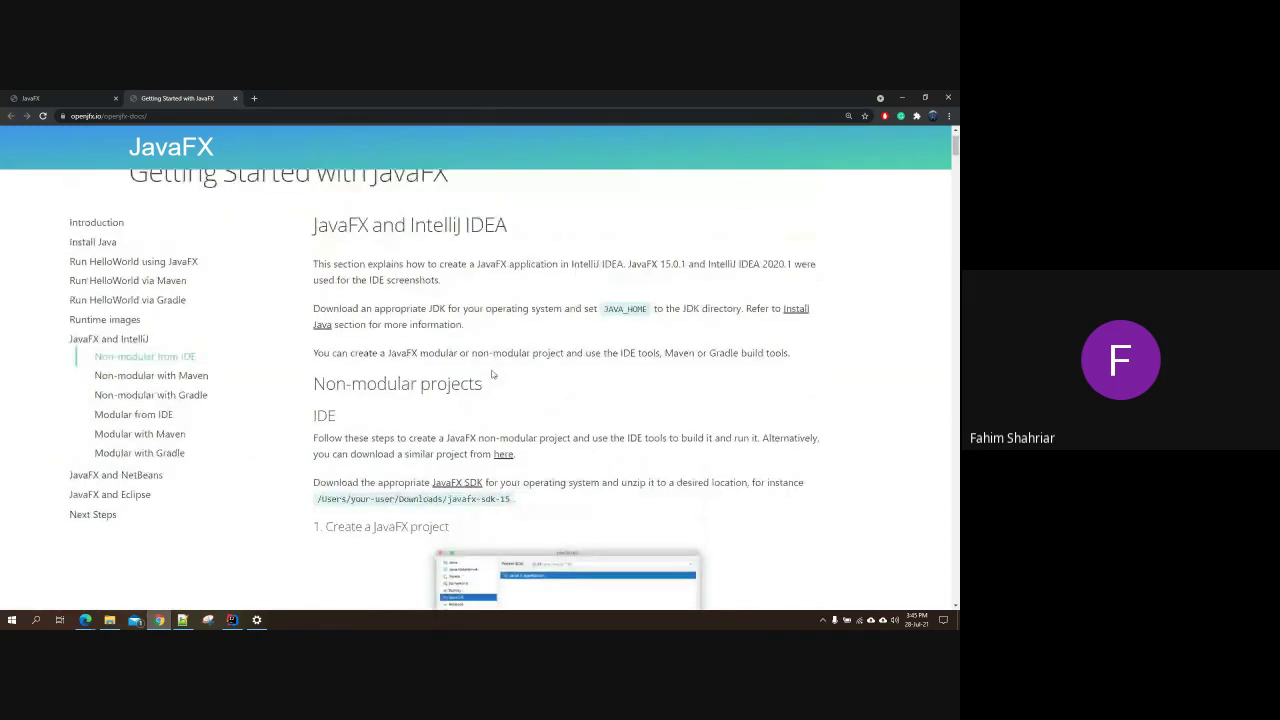
scroll(480, 376, "down", 2)
scroll(337, 305, "down", 1)
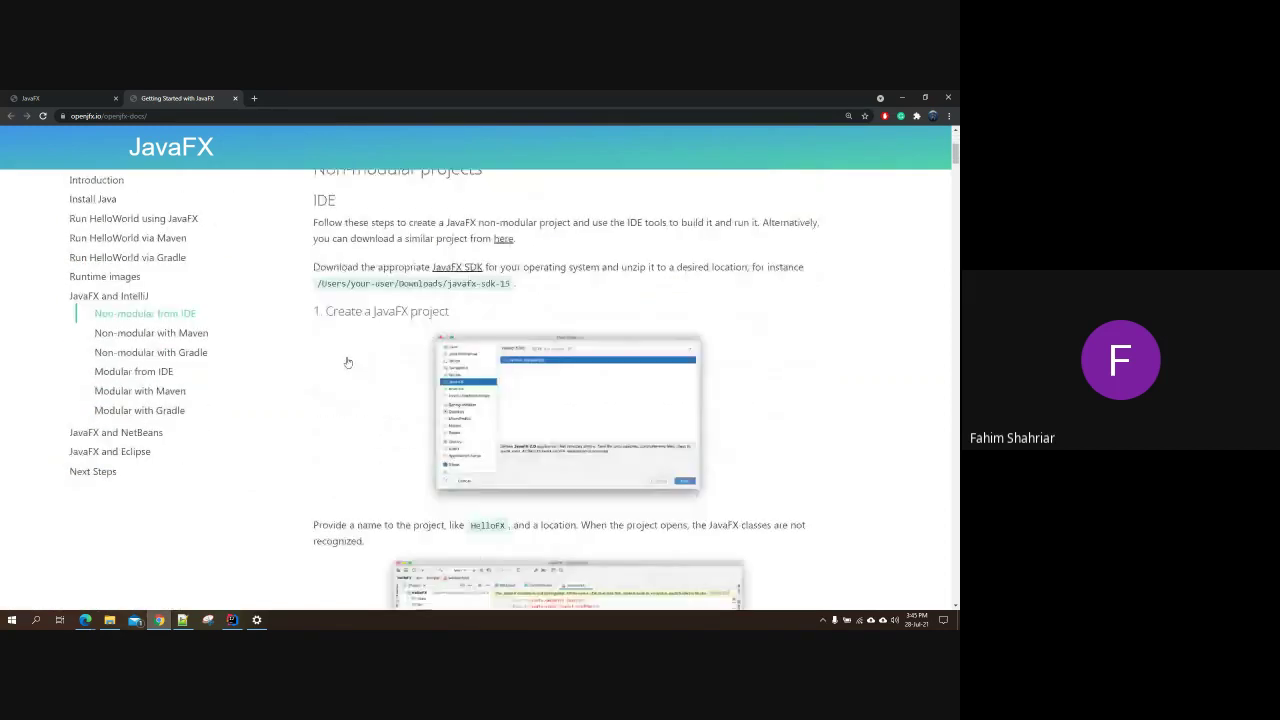
left_click_drag(326, 310, 453, 318)
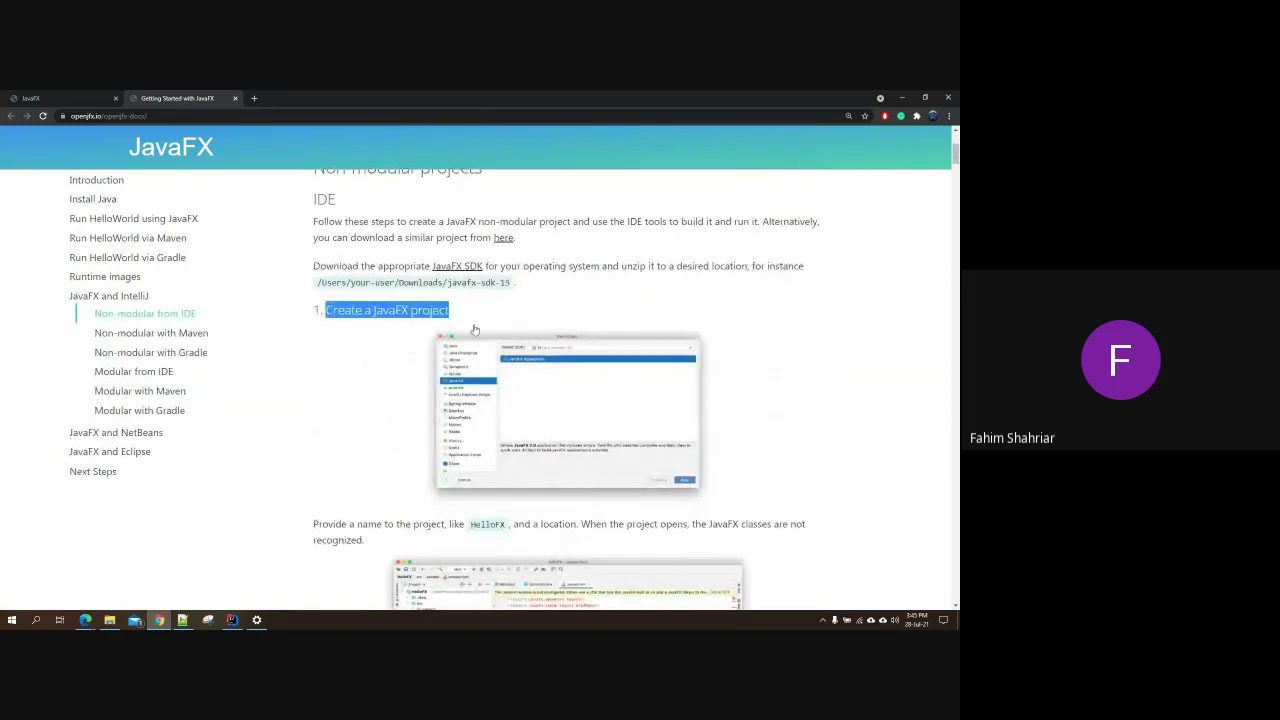
left_click(514, 370)
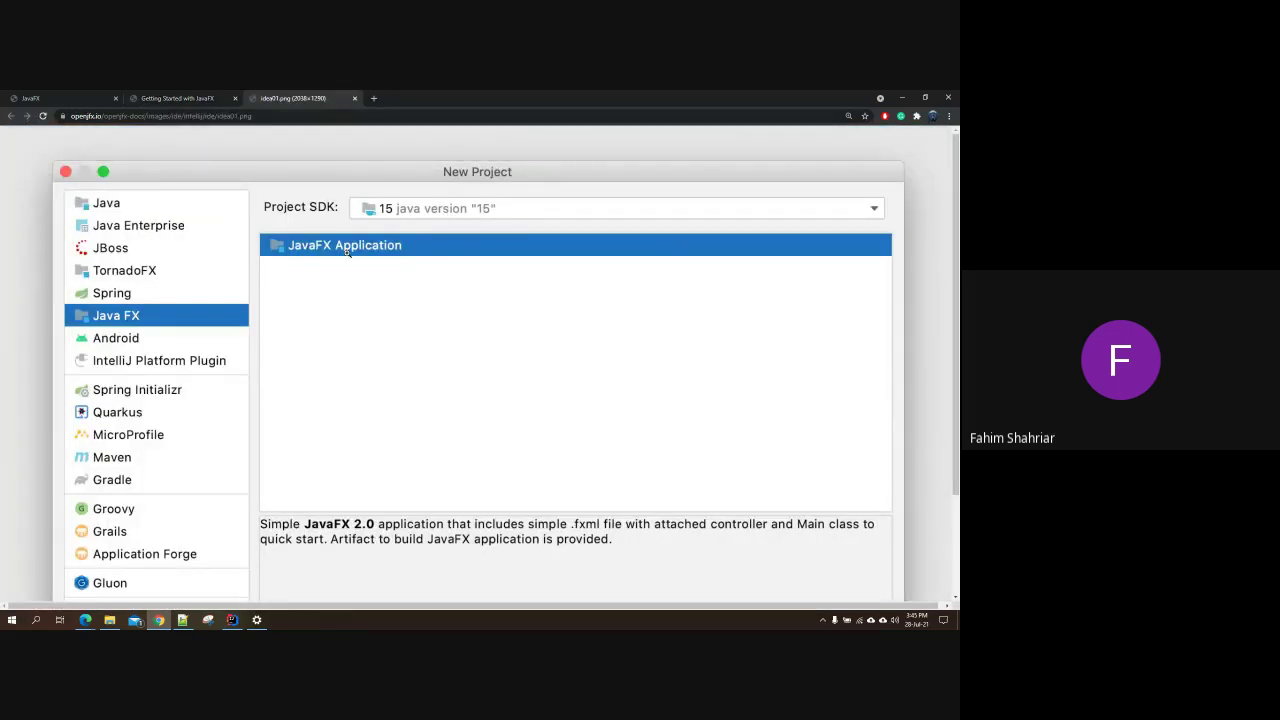
scroll(549, 331, "down", 2)
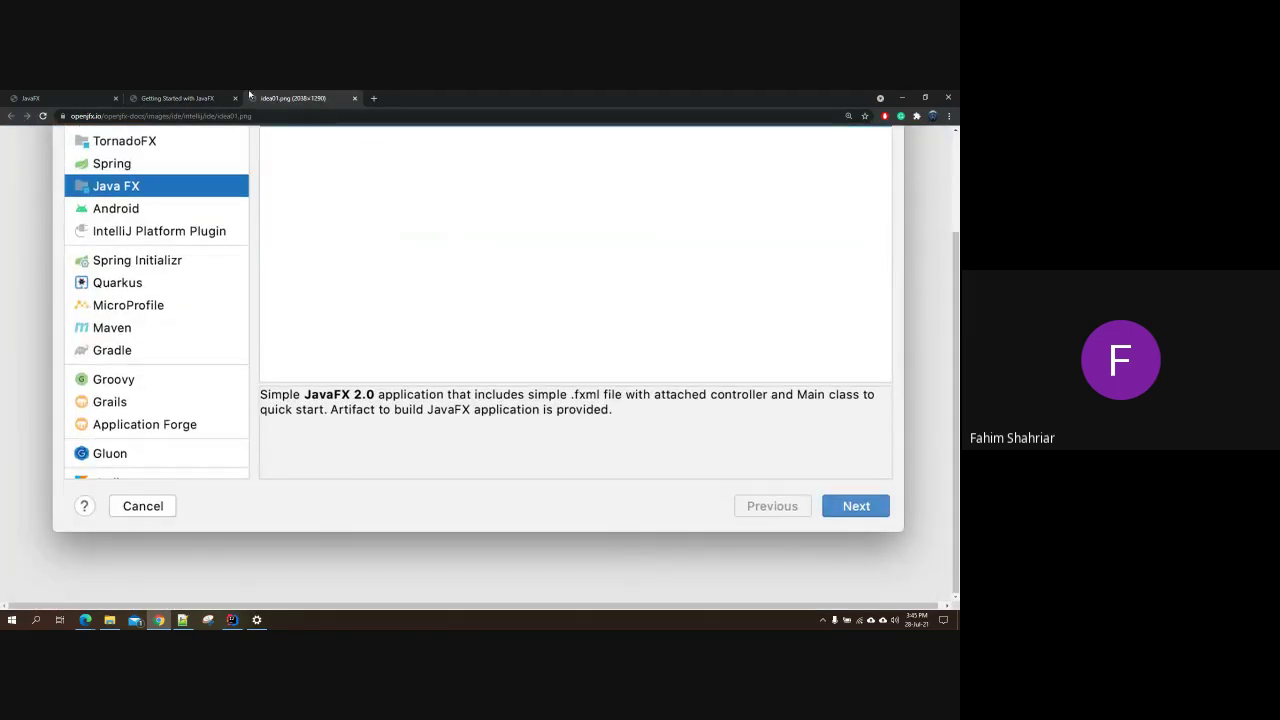
left_click(177, 98)
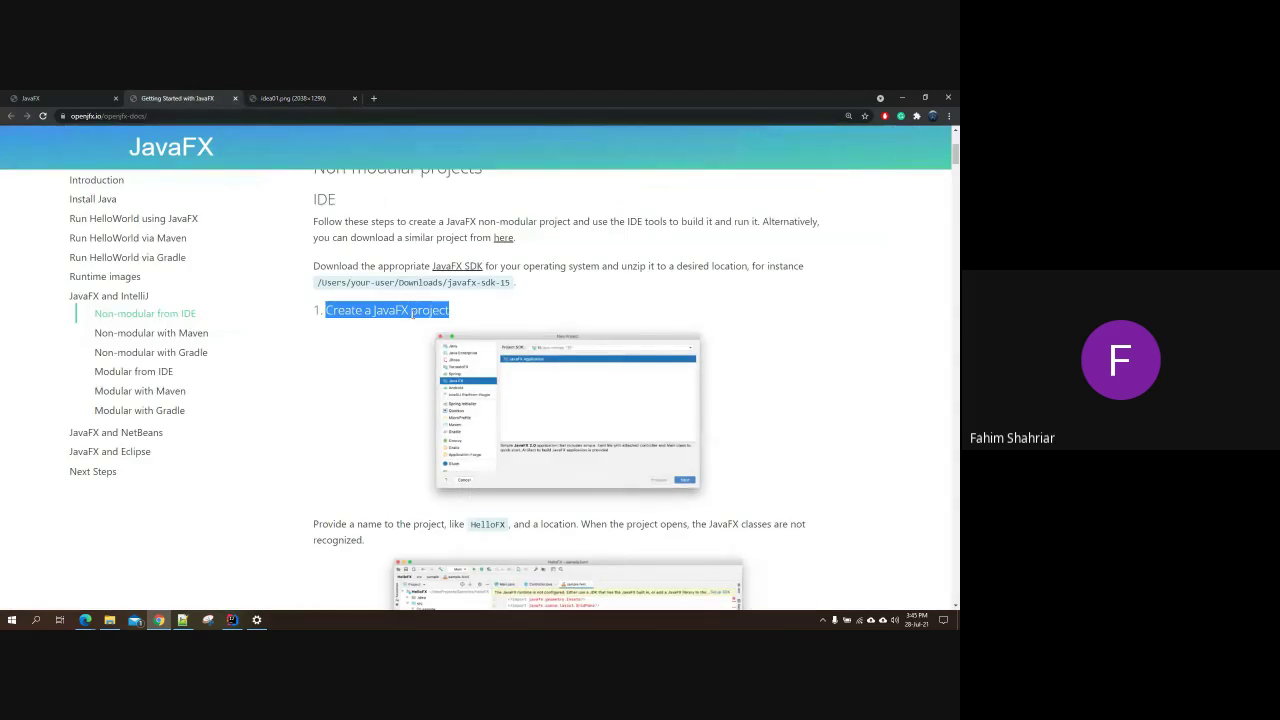
Step: Read the note on unrecognized JavaFX classes and the "Set JDK 15" and "Create a library" instructions, highlighting the key phrases
scroll(420, 329, "down", 2)
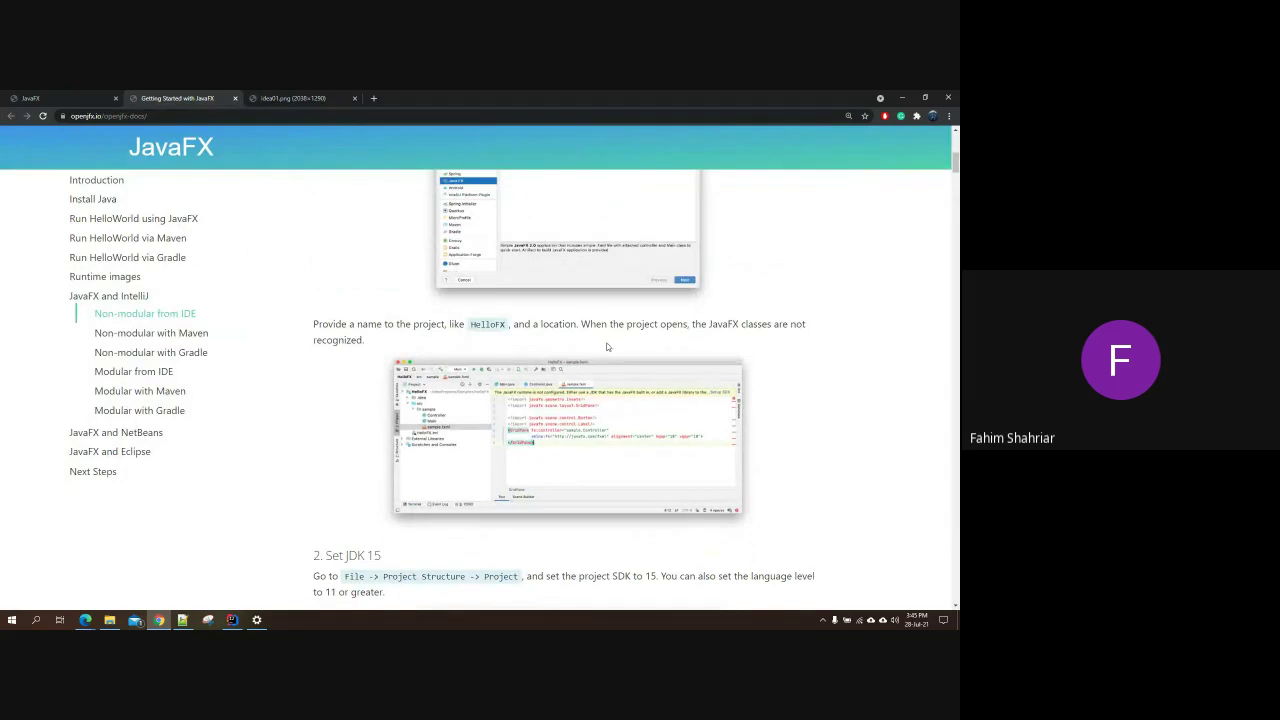
left_click_drag(709, 325, 365, 340)
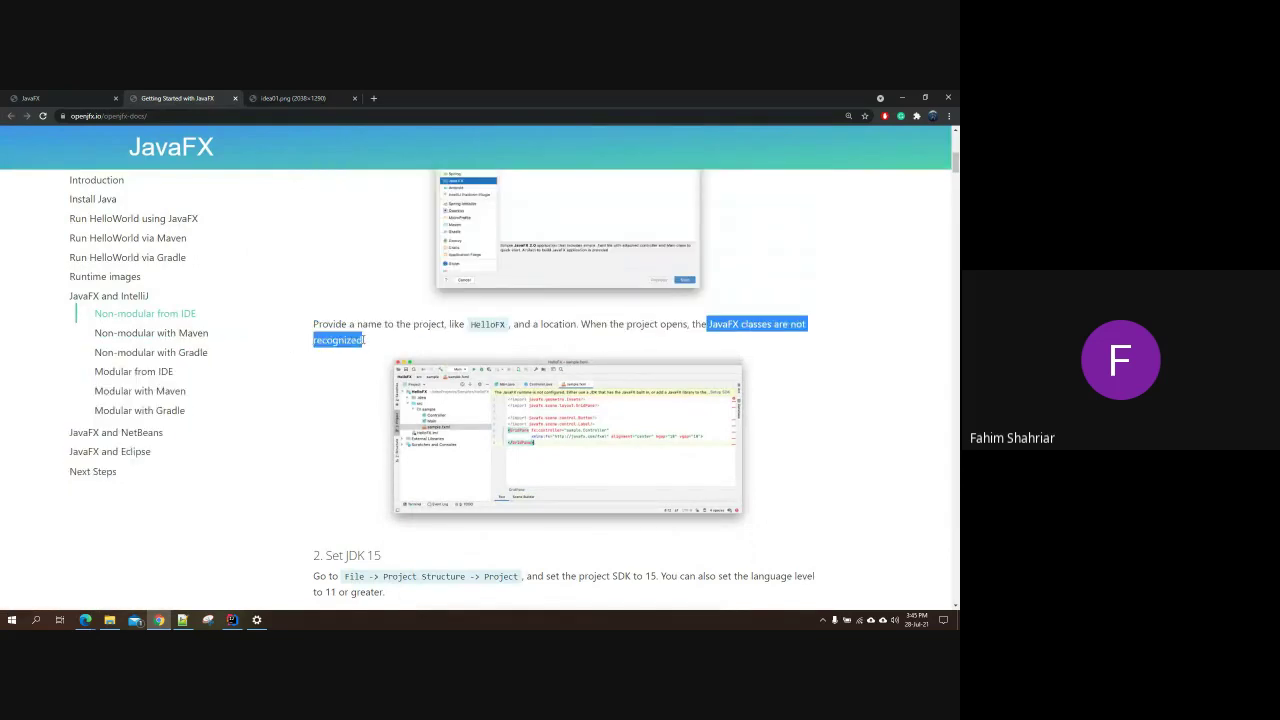
scroll(365, 340, "down", 5)
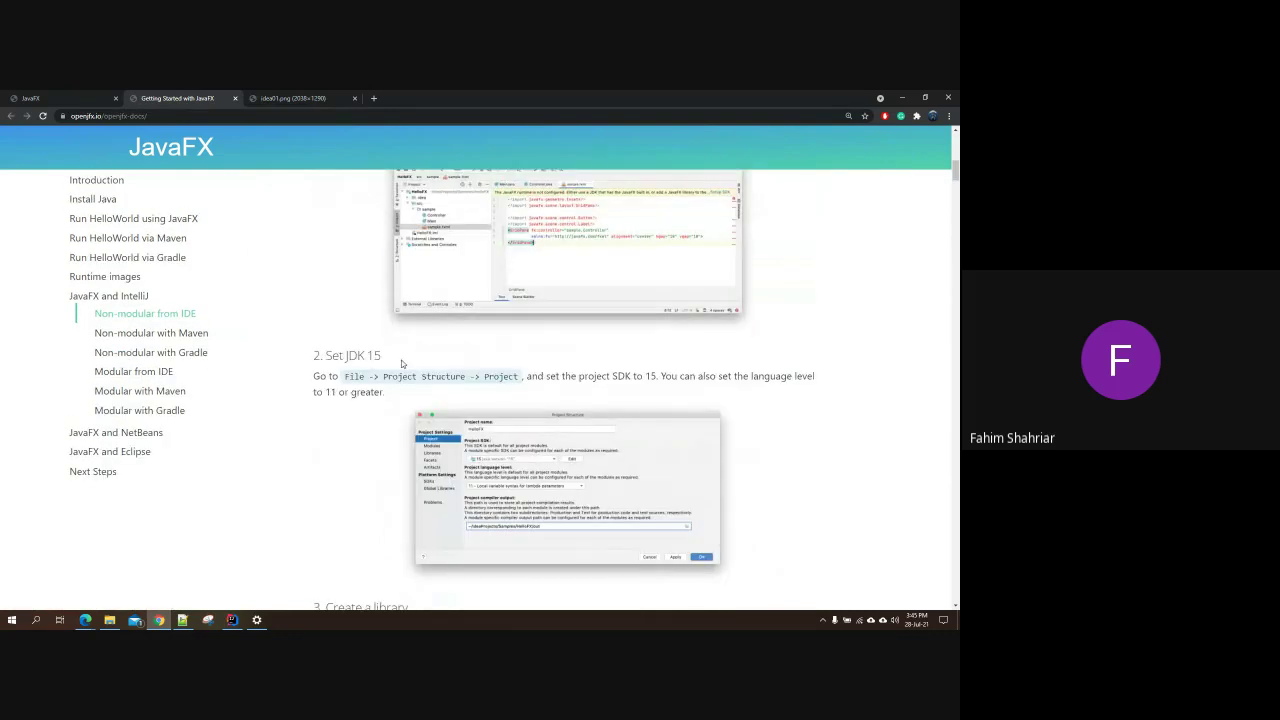
double_click(352, 326)
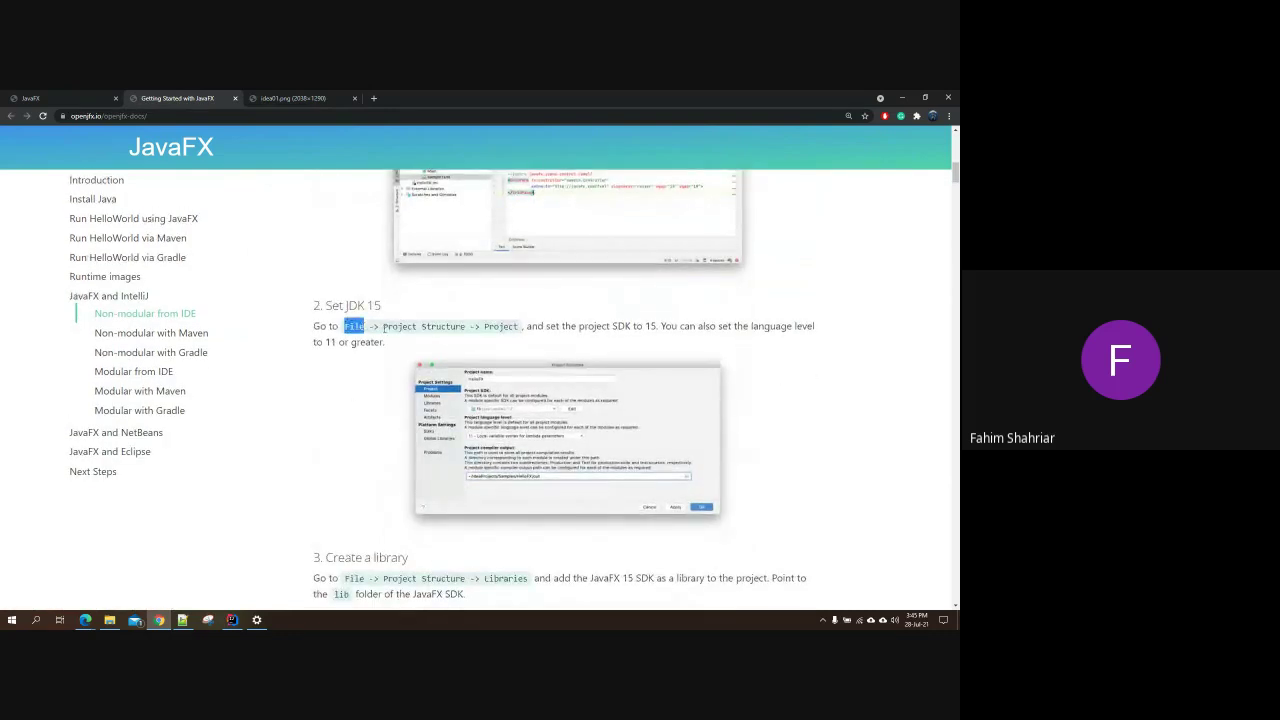
left_click_drag(383, 327, 501, 326)
scroll(512, 327, "down", 5)
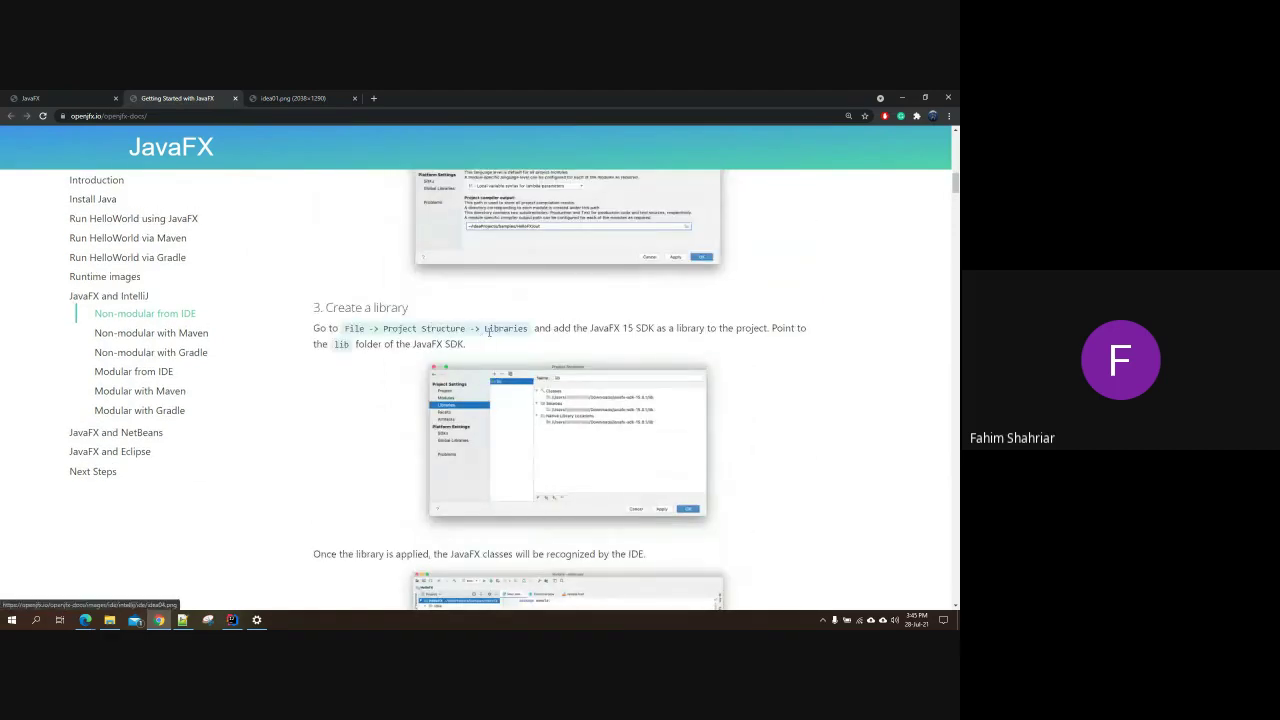
double_click(489, 332)
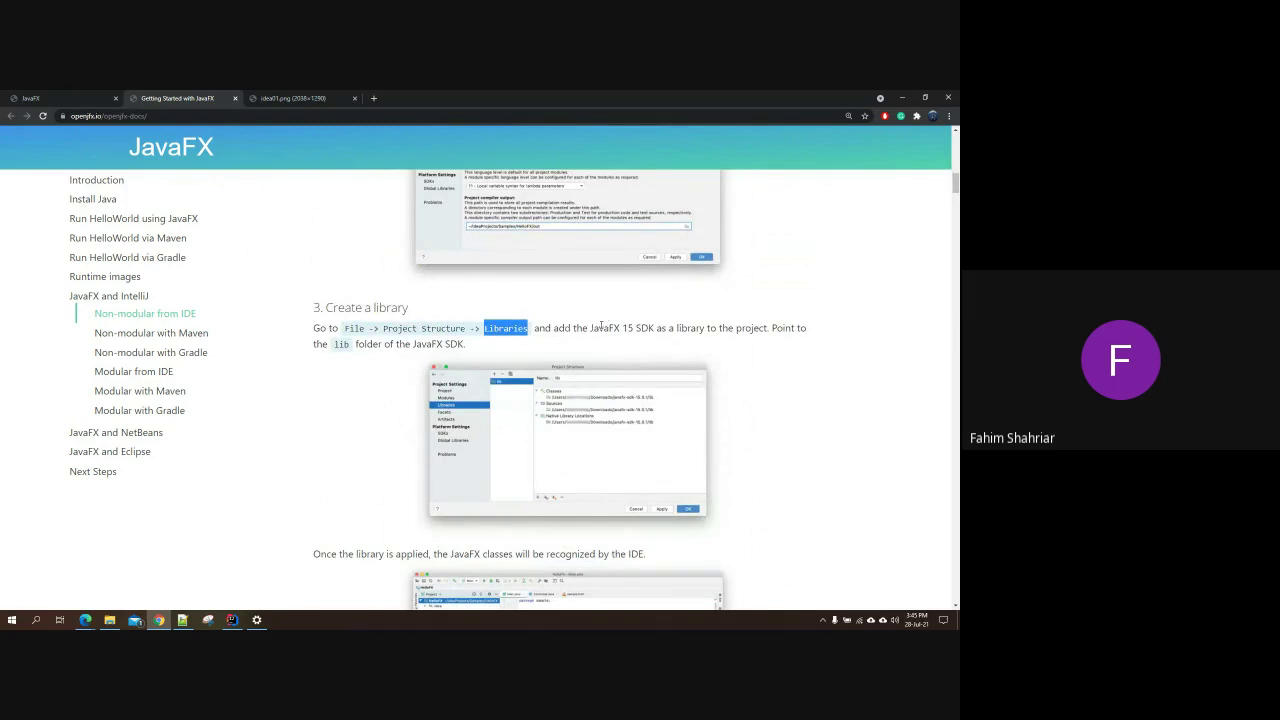
left_click_drag(590, 327, 705, 328)
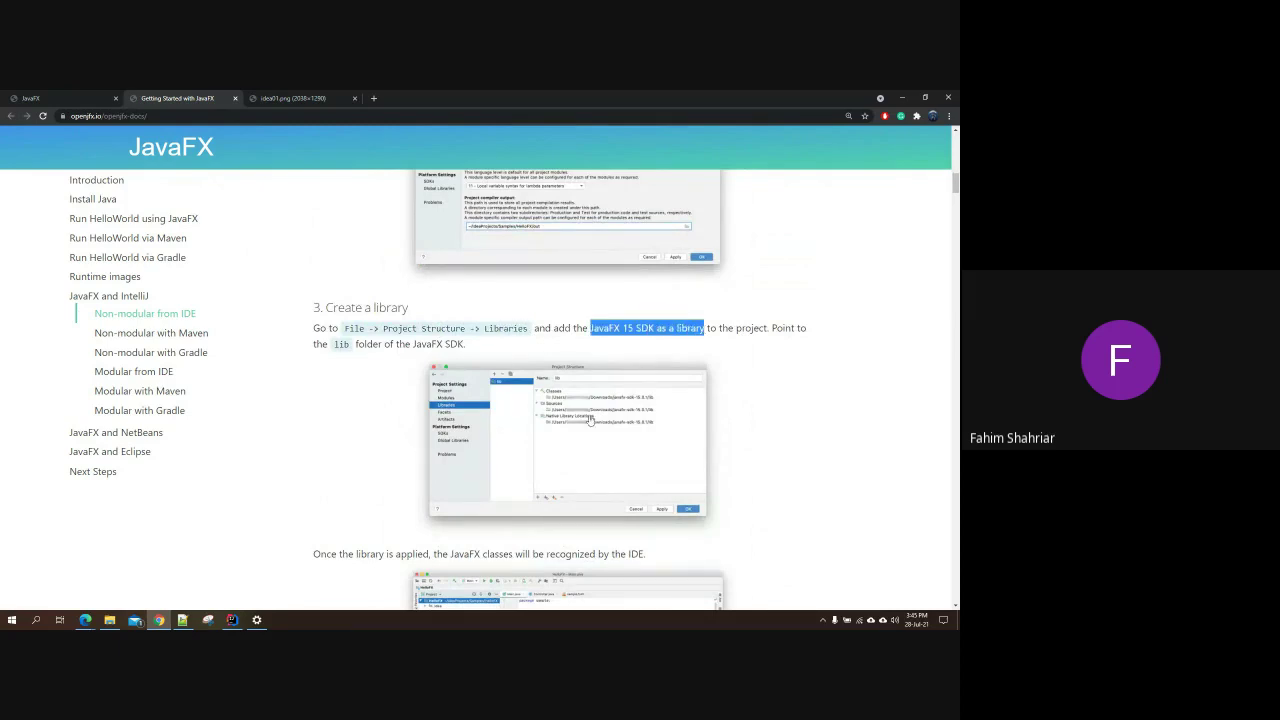
Step: Back in IntelliJ IDEA, open the project's library settings, start a new Java project library, and select the path text for replacement
left_click(230, 620)
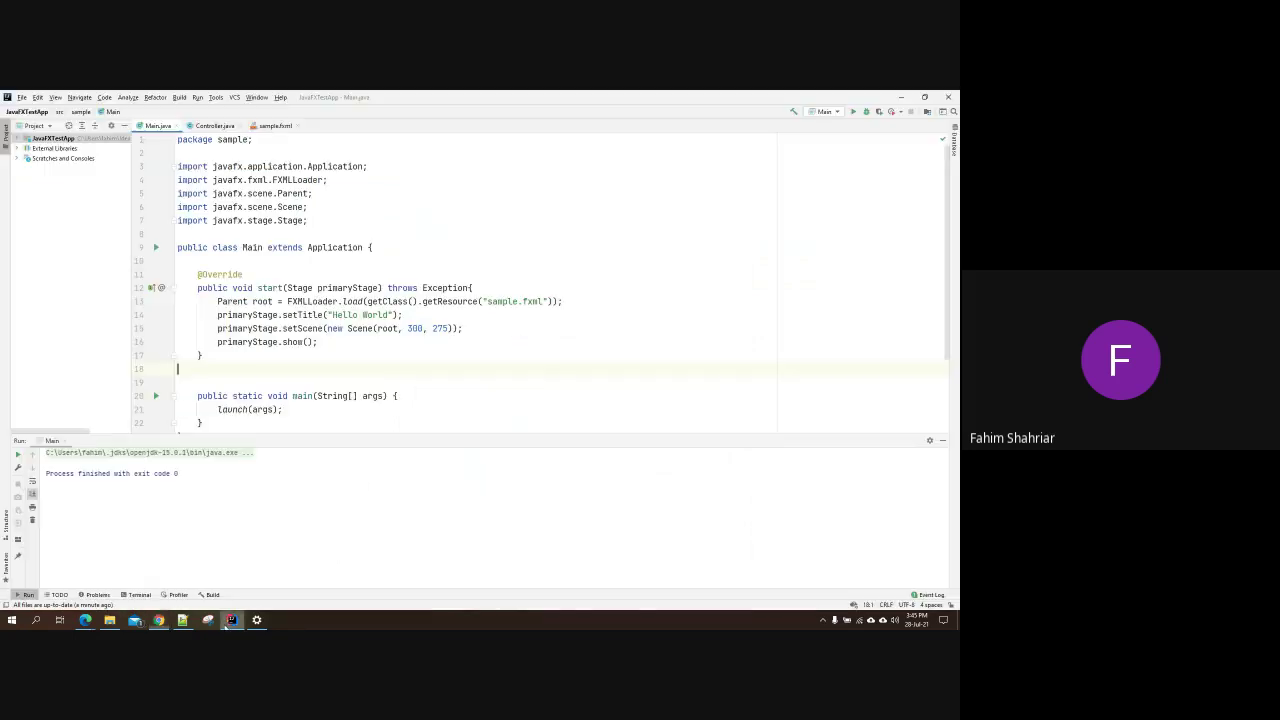
left_click(21, 97)
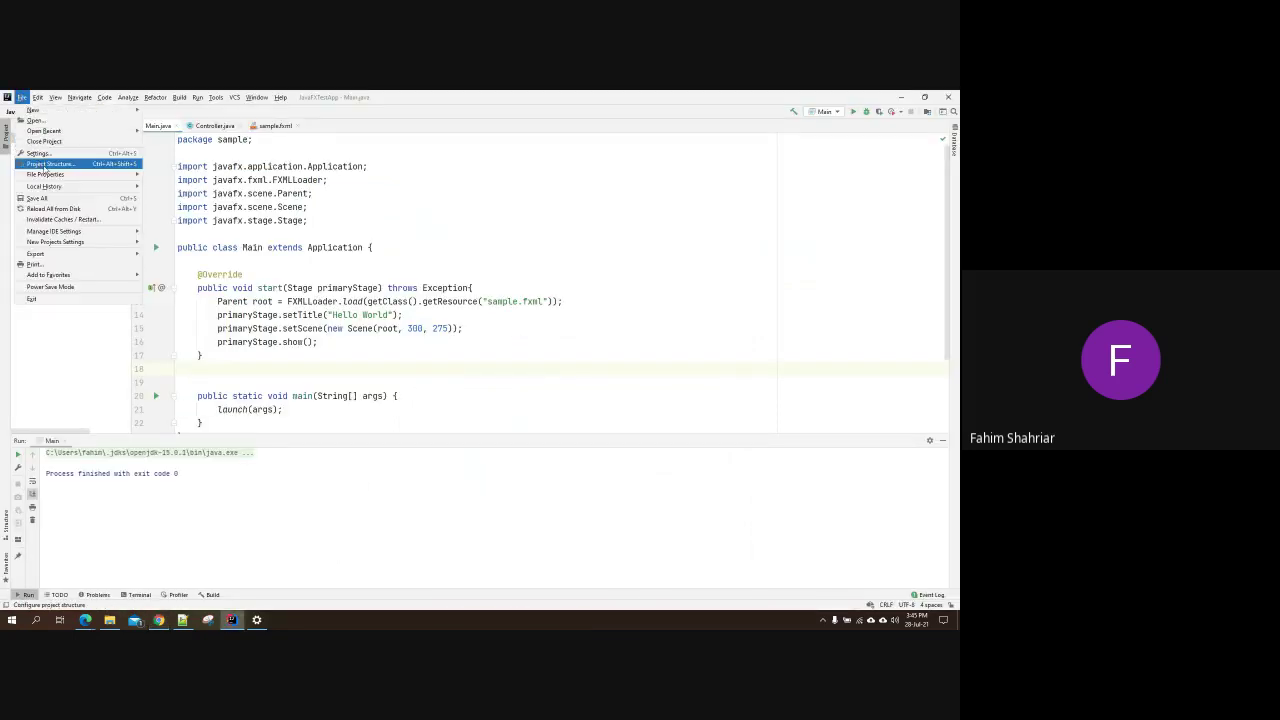
left_click(110, 166)
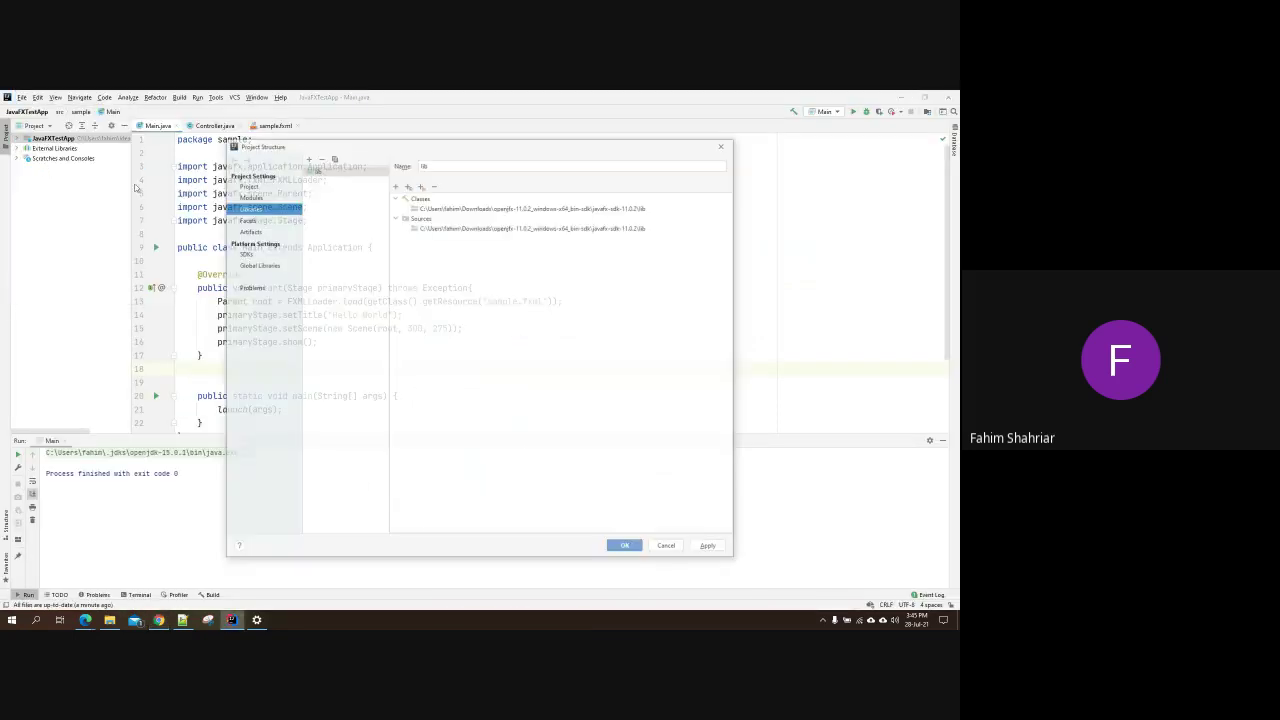
left_click(307, 158)
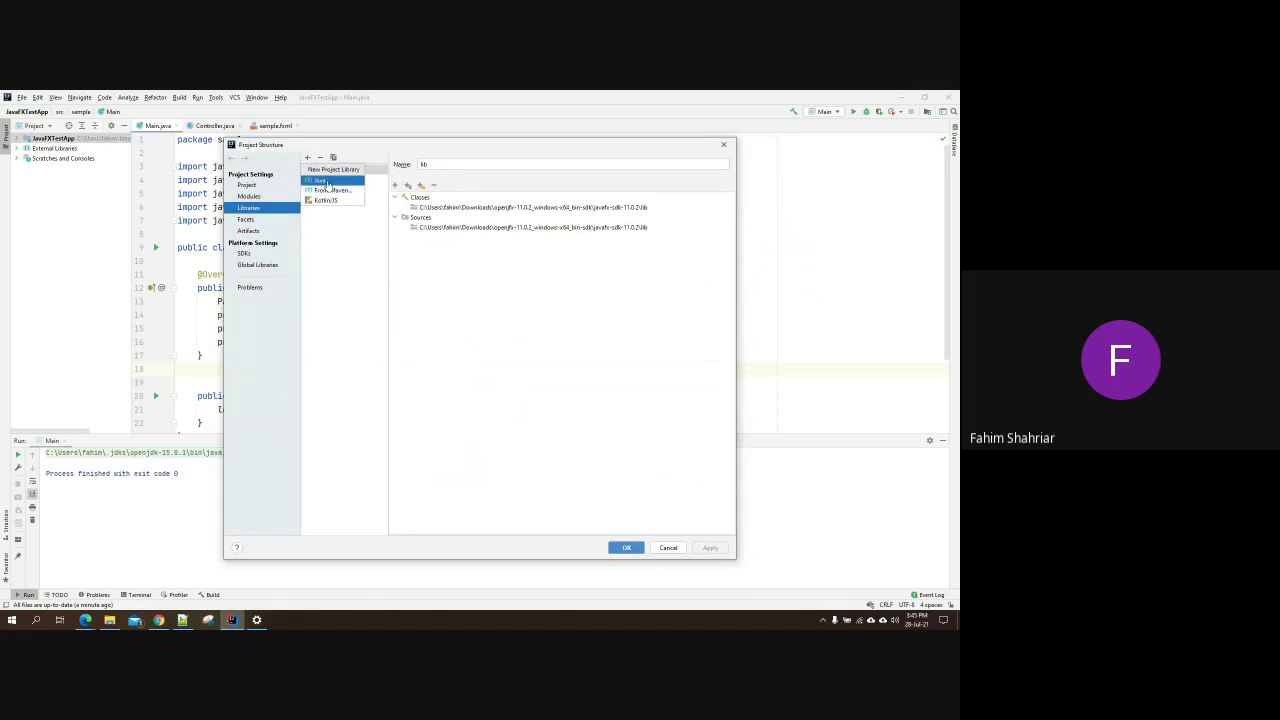
left_click(322, 180)
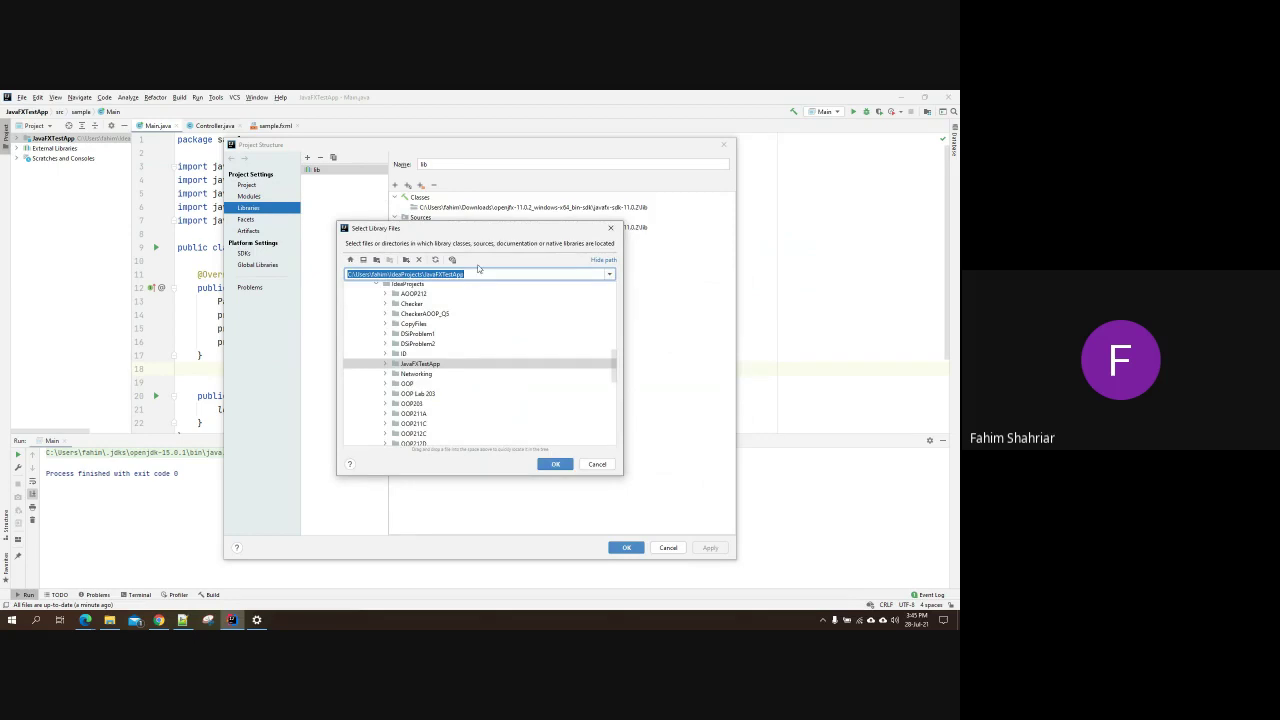
left_click_drag(480, 274, 344, 274)
Step: In File Explorer, go up from the JavaFX lib folder to Downloads and locate the openjfx-11.0.2_windows-x64_bin-sdk archive and extracted folder
left_click(109, 620)
left_click(342, 124)
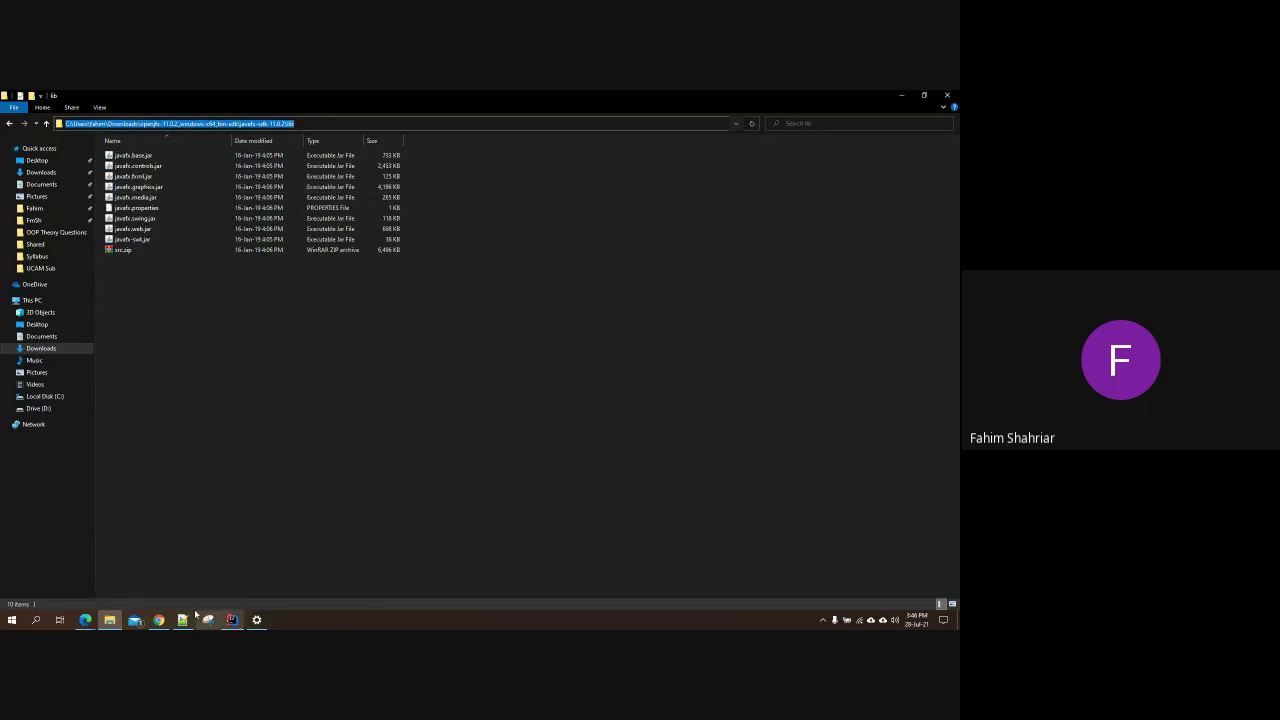
left_click(46, 124)
left_click(46, 124)
left_click(46, 124)
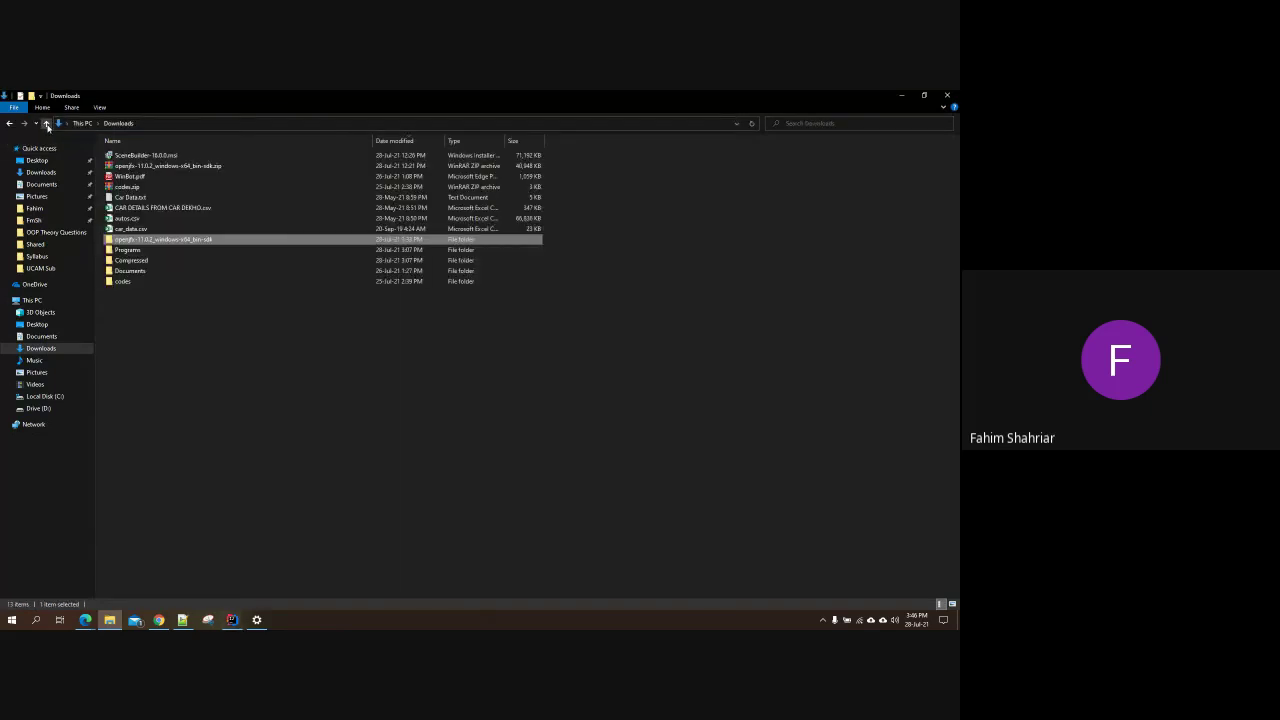
left_click(137, 366)
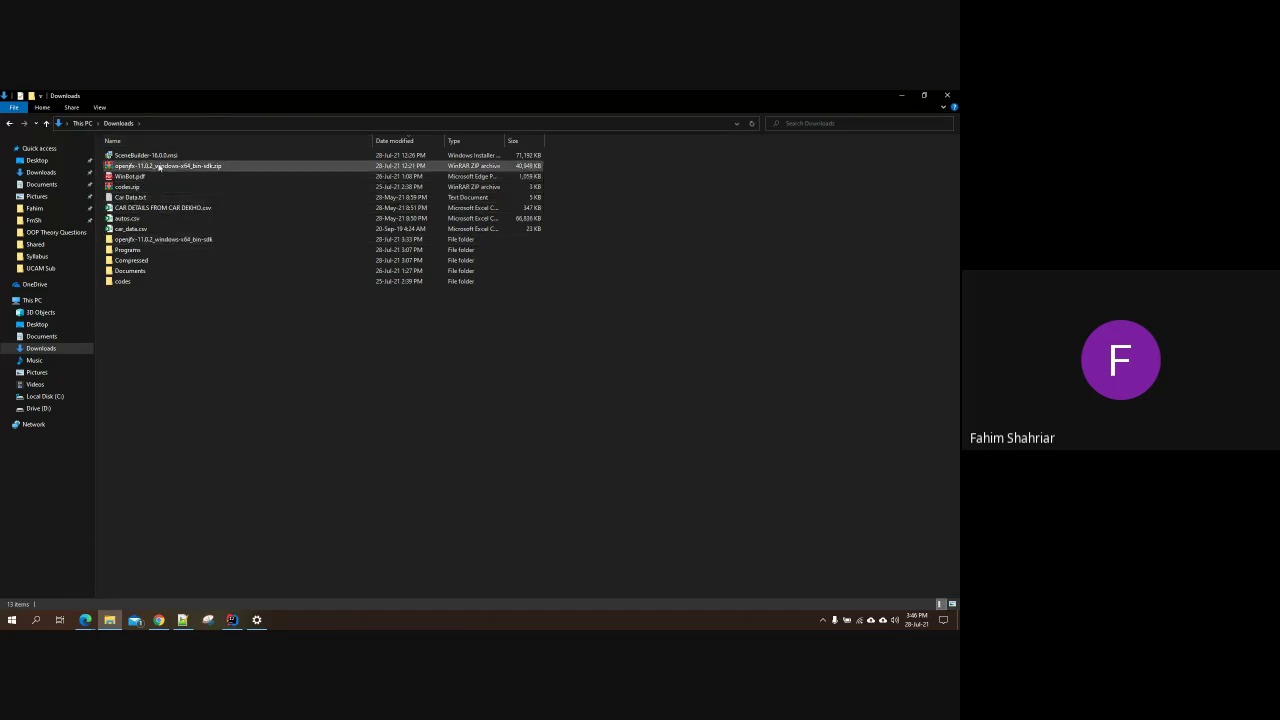
left_click_drag(178, 166, 186, 240)
Step: Open the lib folder of javafx-sdk-11.0.2 inside the extracted openjfx-11.0.2_windows-x64_bin-sdk folder and copy its full path
double_click(186, 238)
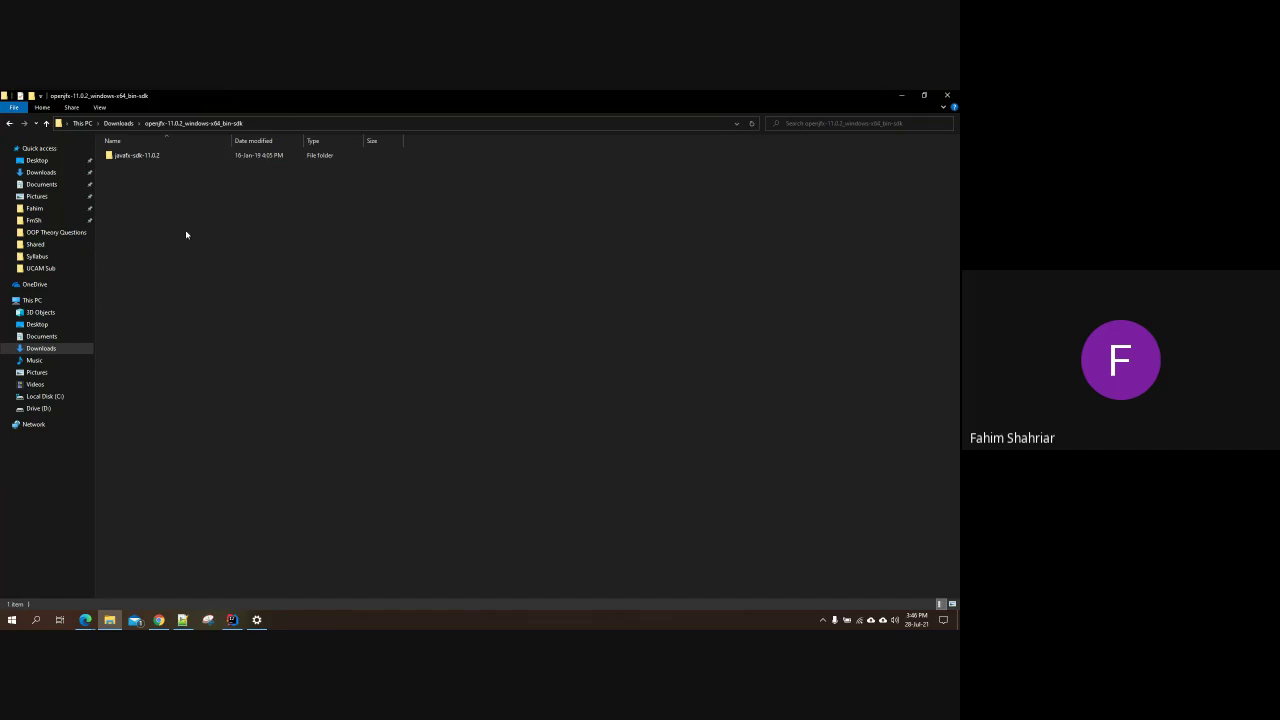
left_click(140, 158)
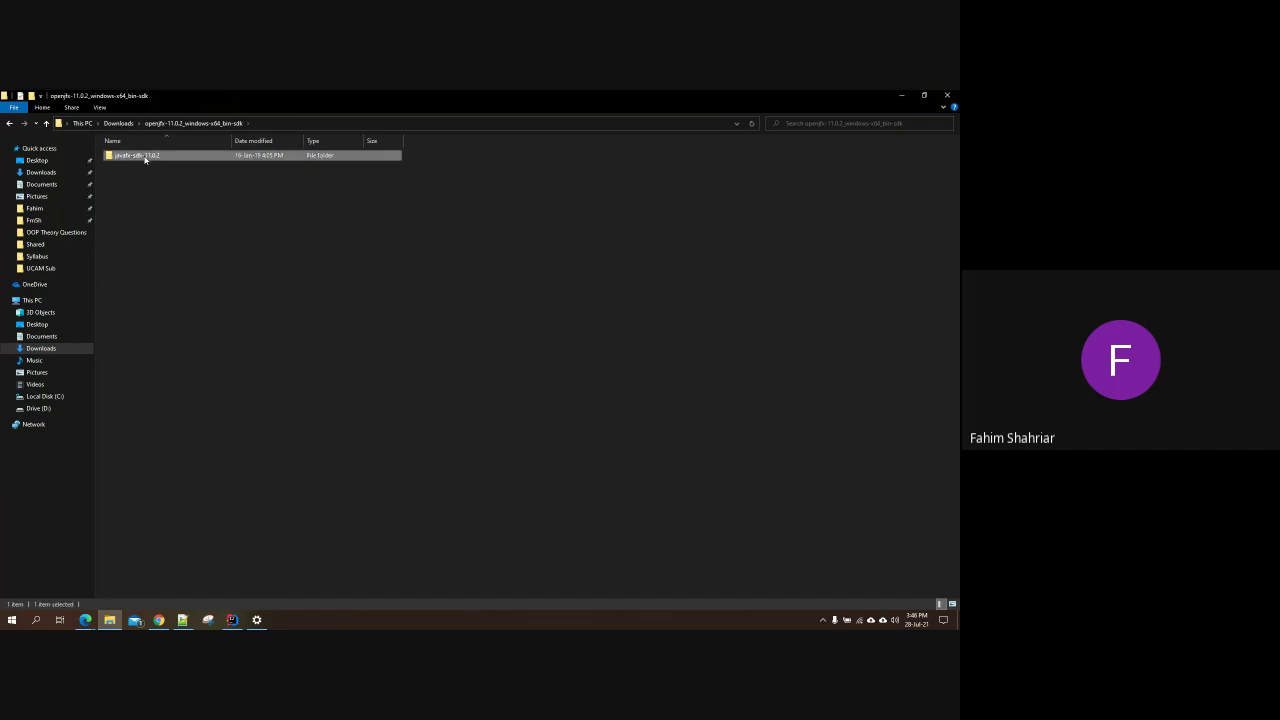
double_click(145, 159)
left_click(118, 176)
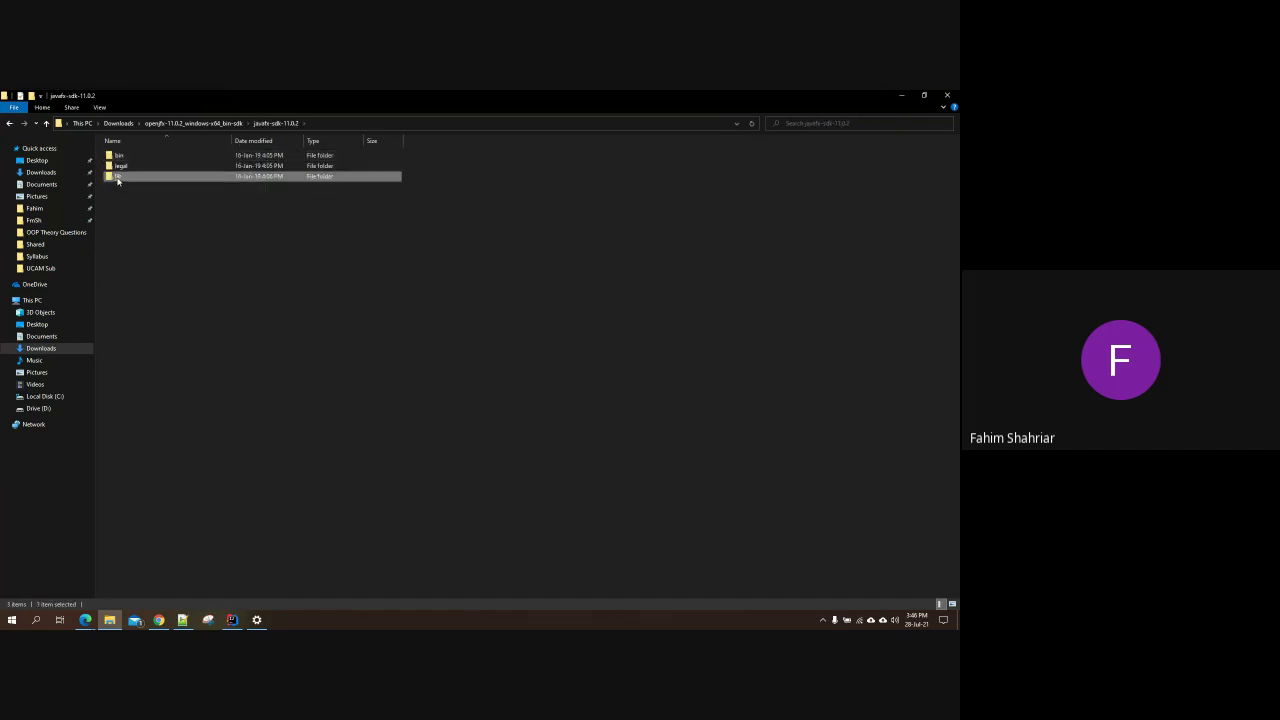
double_click(118, 178)
left_click(337, 123)
key("ctrl+c")
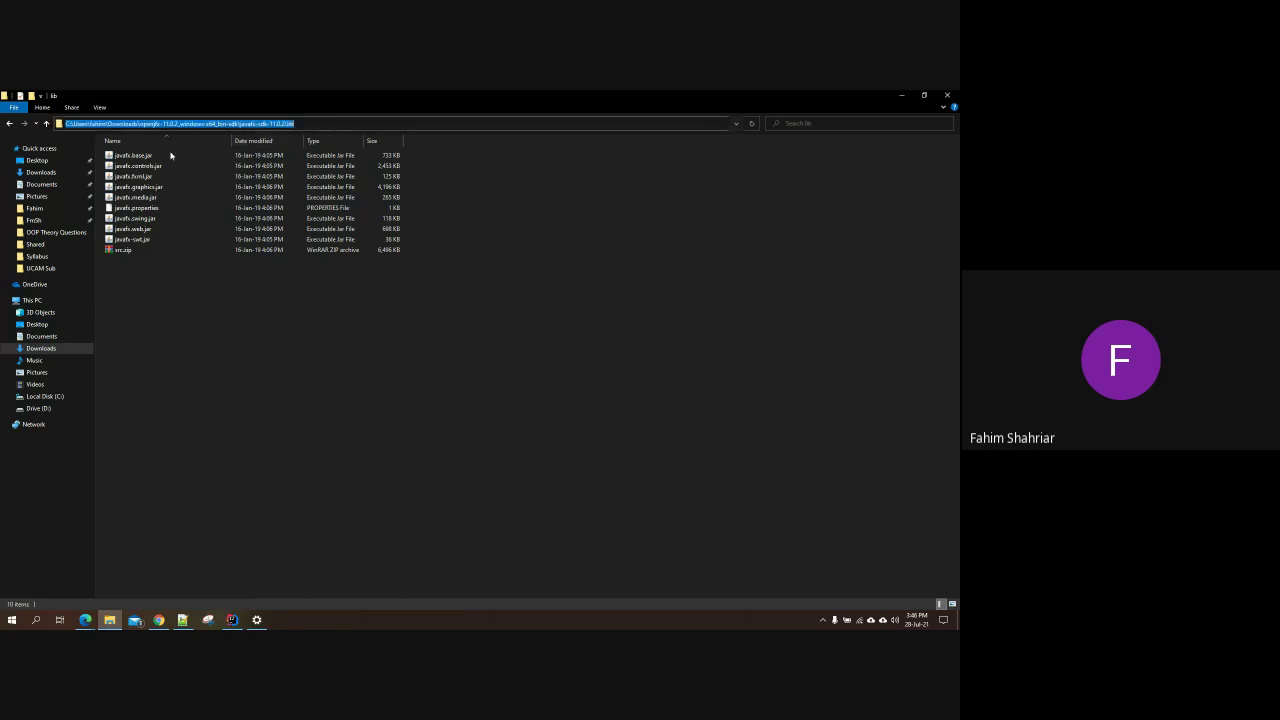
Step: Back in IntelliJ IDEA, enter the copied javafx-sdk-11.0.2\lib path for the new library, cancel the file selection, and close Project Structure with OK
left_click(231, 620)
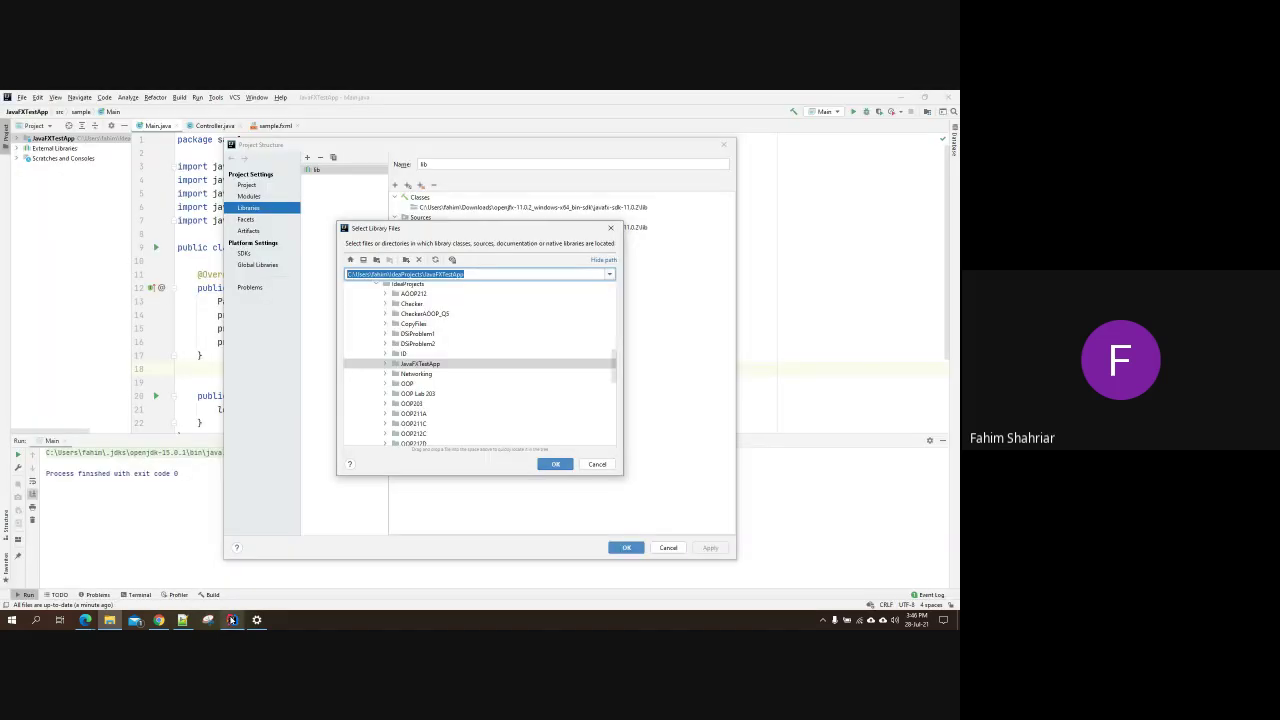
key("ctrl+v")
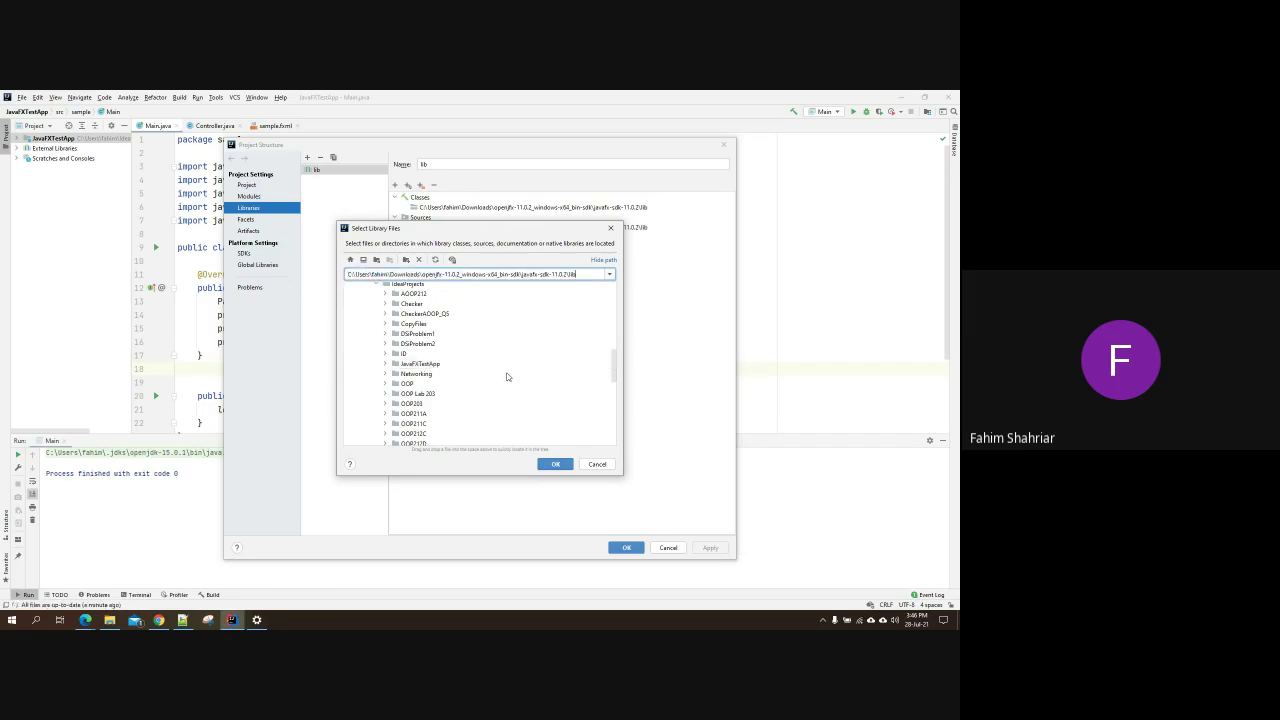
left_click(423, 364)
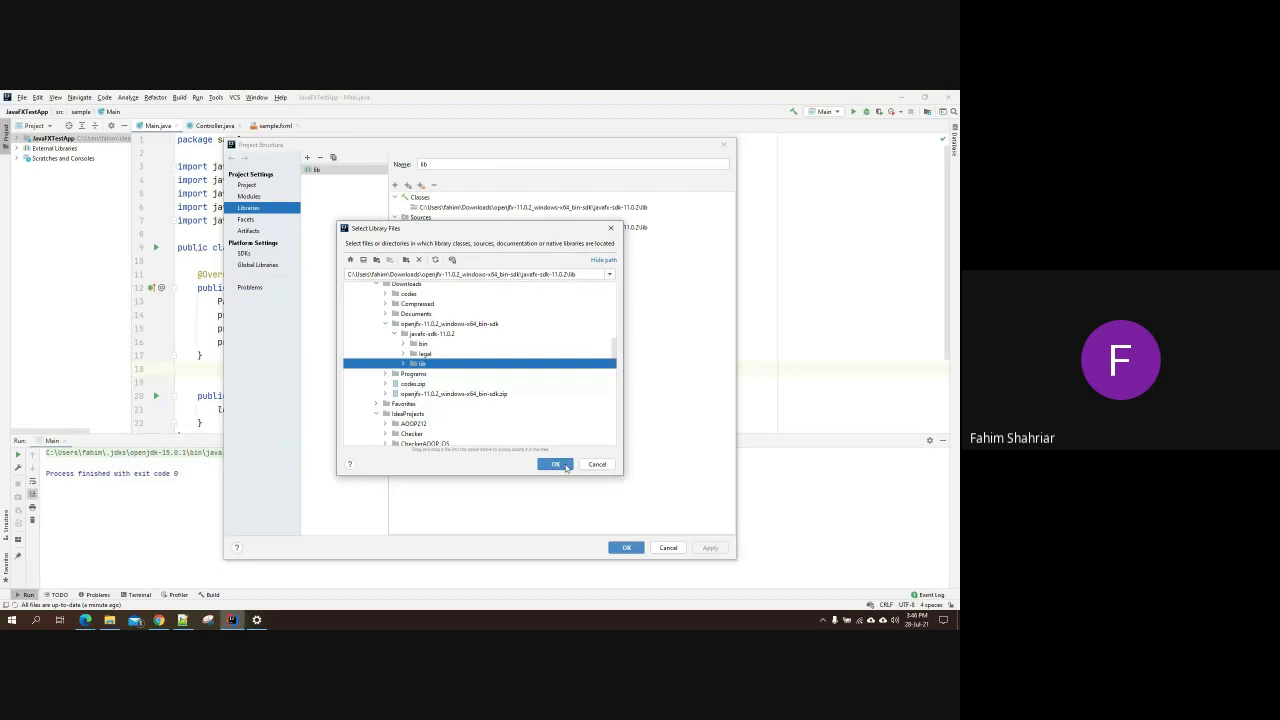
left_click(595, 465)
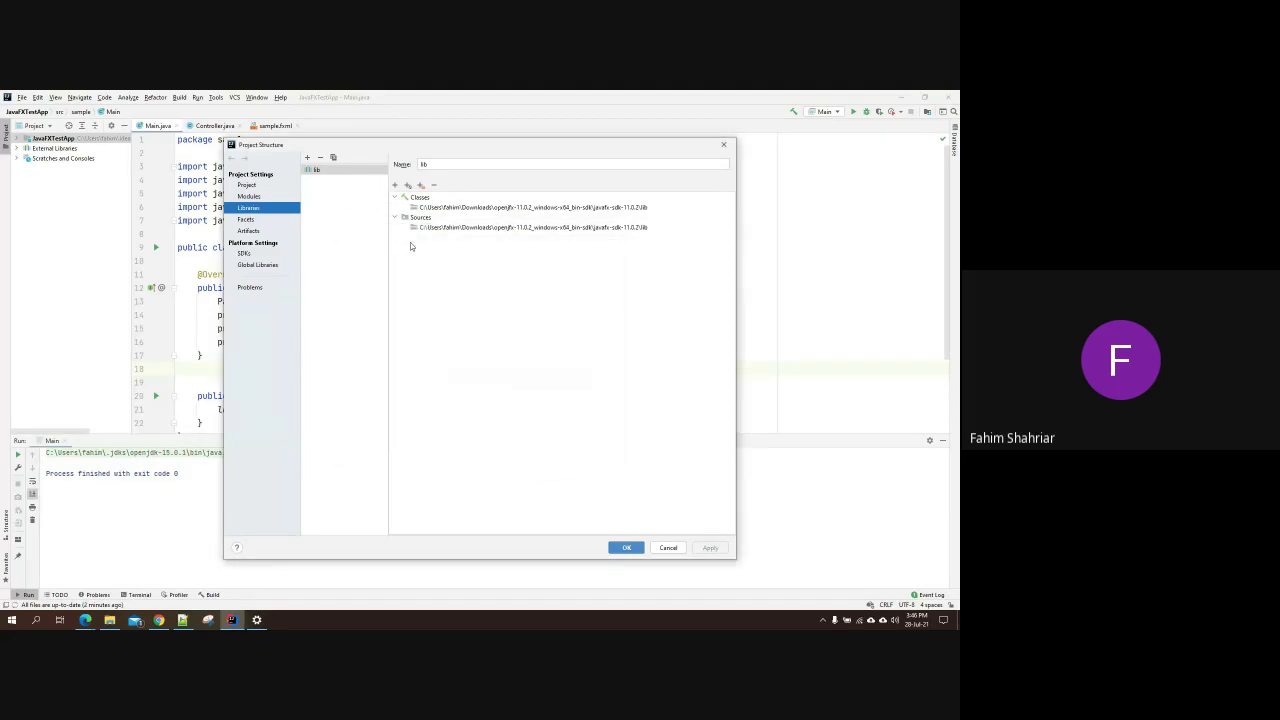
left_click(625, 549)
left_click(627, 548)
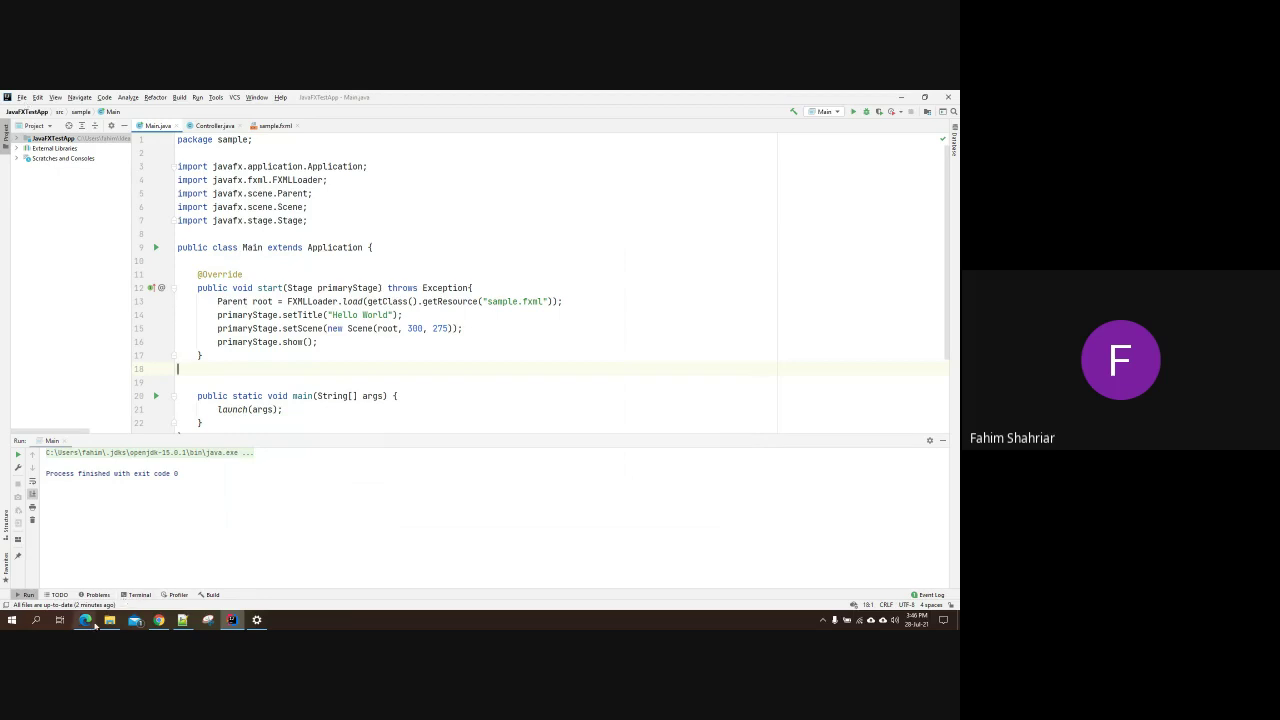
Step: Switch to Chrome and copy the Windows VM options line from the Add VM options section of the openjfx.io guide
left_click(159, 620)
scroll(380, 400, "down", 3)
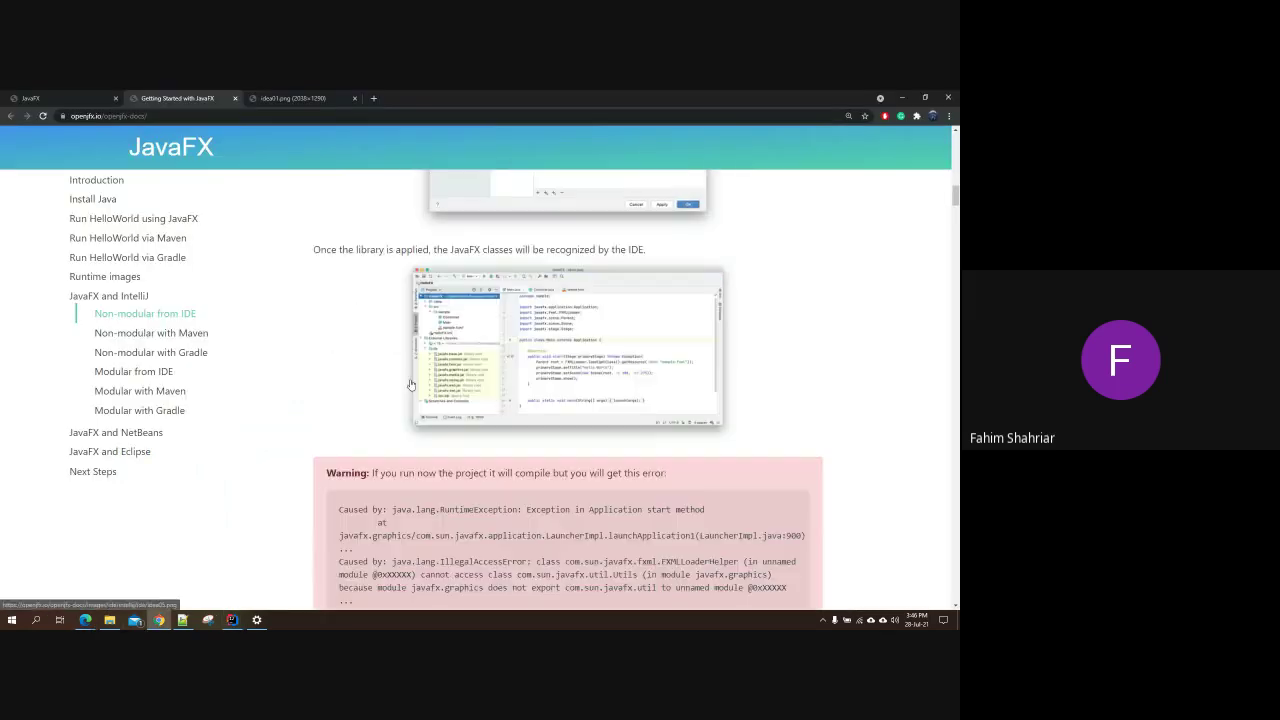
scroll(410, 385, "down", 4)
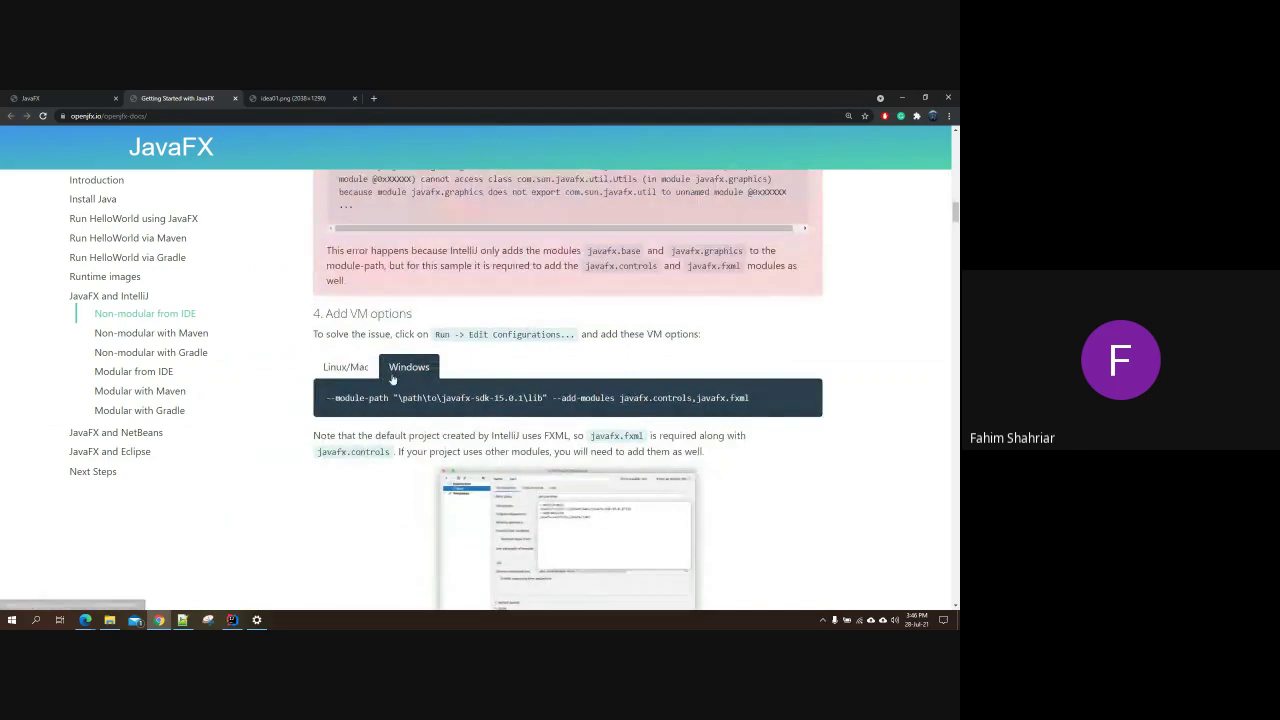
left_click_drag(756, 399, 345, 396)
key("ctrl+c")
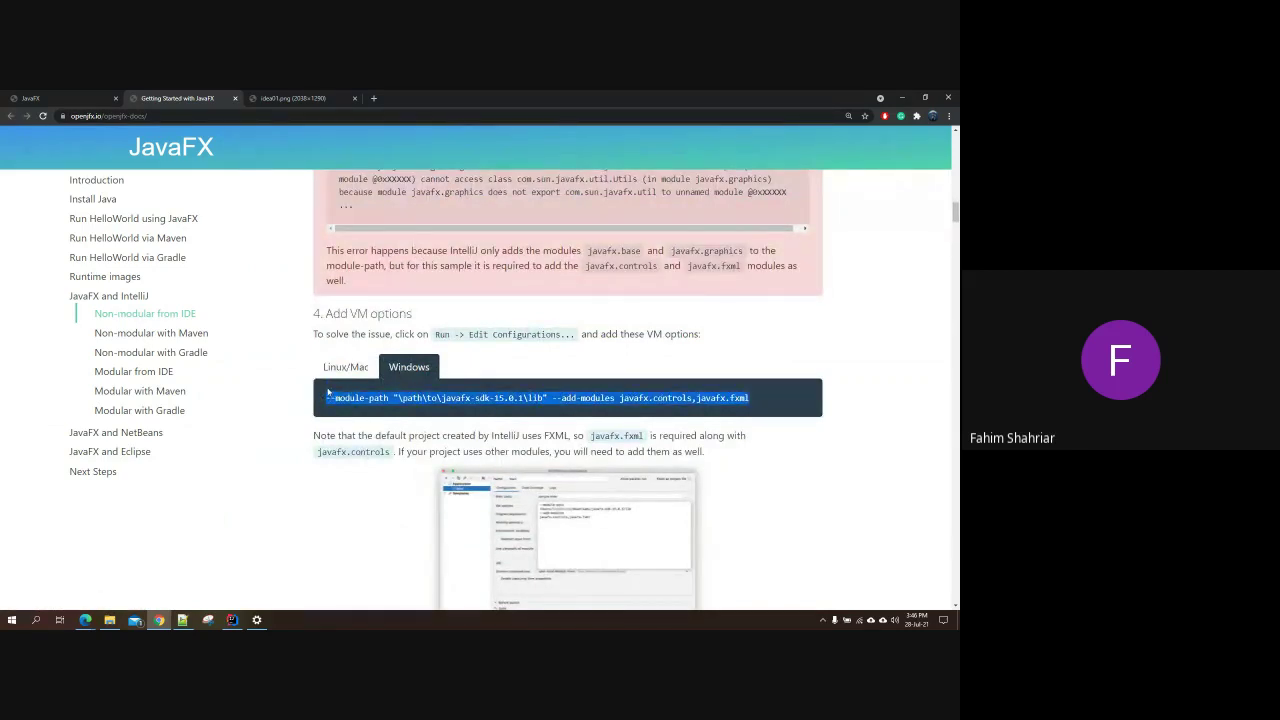
Step: Back in IntelliJ IDEA, hide the run output, paste the VM options line below the Main class, and delete its placeholder path between the quotes
left_click(232, 620)
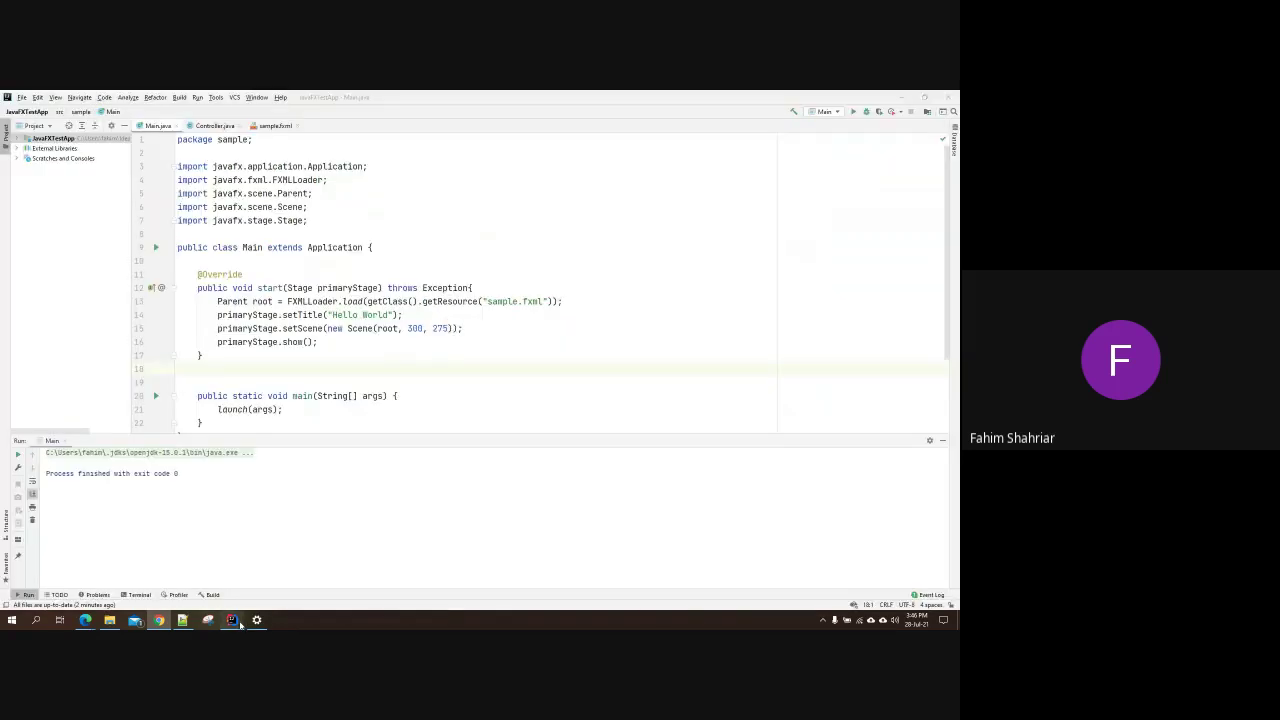
left_click(942, 440)
left_click(206, 458)
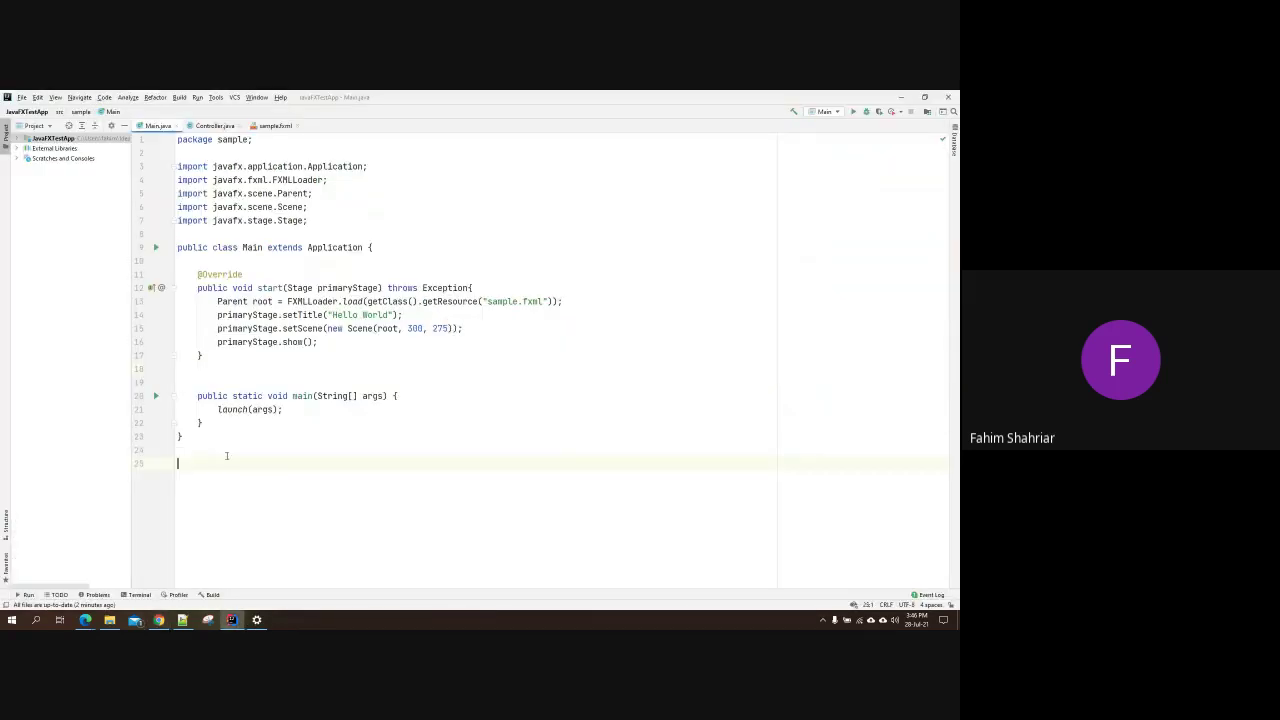
key("ctrl+v")
left_click_drag(252, 463, 403, 465)
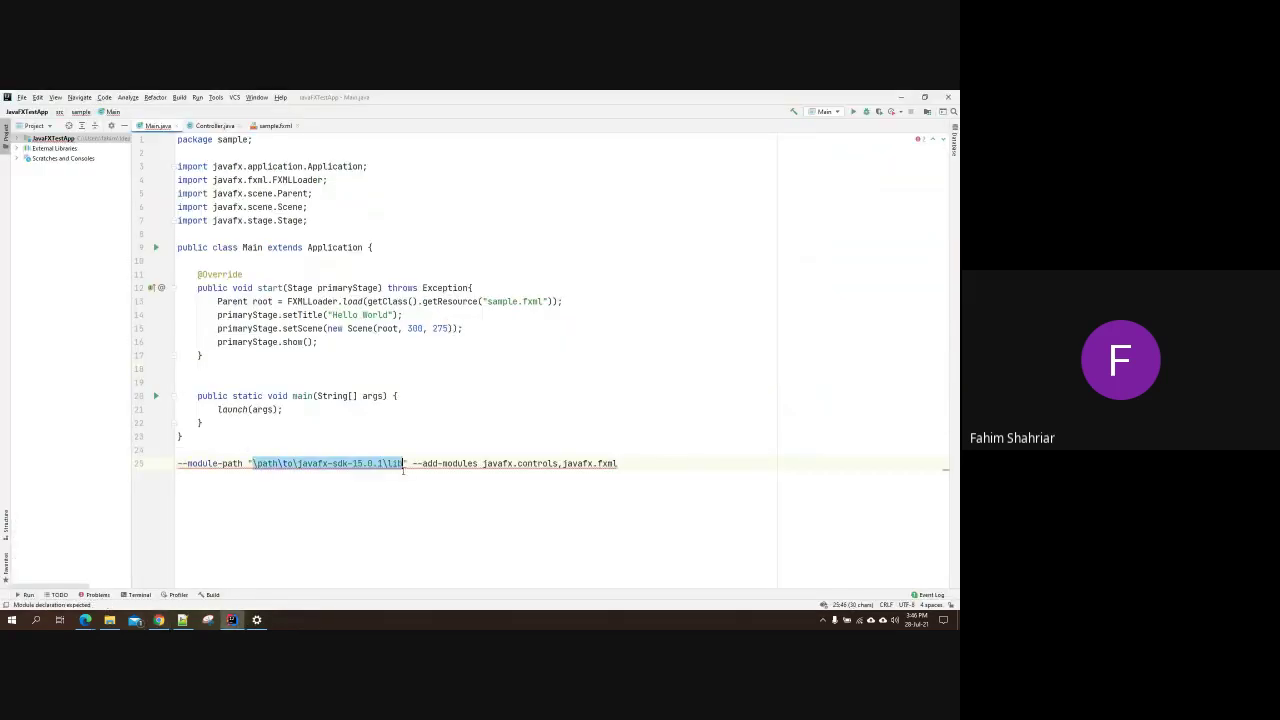
key("BackSpace")
Step: Copy the javafx-sdk-11.0.2\lib folder path from File Explorer, insert it between the module-path quotes in IntelliJ IDEA, and select the complete line
left_click(120, 619)
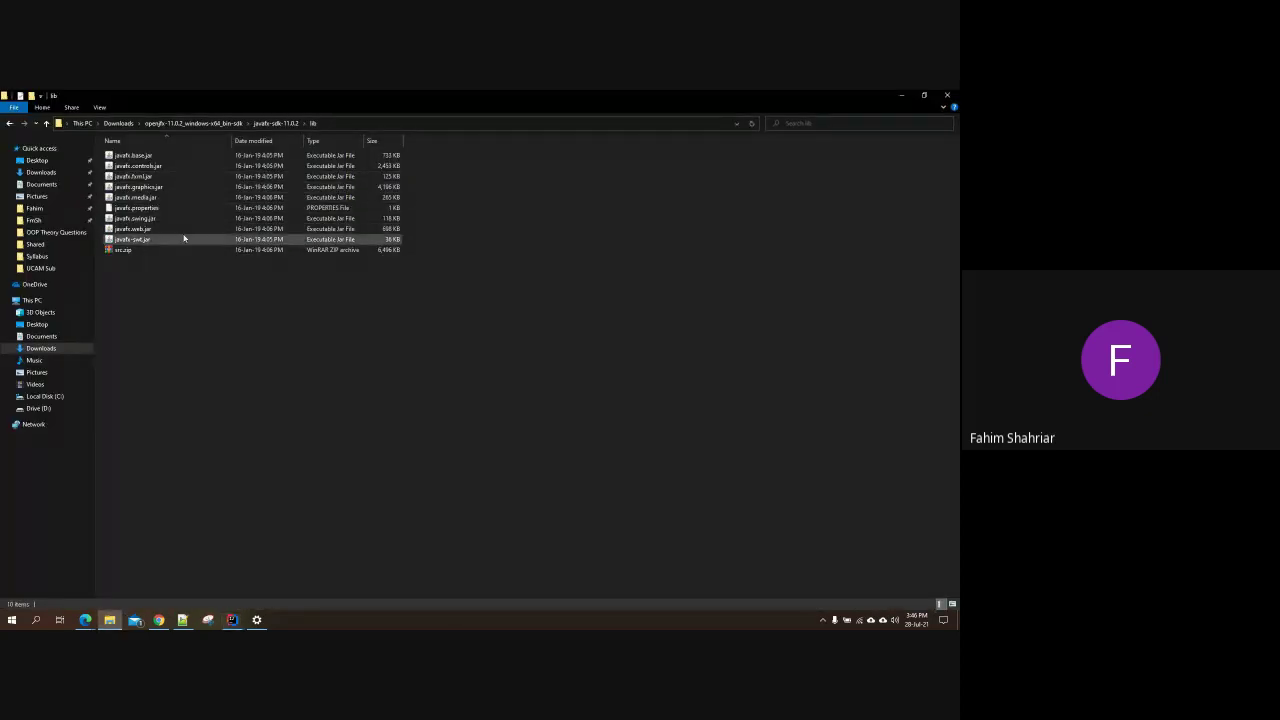
left_click(352, 125)
key("ctrl+c")
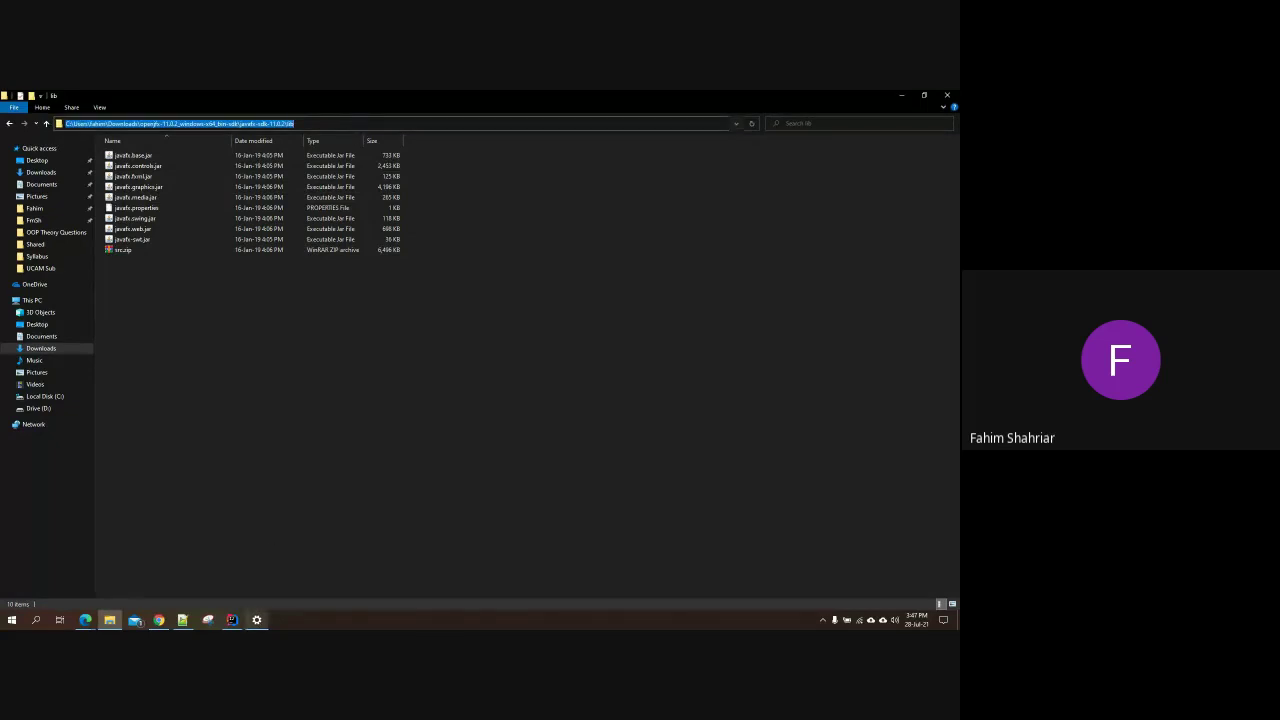
left_click(231, 620)
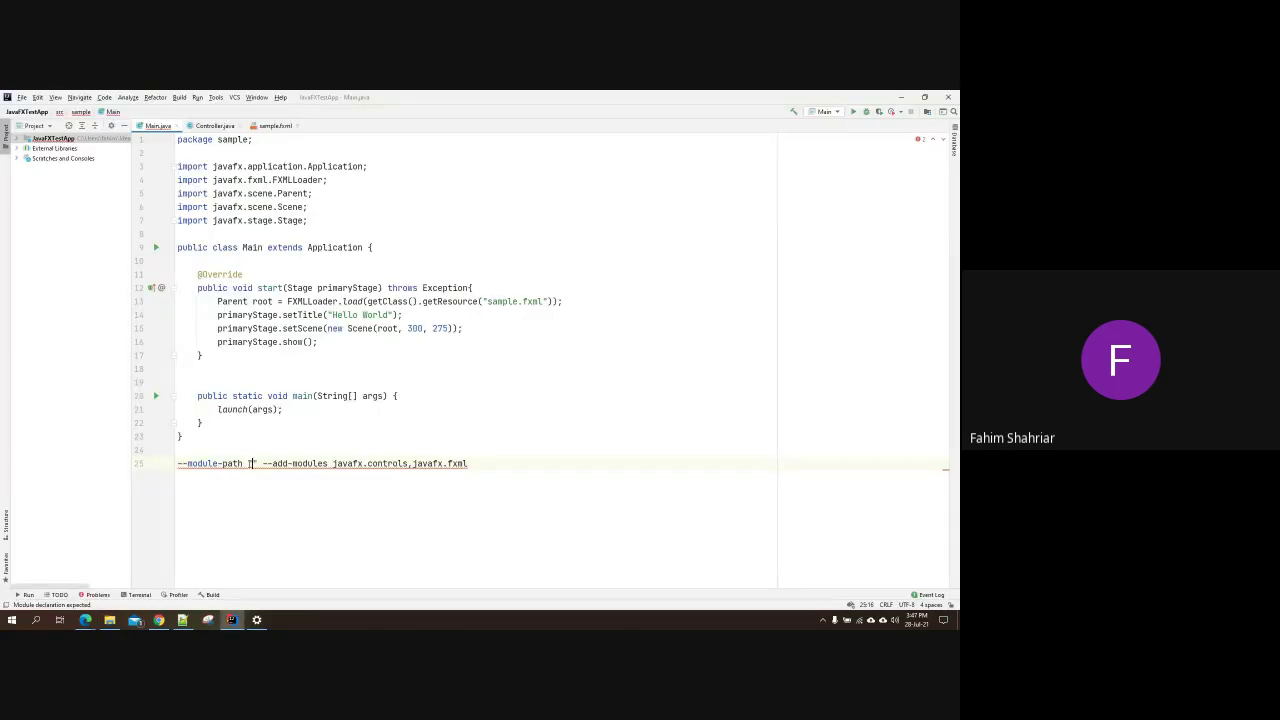
left_click(252, 463)
key("ctrl+v")
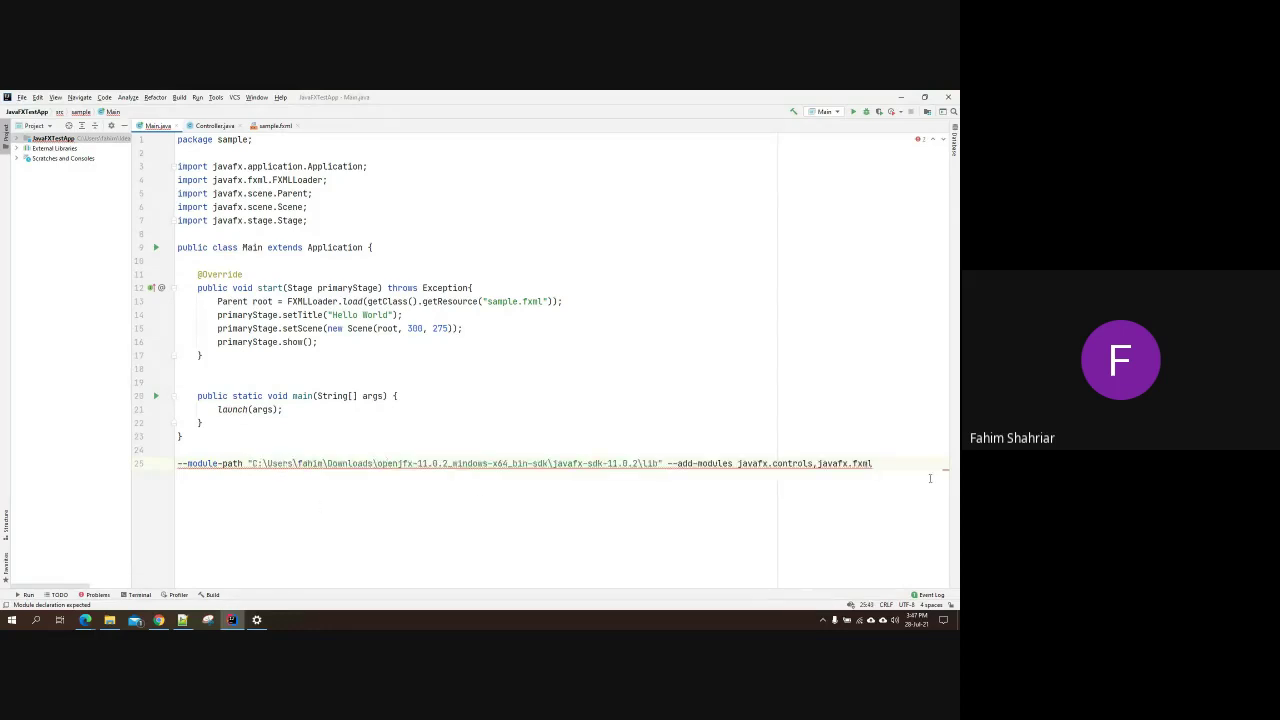
left_click_drag(878, 463, 173, 483)
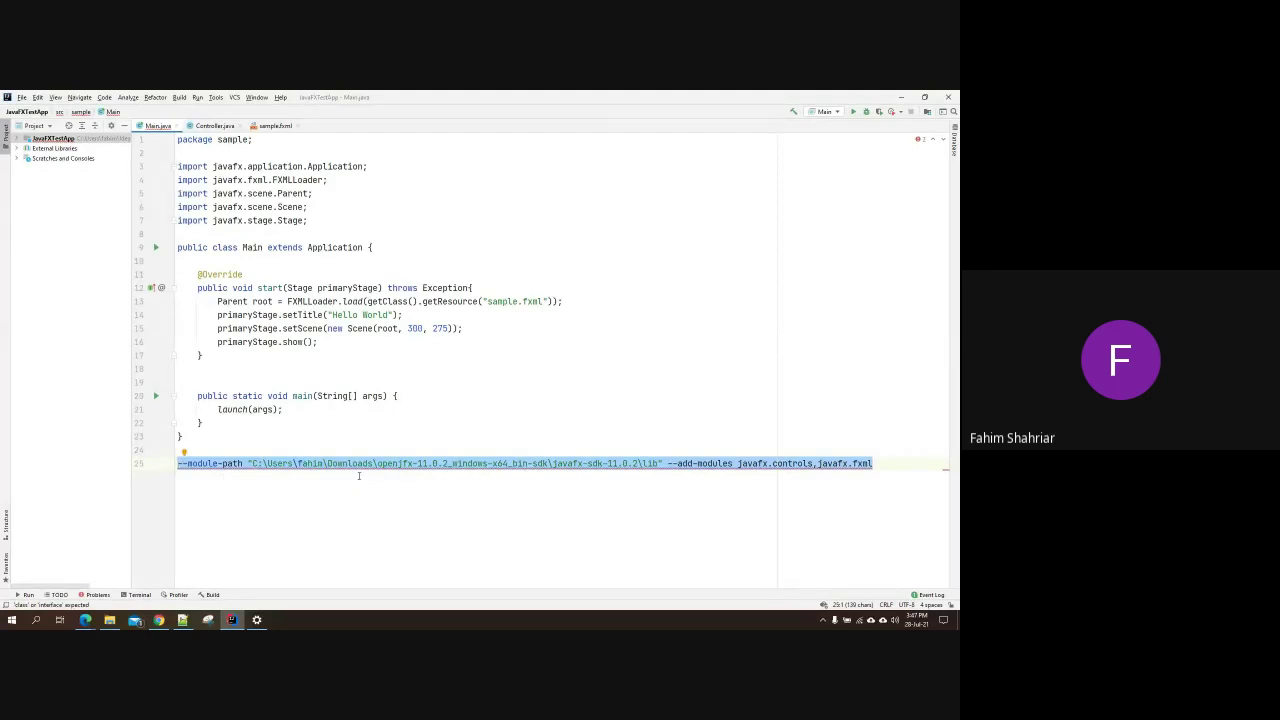
Step: Open Project Structure to review the paths of the project's lib library, and close it without changes
left_click(21, 97)
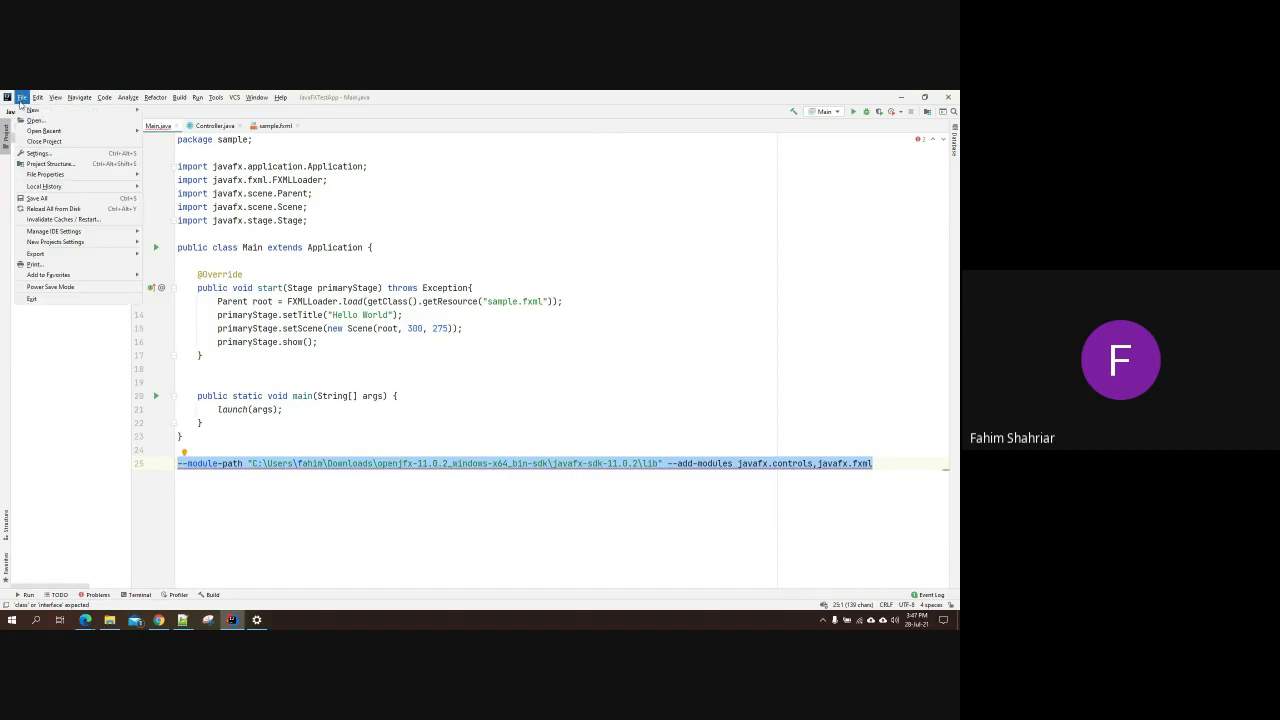
left_click(38, 165)
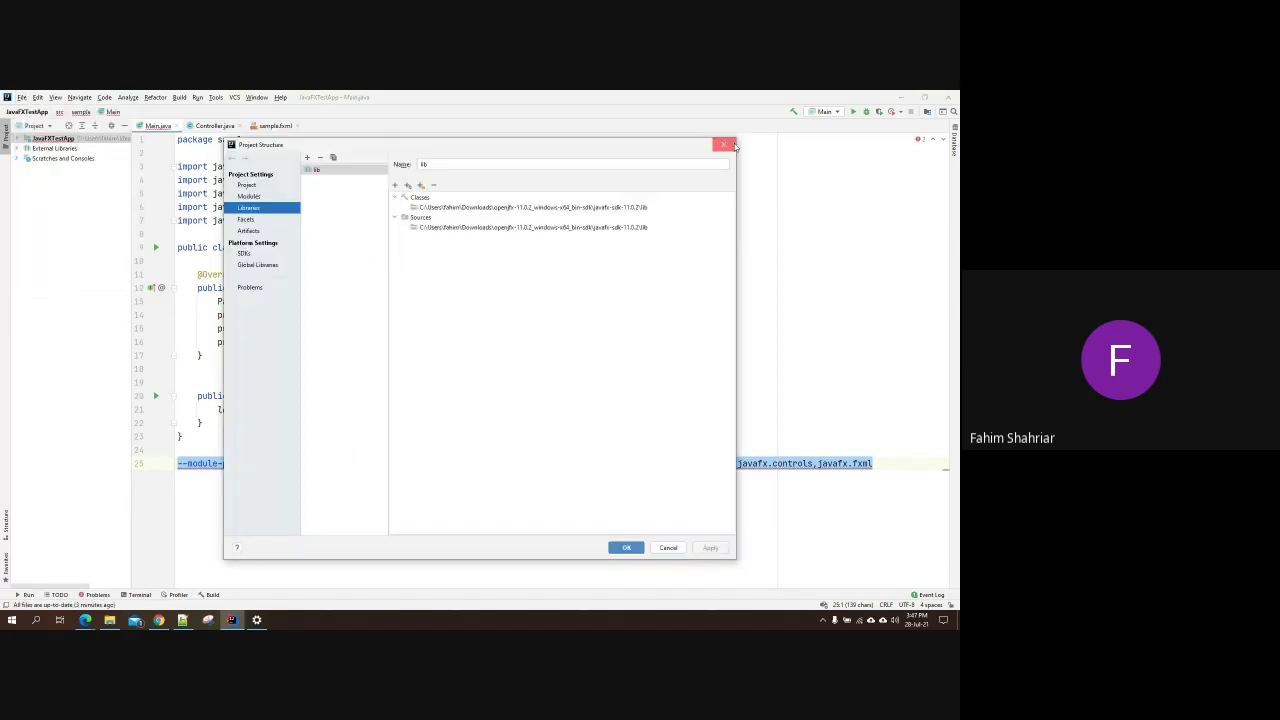
left_click(726, 141)
Step: Open the Main run configuration, review the Add VM options setting and the full VM options text, and leave the dialog without changes
left_click(198, 97)
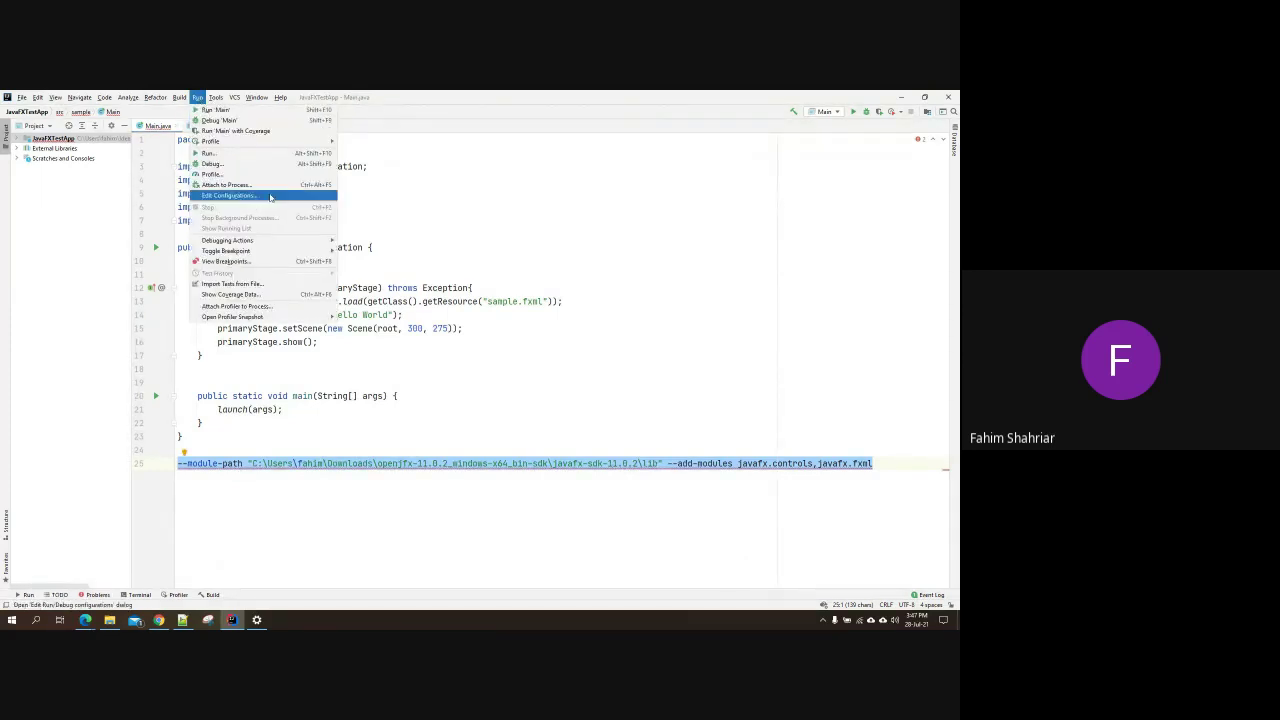
left_click(251, 197)
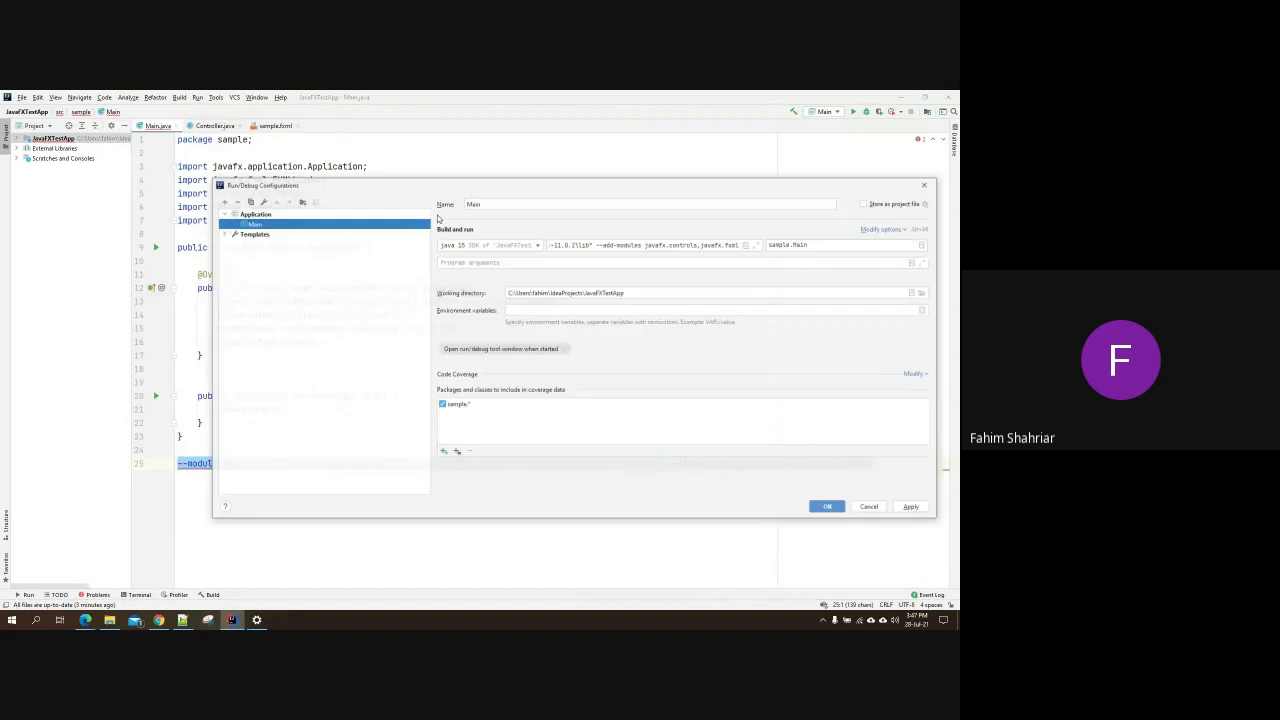
left_click(884, 230)
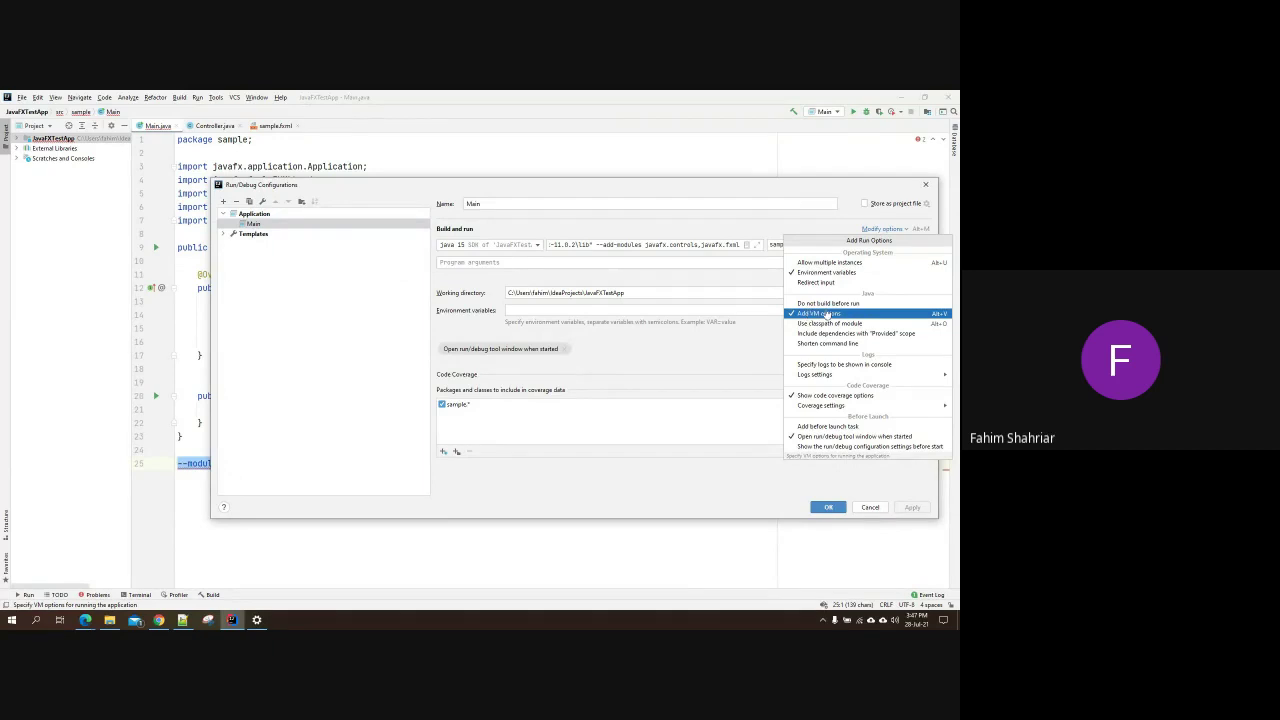
left_click(698, 218)
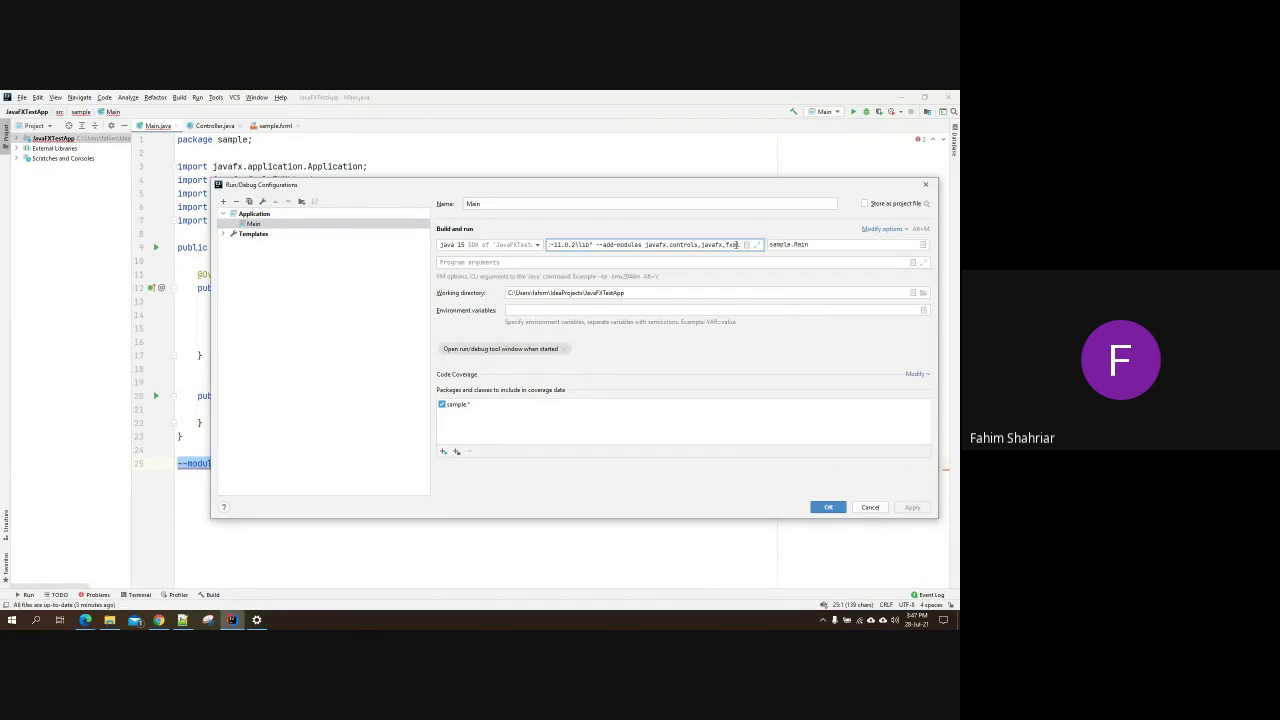
left_click_drag(740, 244, 710, 244)
left_click(560, 244)
left_click_drag(614, 188, 682, 117)
left_click(661, 176)
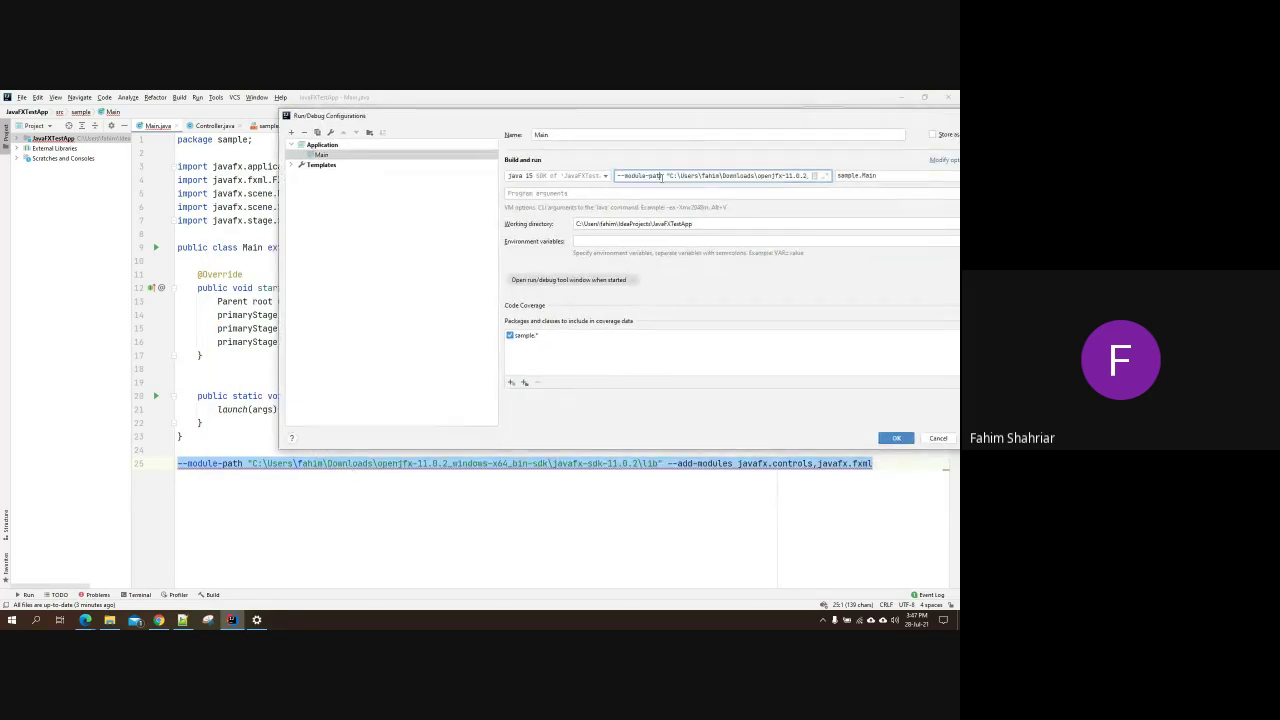
left_click_drag(616, 176, 850, 177)
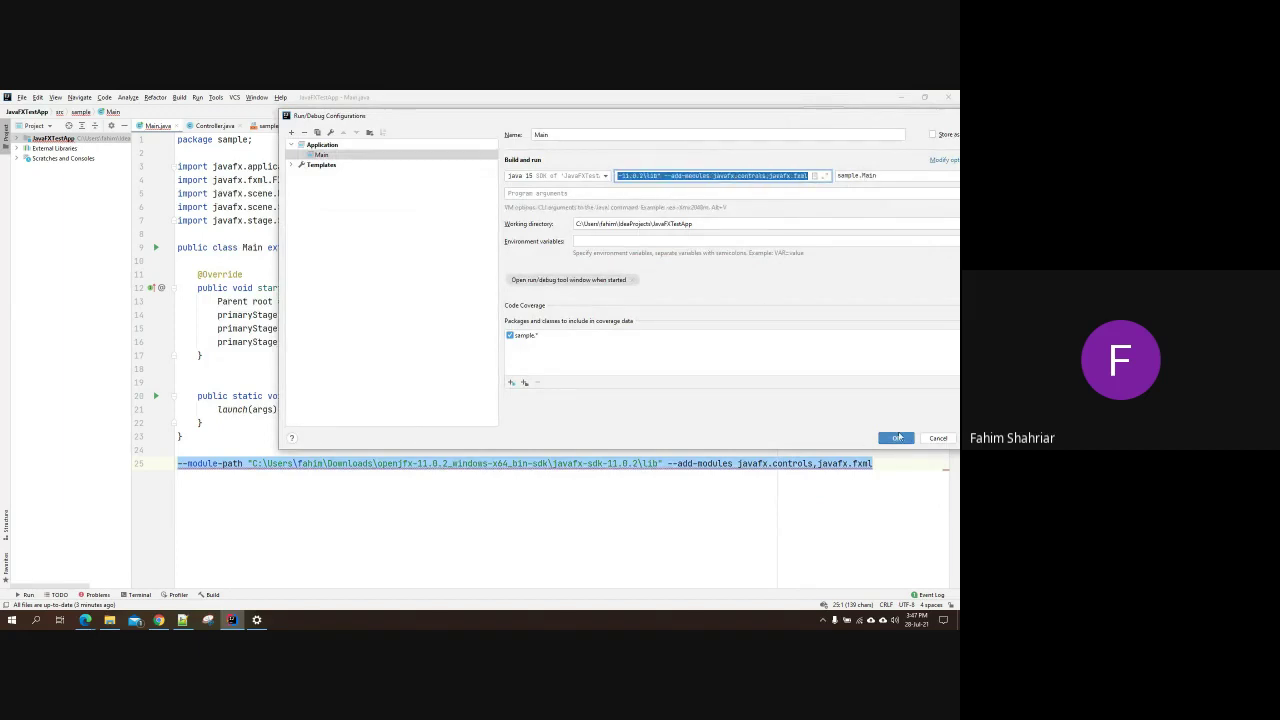
left_click_drag(711, 115, 797, 152)
left_click(779, 143)
Step: Delete the VM options line below the class in Main.java
left_click_drag(872, 463, 251, 444)
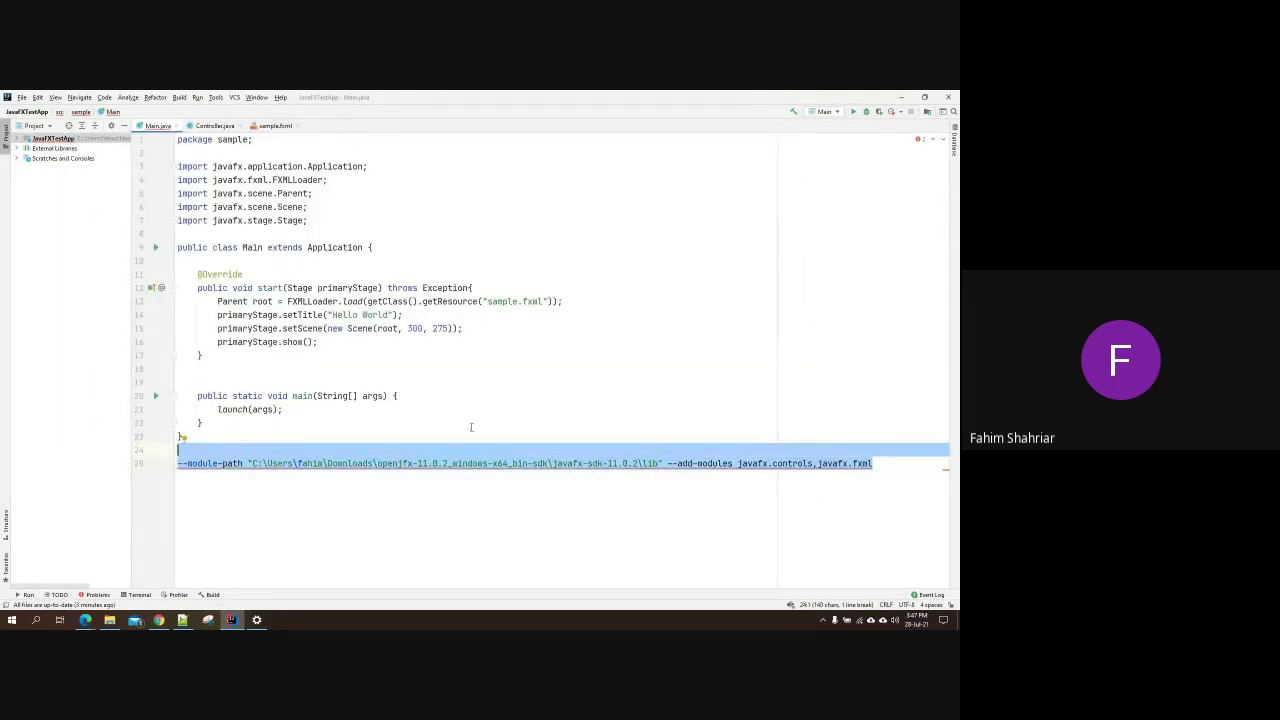
key("BackSpace")
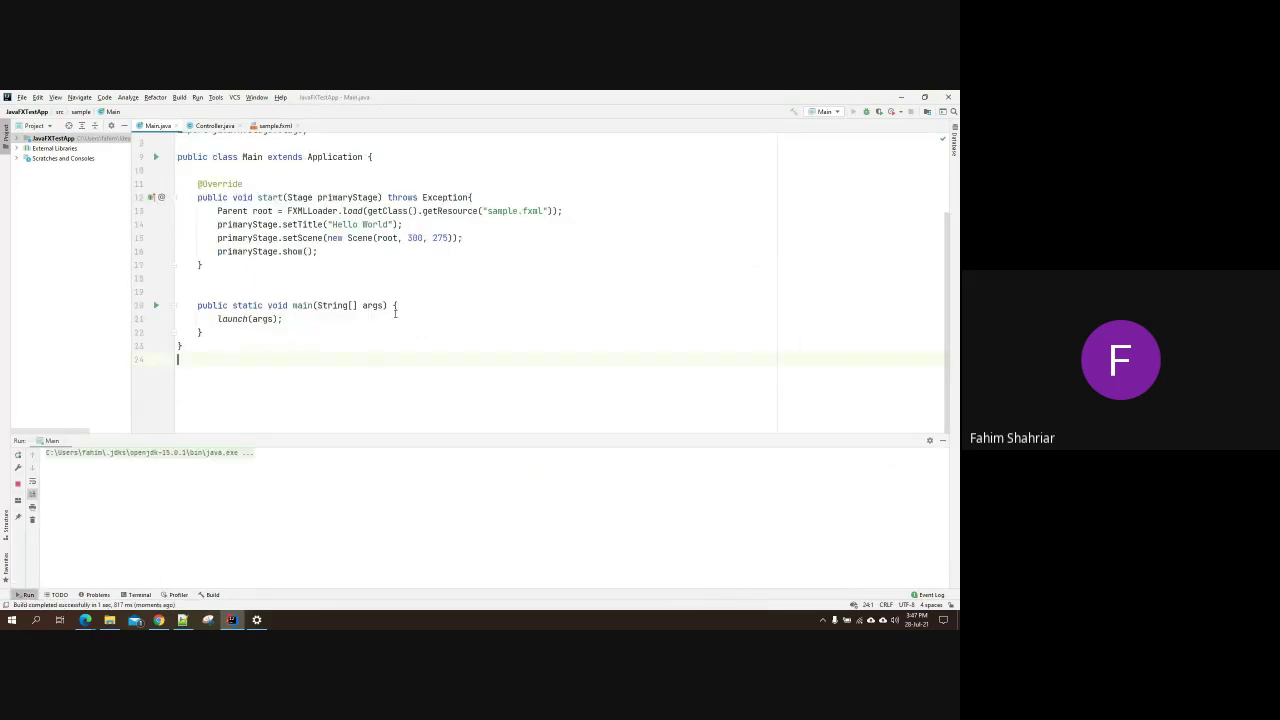
Step: Close the running Hello World window, run Main.main() again, close the new window, and hide the run output
left_click(548, 213)
right_click(338, 326)
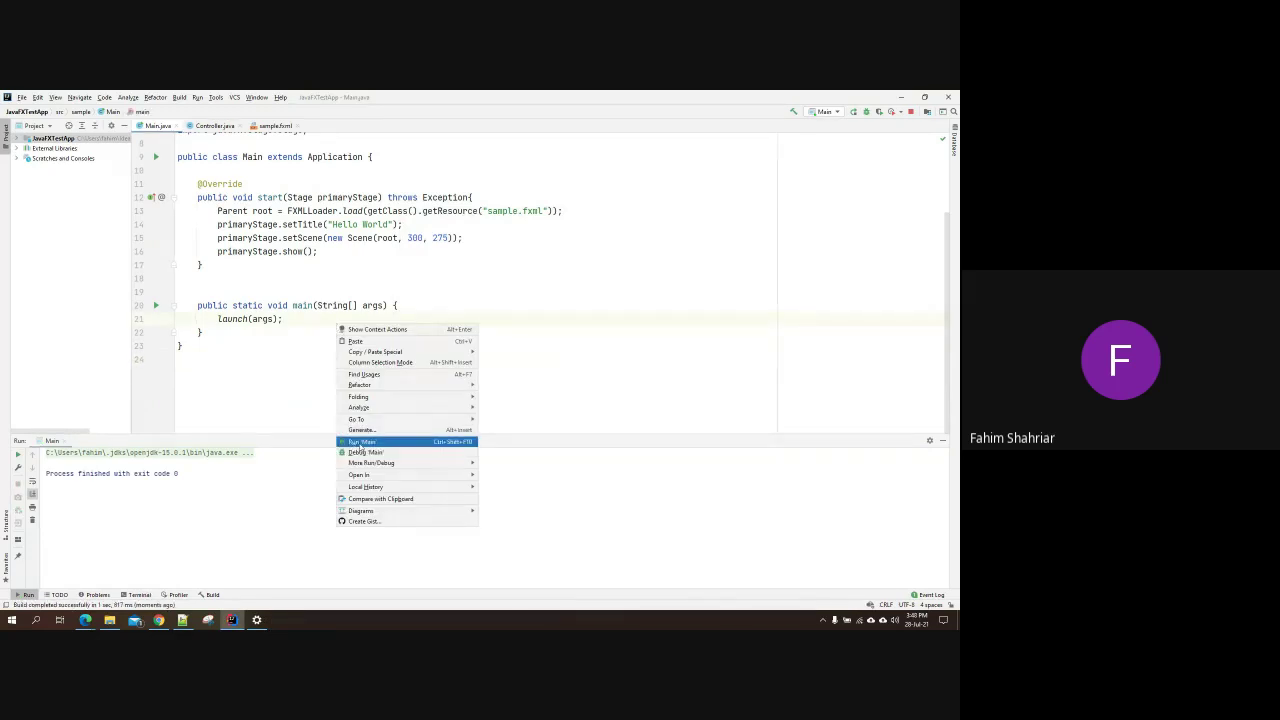
left_click(363, 443)
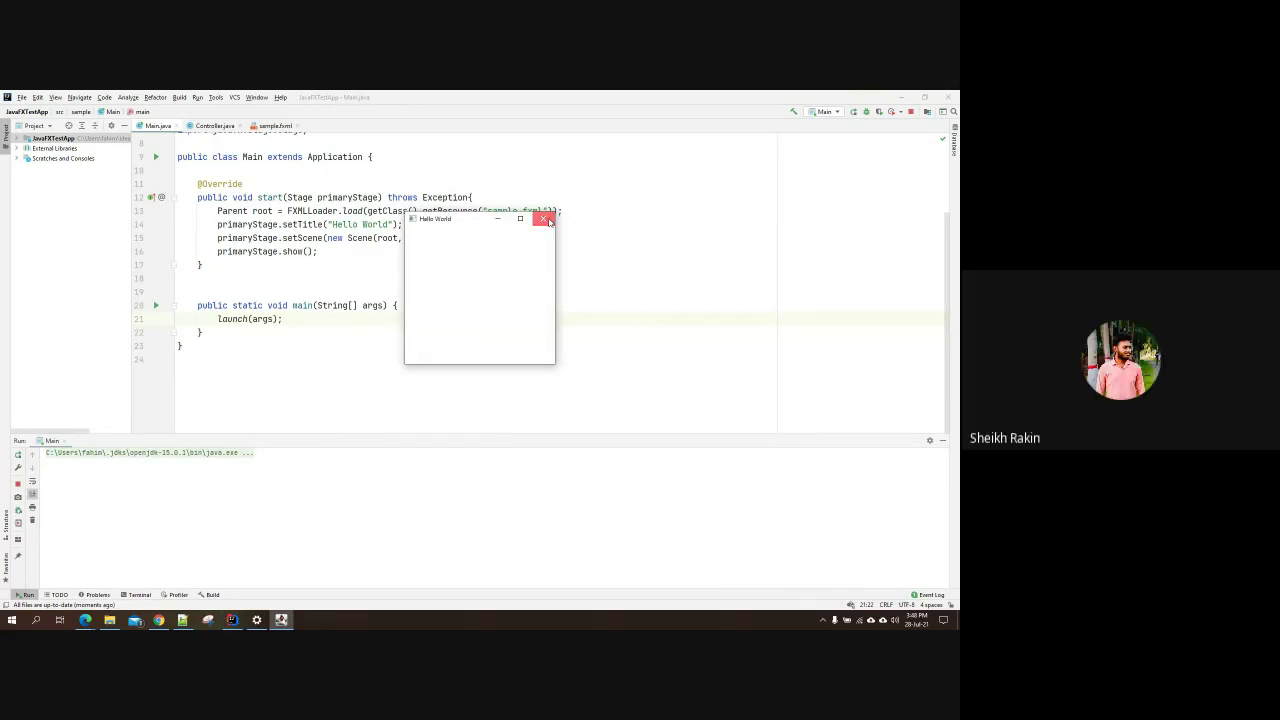
left_click(549, 221)
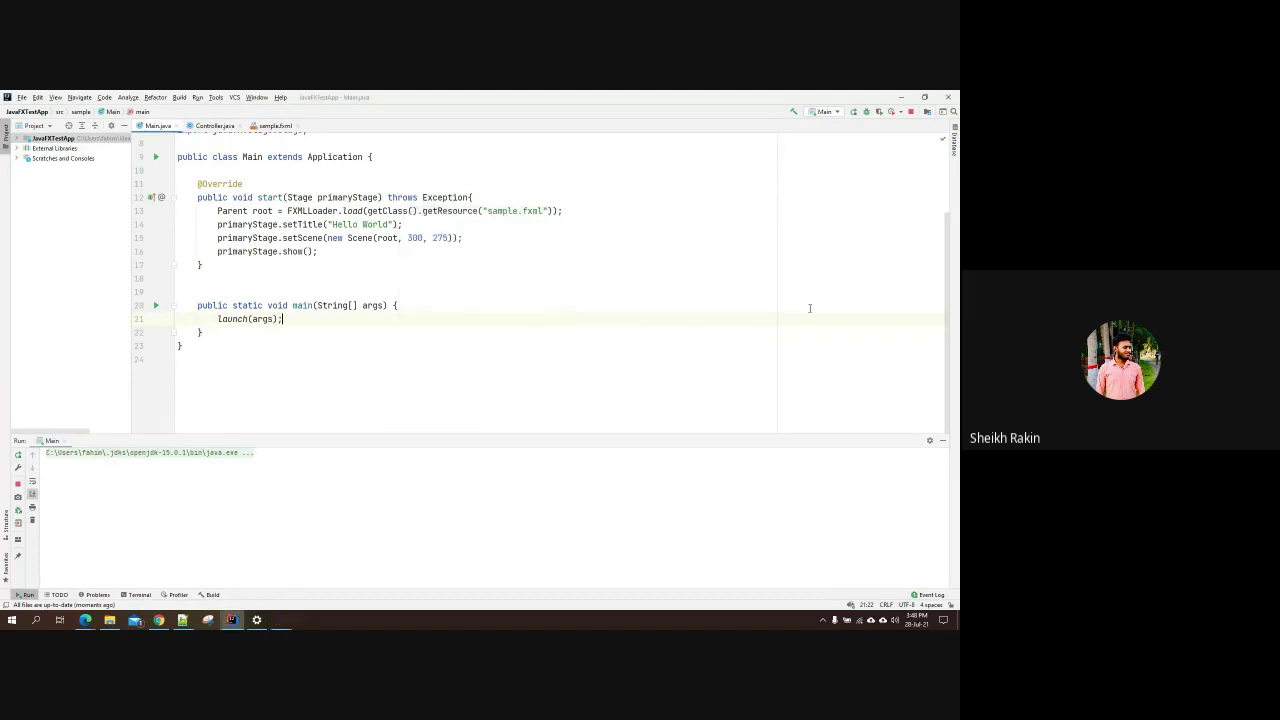
key("shift+Escape")
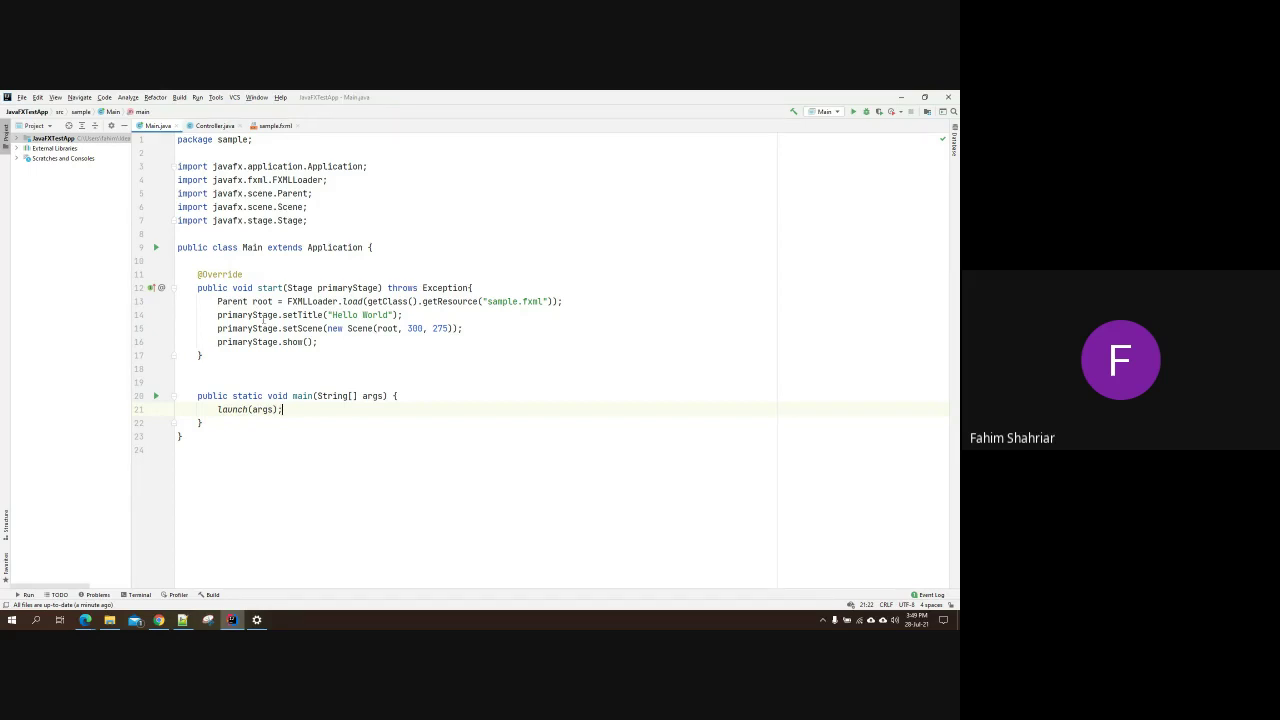
Step: Examine the start method's Stage primaryStage parameter and where primaryStage is used in Main.java
left_click_drag(279, 316, 218, 315)
left_click(333, 288)
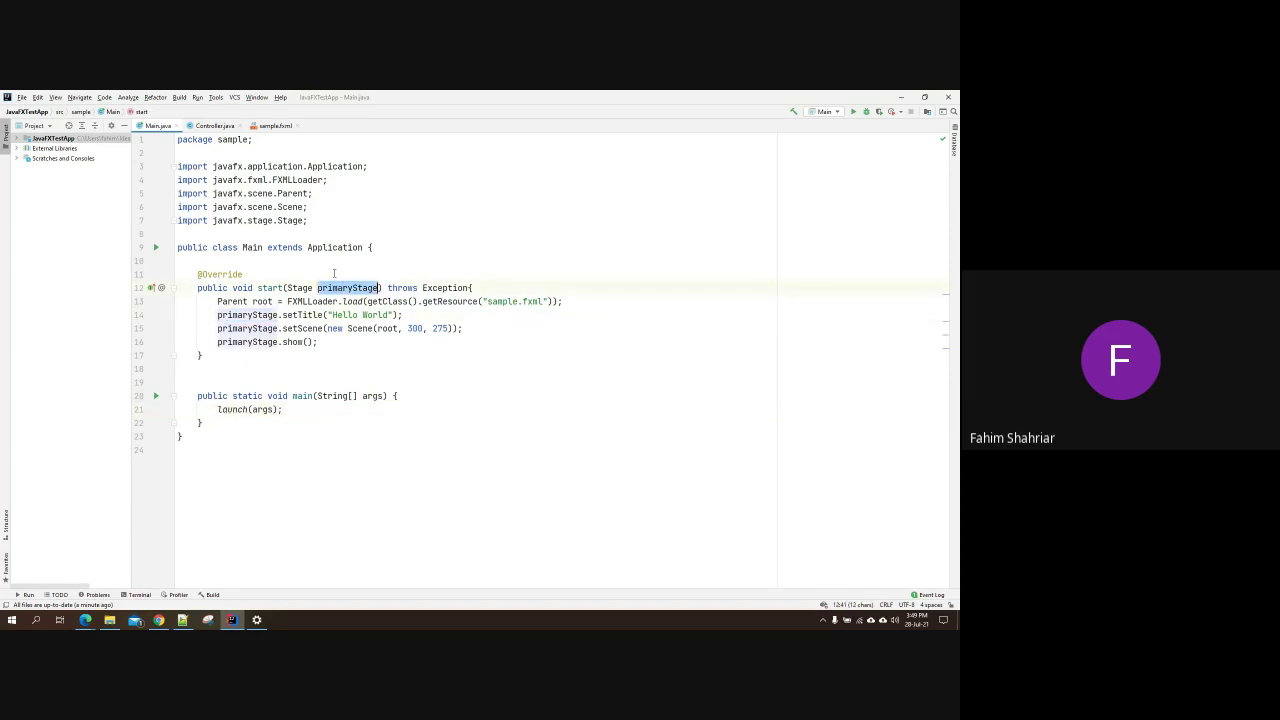
double_click(300, 288)
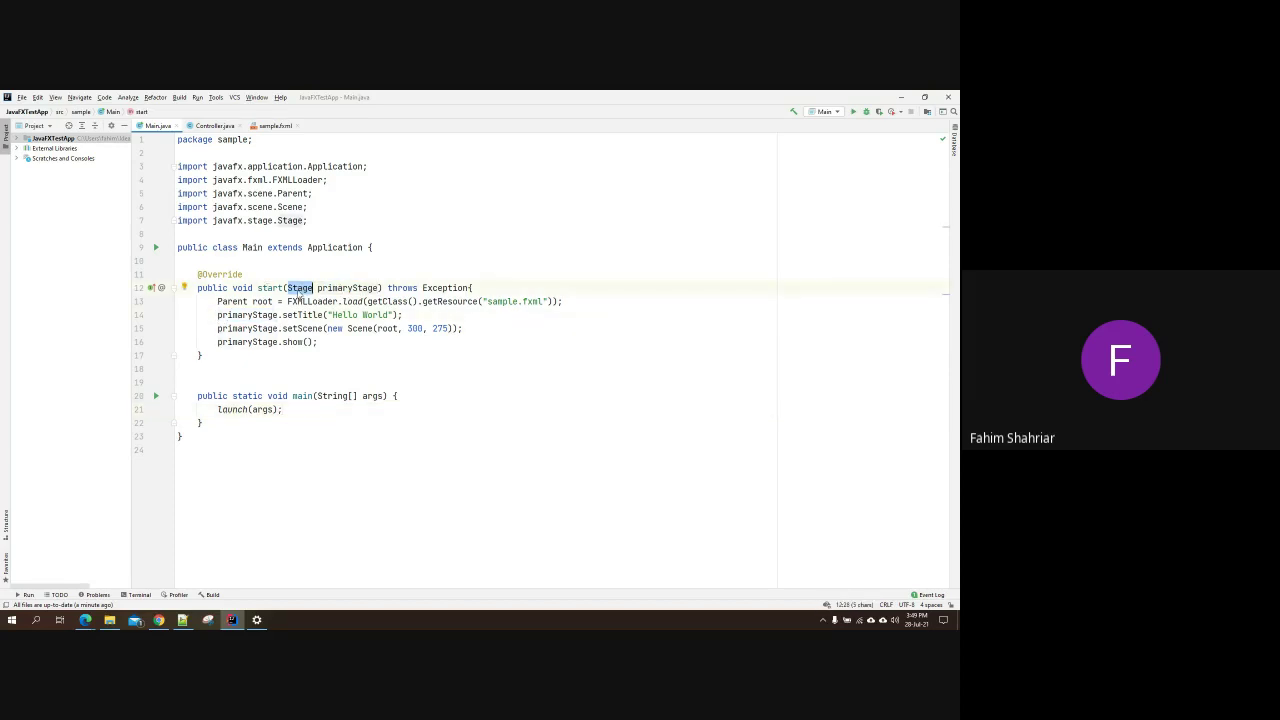
double_click(360, 288)
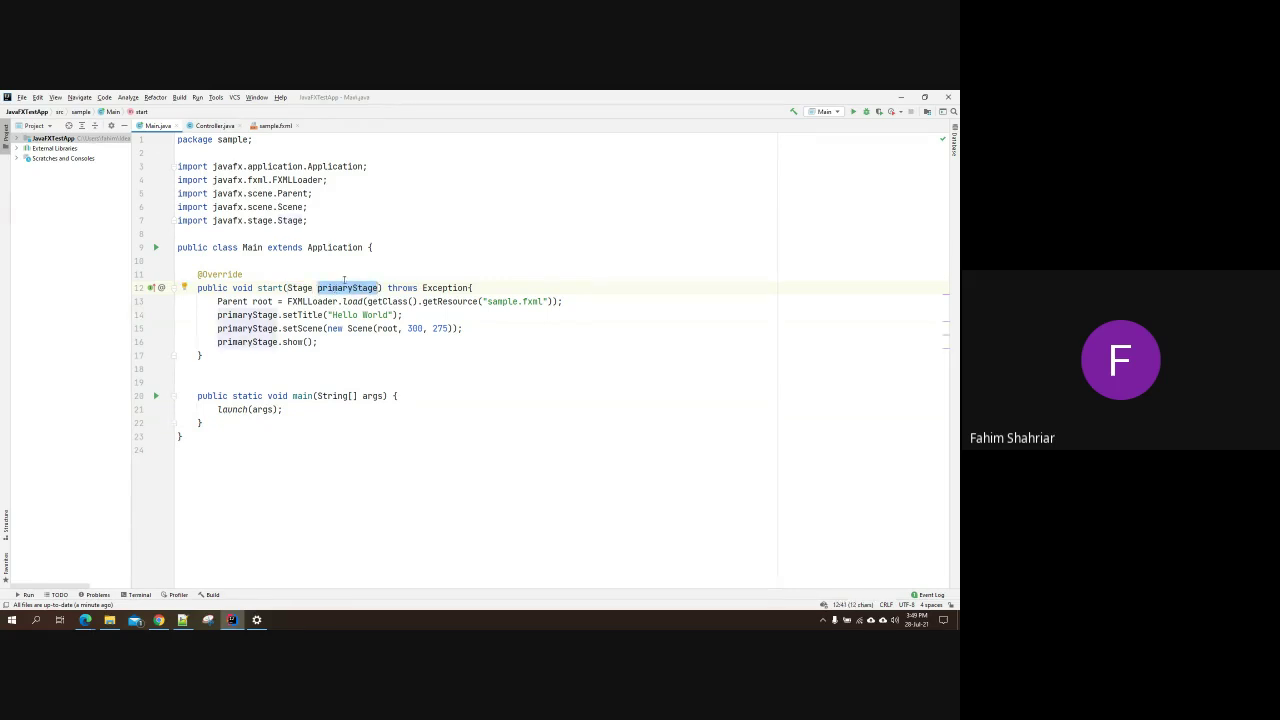
scroll(344, 282, "up", 2, "ctrl")
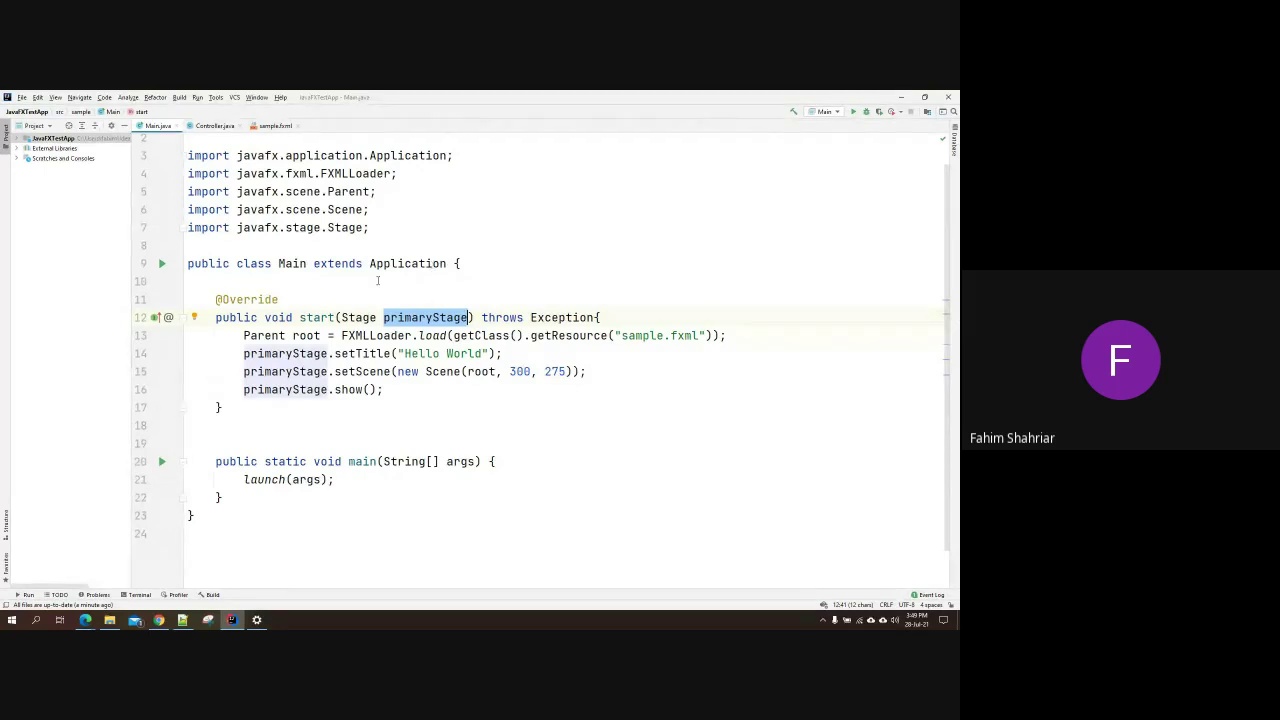
Step: Examine the Scene import and how the setScene and show calls on primaryStage put the scene on the stage
double_click(330, 209)
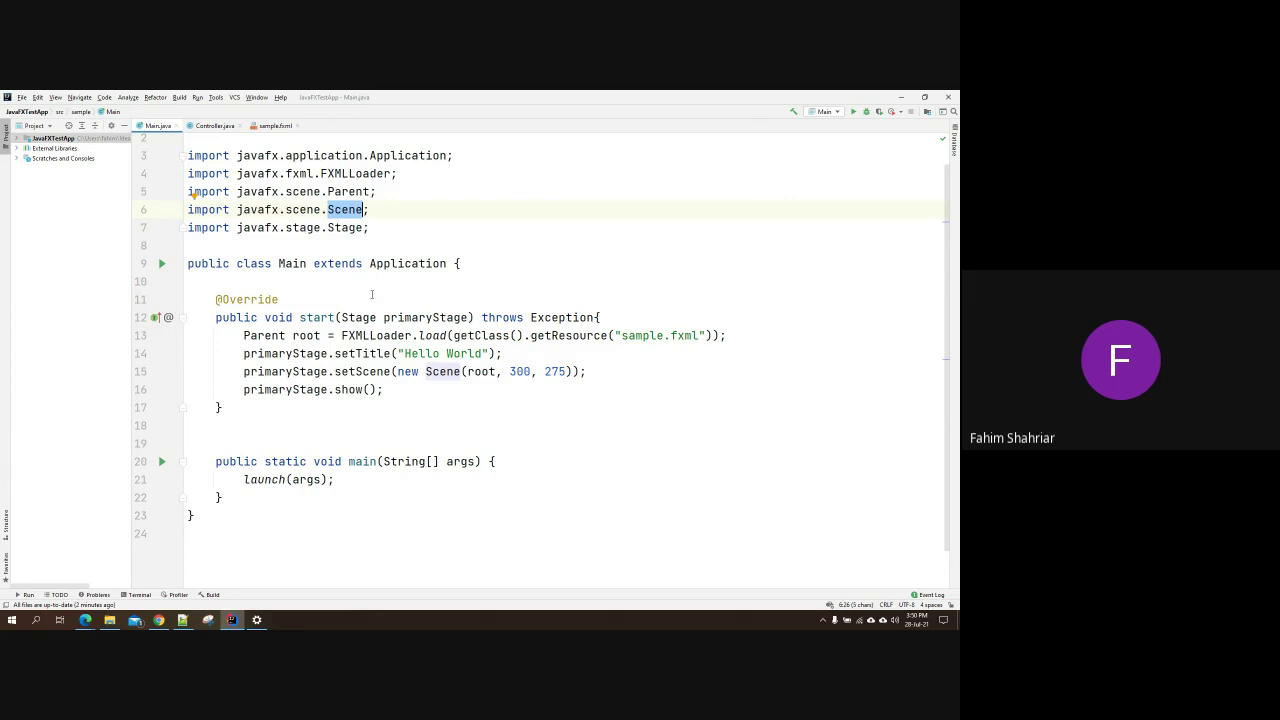
double_click(414, 317)
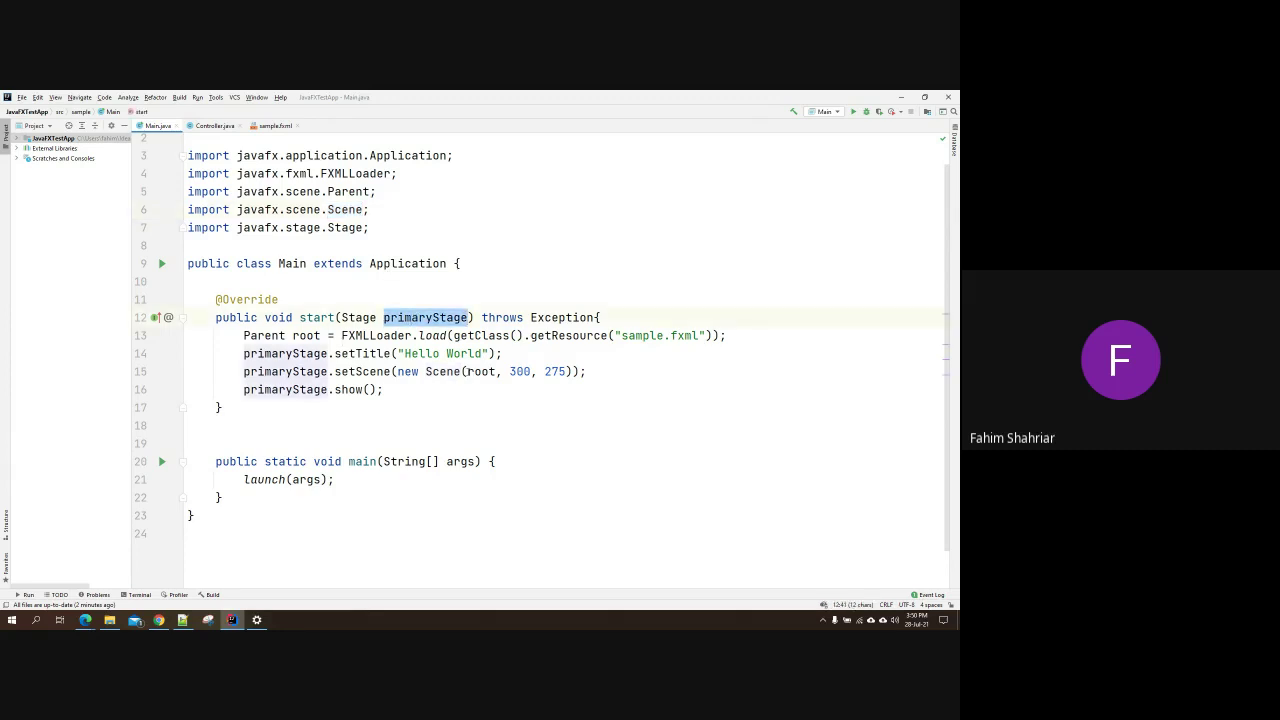
left_click(418, 317)
double_click(418, 317)
mouse_move(365, 317)
double_click(358, 371)
mouse_move(365, 390)
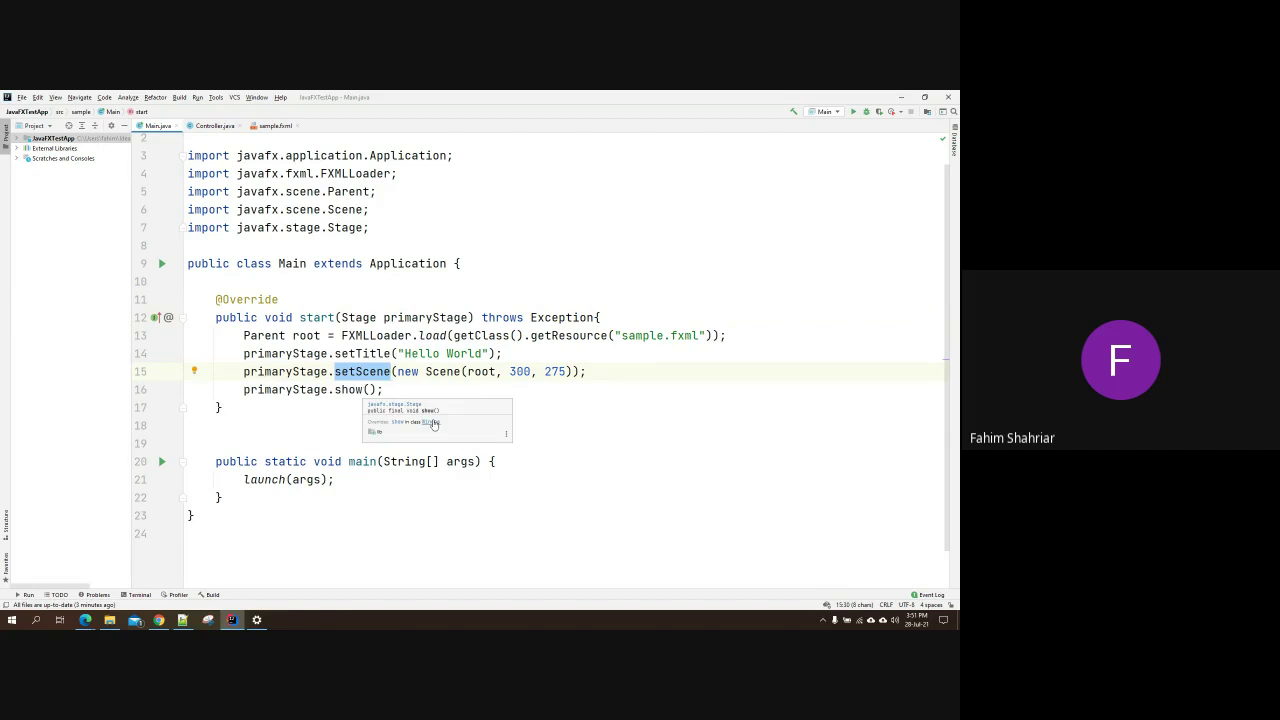
double_click(364, 373)
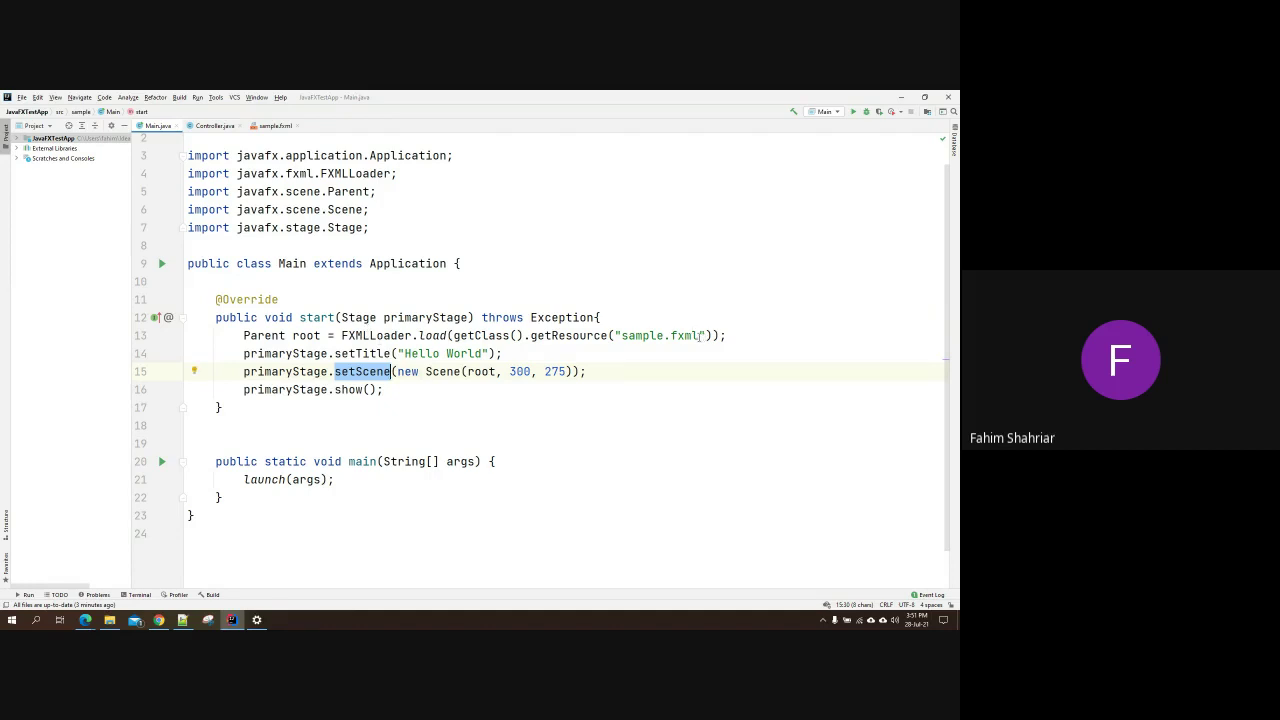
Step: Examine the sample.fxml resource name passed to getResource in the FXMLLoader.load call
left_click_drag(699, 335, 670, 335)
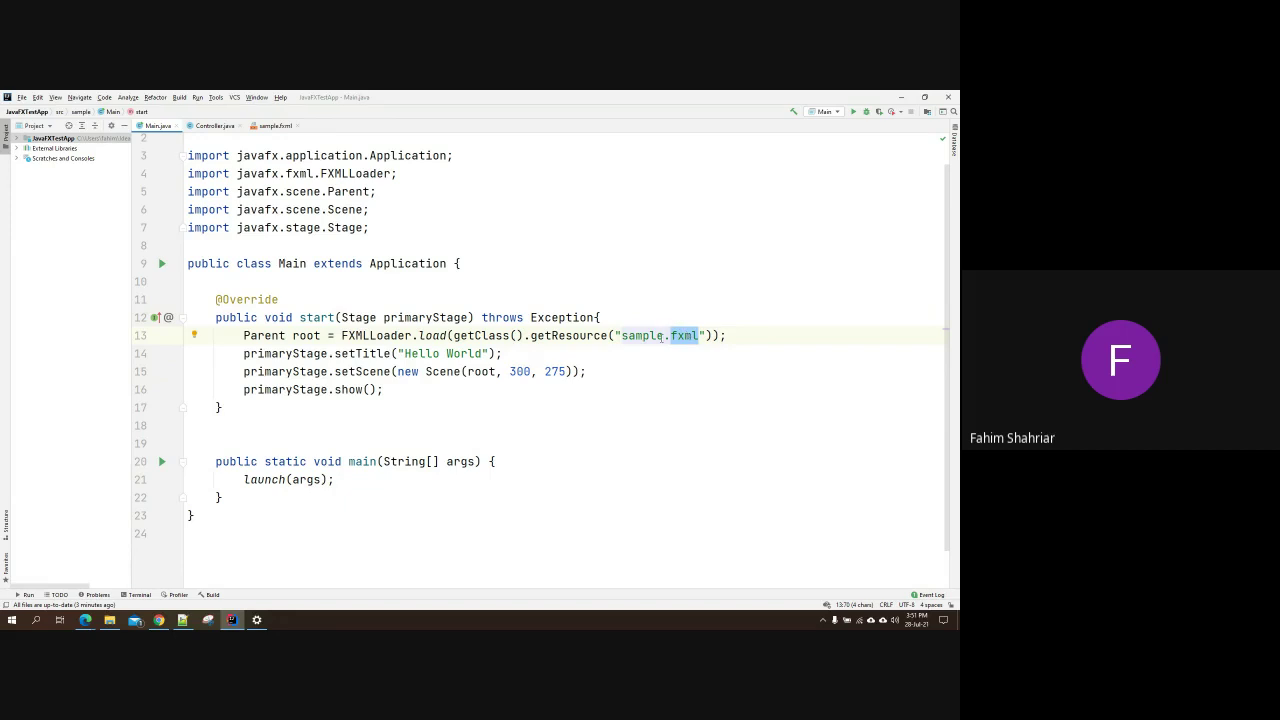
mouse_move(649, 327)
left_click(672, 340)
double_click(684, 337)
left_click_drag(622, 336, 694, 345)
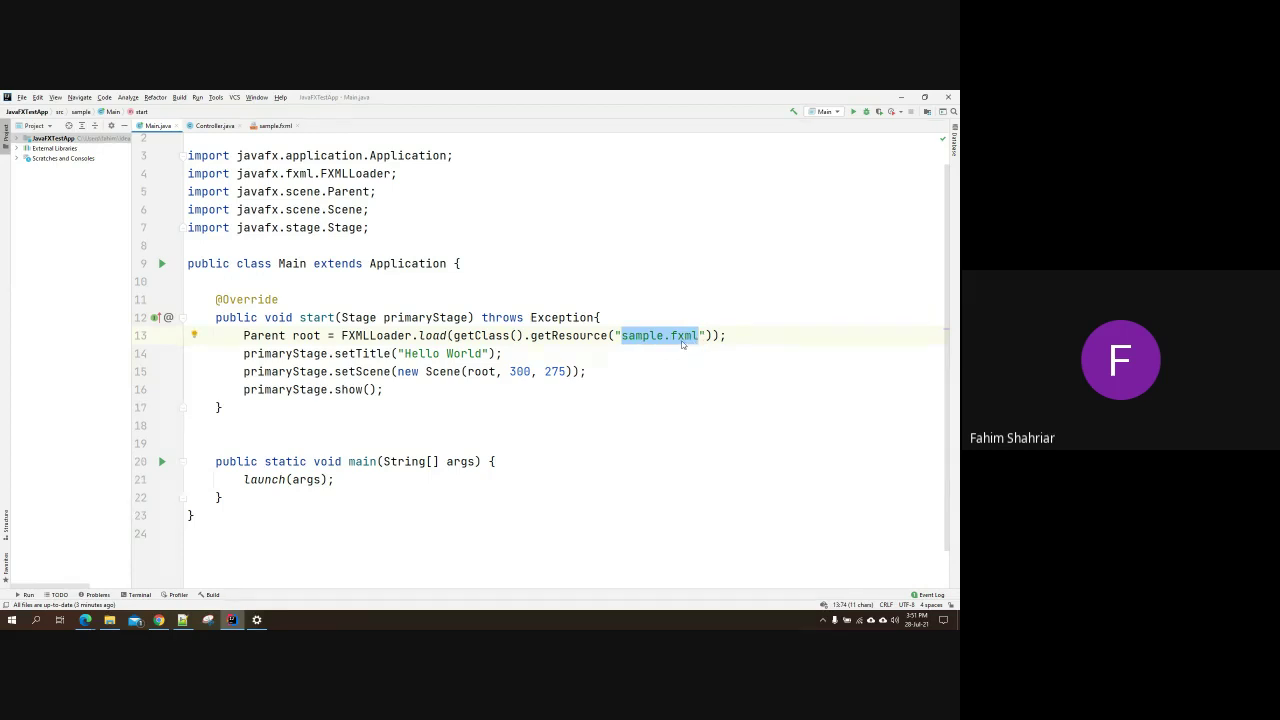
Step: Switch to File Explorer, open the Downloads folder, and run SceneBuilder-16.0.0.msi up to its change, repair, or remove page
left_click(111, 620)
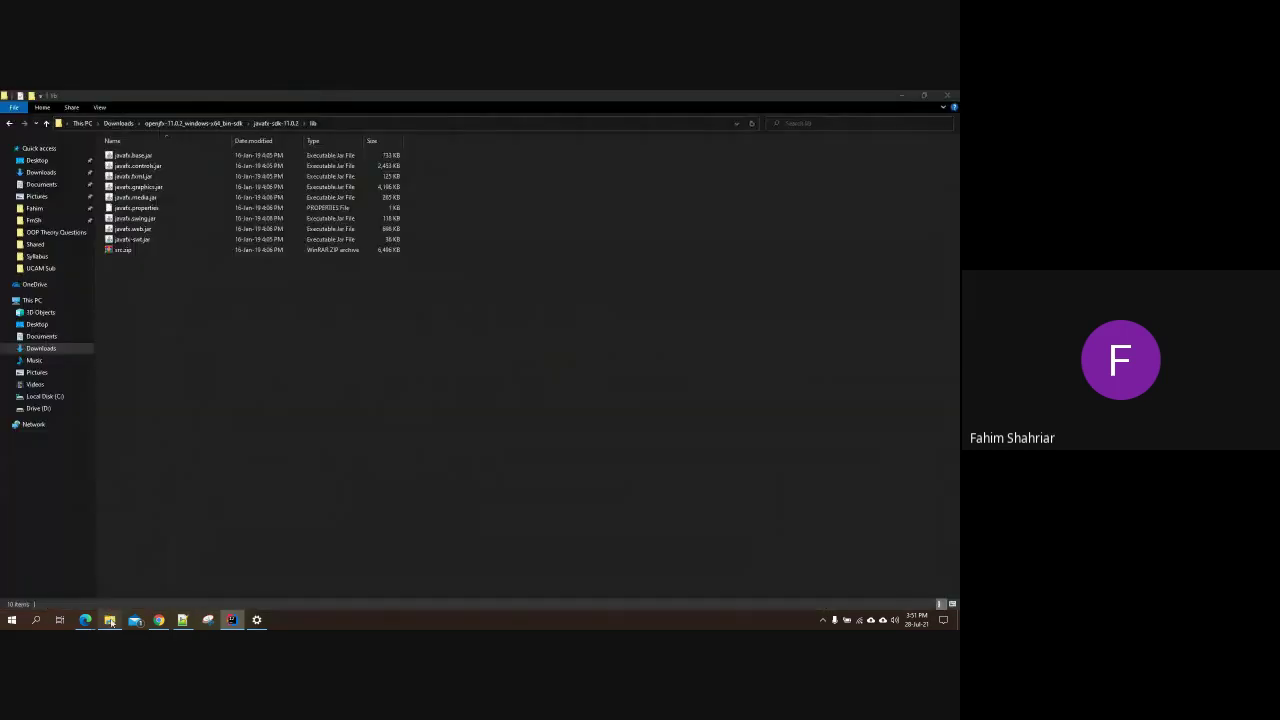
left_click(112, 123)
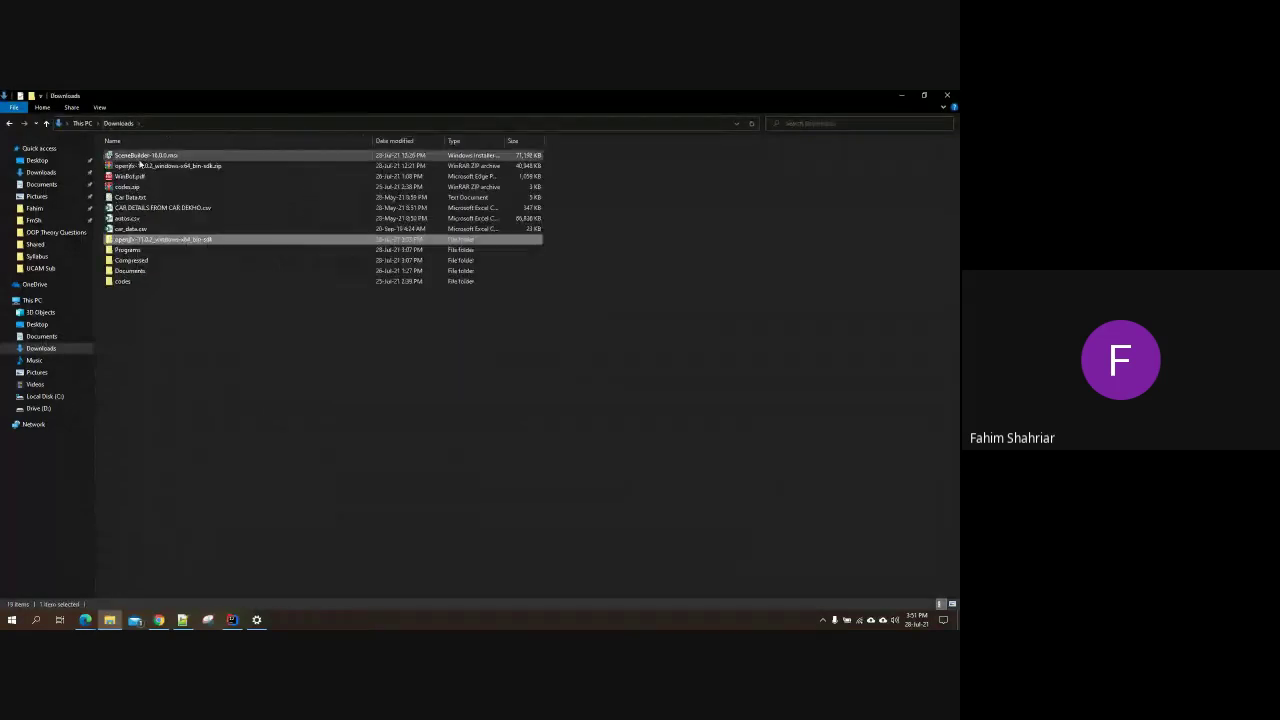
left_click(142, 157)
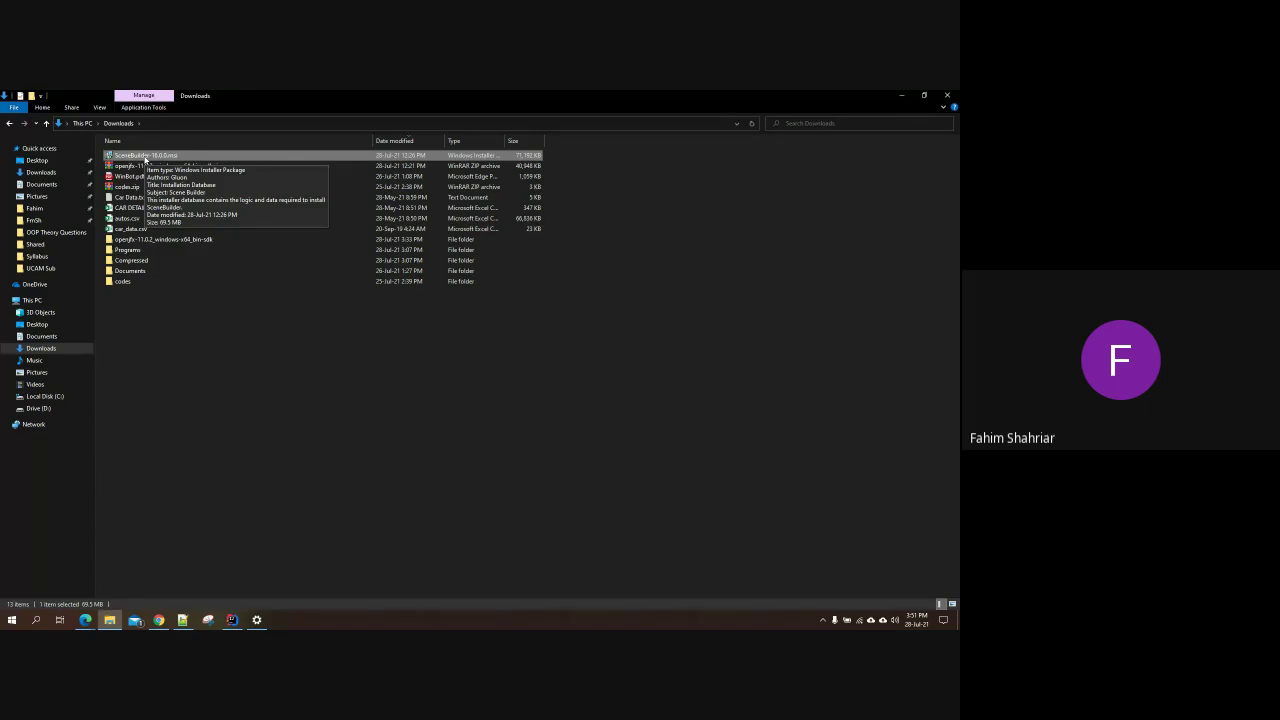
left_click(145, 157)
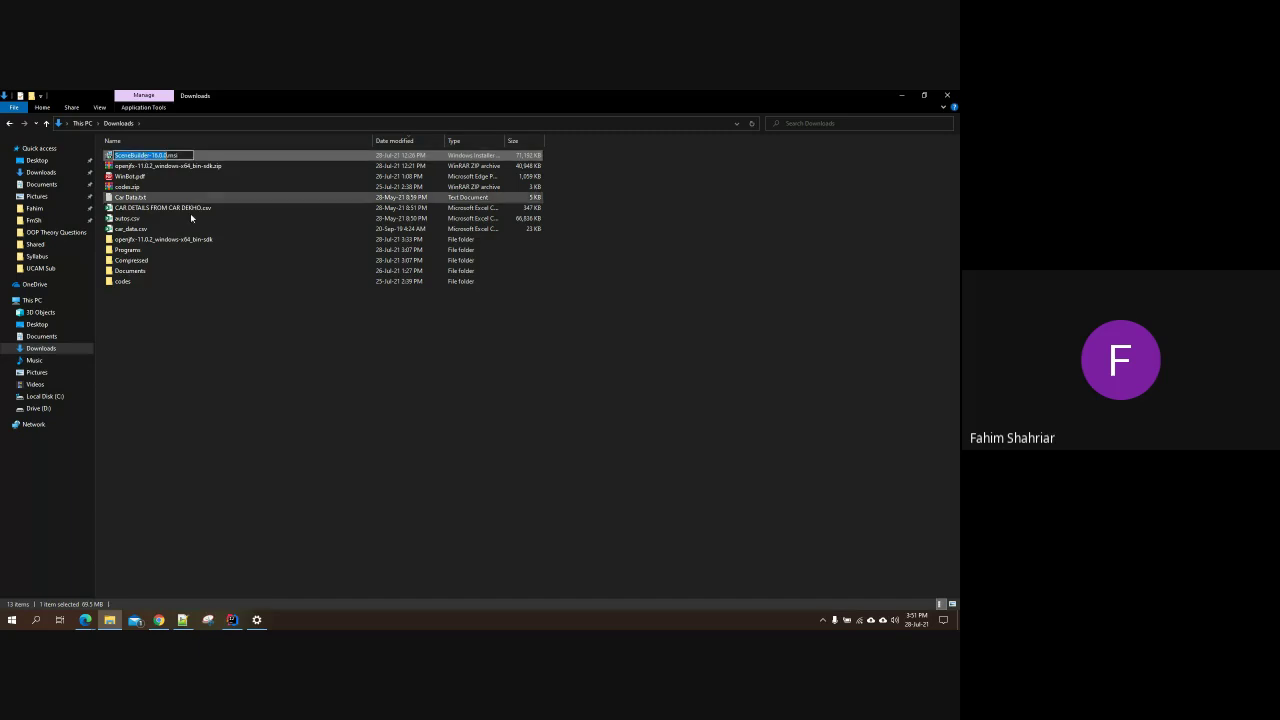
key("Escape")
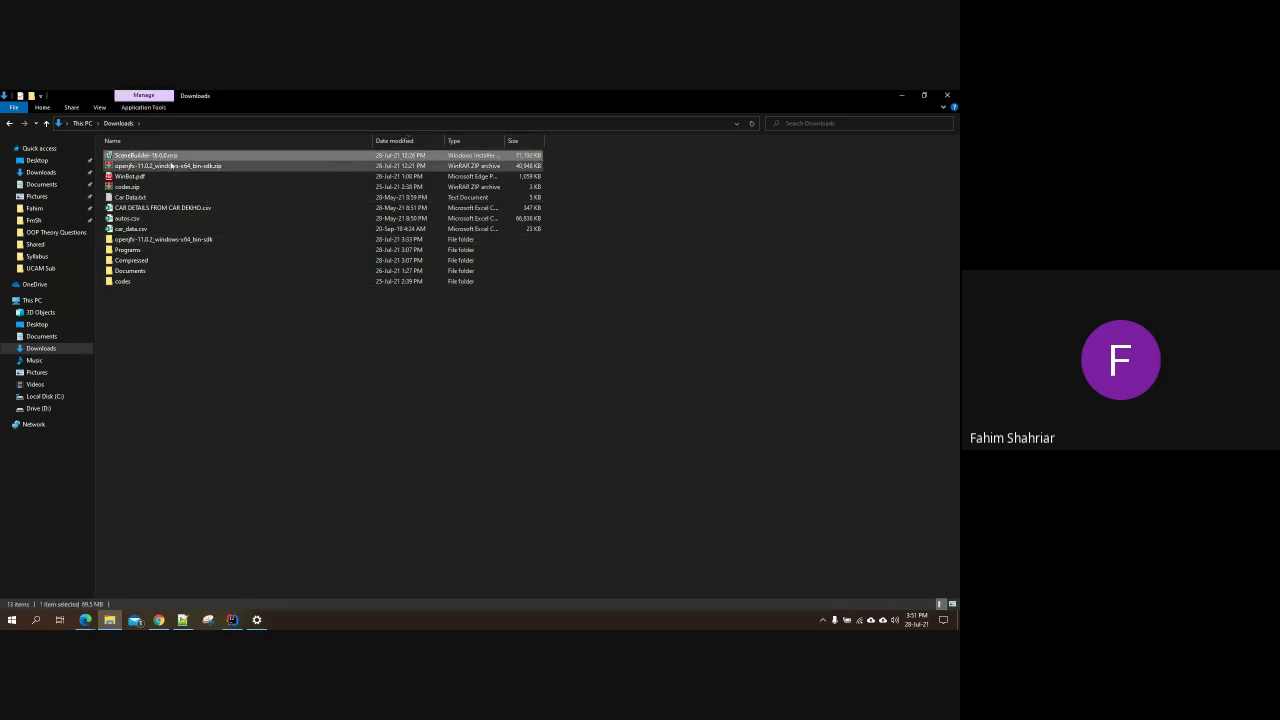
double_click(147, 157)
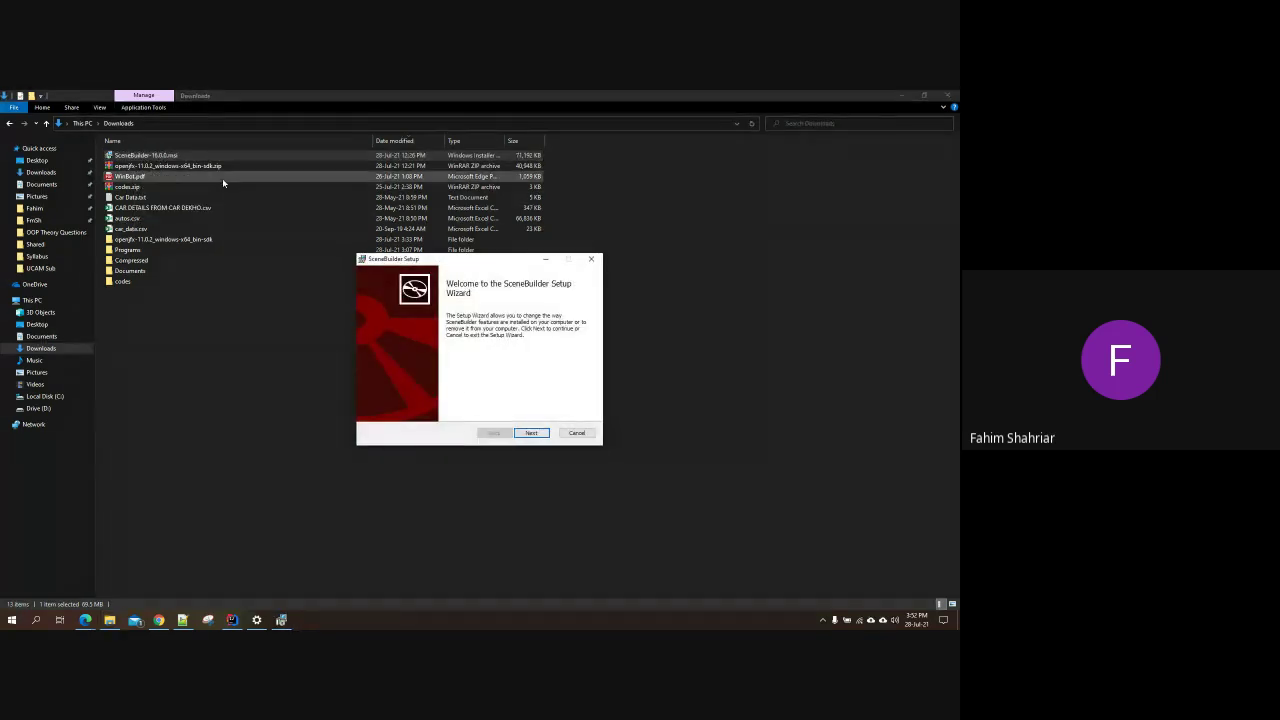
left_click(534, 433)
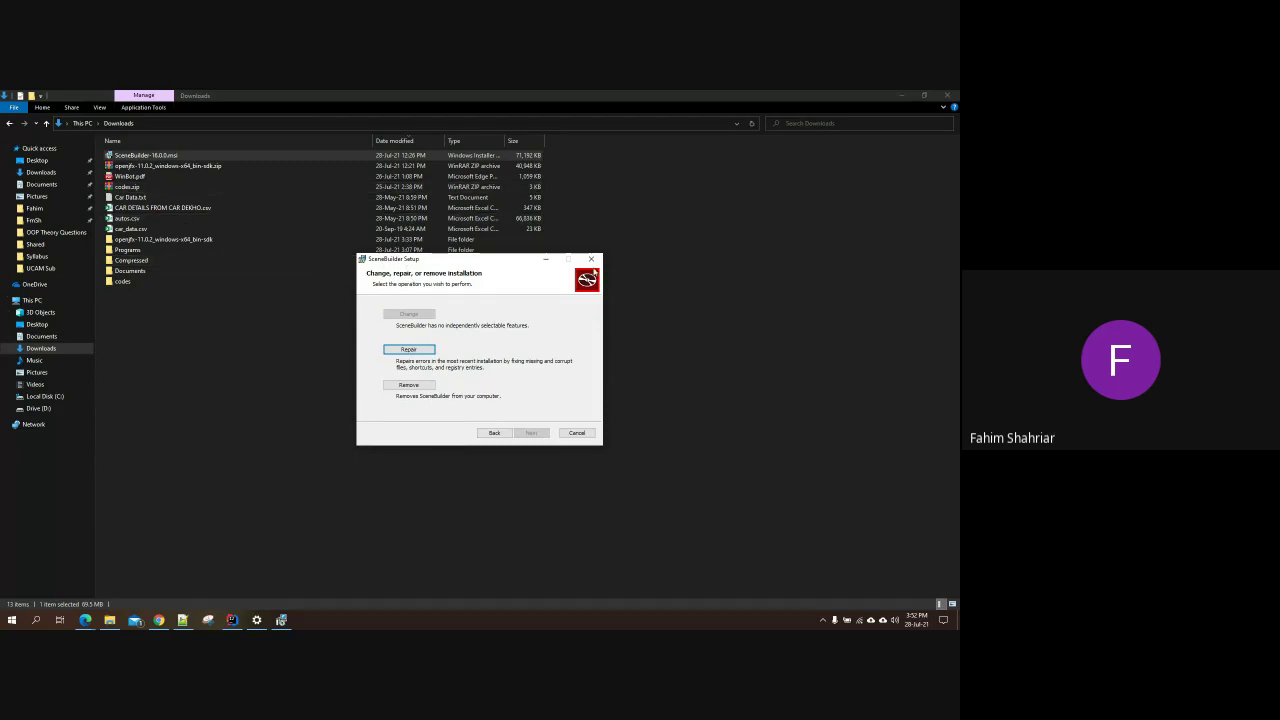
Step: Cancel the SceneBuilder setup, exit the wizard, and leave the installer file unrenamed and deselected in Downloads
left_click(592, 260)
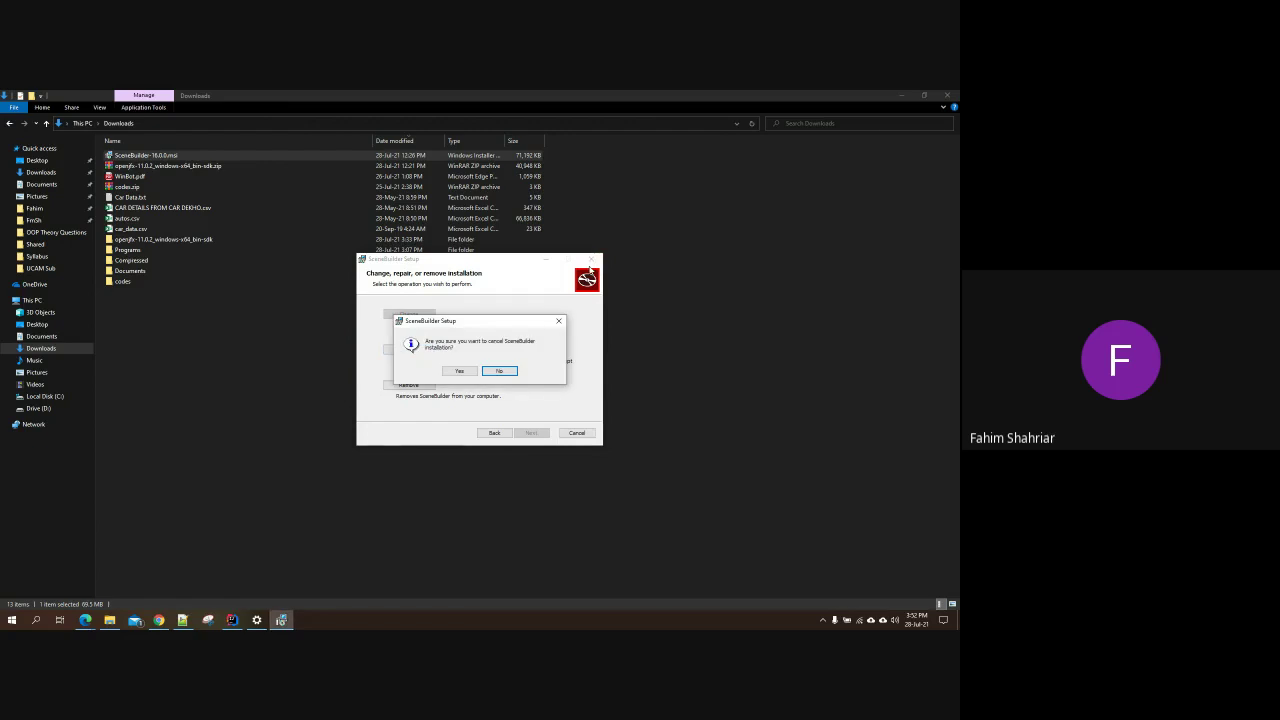
left_click(459, 371)
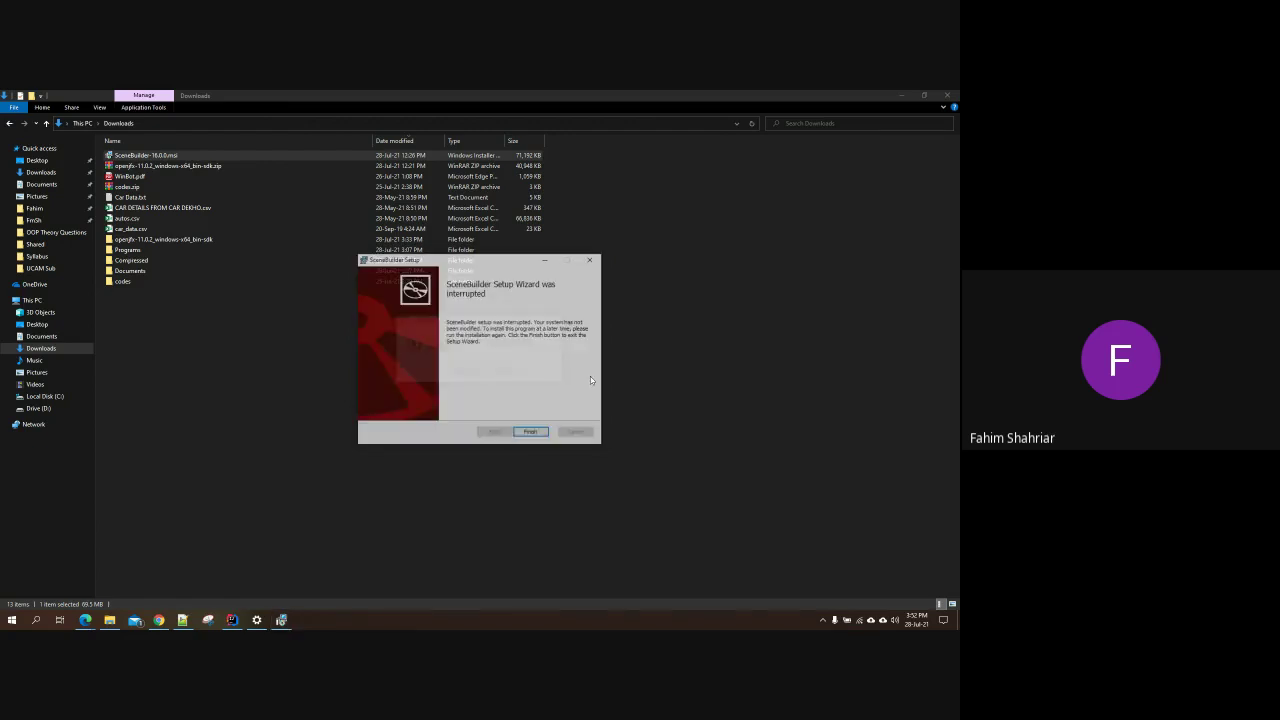
left_click(532, 433)
left_click(136, 156)
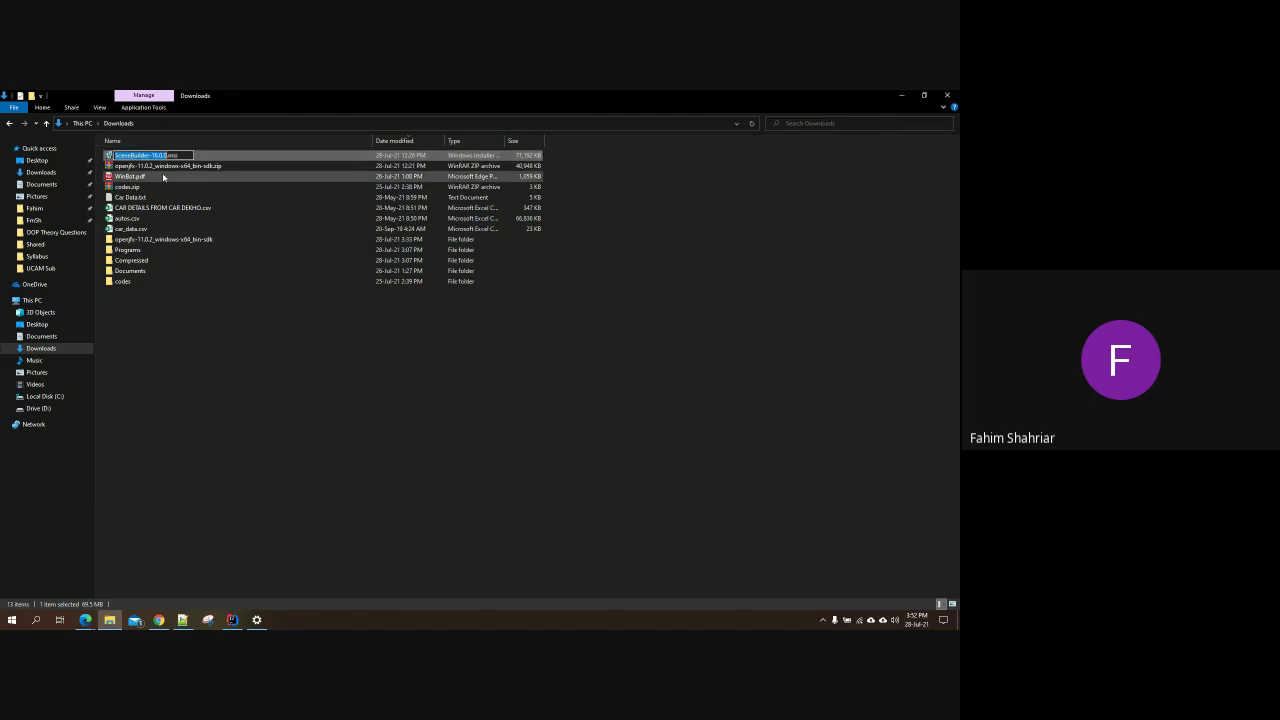
left_click(286, 369)
Step: Switch to IntelliJ IDEA, request opening sample.fxml in SceneBuilder, and collapse the Users folder in the executable path chooser
left_click(232, 620)
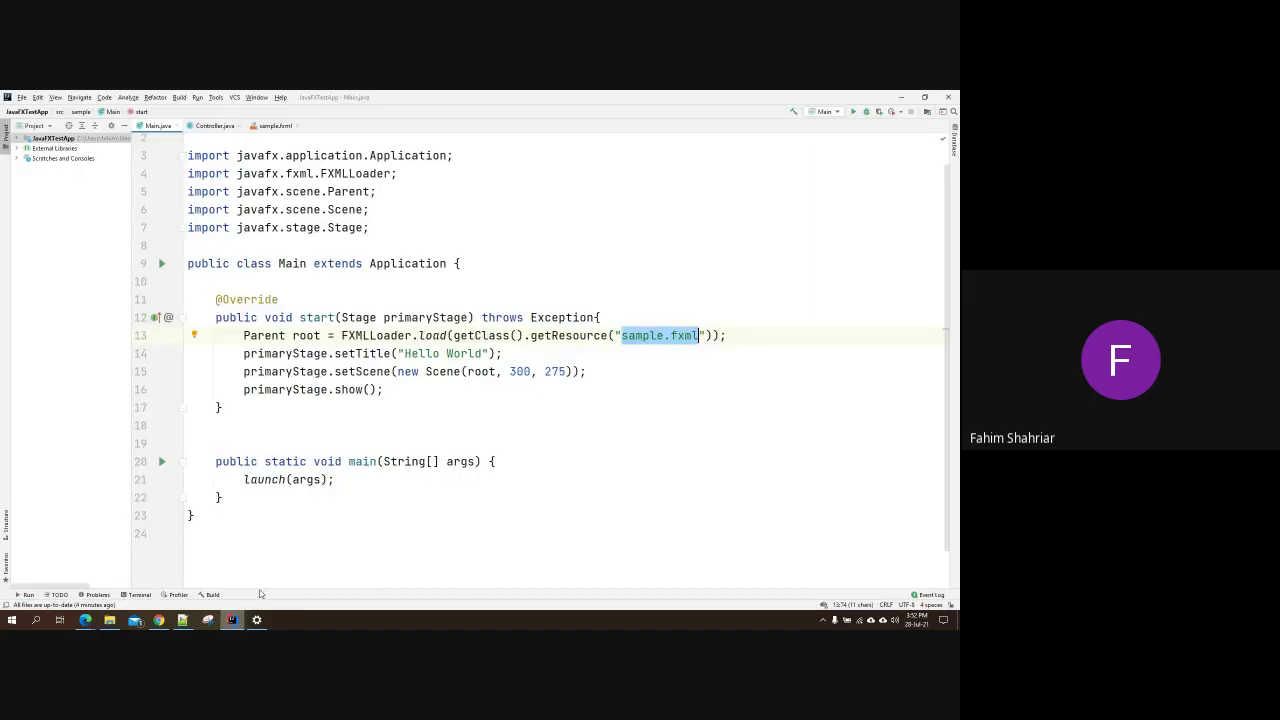
right_click(255, 126)
left_click(315, 333)
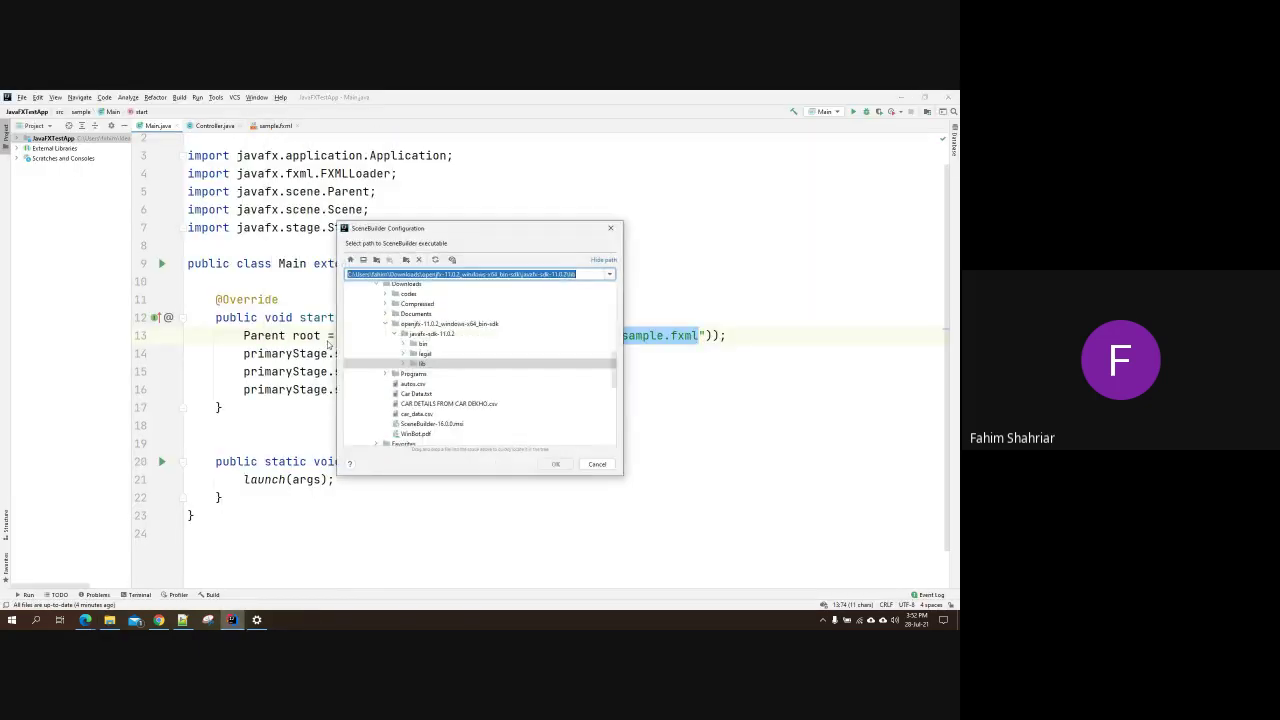
scroll(434, 370, "up", 10)
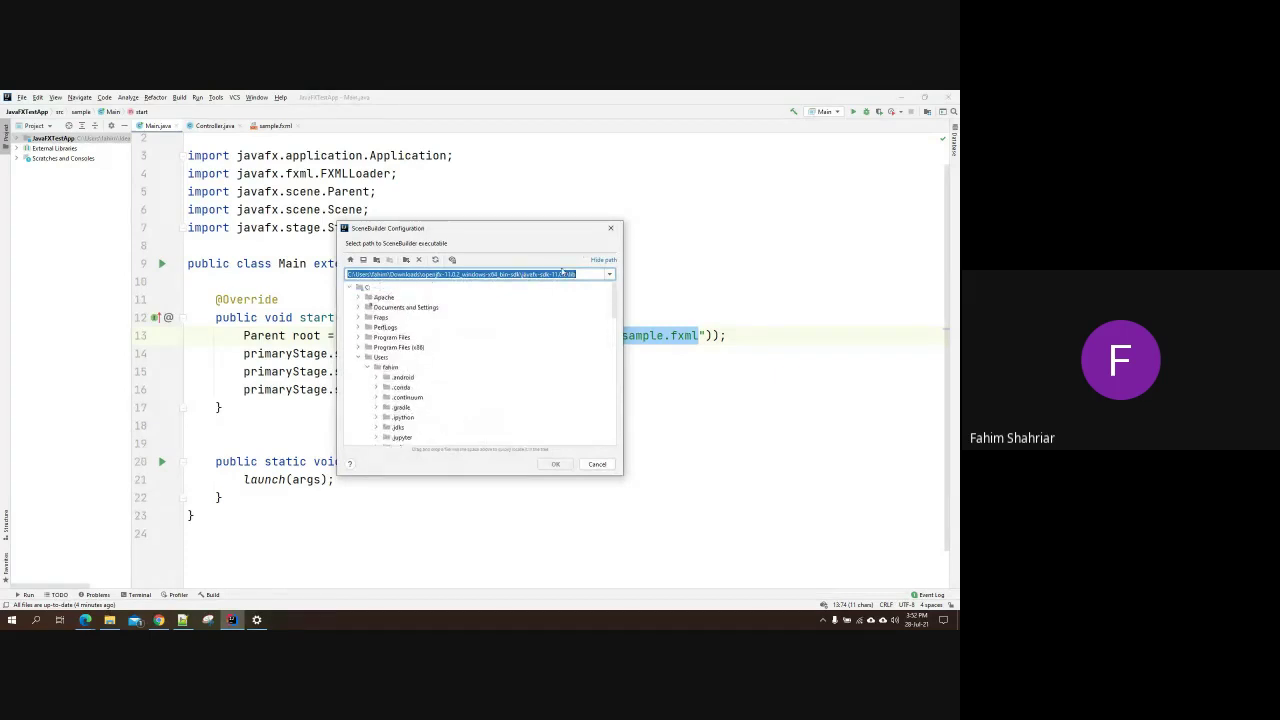
left_click(367, 367)
key("Left")
key("Left")
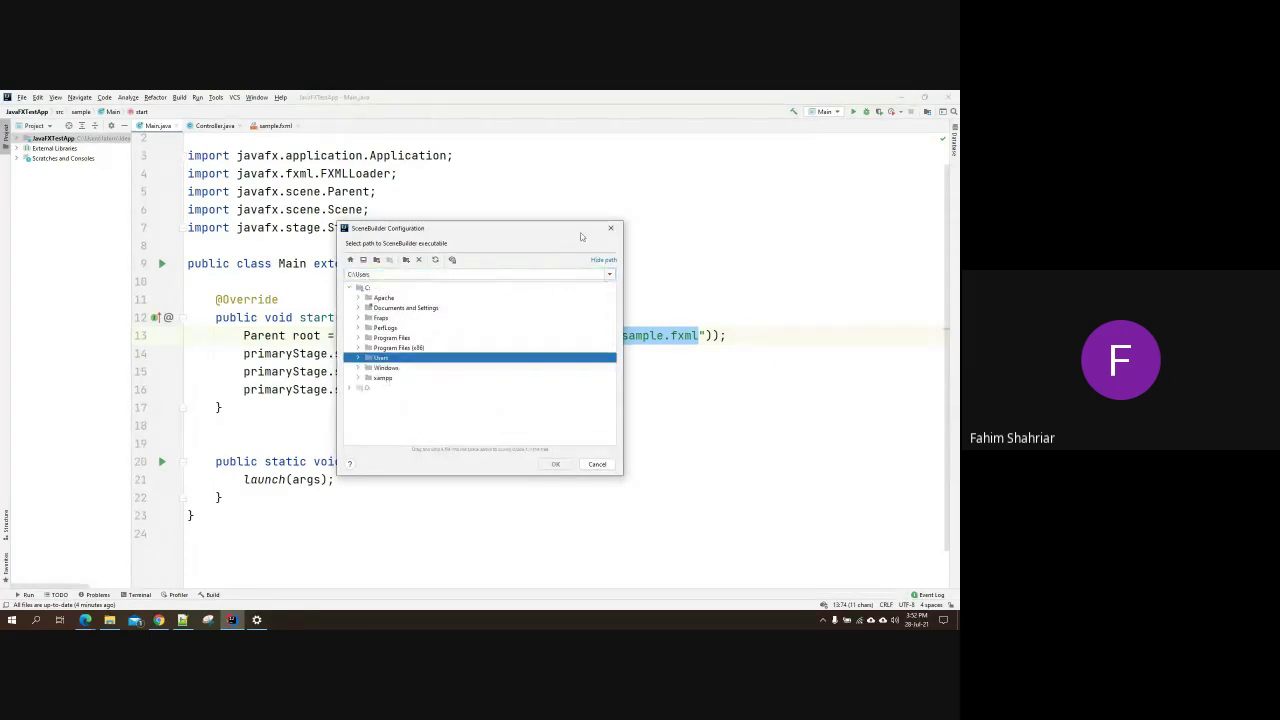
Step: Select SceneBuilder-16.0.0.msi in File Explorer's Downloads folder, return to IntelliJ IDEA, and cancel the SceneBuilder Configuration dialog
left_click(109, 620)
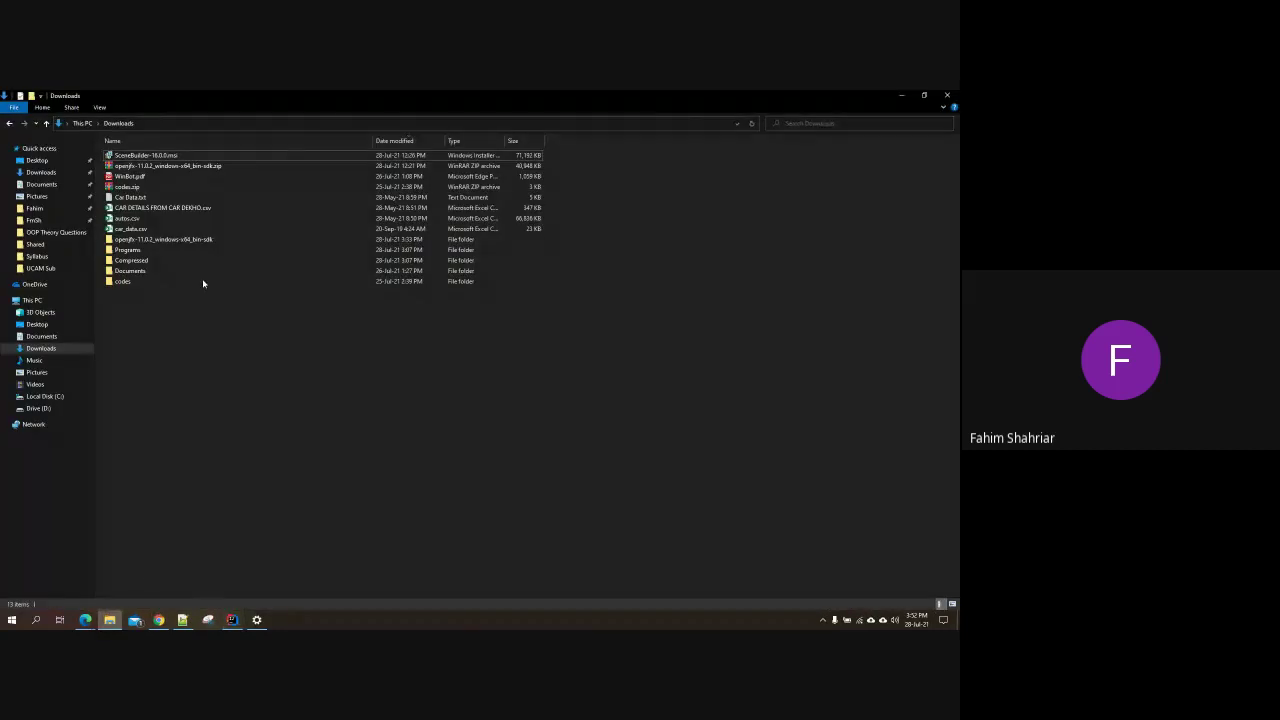
left_click(150, 155)
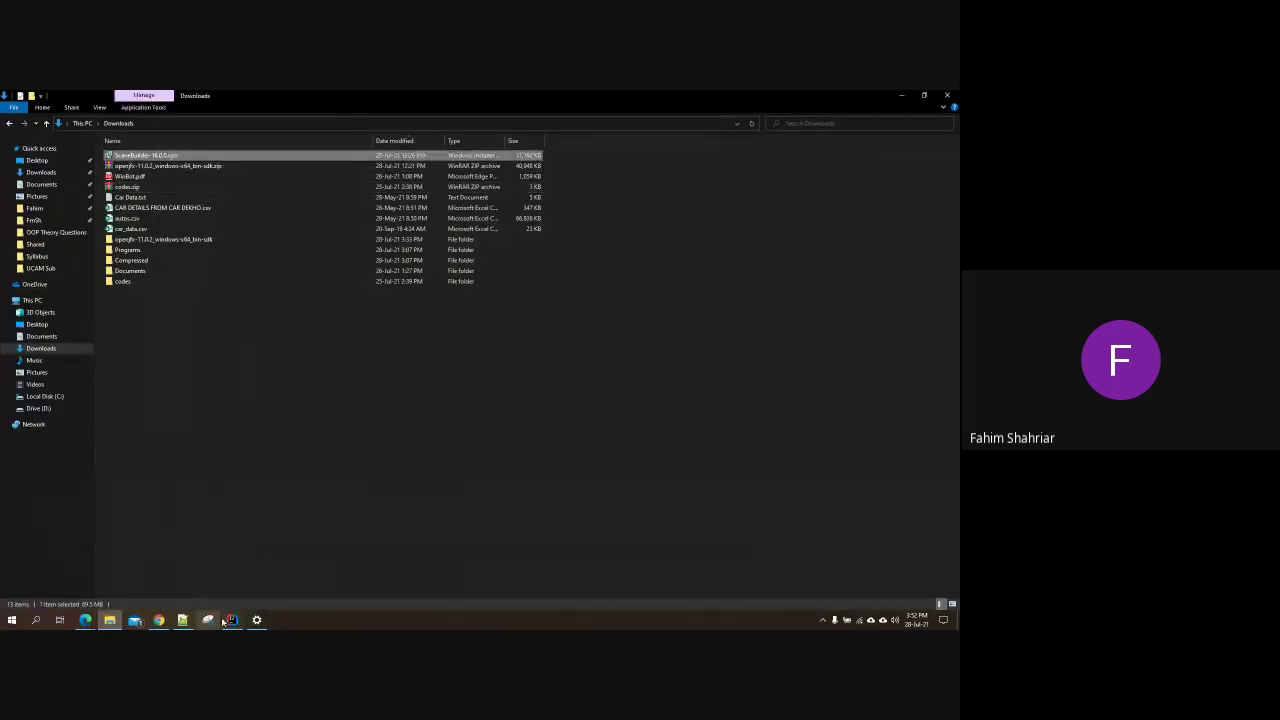
left_click(232, 620)
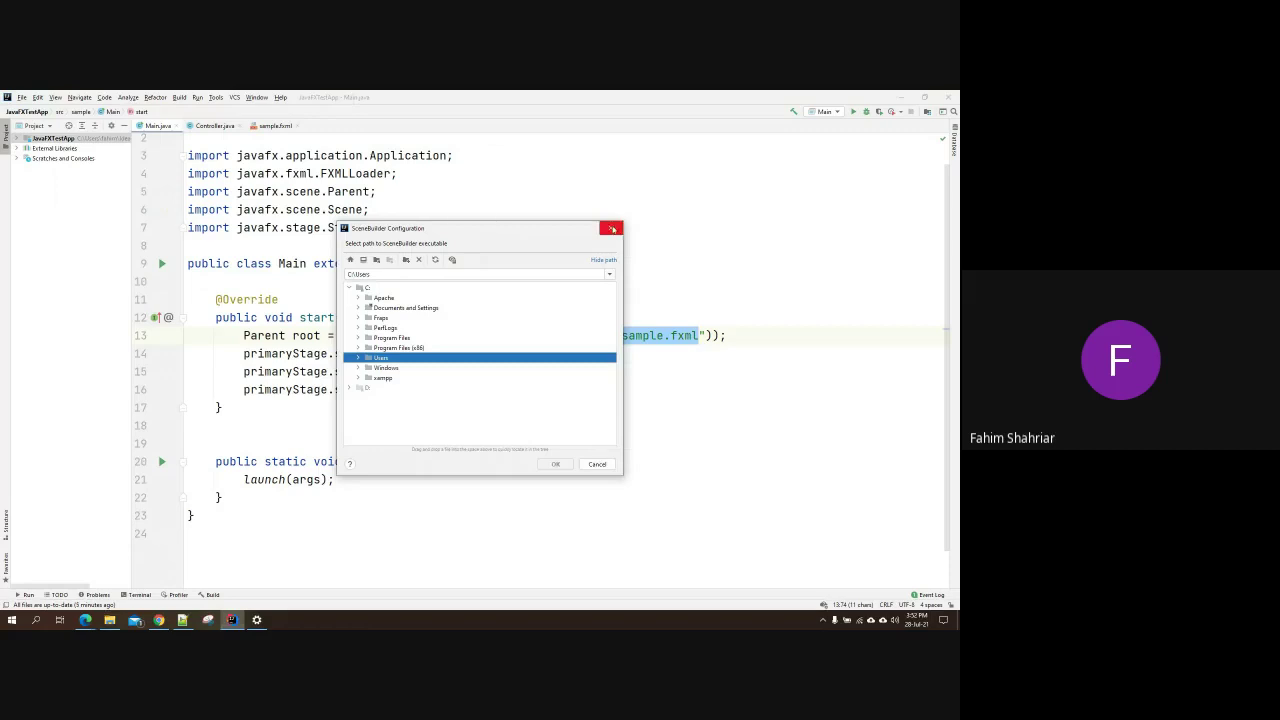
left_click(597, 464)
Step: Display sample.fxml in the editor and request opening it in SceneBuilder to choose the SceneBuilder executable path
left_click(265, 126)
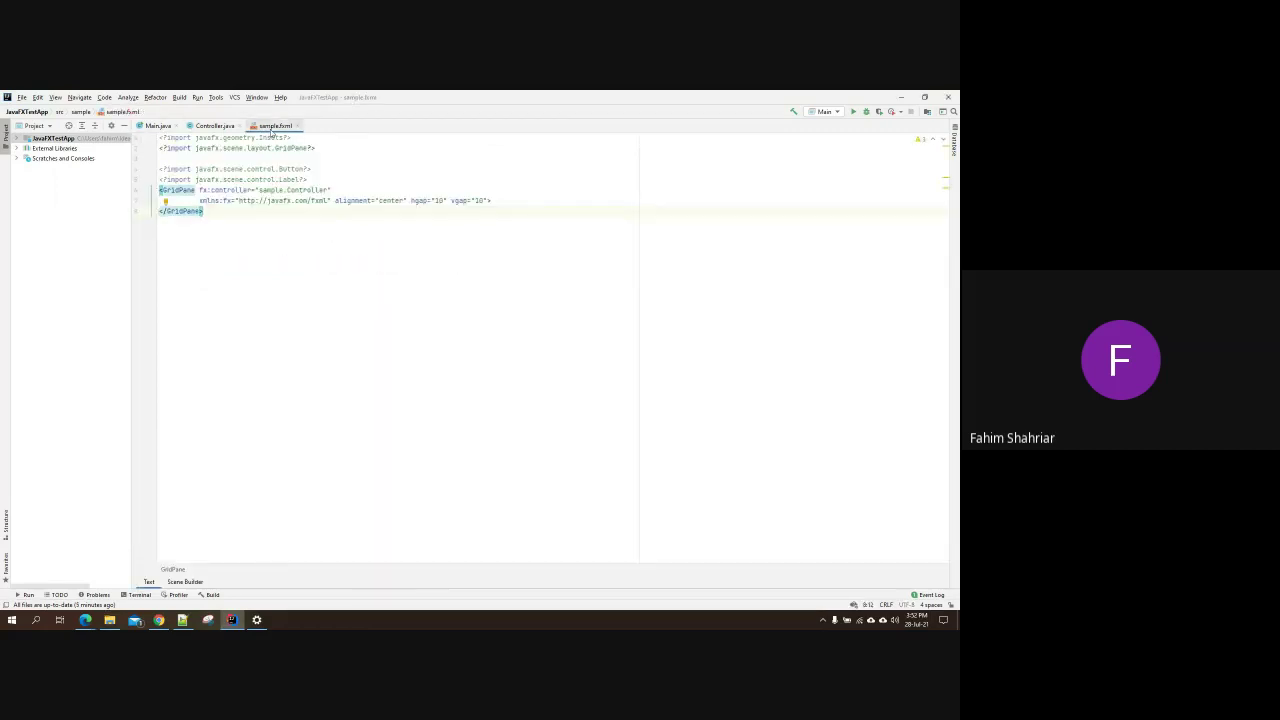
right_click(268, 126)
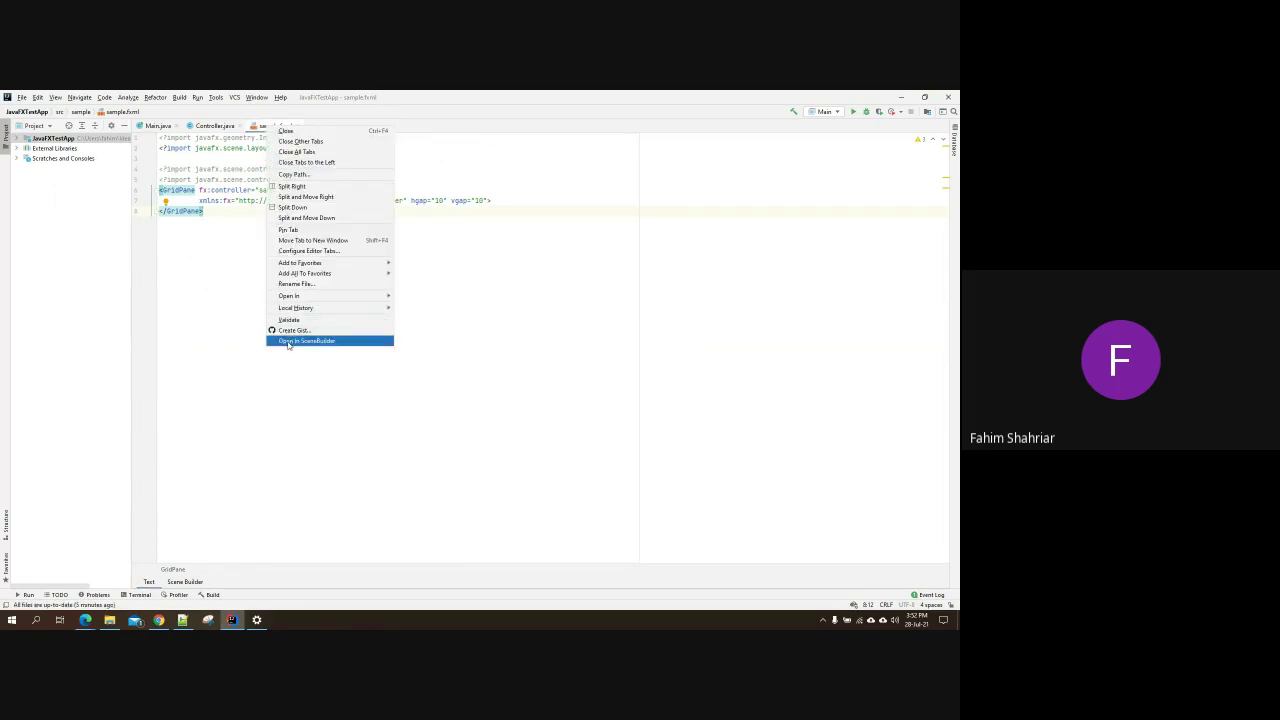
left_click(347, 343)
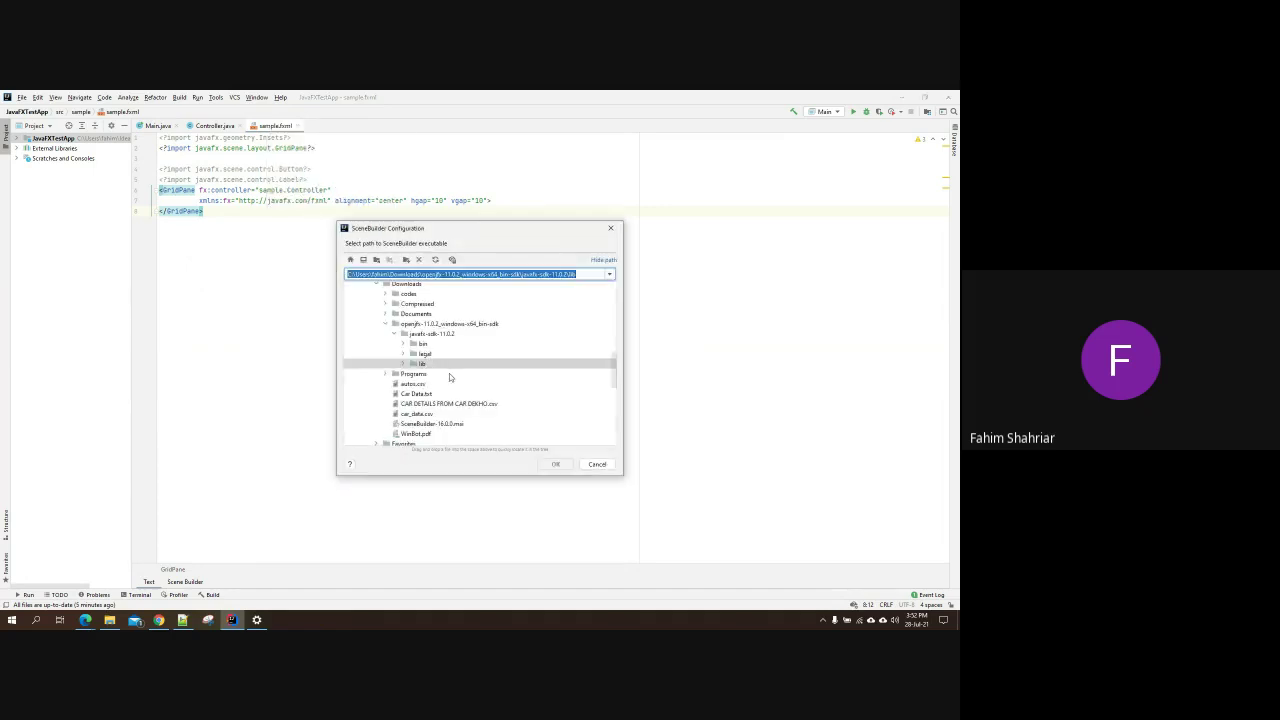
Step: Collapse the Downloads and Users folders in the path chooser and look through Program Files (x86) for the SceneBuilder executable
scroll(449, 373, "up", 1)
scroll(450, 331, "up", 4)
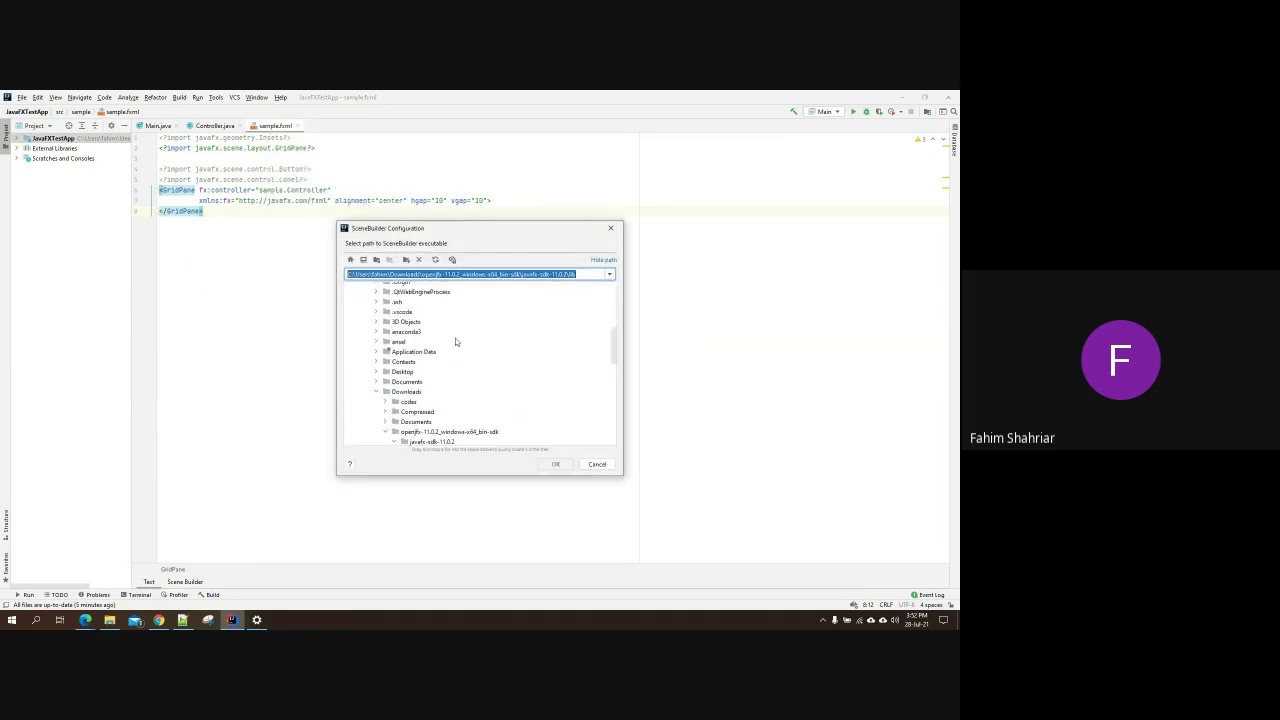
left_click(380, 427)
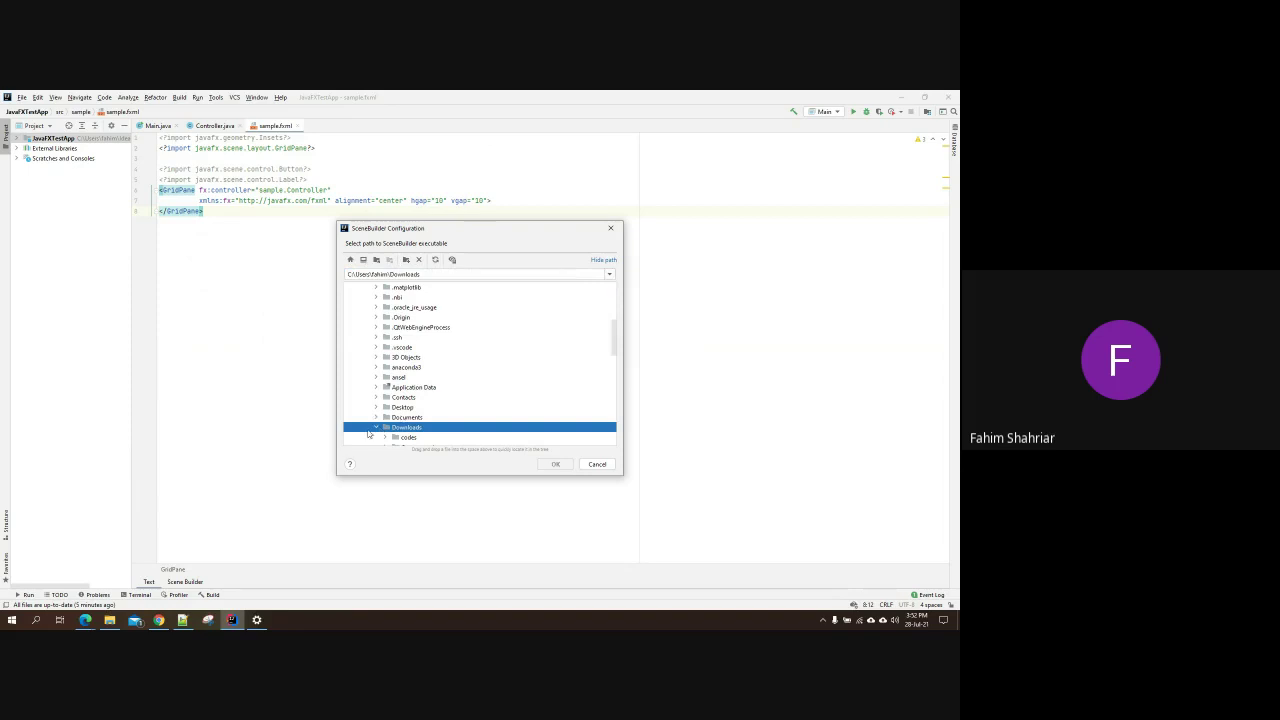
left_click(376, 427)
scroll(425, 369, "up", 5)
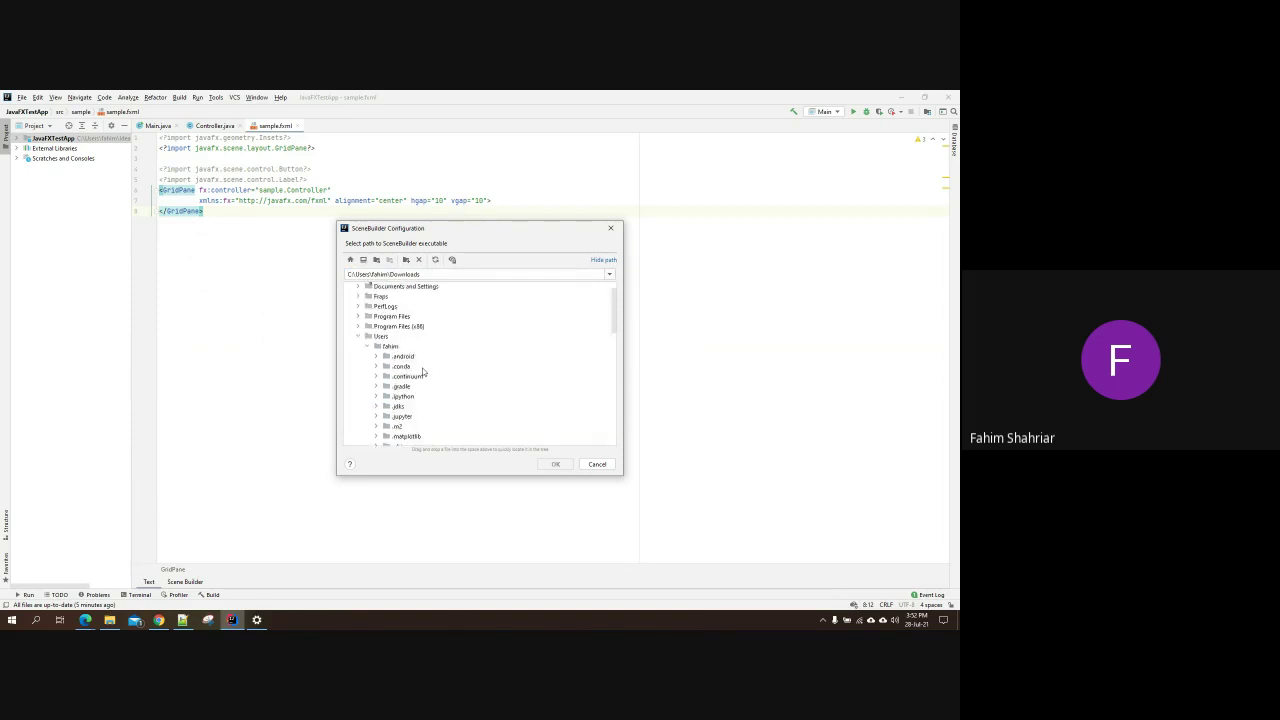
left_click(359, 358)
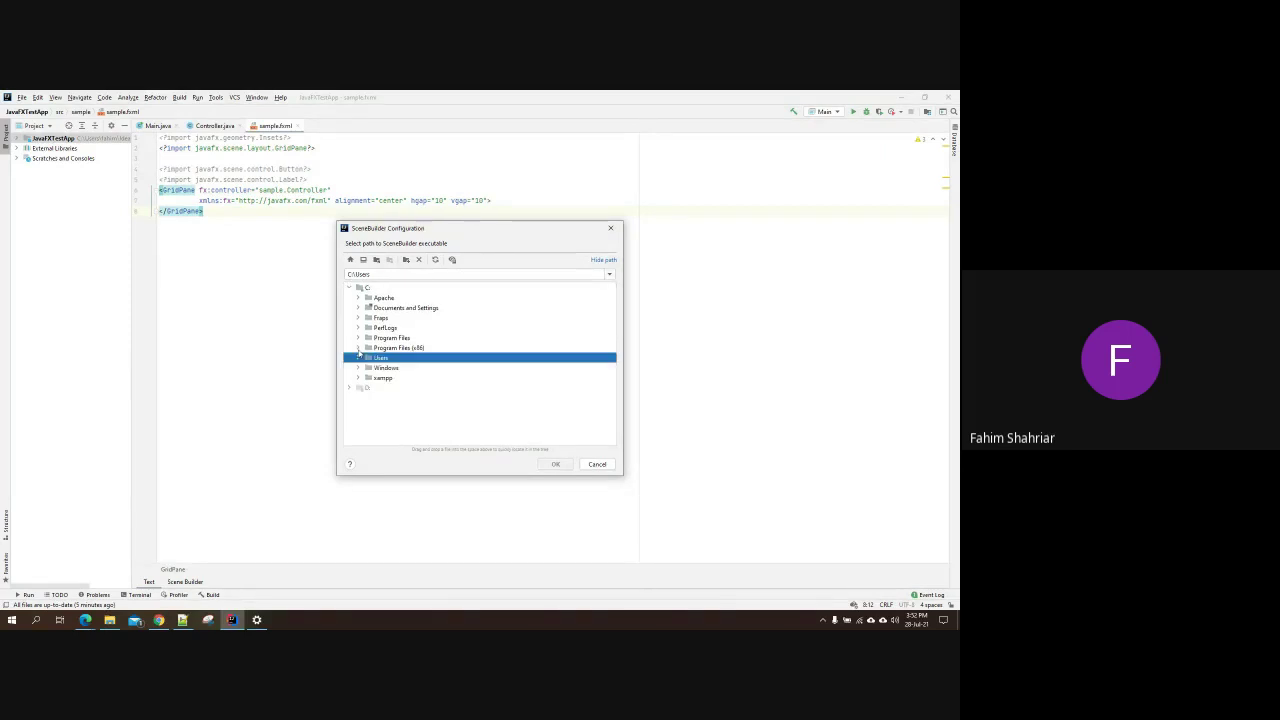
left_click(357, 348)
scroll(371, 364, "down", 10)
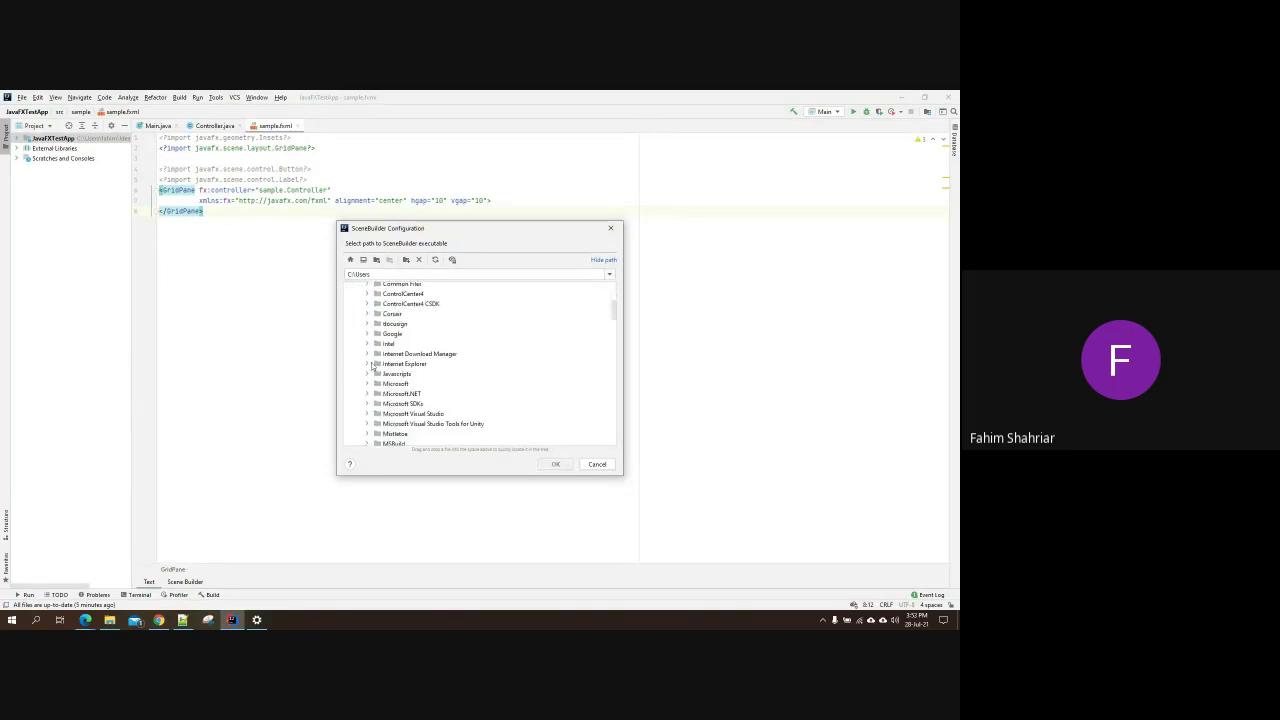
scroll(371, 367, "down", 4)
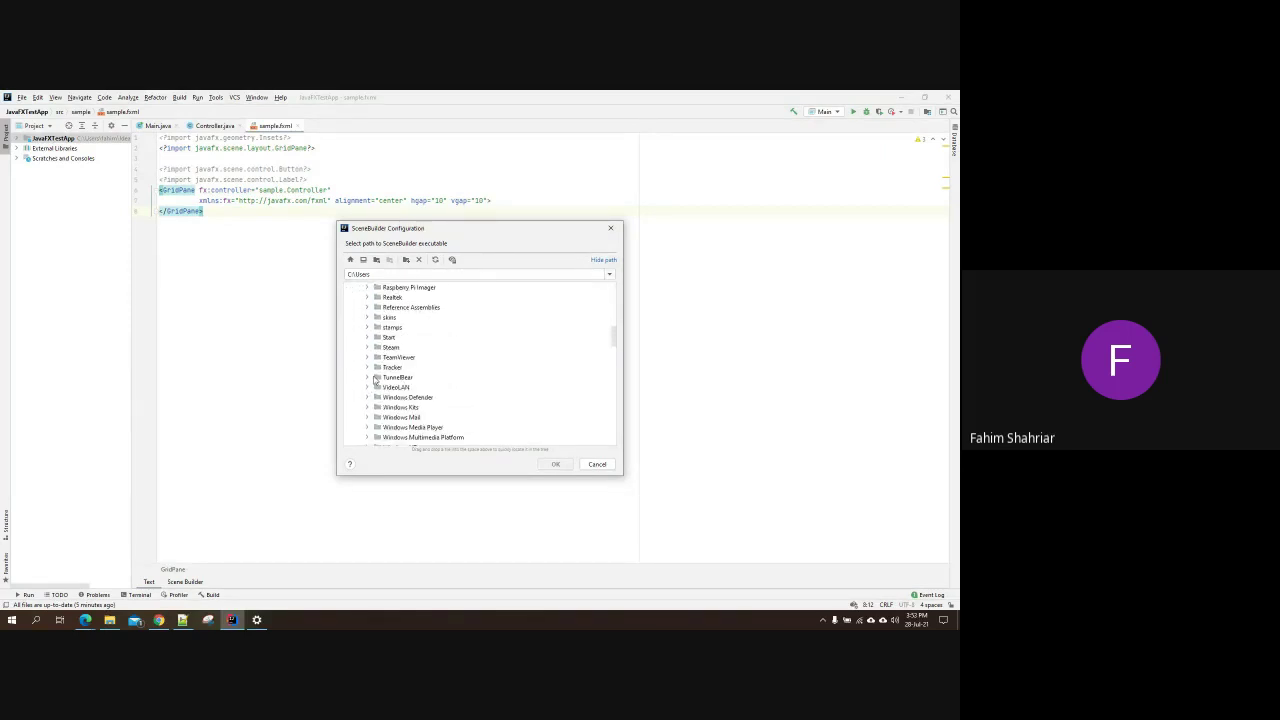
scroll(374, 377, "down", 3)
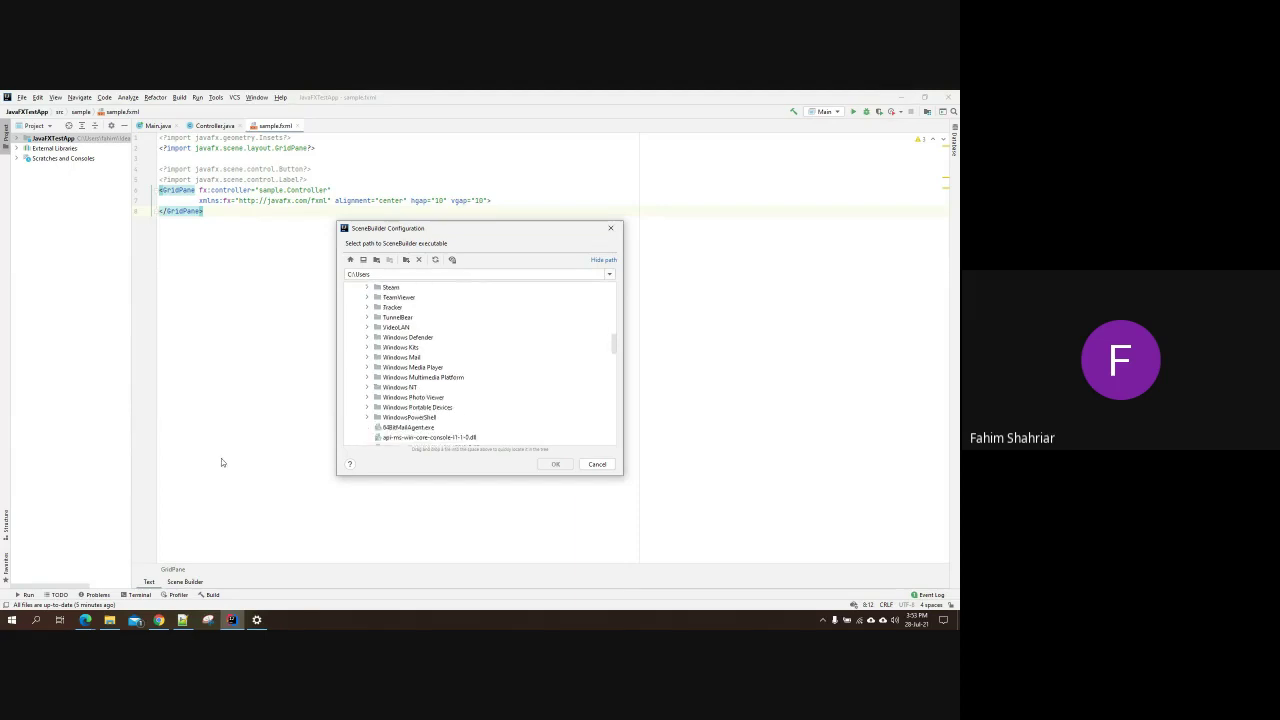
Step: Search Windows for "scene", open the SceneBuilder app's file location, and maximize the folder window
left_click(33, 620)
type("scene")
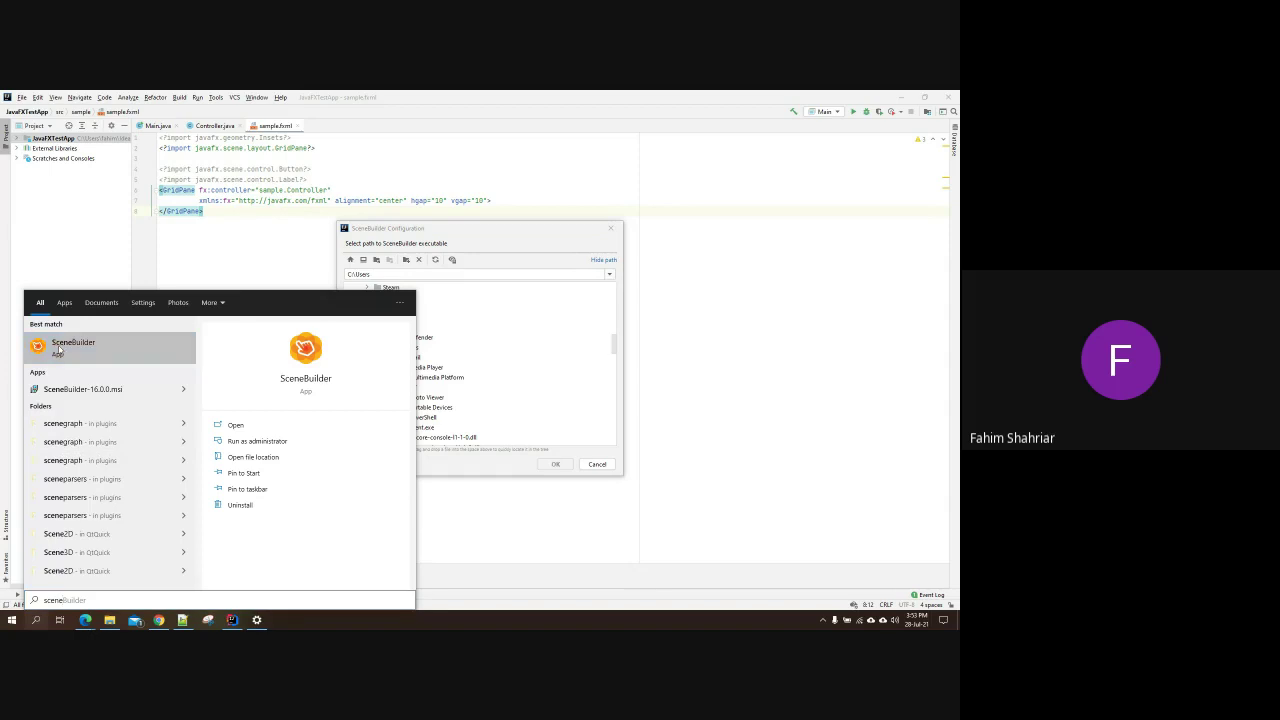
right_click(60, 348)
left_click(104, 372)
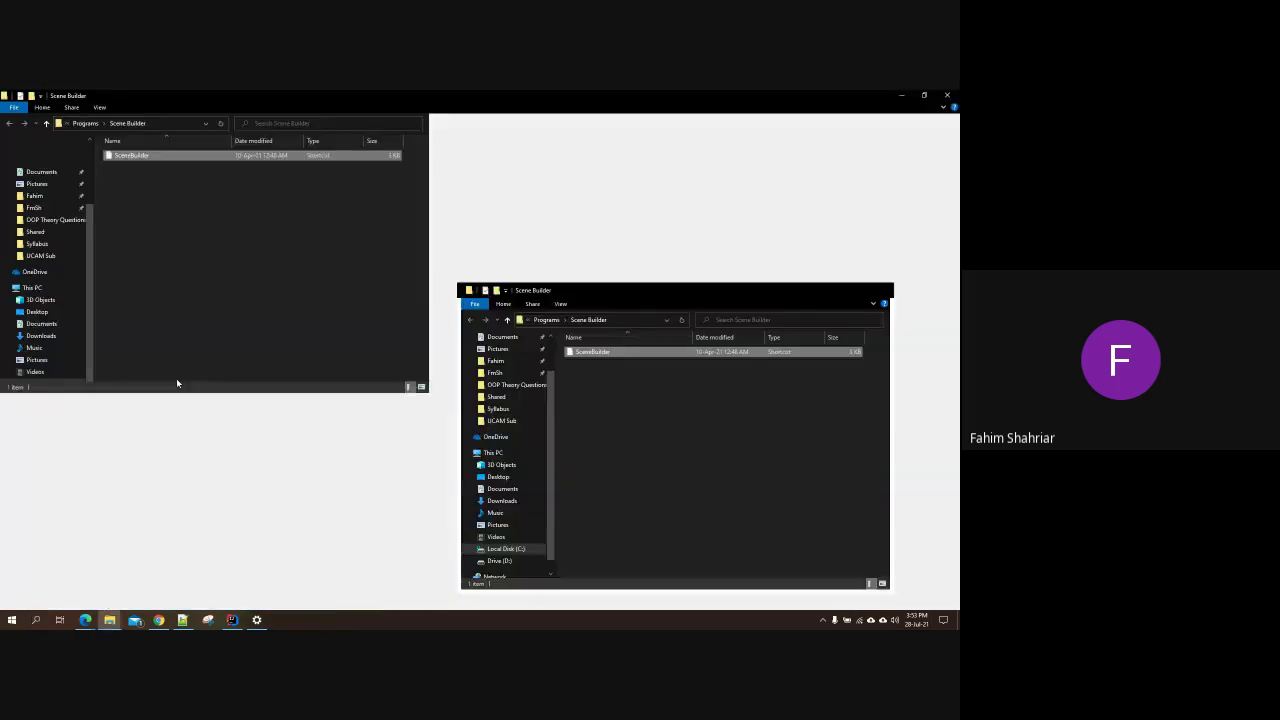
left_click(239, 259)
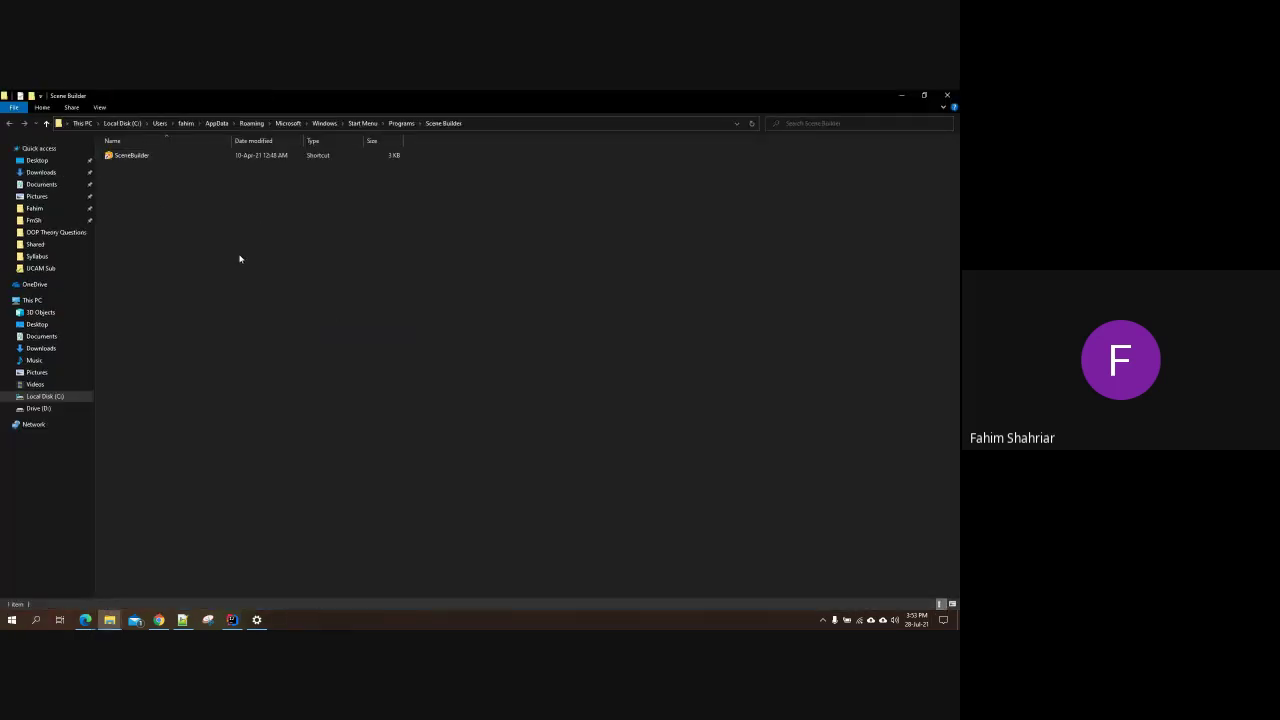
Step: Look through the Program Files and Program Files (x86) folders on Local Disk (C:) for a SceneBuilder installation folder
left_click(54, 396)
double_click(168, 208)
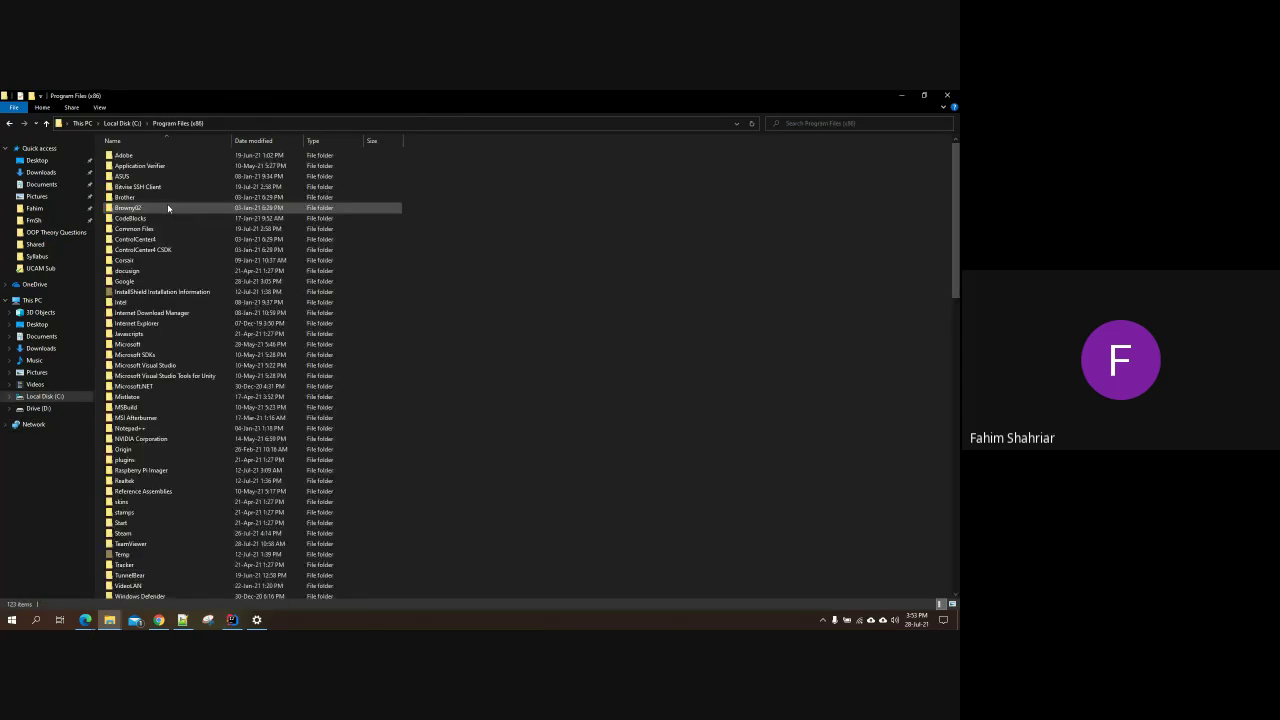
scroll(173, 354, "down", 3)
key("alt+Left")
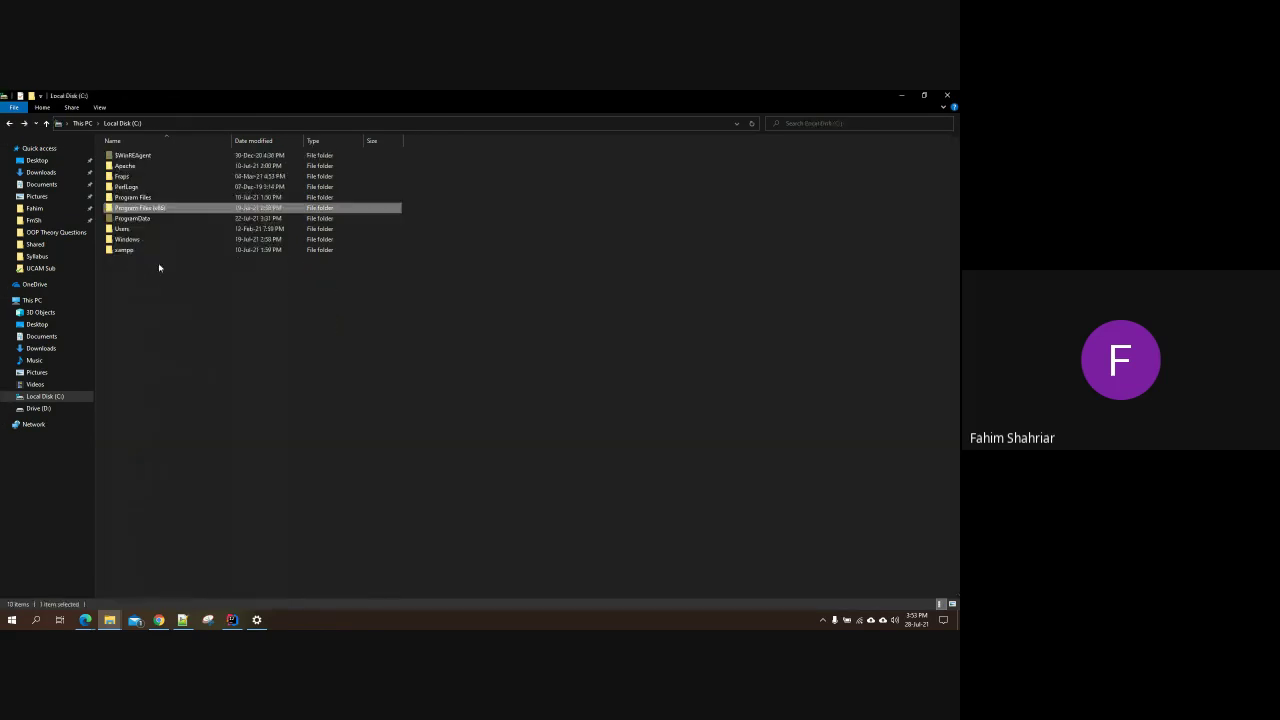
double_click(170, 198)
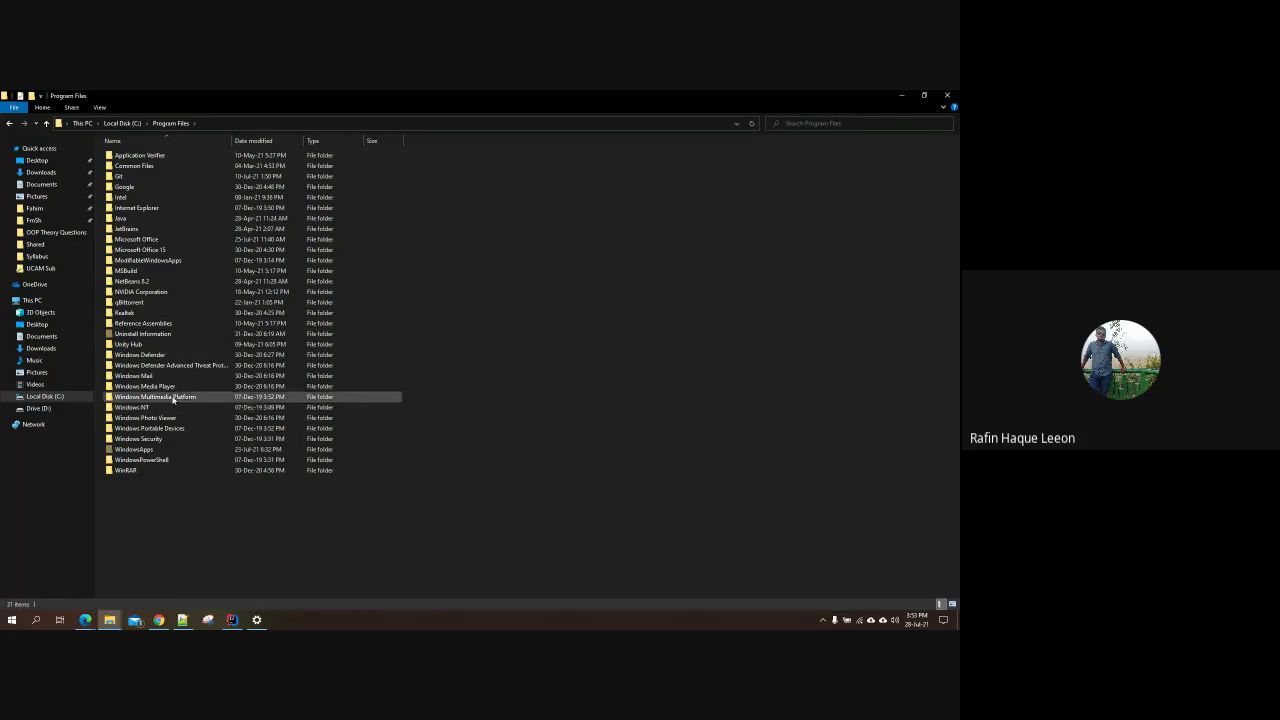
key("alt+Left")
double_click(154, 208)
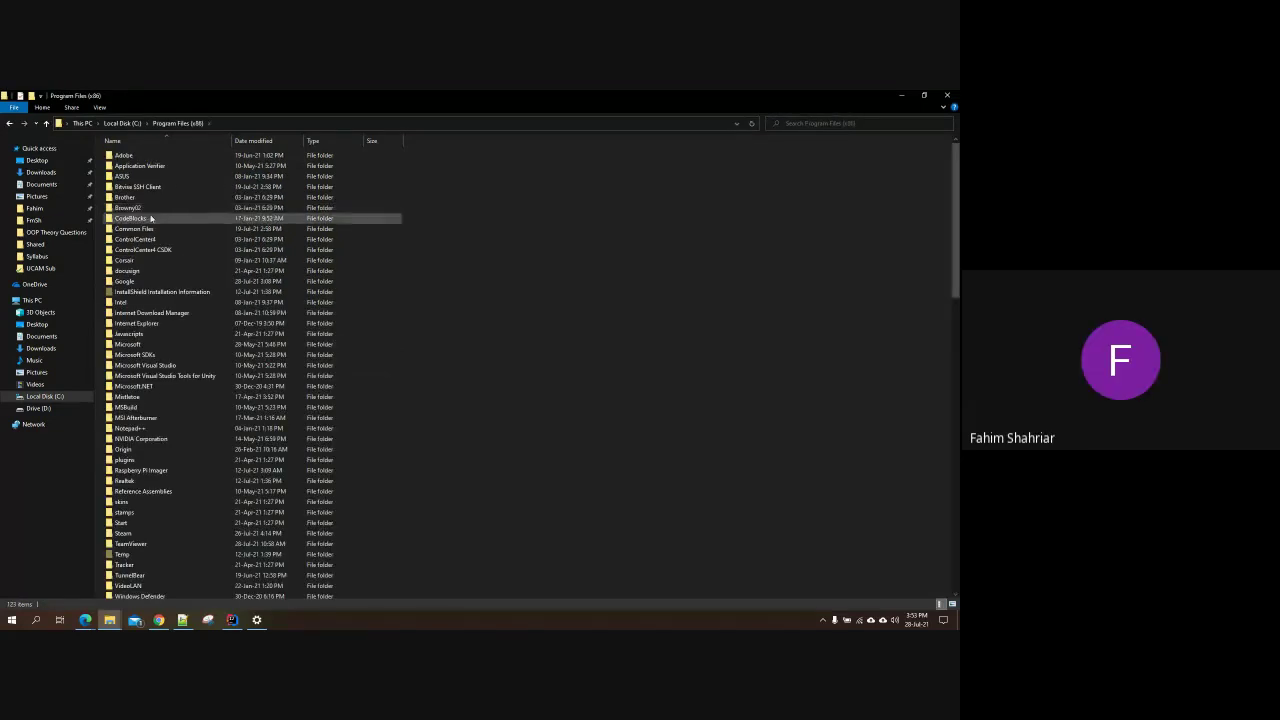
scroll(133, 420, "down", 5)
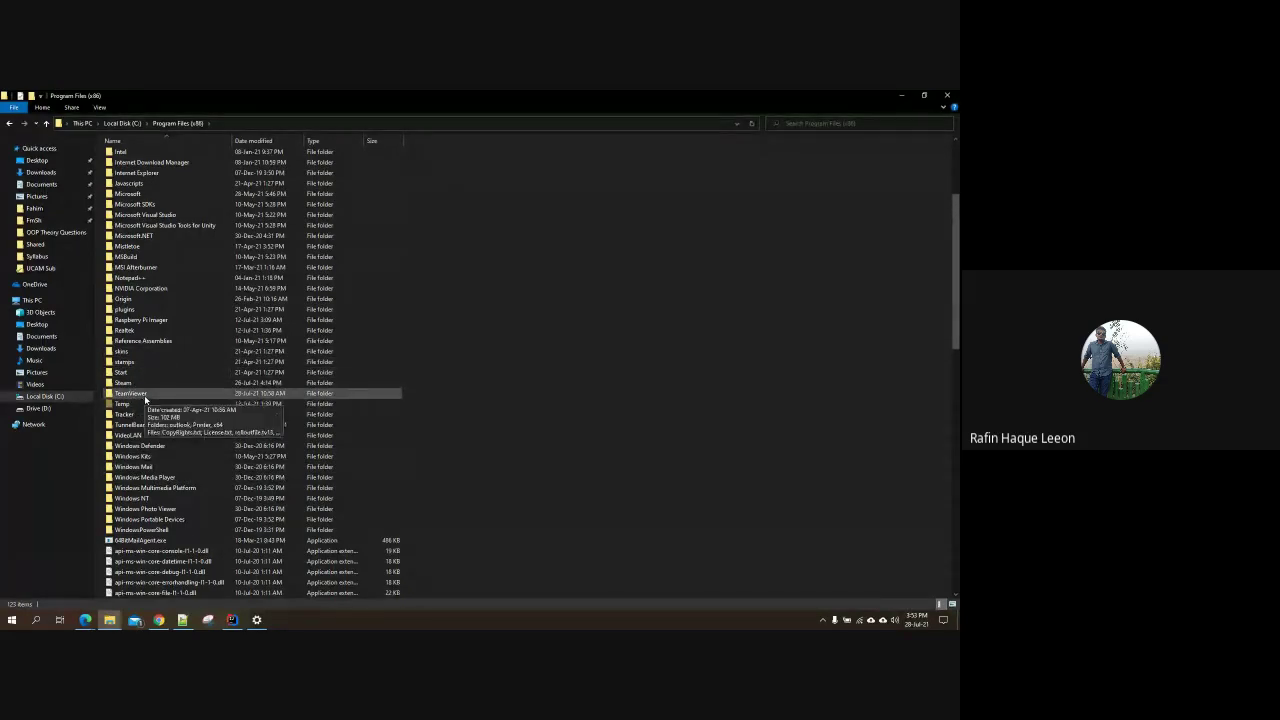
scroll(144, 398, "up", 4)
scroll(146, 398, "up", 1)
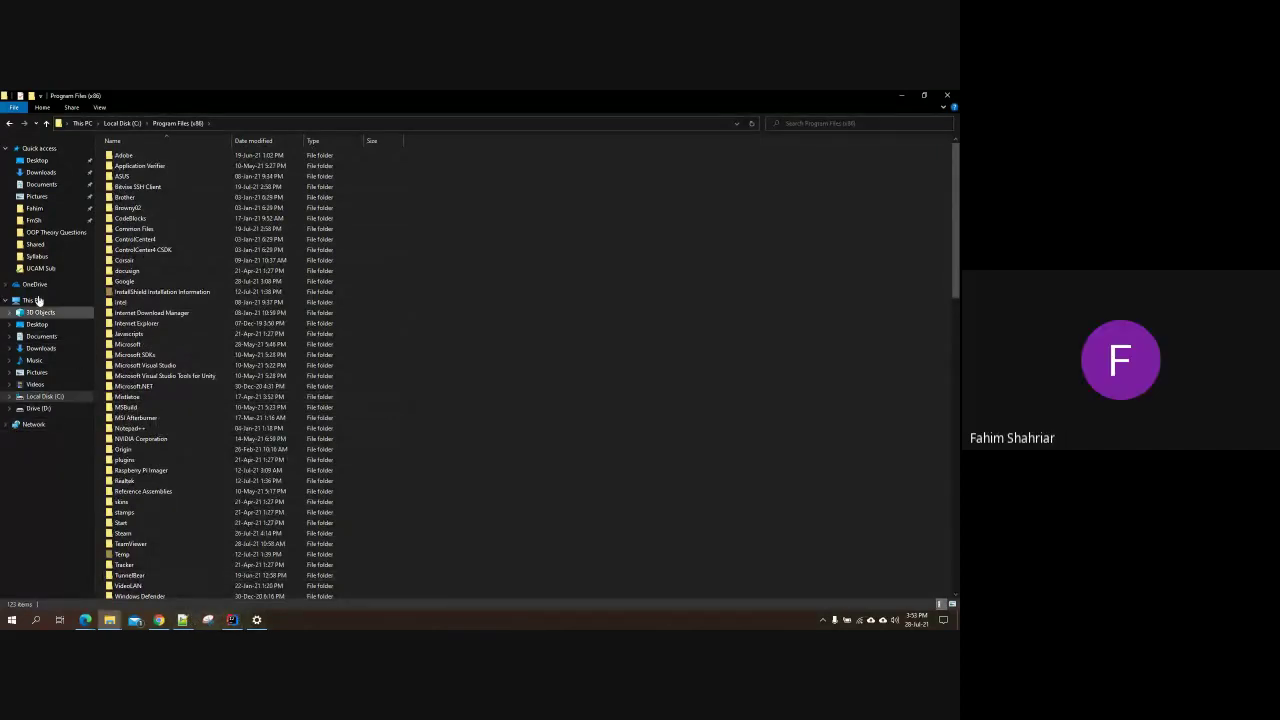
Step: Remove the existing SceneBuilder installation by running SceneBuilder-16.0.0.msi from the Downloads folder, and finish the setup wizard
left_click(44, 175)
double_click(146, 155)
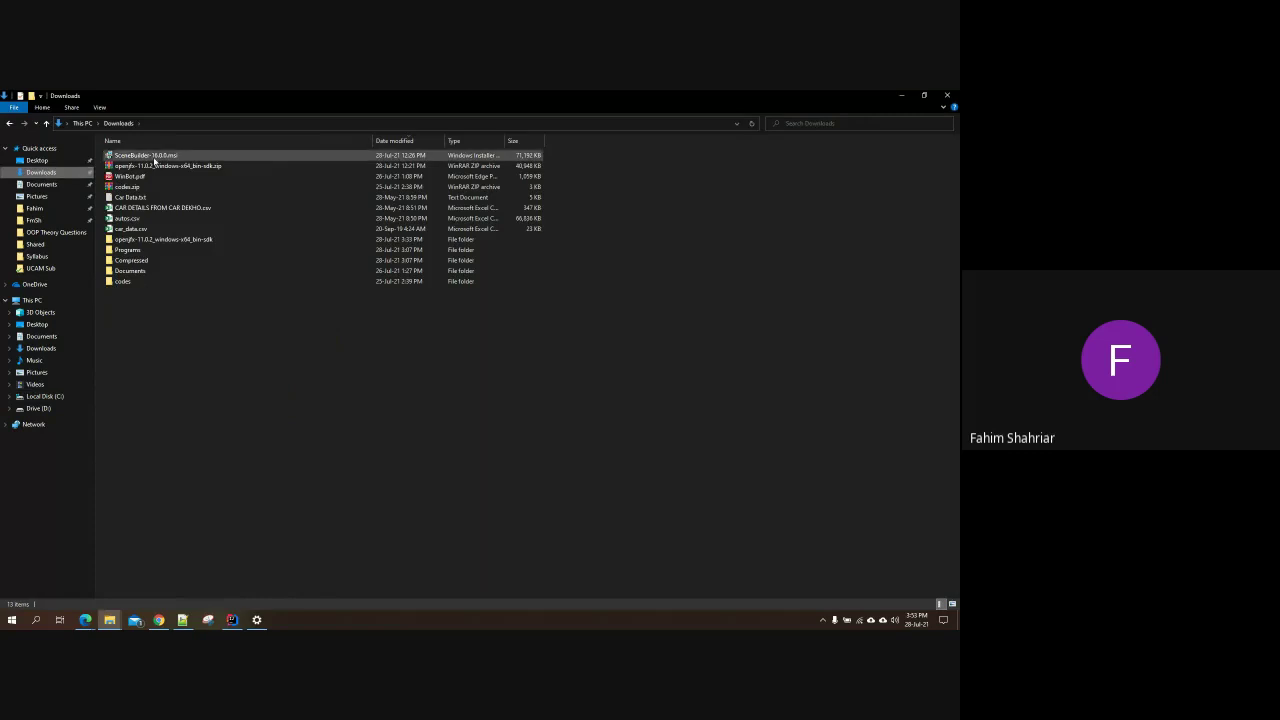
left_click(529, 432)
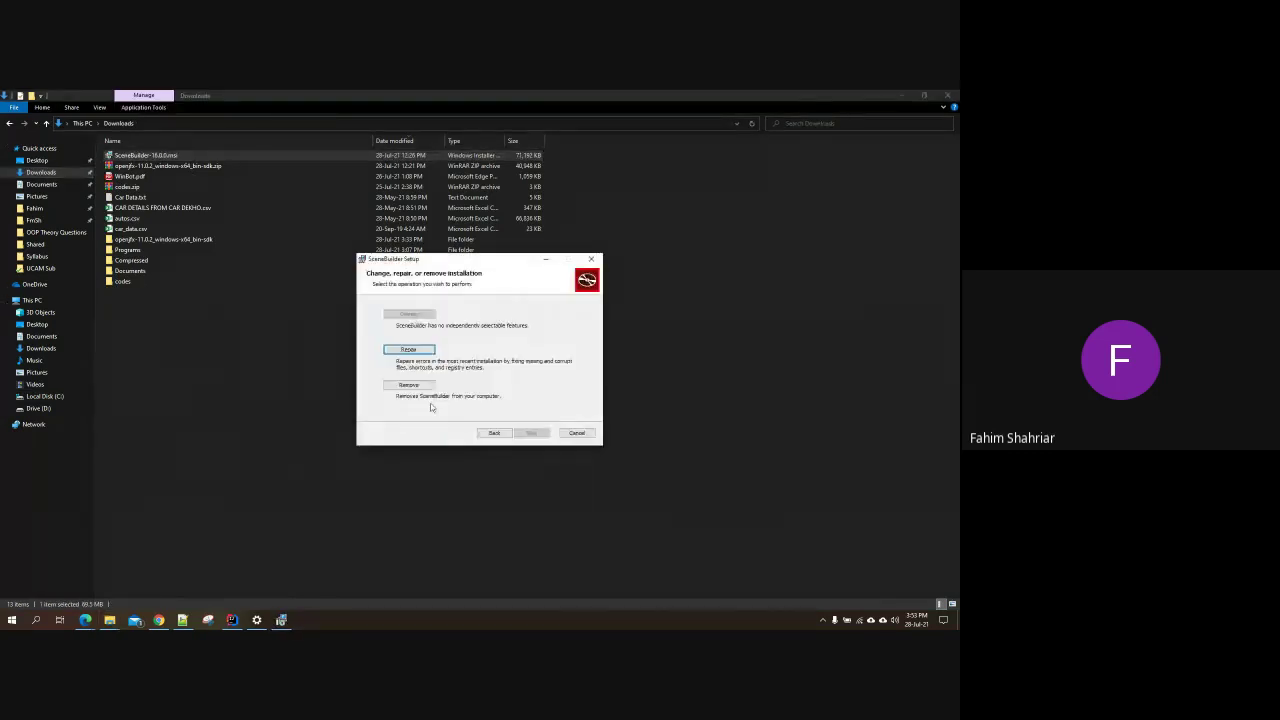
left_click(409, 389)
left_click(524, 432)
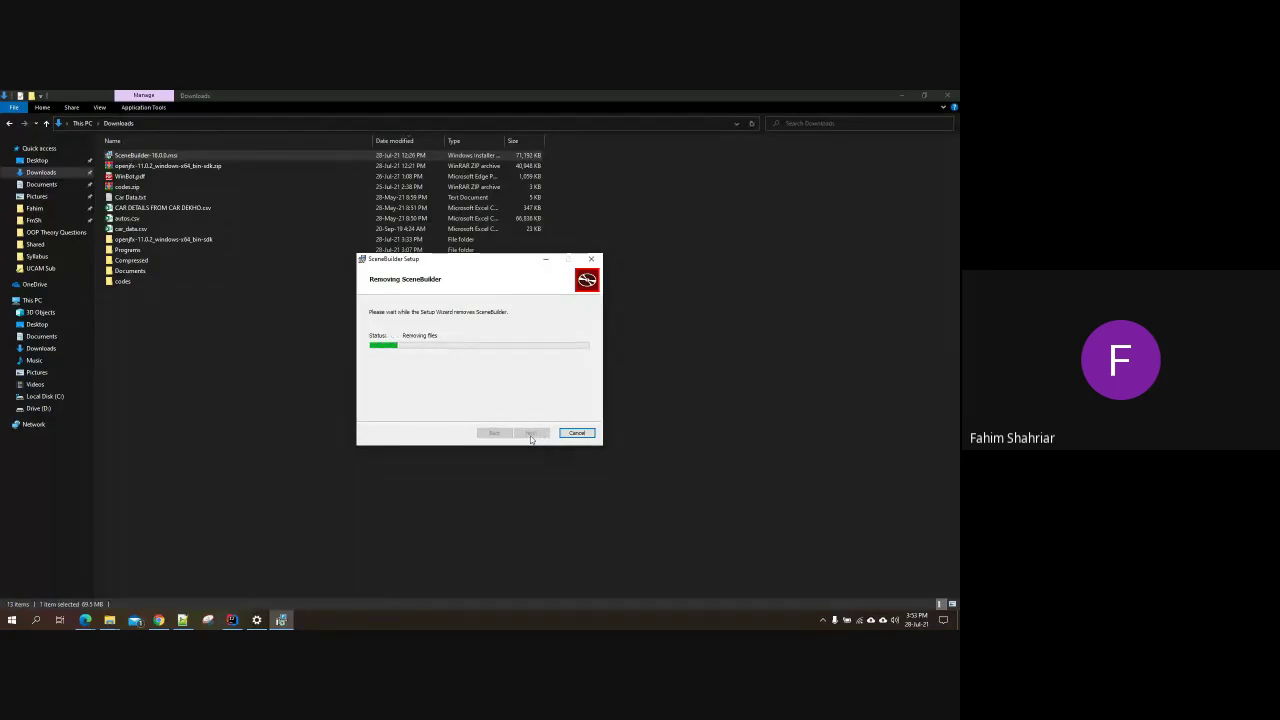
left_click(529, 433)
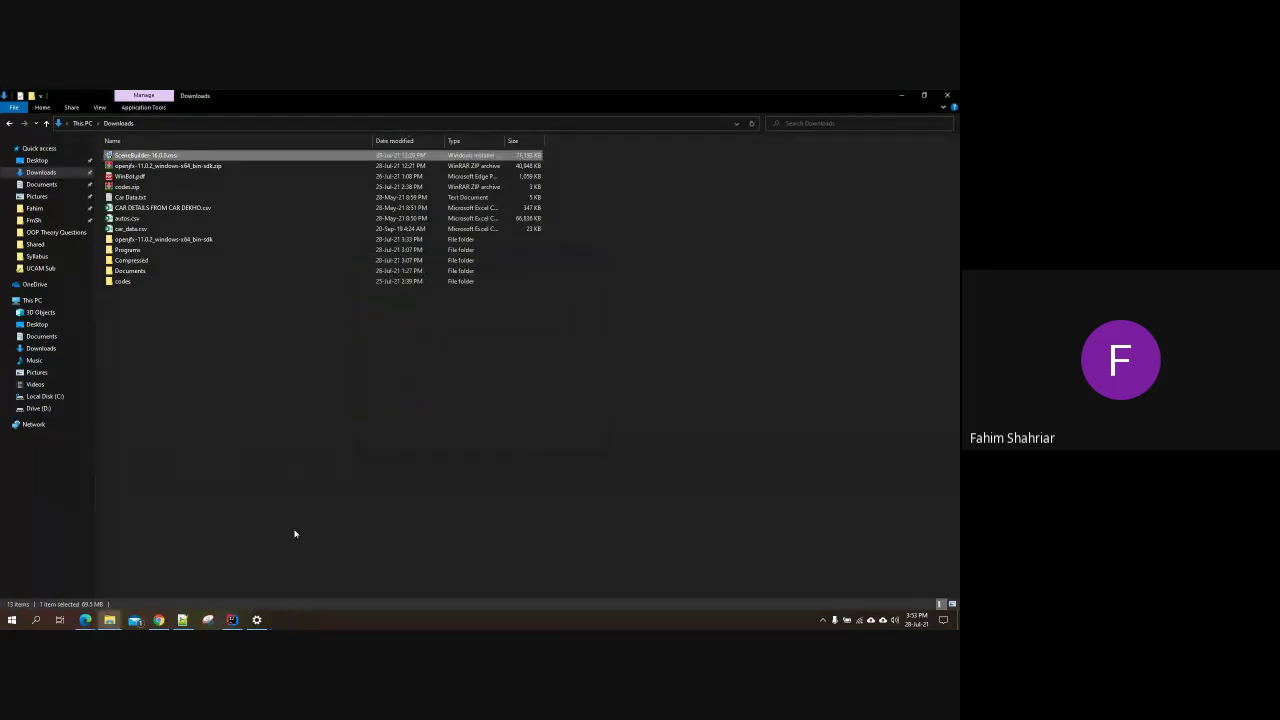
Step: Run SceneBuilder-16.0.0.msi from Downloads again, accept the license agreement, and continue to the destination folder page
left_click(231, 620)
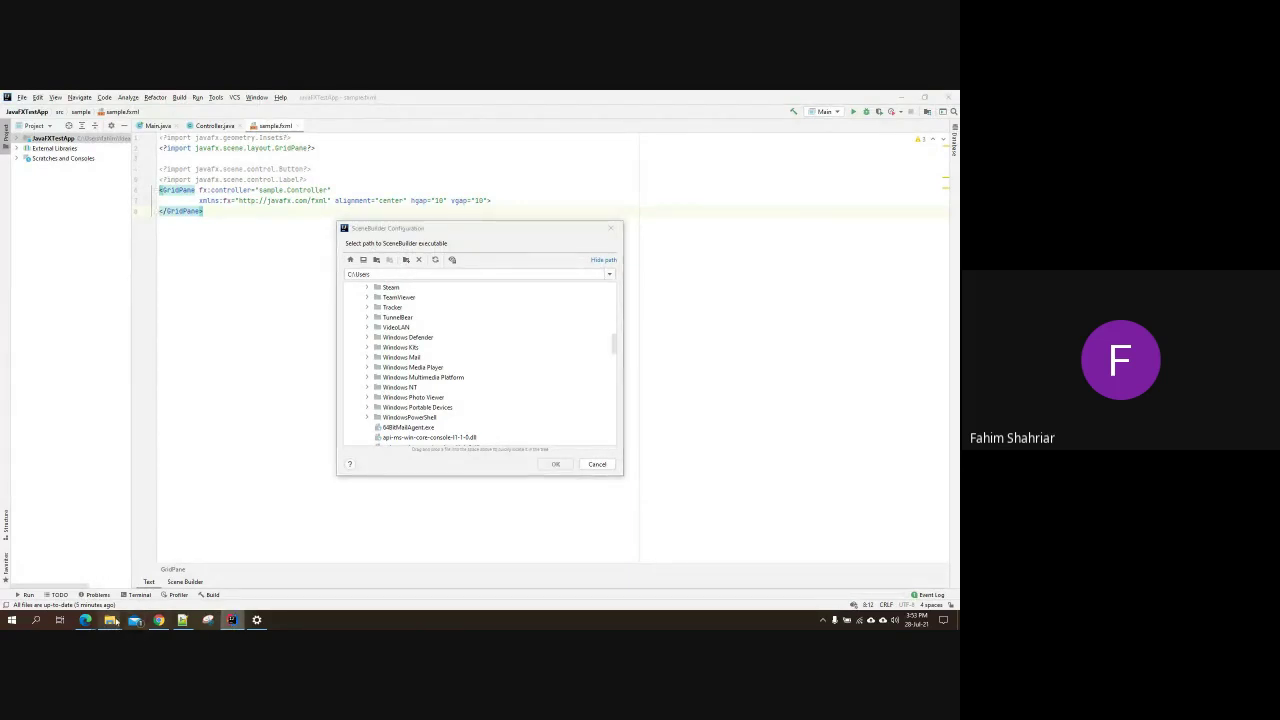
mouse_move(108, 620)
left_click(158, 585)
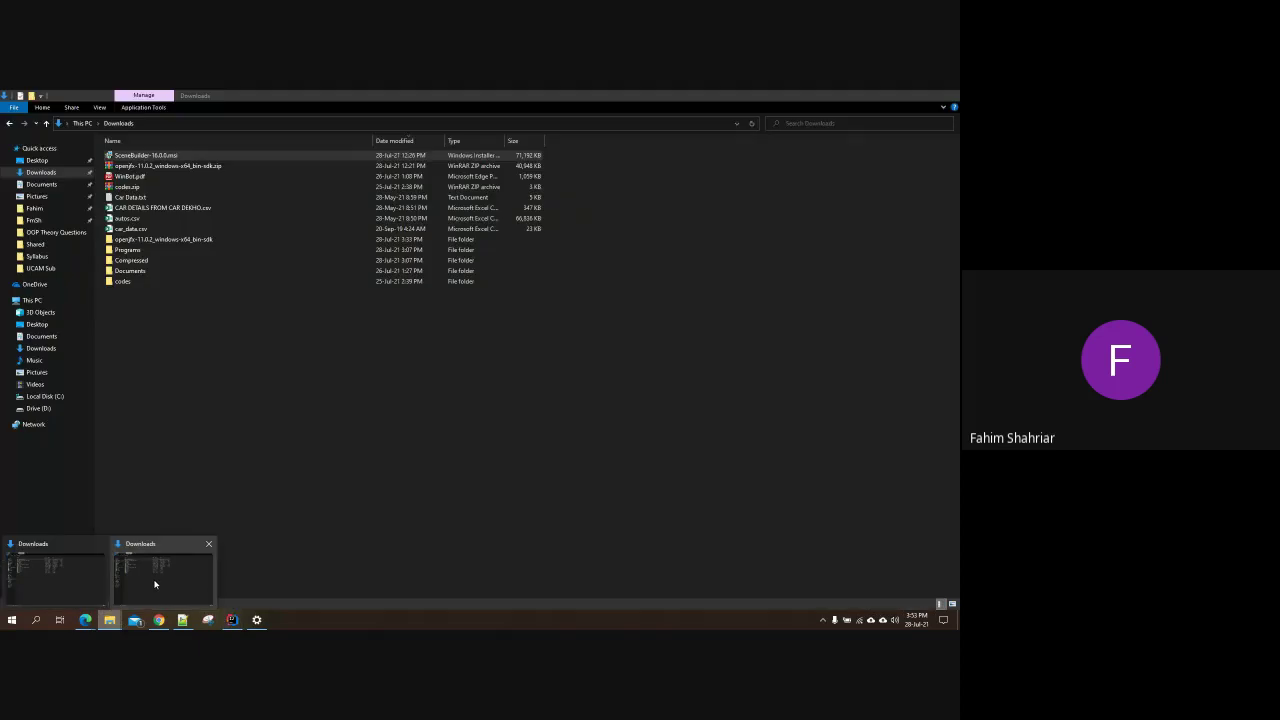
double_click(160, 155)
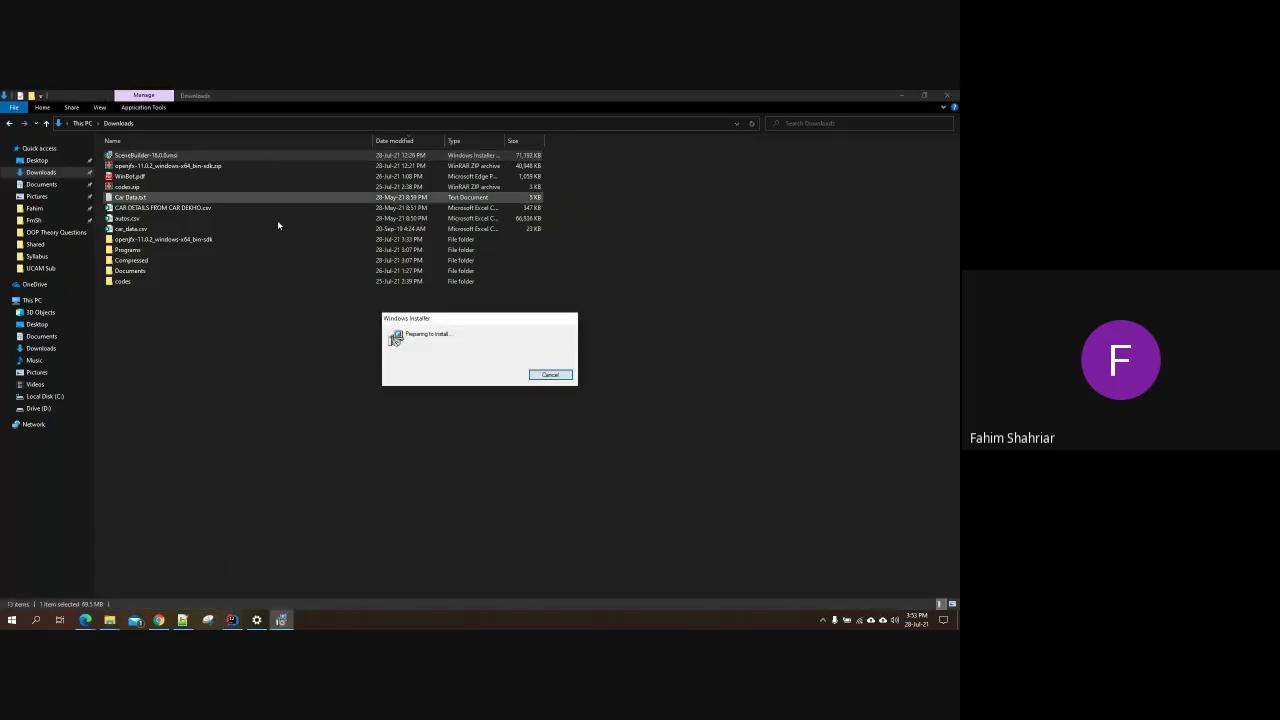
left_click(531, 432)
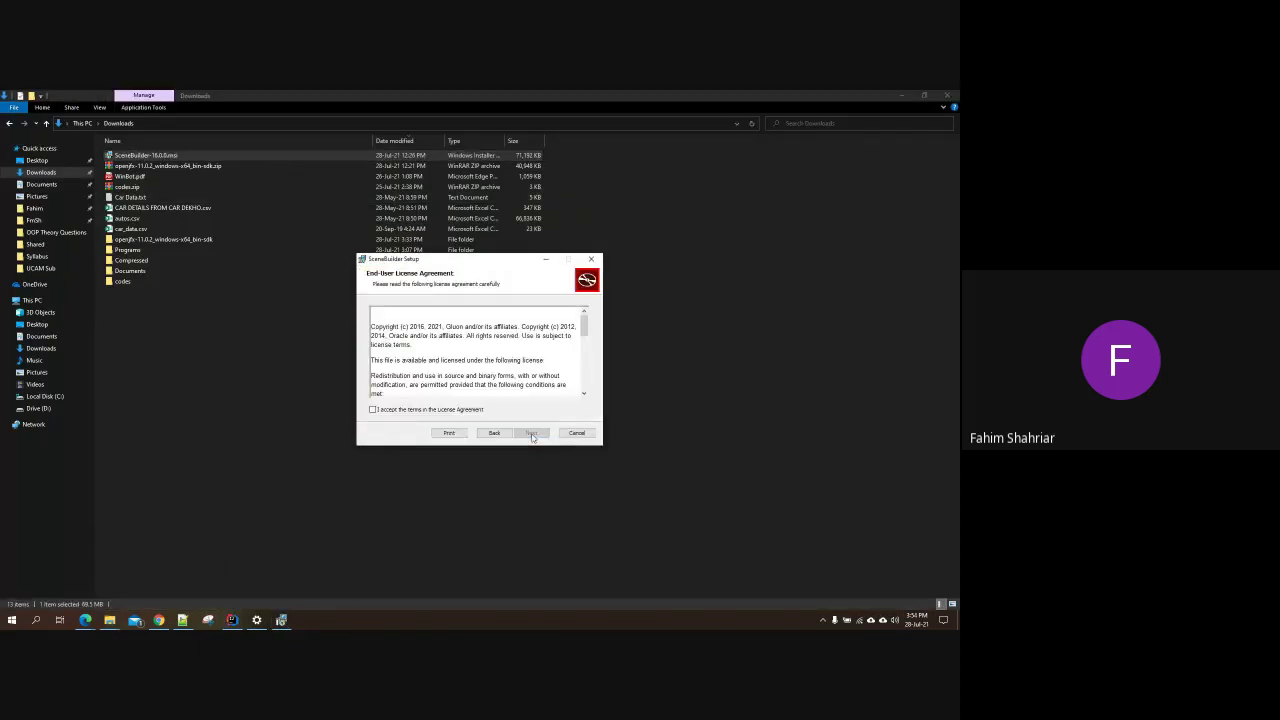
left_click(458, 410)
left_click(531, 432)
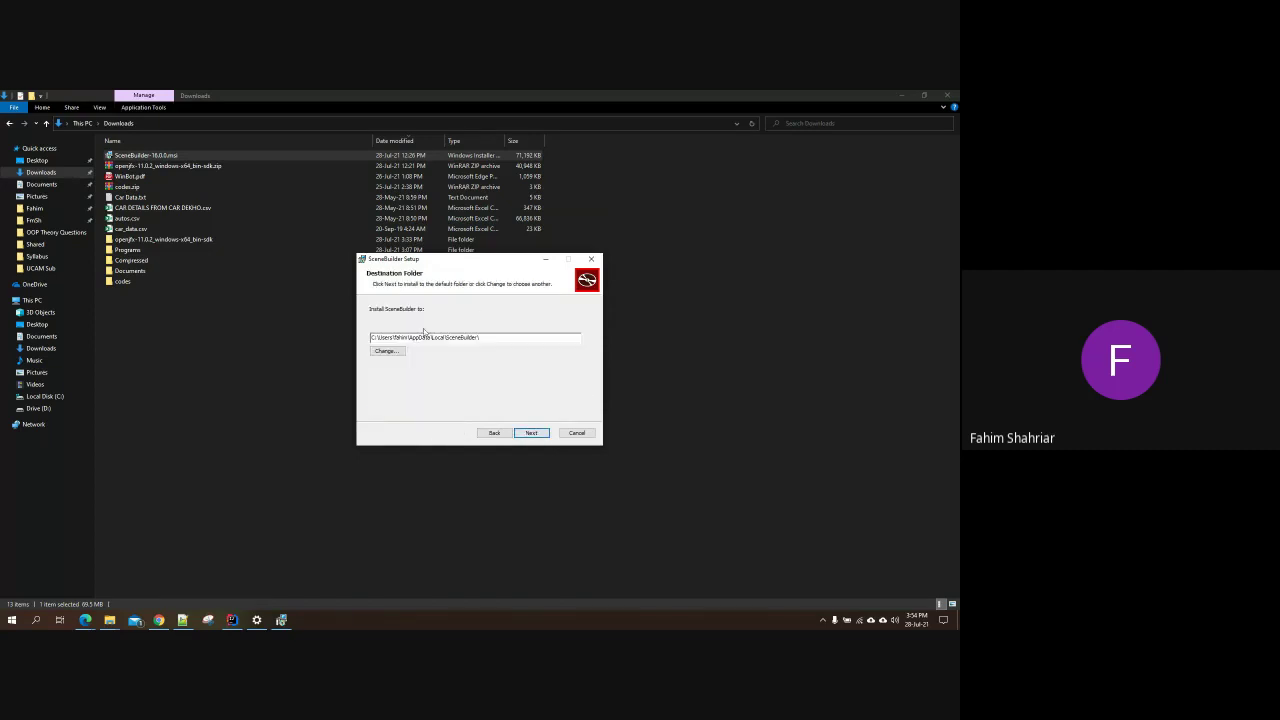
Step: Copy the installer's destination folder path, paste it a few lines below the code in Notepad++, and minimize Notepad++
left_click_drag(487, 338, 369, 340)
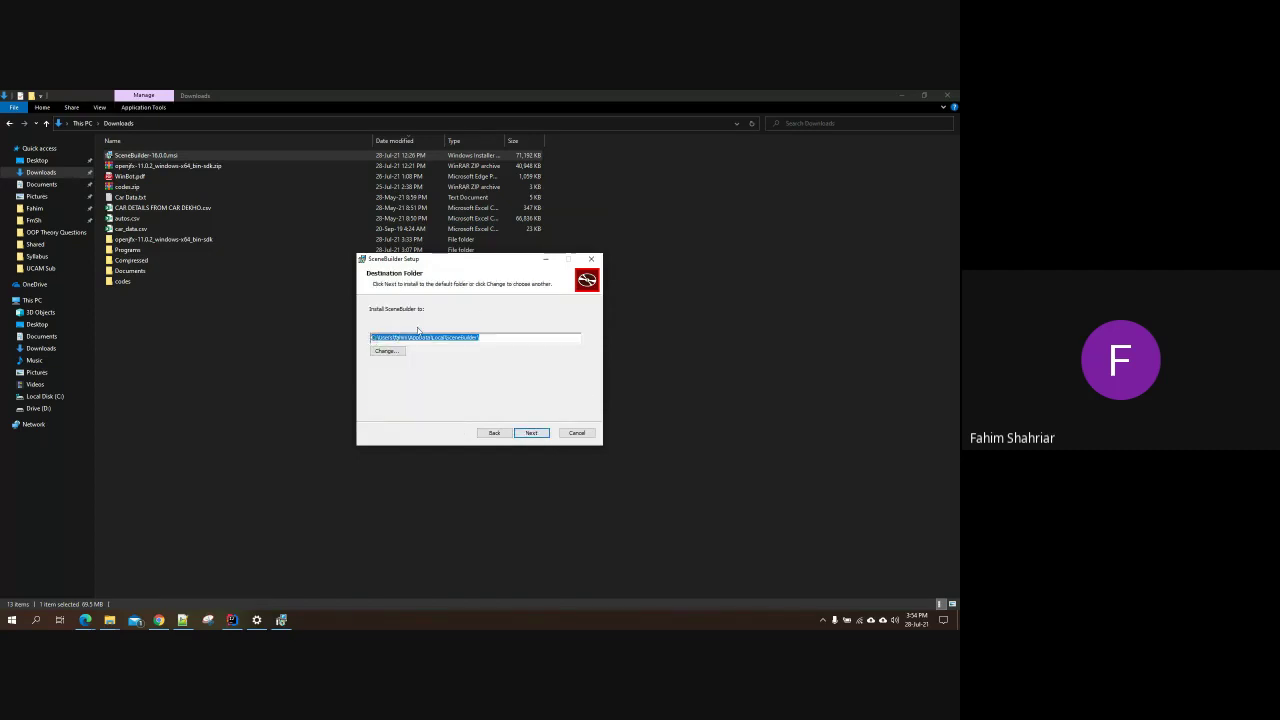
left_click_drag(476, 338, 360, 331)
left_click_drag(471, 336, 350, 336)
key("ctrl+c")
left_click(183, 621)
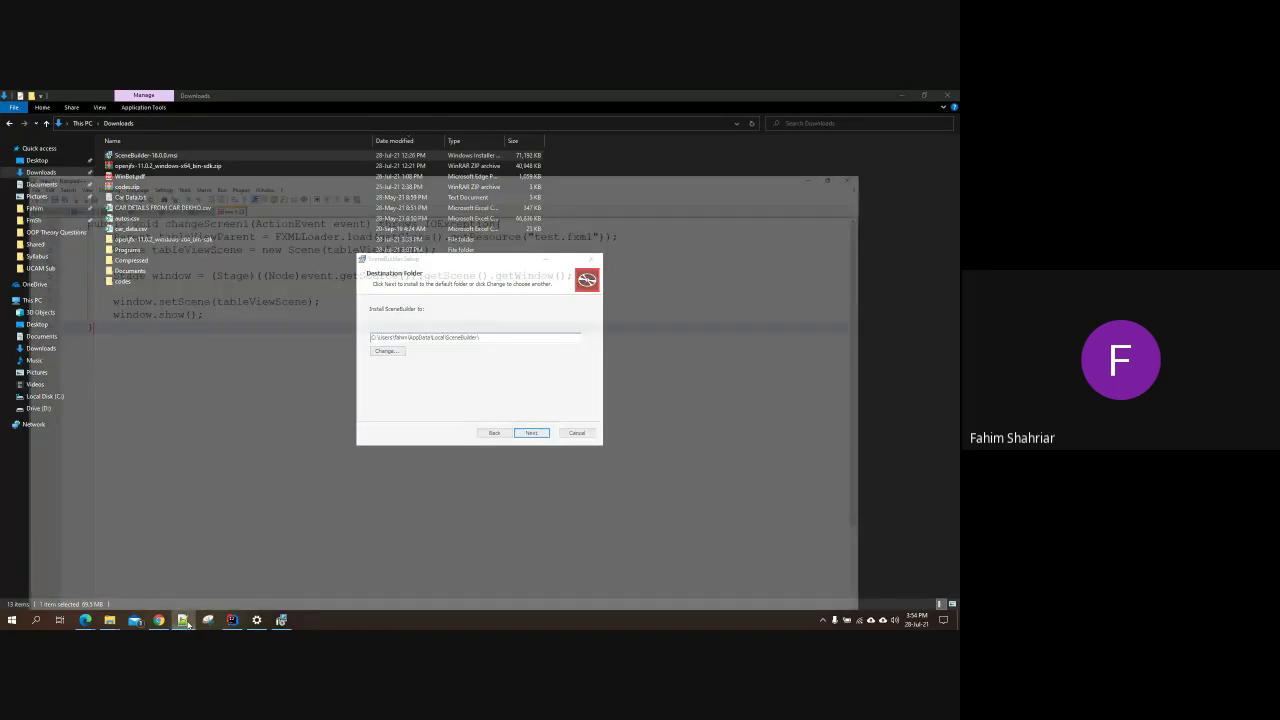
left_click(184, 622)
left_click(184, 621)
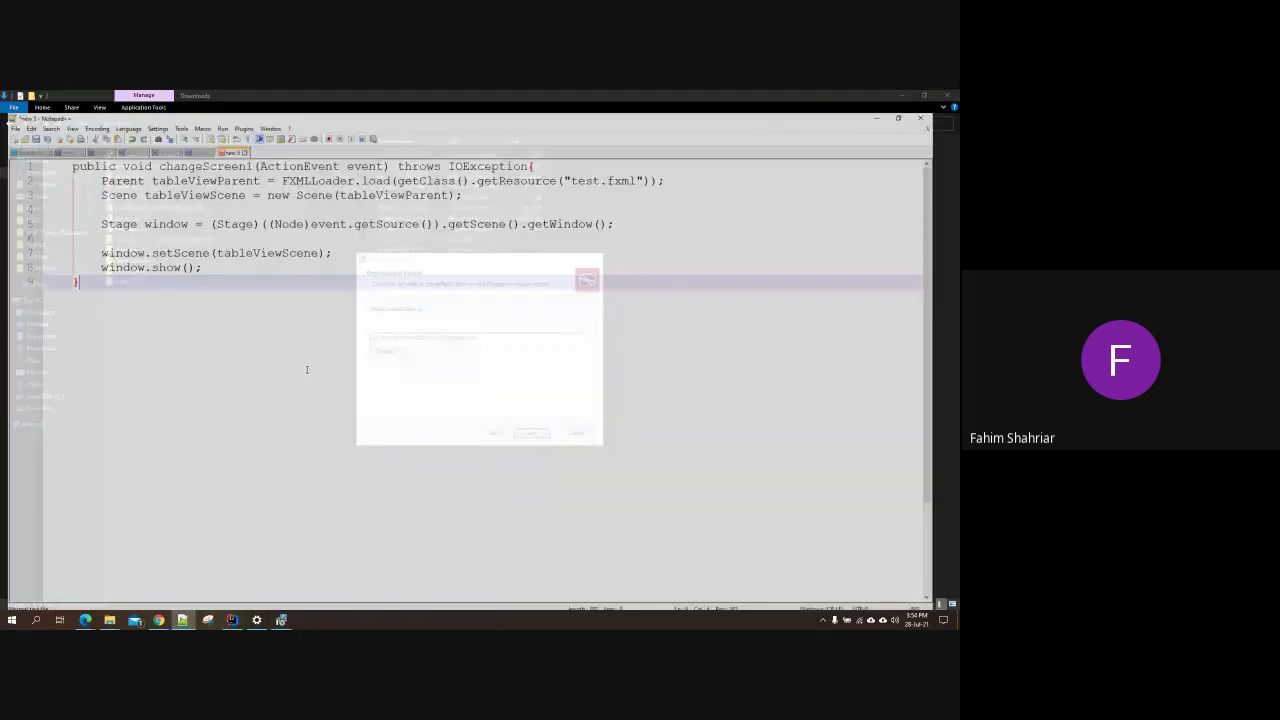
key("Return")
key("Return")
key("Return")
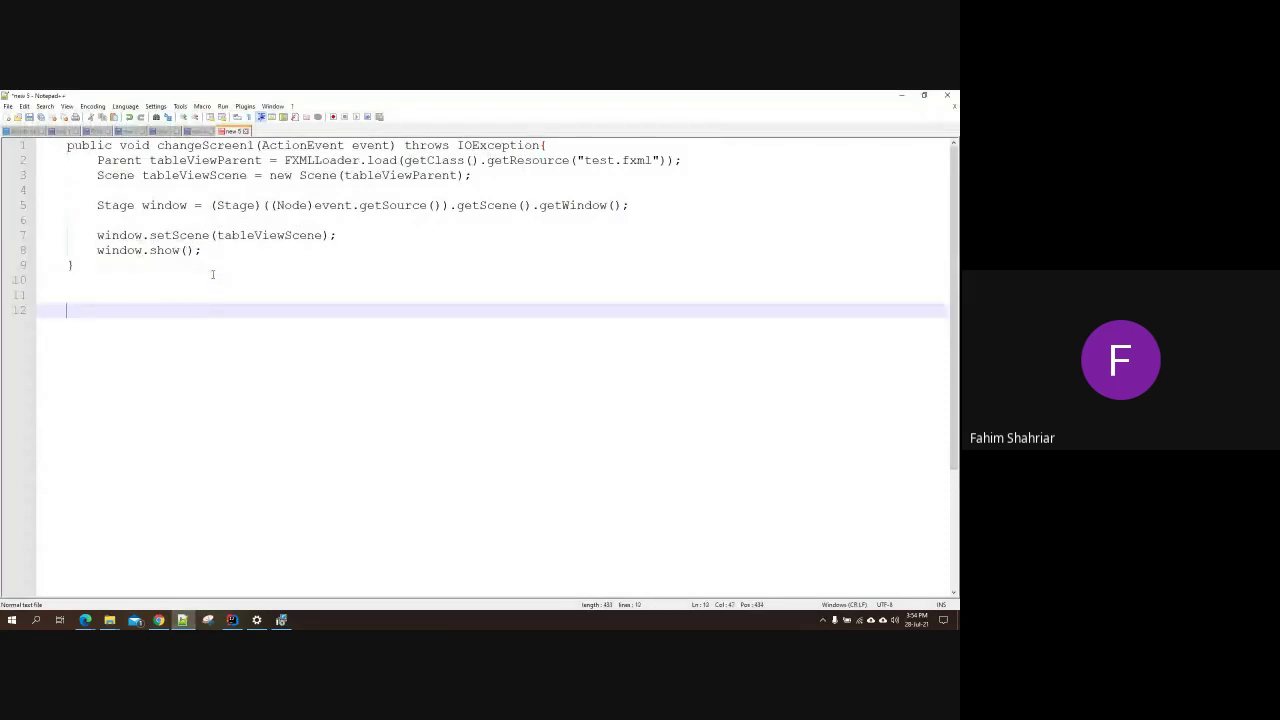
key("ctrl+v")
left_click(901, 95)
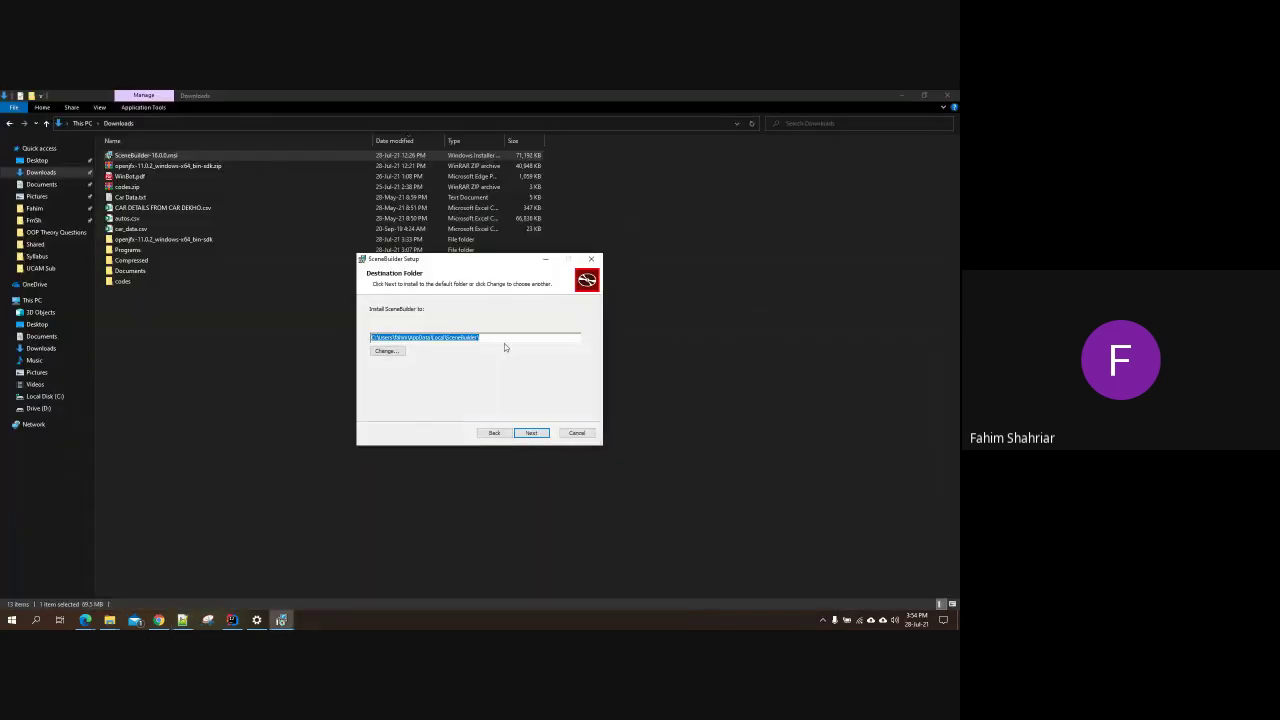
Step: Keep the default destination folder in SceneBuilder Setup and start the installation
left_click(508, 337)
left_click_drag(508, 337, 304, 340)
left_click(508, 337)
left_click_drag(508, 337, 371, 338)
left_click(495, 340)
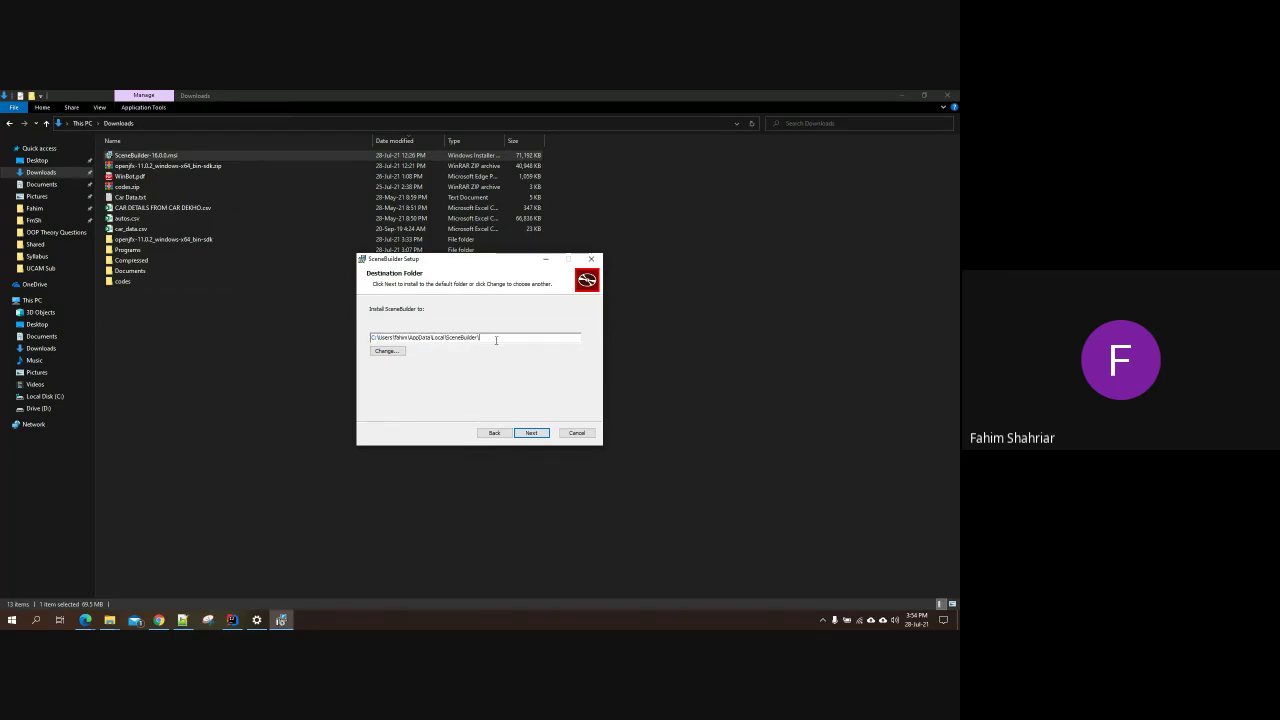
left_click(532, 432)
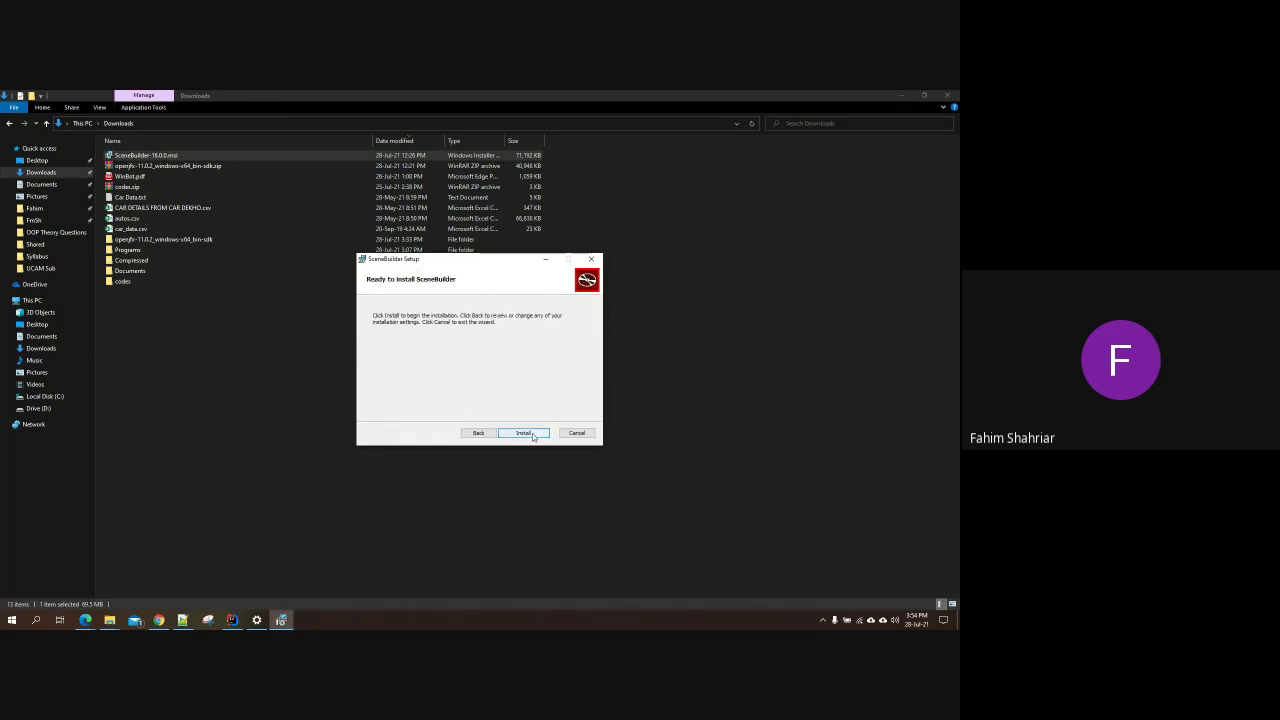
left_click(524, 428)
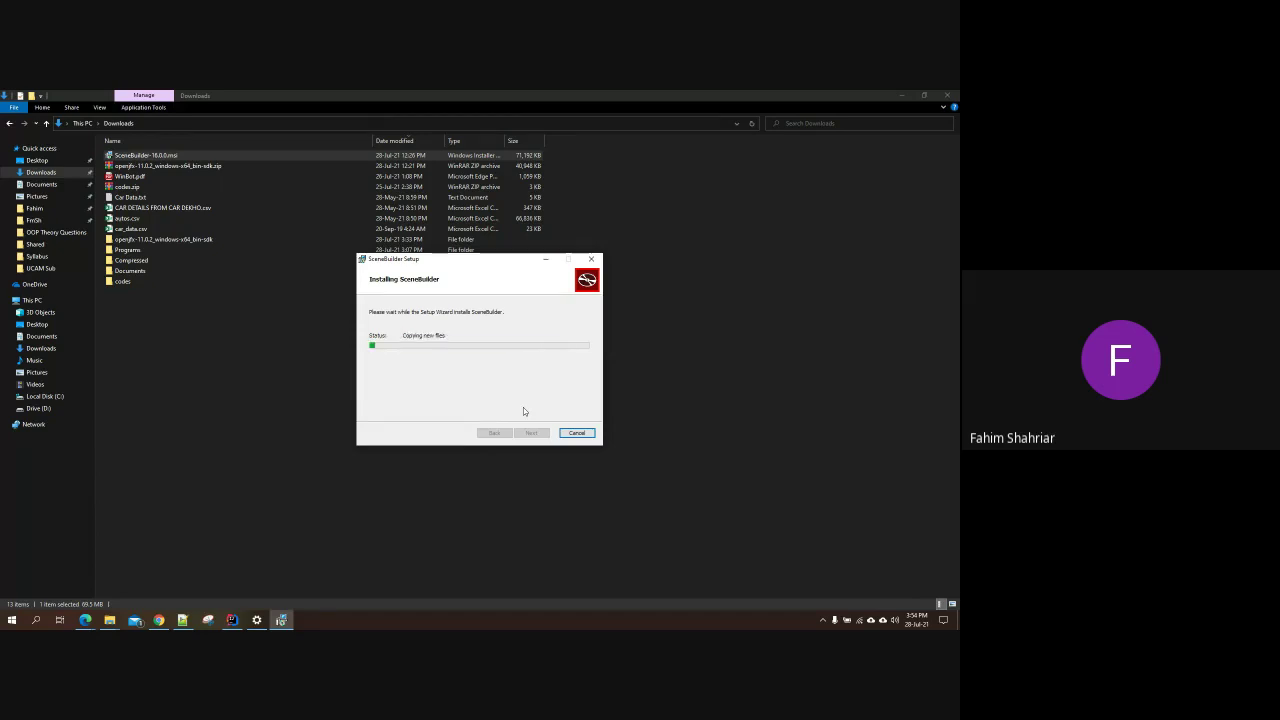
Step: Enlarge the text in Notepad++ and examine each folder of the pasted SceneBuilder installation path
left_click(183, 620)
scroll(370, 370, "up", 2, "ctrl")
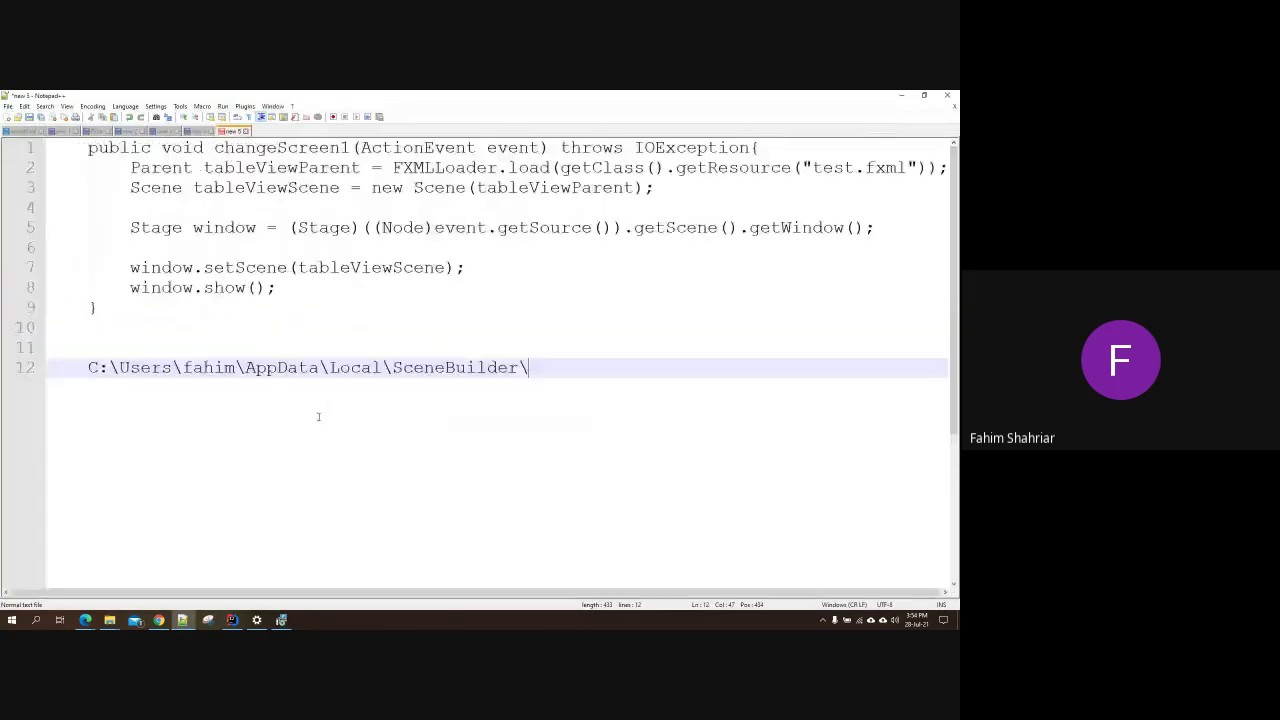
scroll(340, 414, "up", 3, "ctrl")
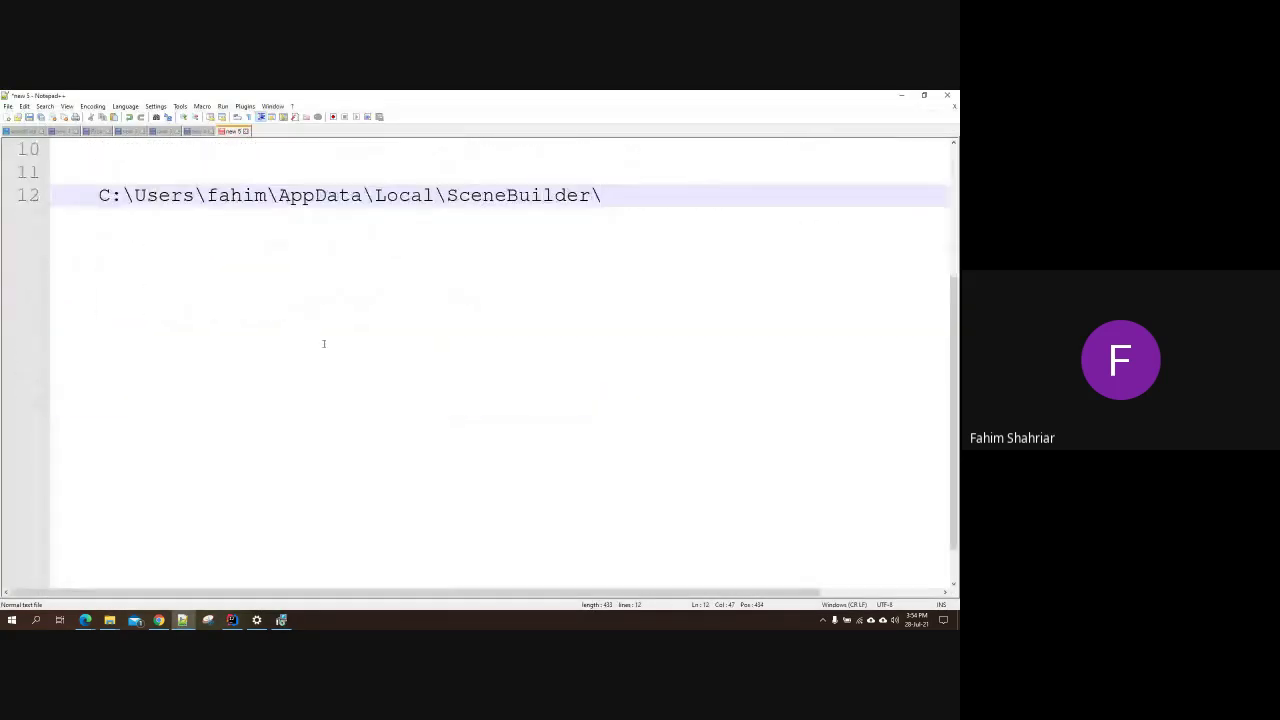
left_click_drag(98, 196, 603, 196)
double_click(165, 196)
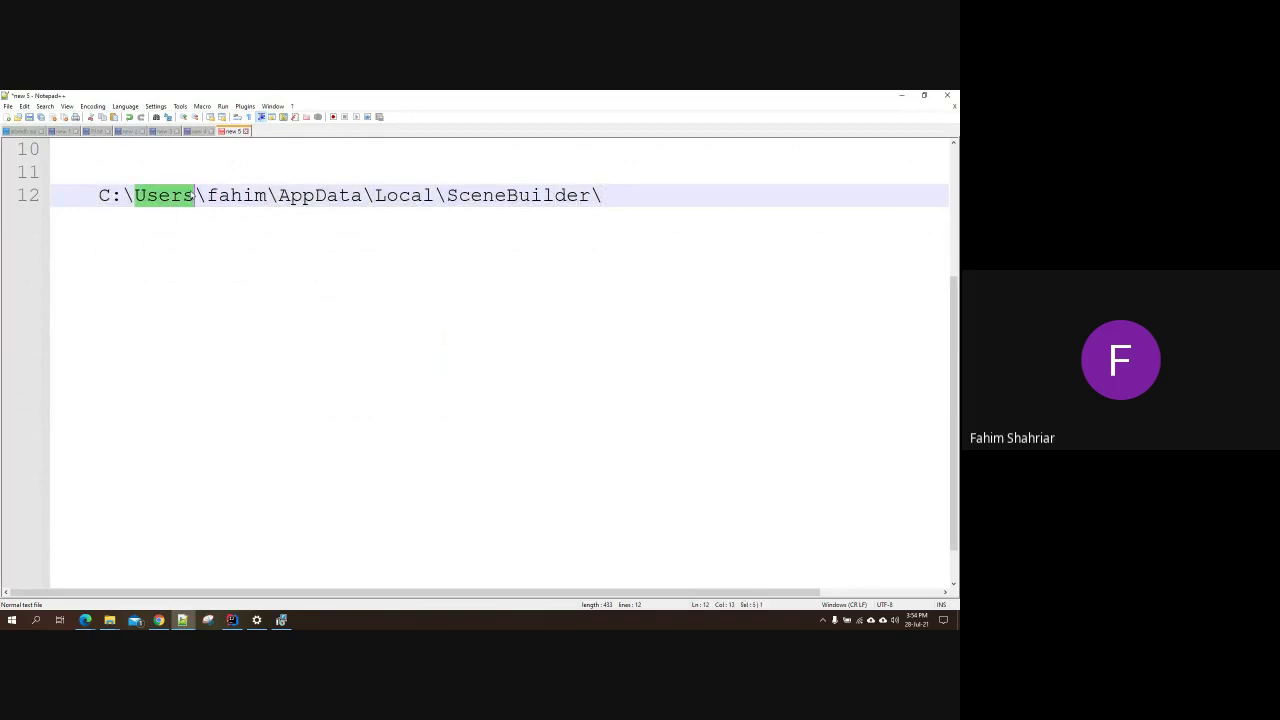
double_click(236, 196)
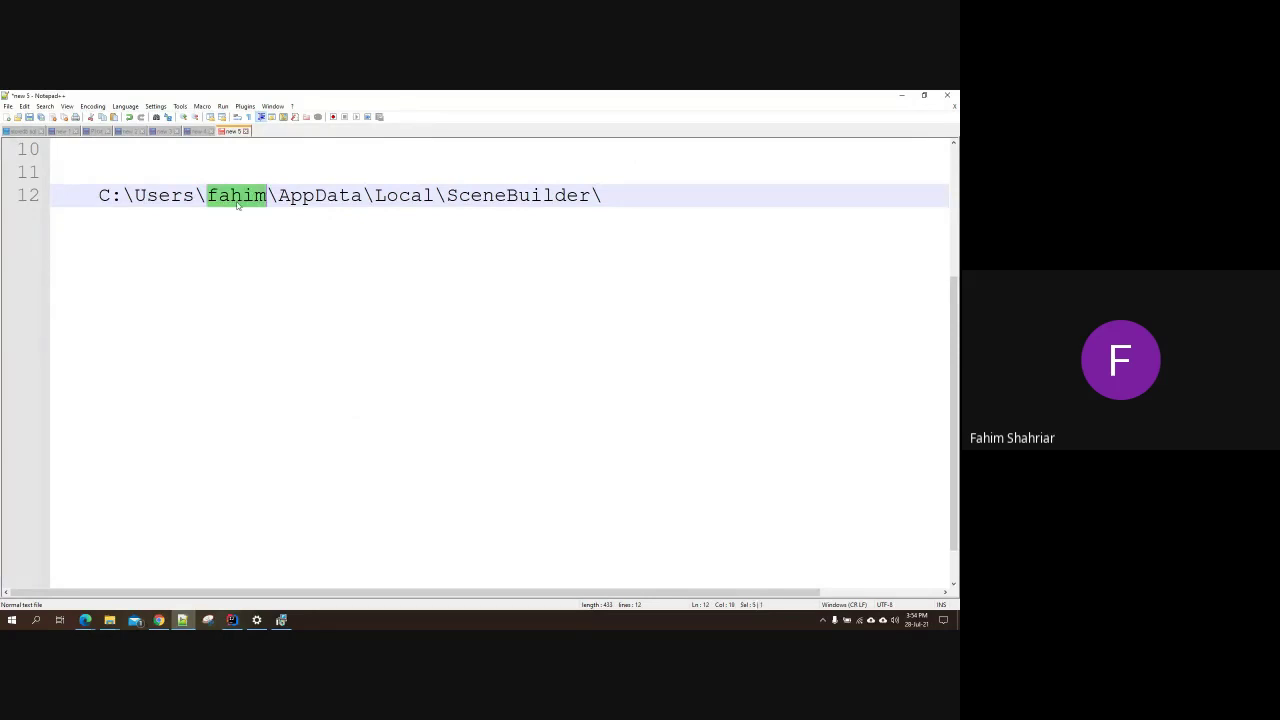
double_click(322, 197)
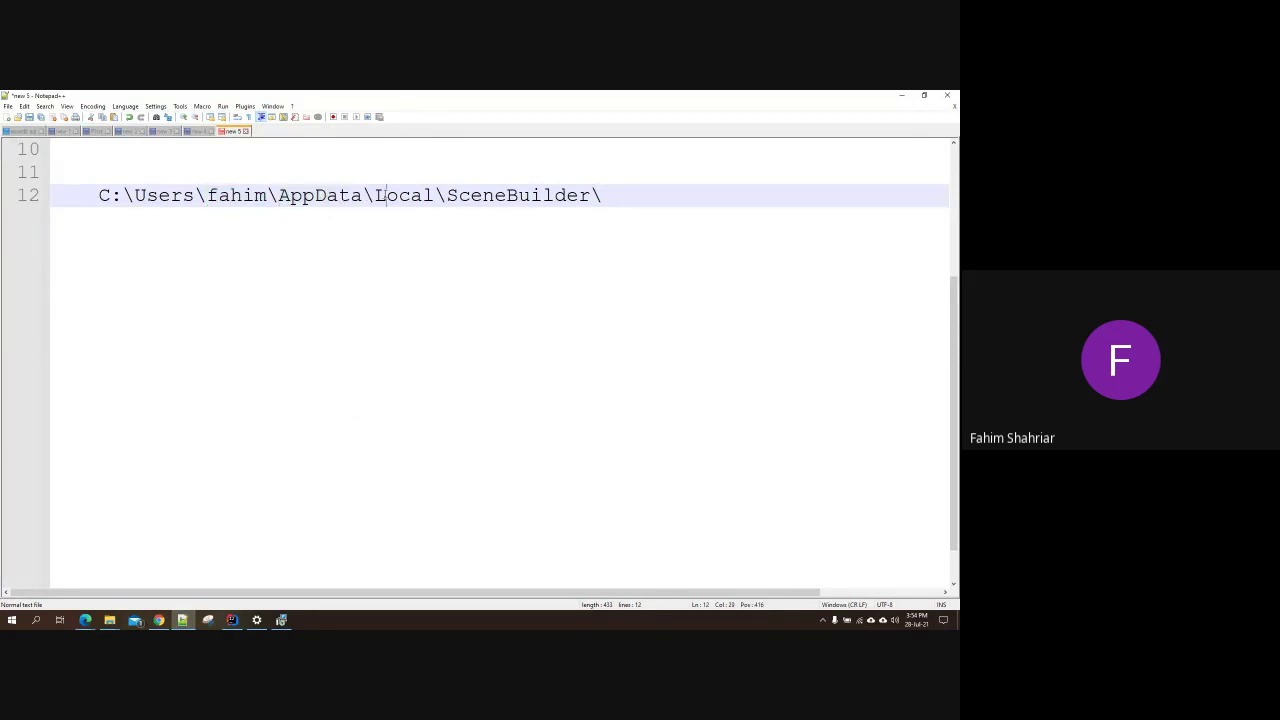
double_click(487, 196)
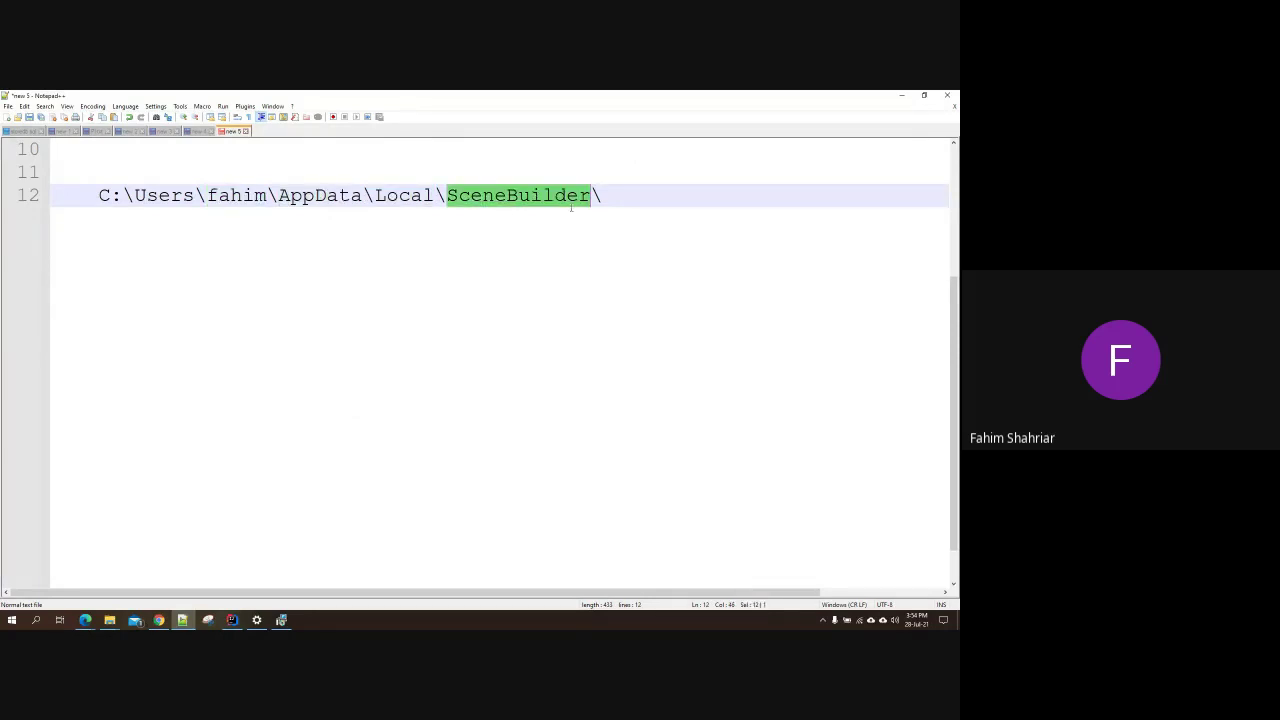
Step: Finish the SceneBuilder setup wizard and copy the full installation path from line 12 of the Notepad++ document
left_click(281, 620)
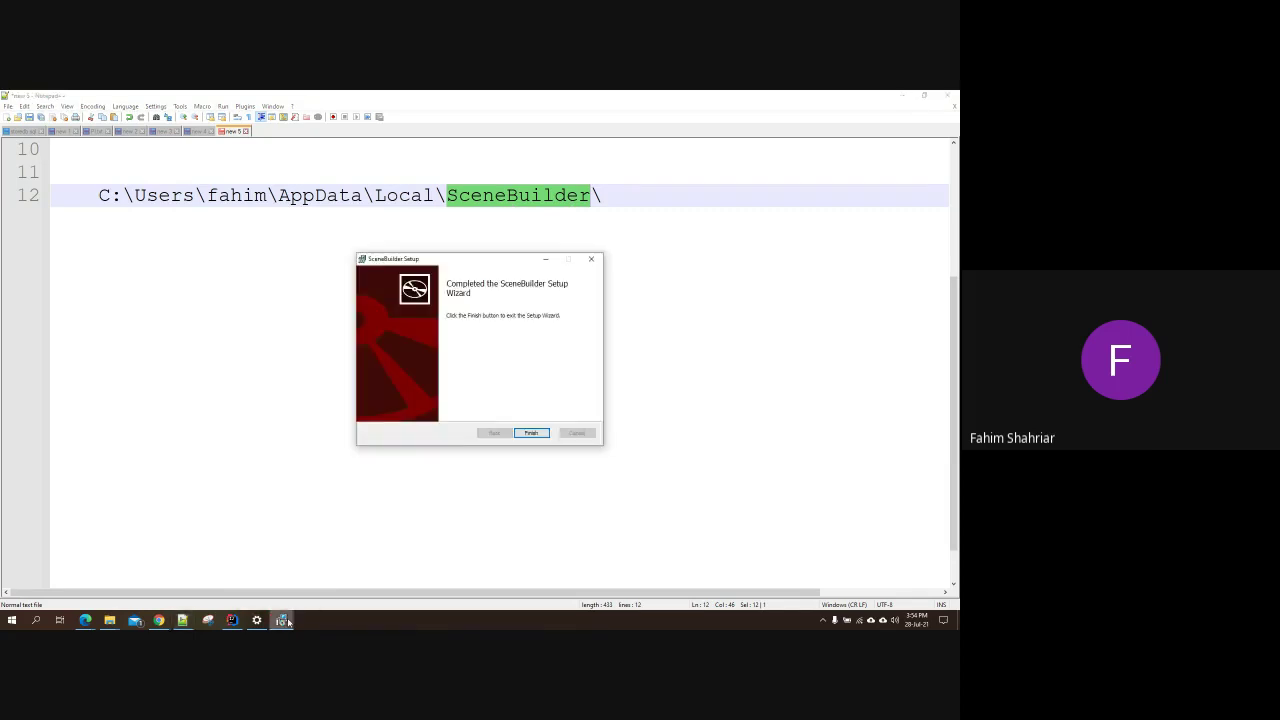
left_click(538, 434)
left_click_drag(634, 194, 101, 199)
key("ctrl+c")
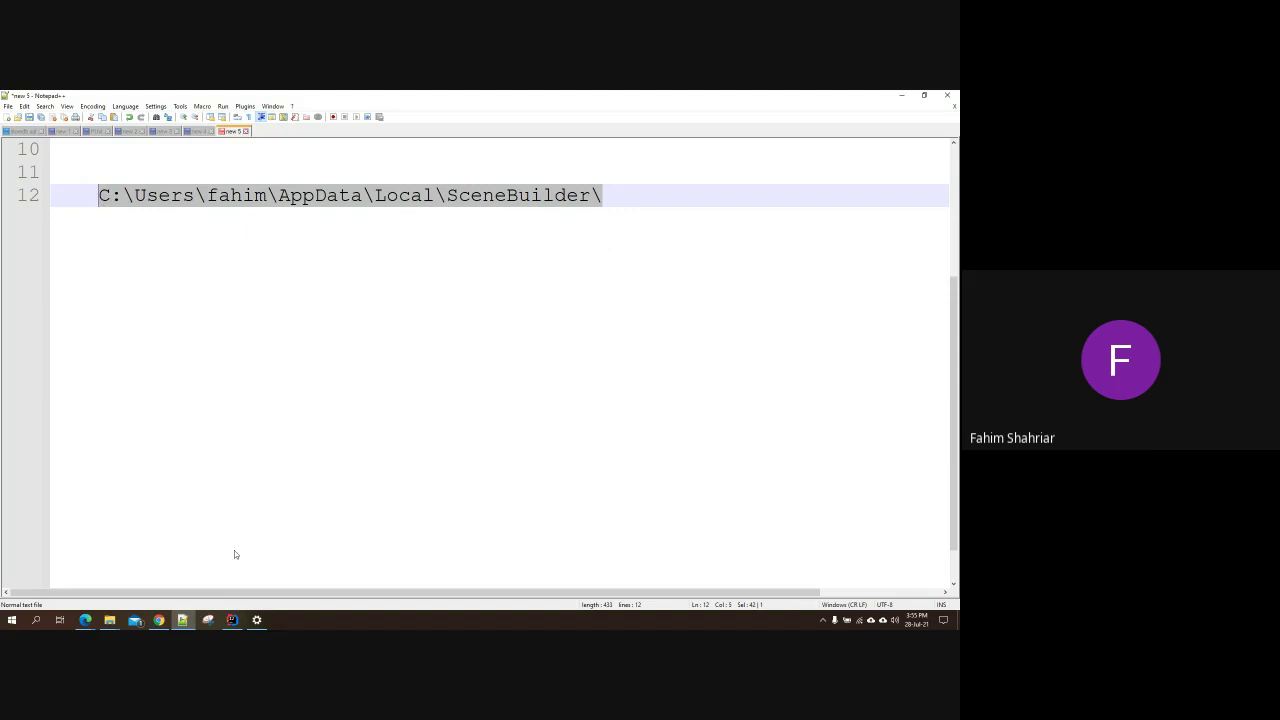
Step: Switch to IntelliJ IDEA, paste the copied path into the SceneBuilder path chooser, select SceneBuilder.exe in the SceneBuilder folder, and cancel the dialog
left_click(232, 620)
type("C:\\Users")
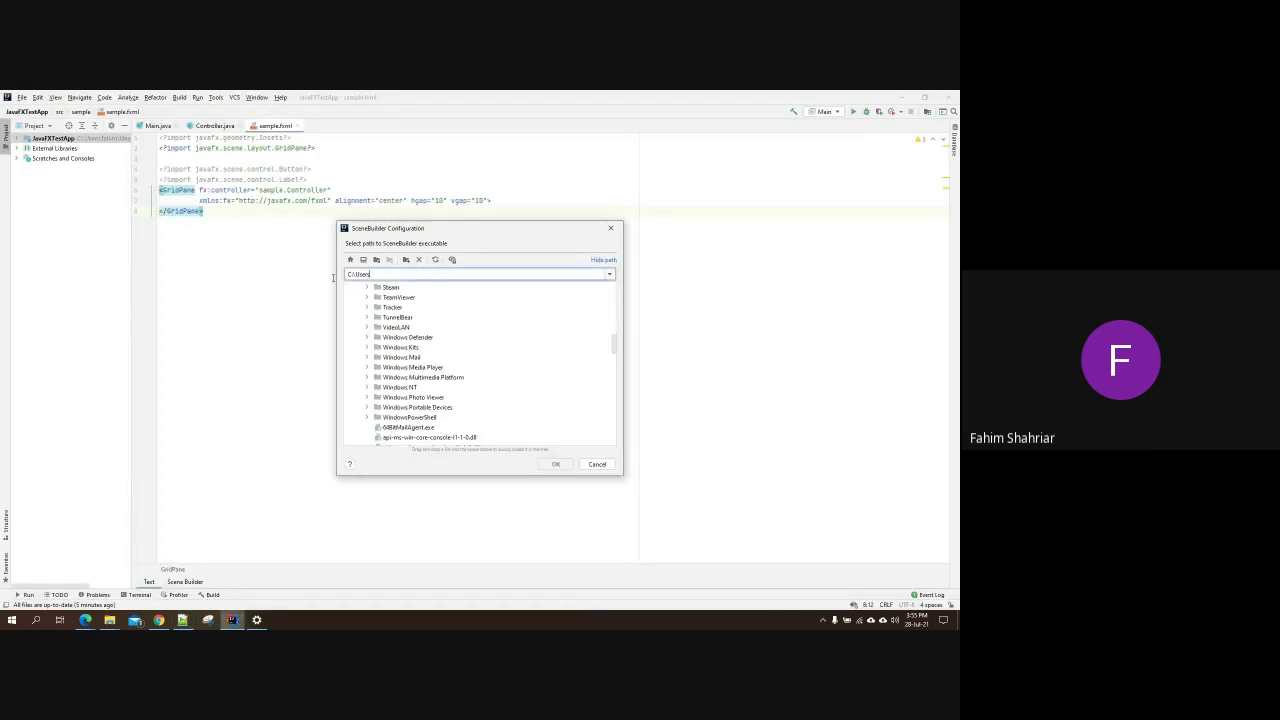
key("ctrl+a")
key("ctrl+v")
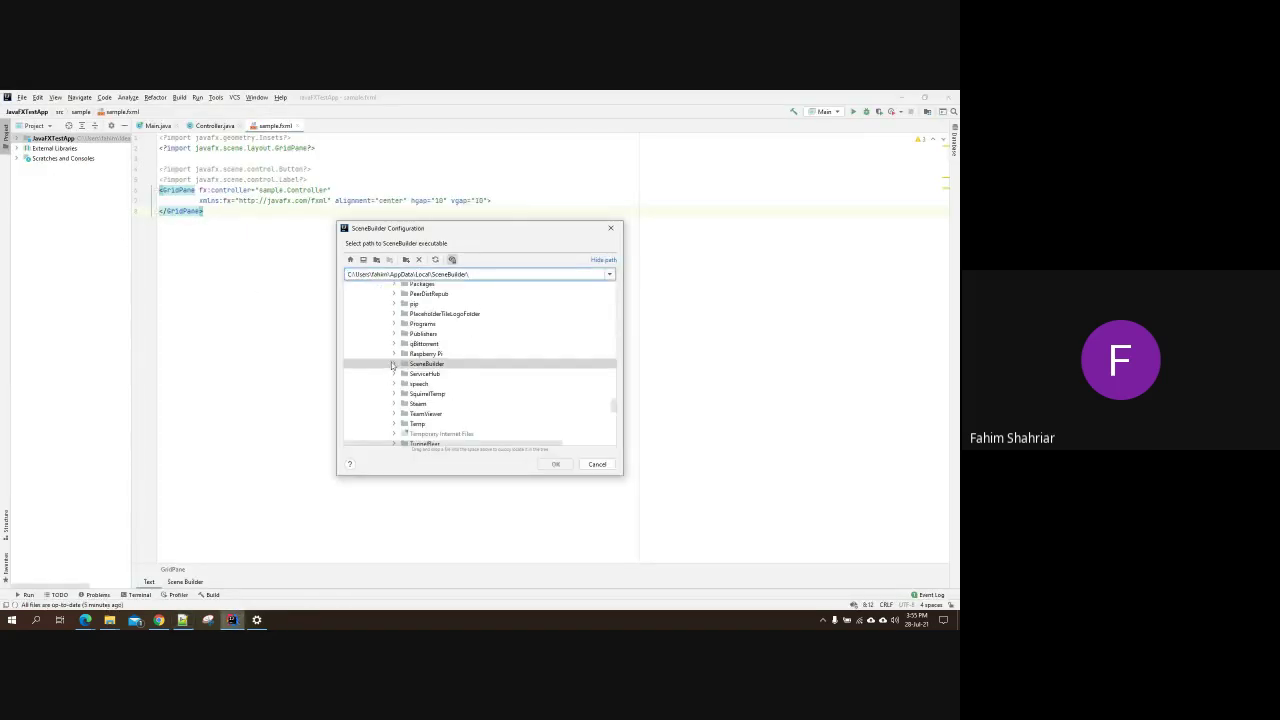
left_click(393, 364)
left_click(445, 394)
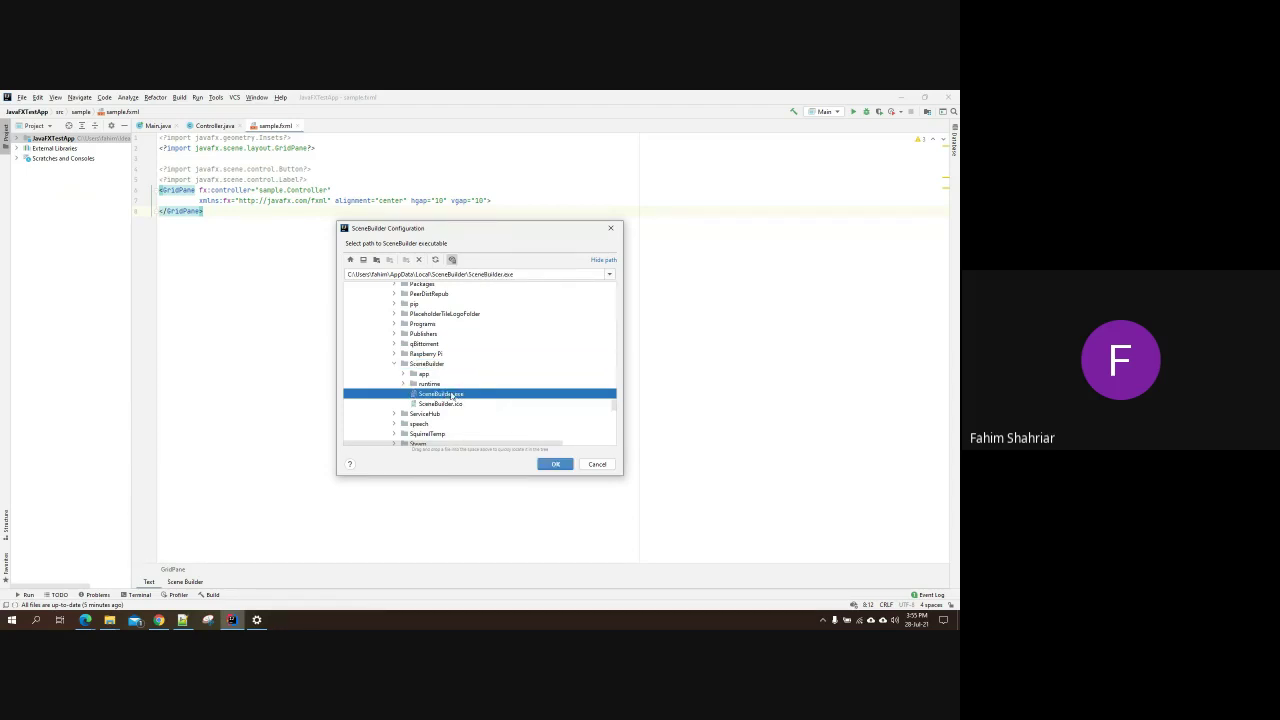
left_click(597, 464)
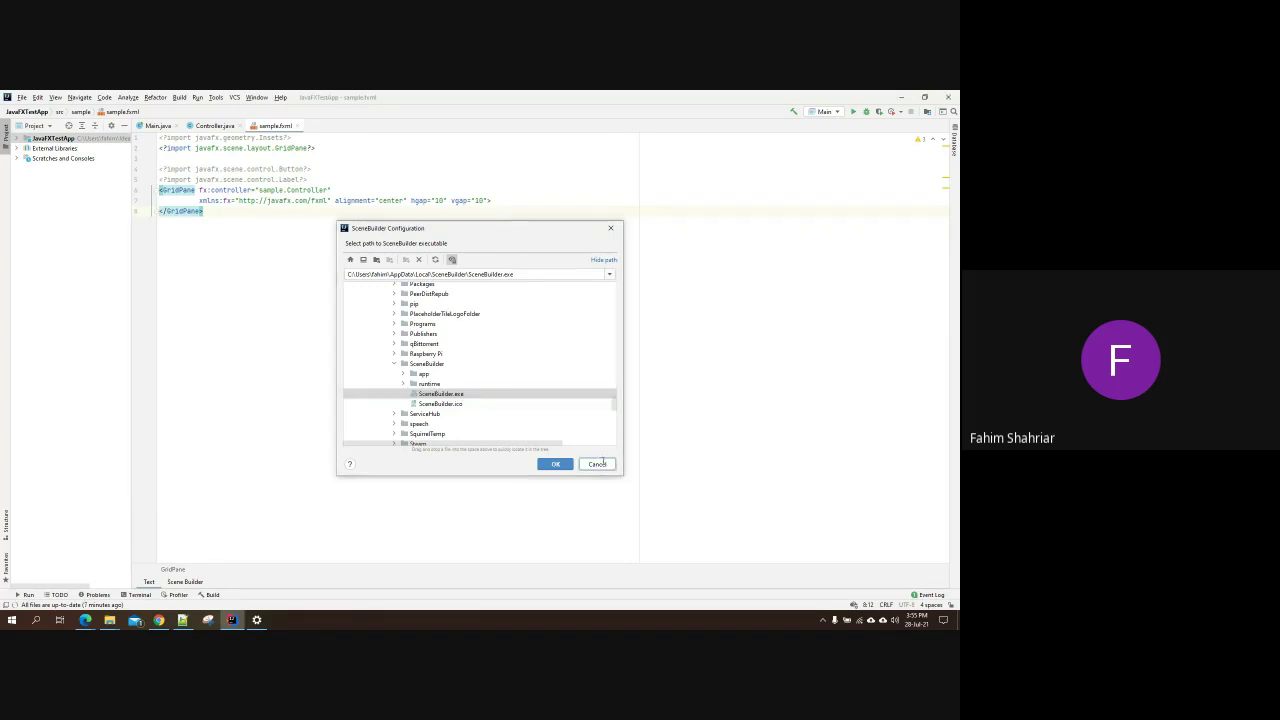
Step: Open sample.fxml in SceneBuilder, pasting the copied installation path and choosing SceneBuilder.exe from the SceneBuilder folder as the executable
right_click(275, 129)
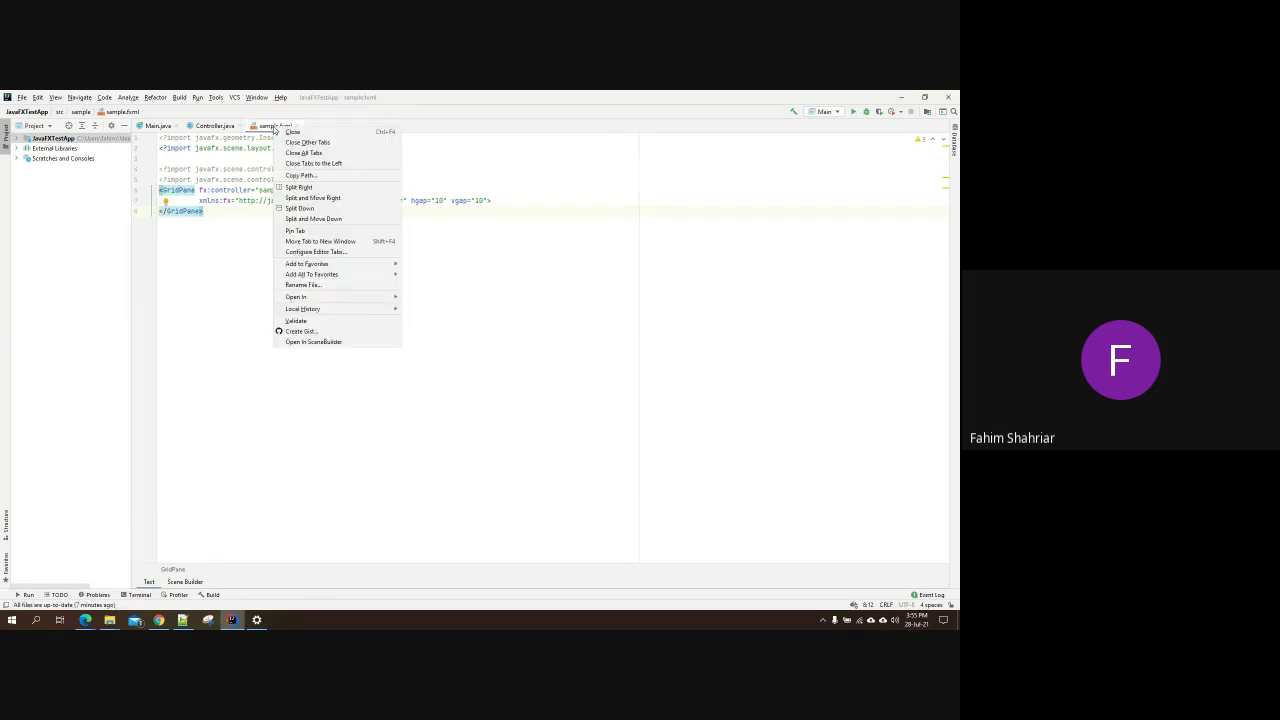
left_click(347, 343)
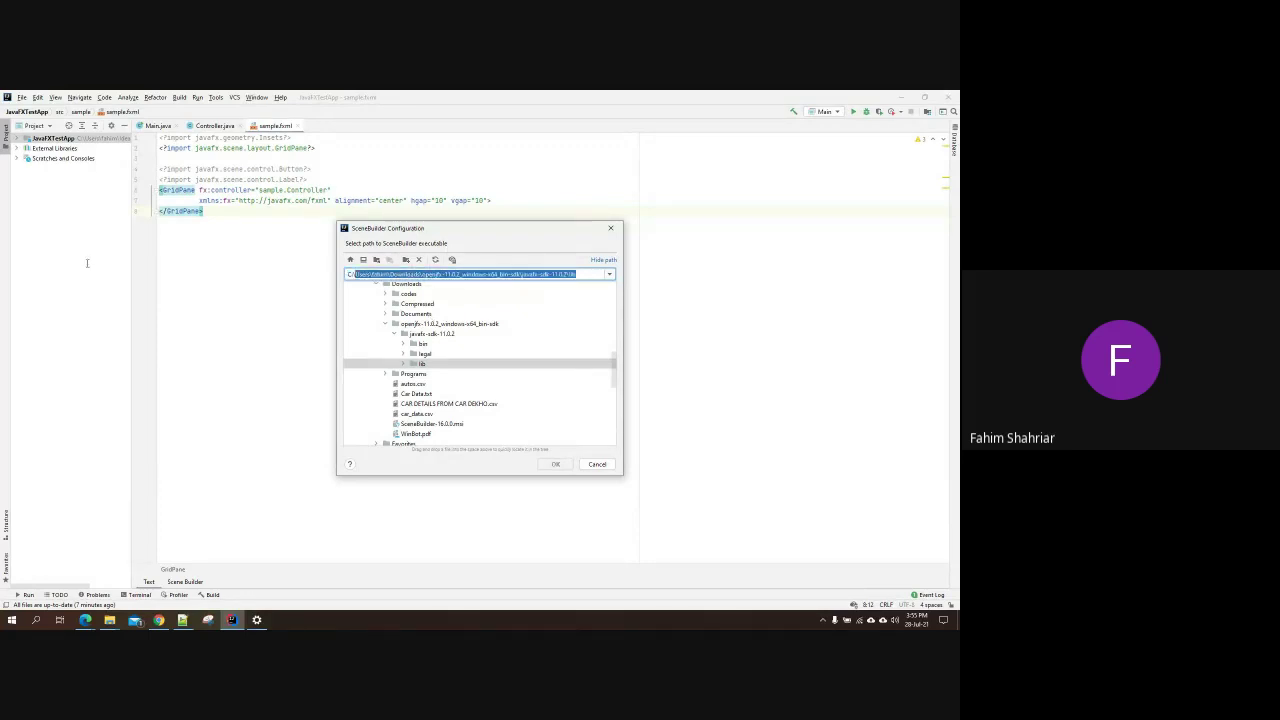
key("ctrl+v")
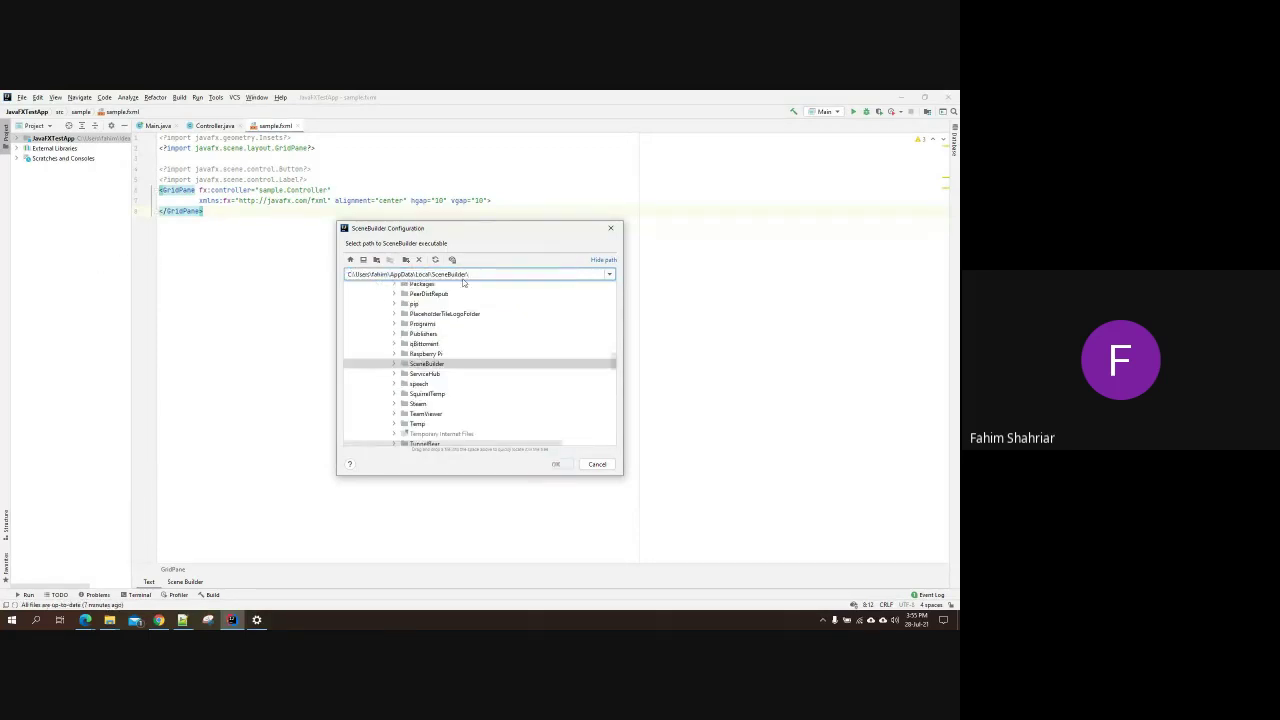
left_click(396, 364)
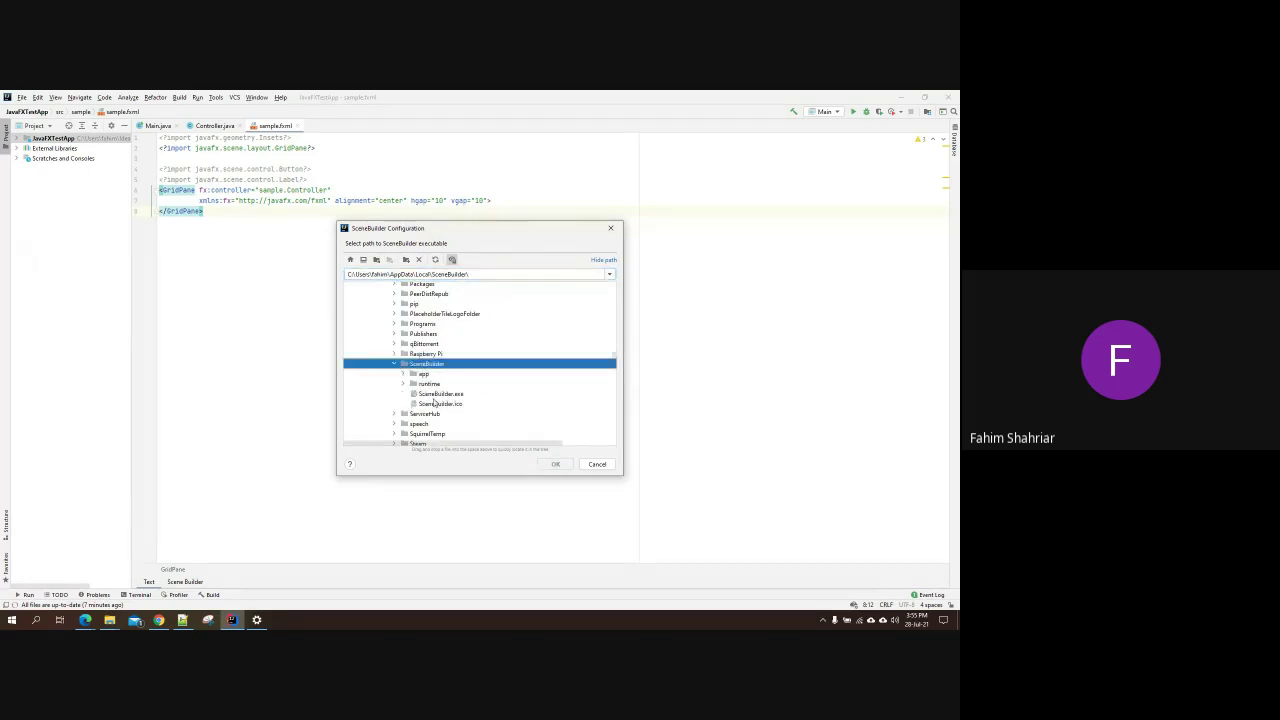
left_click(442, 394)
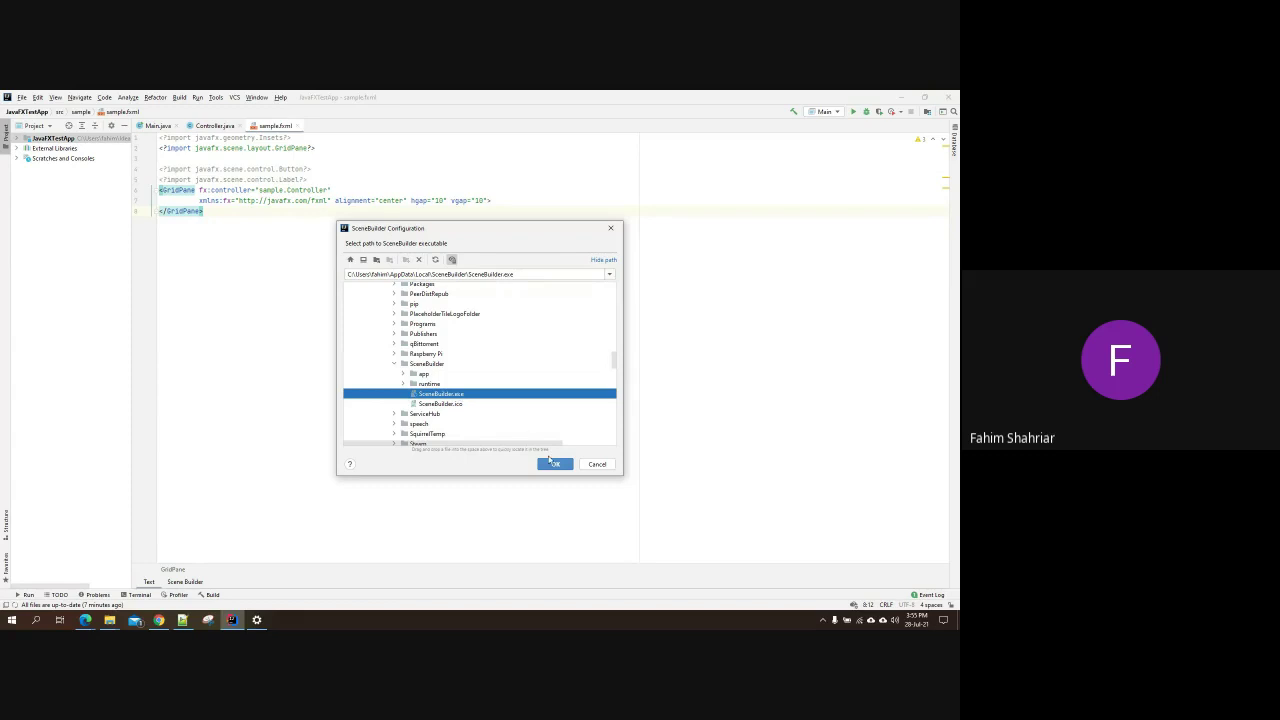
left_click(555, 465)
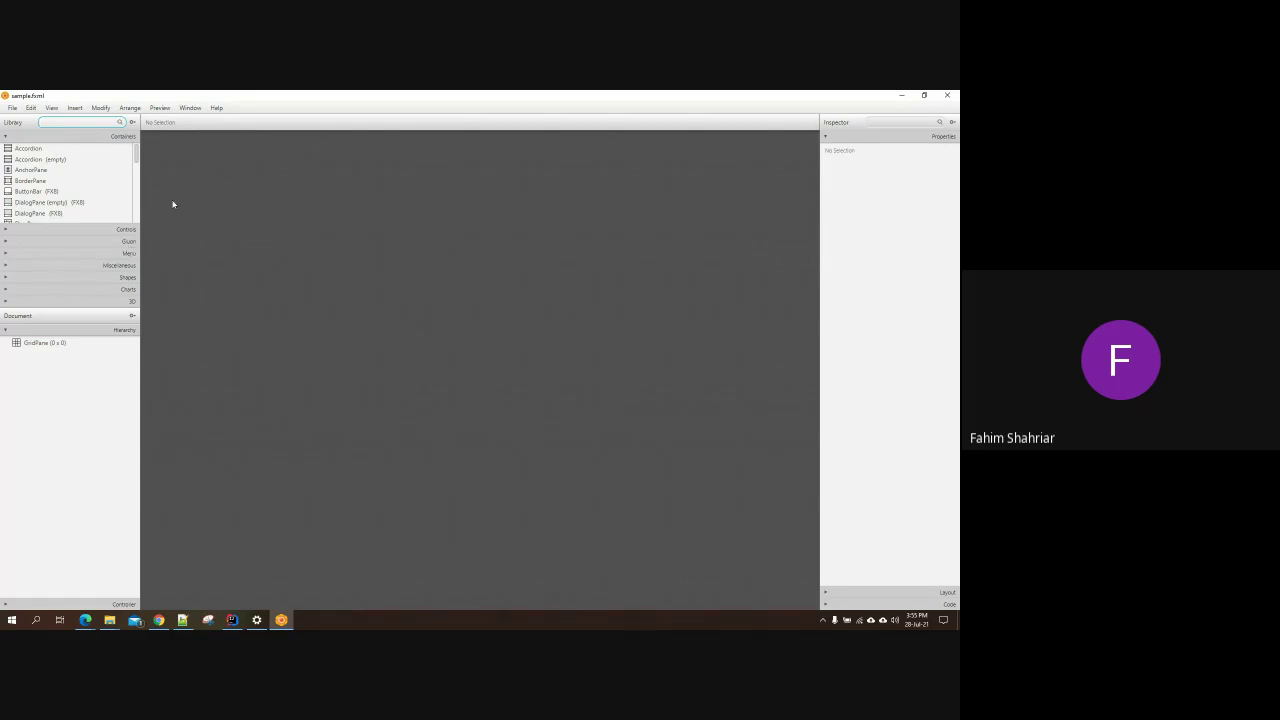
Step: Enlarge the SceneBuilder library section to fit the full Containers list and switch back to IntelliJ IDEA
scroll(81, 184, "down", 5)
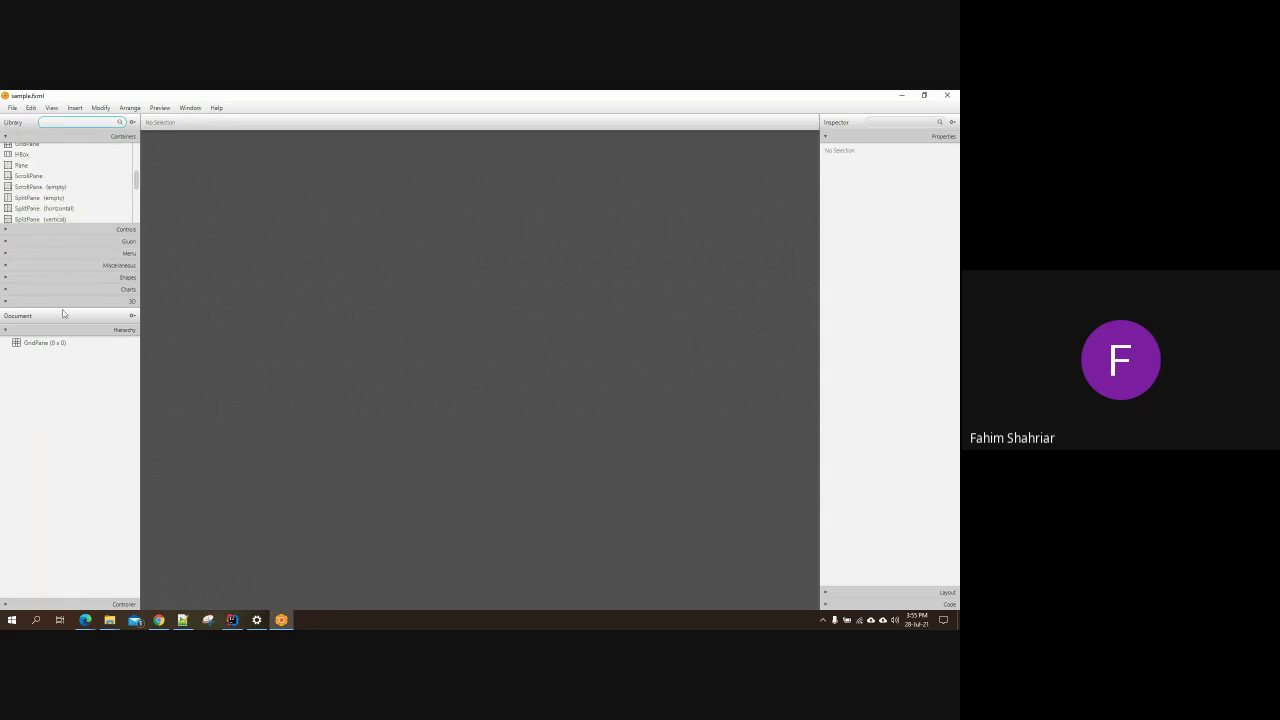
left_click_drag(63, 305, 64, 534)
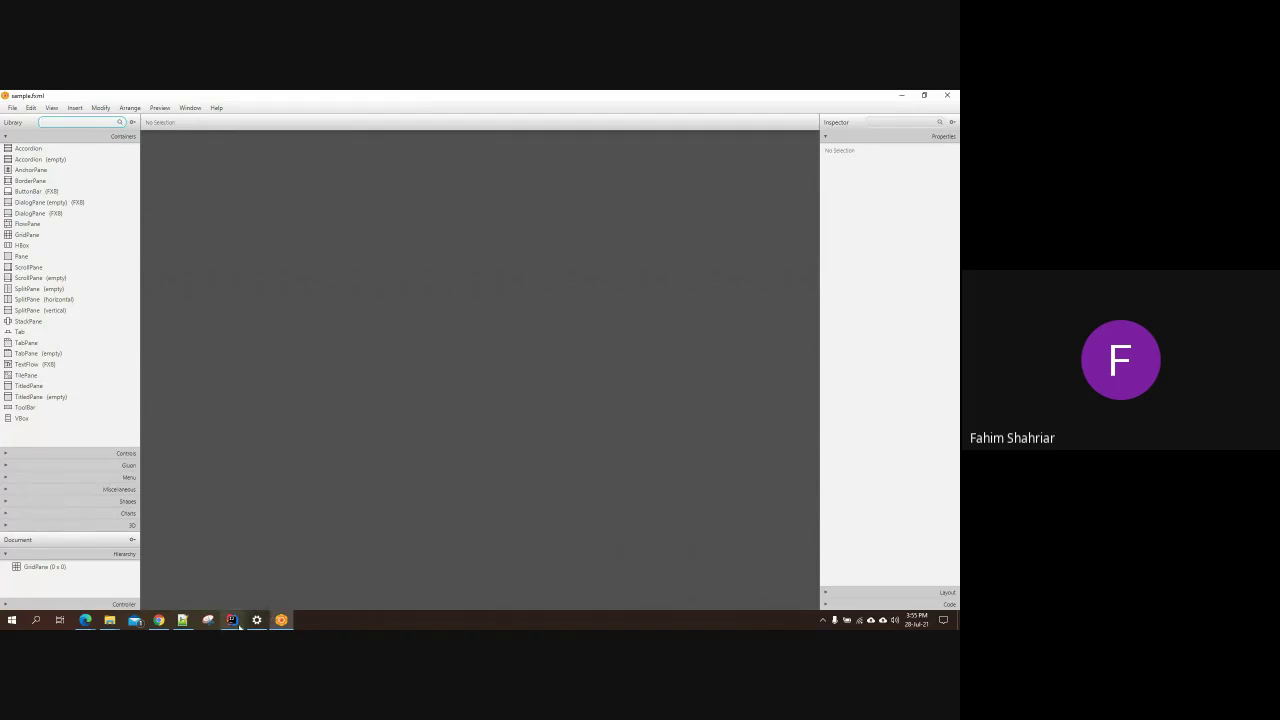
left_click(282, 621)
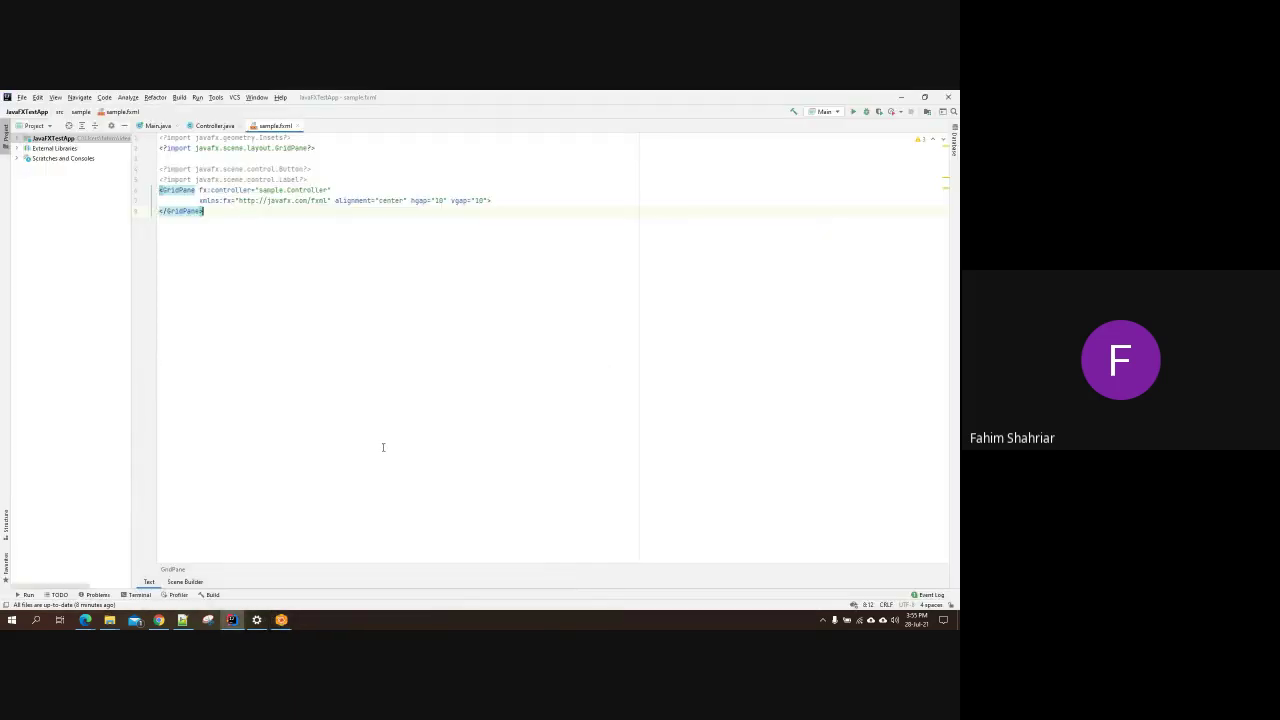
left_click(283, 620)
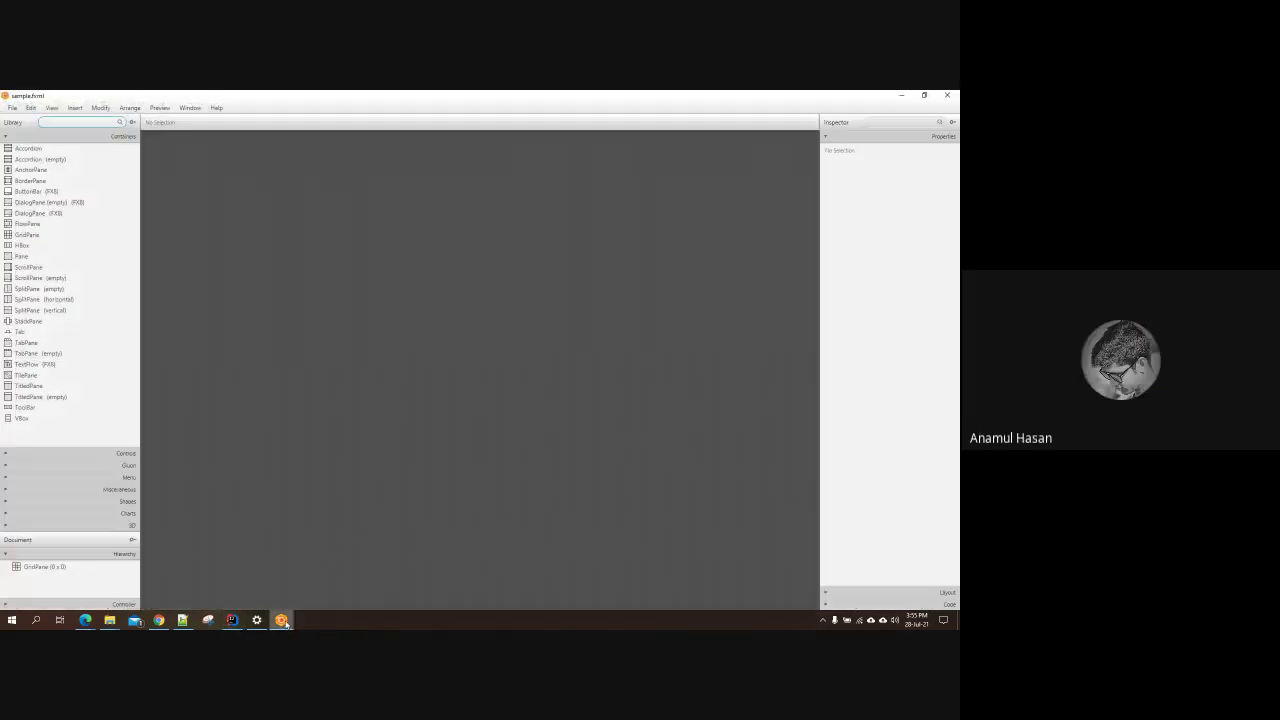
left_click(283, 620)
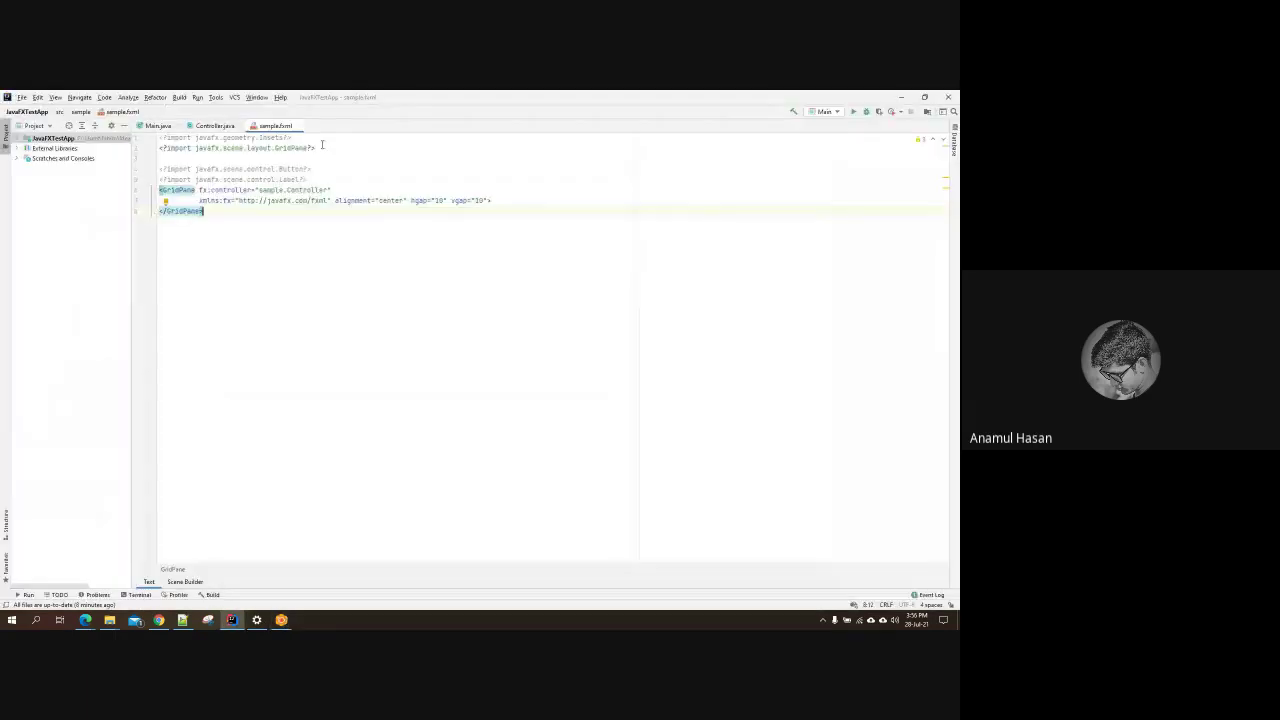
Step: Open sample.fxml in SceneBuilder again from IntelliJ IDEA, and return to the code editor
right_click(257, 130)
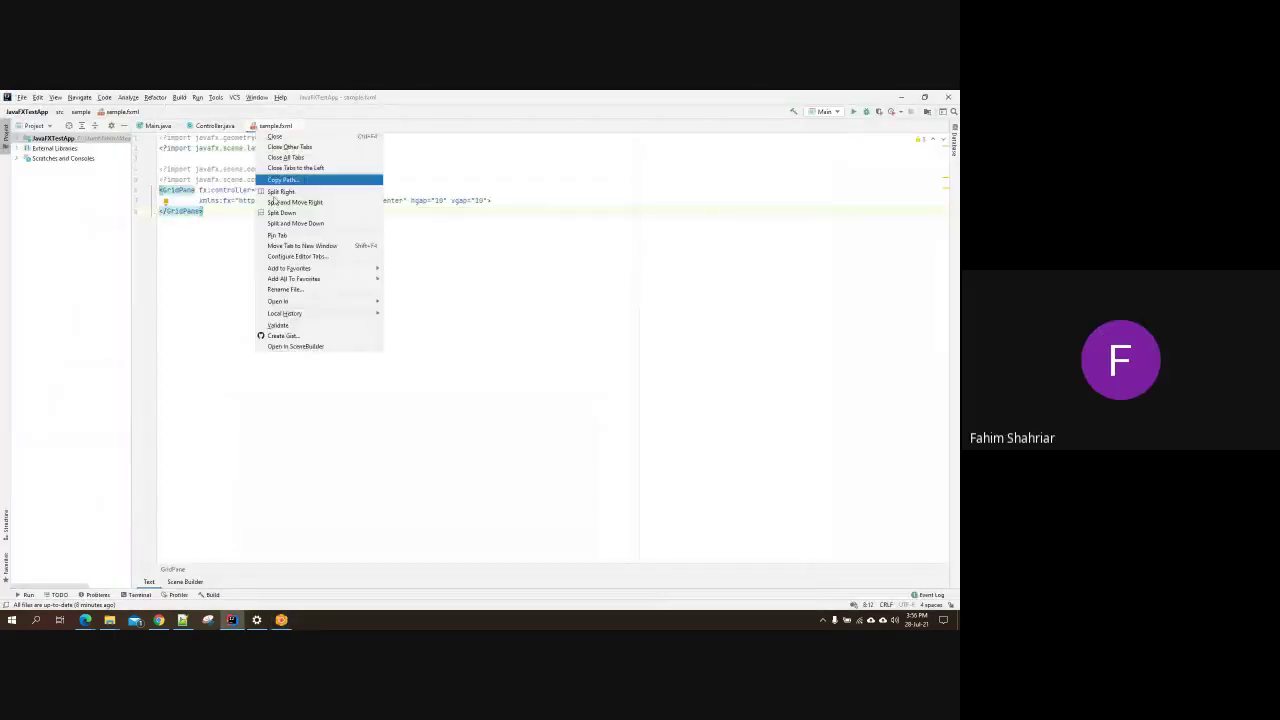
left_click(327, 348)
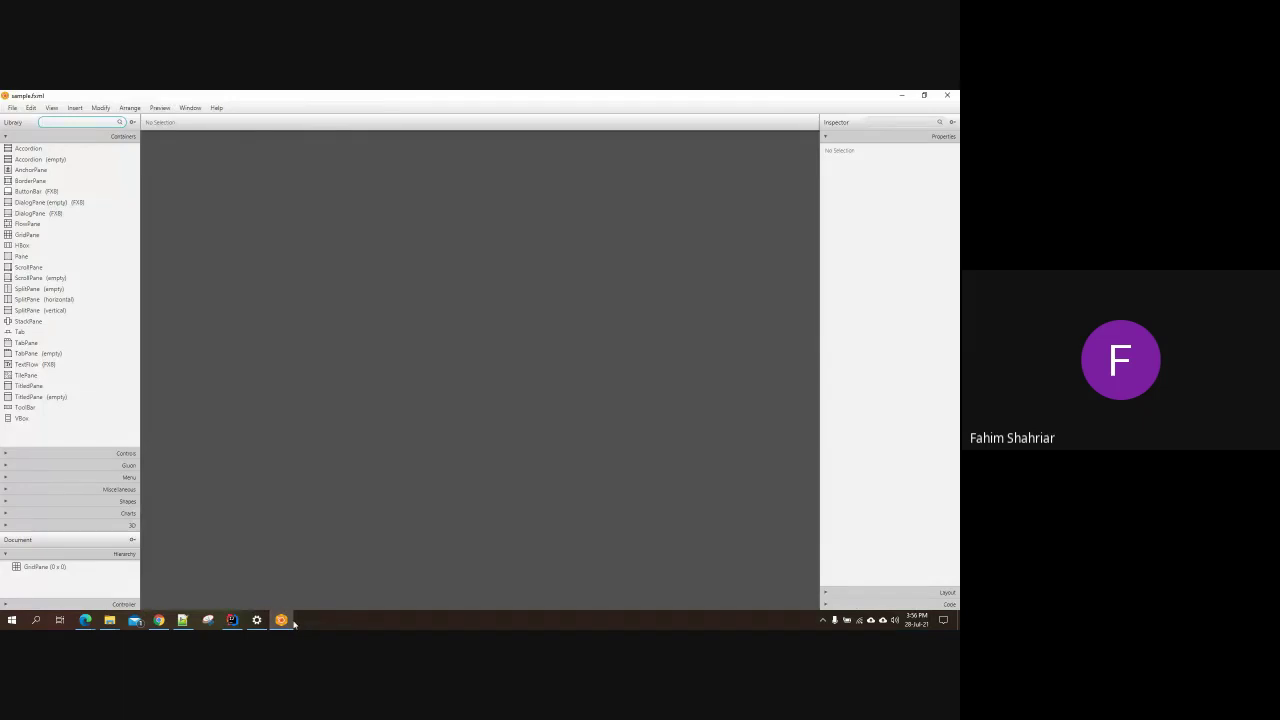
left_click(291, 622)
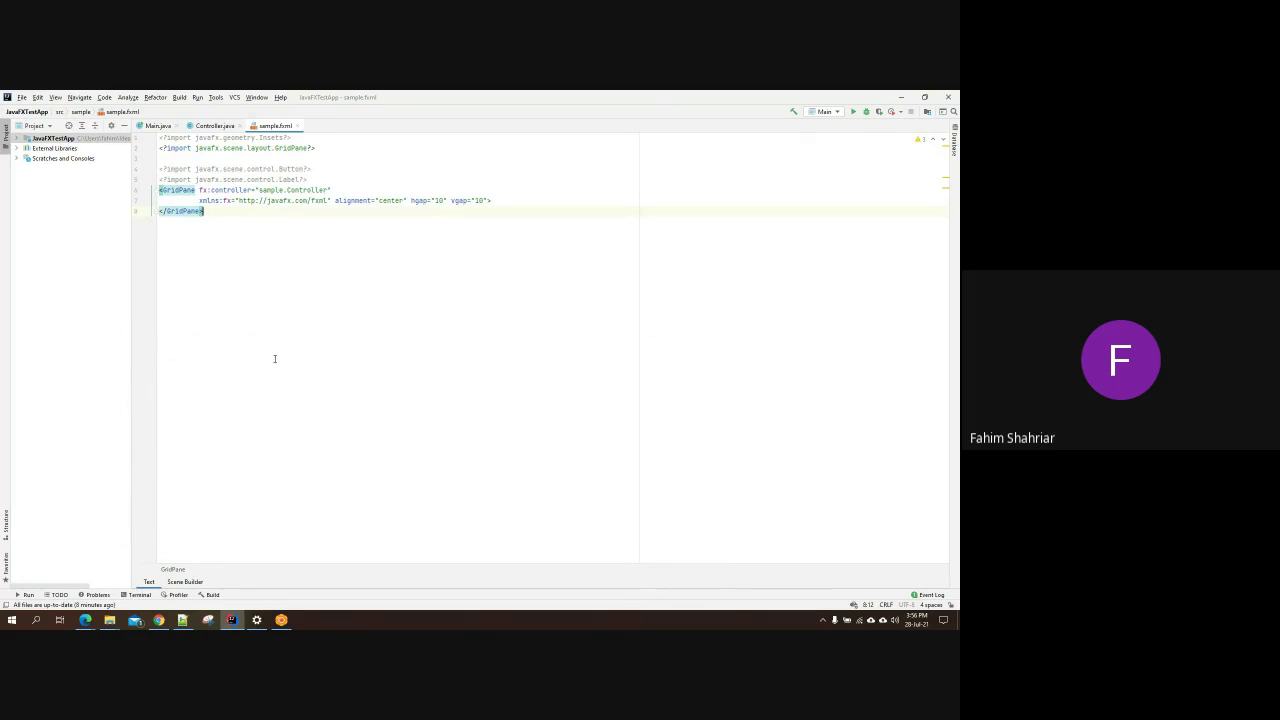
Step: Switch to Notepad++ and examine the SceneBuilder installation path on line 12 part by part, including the user folder
left_click(182, 621)
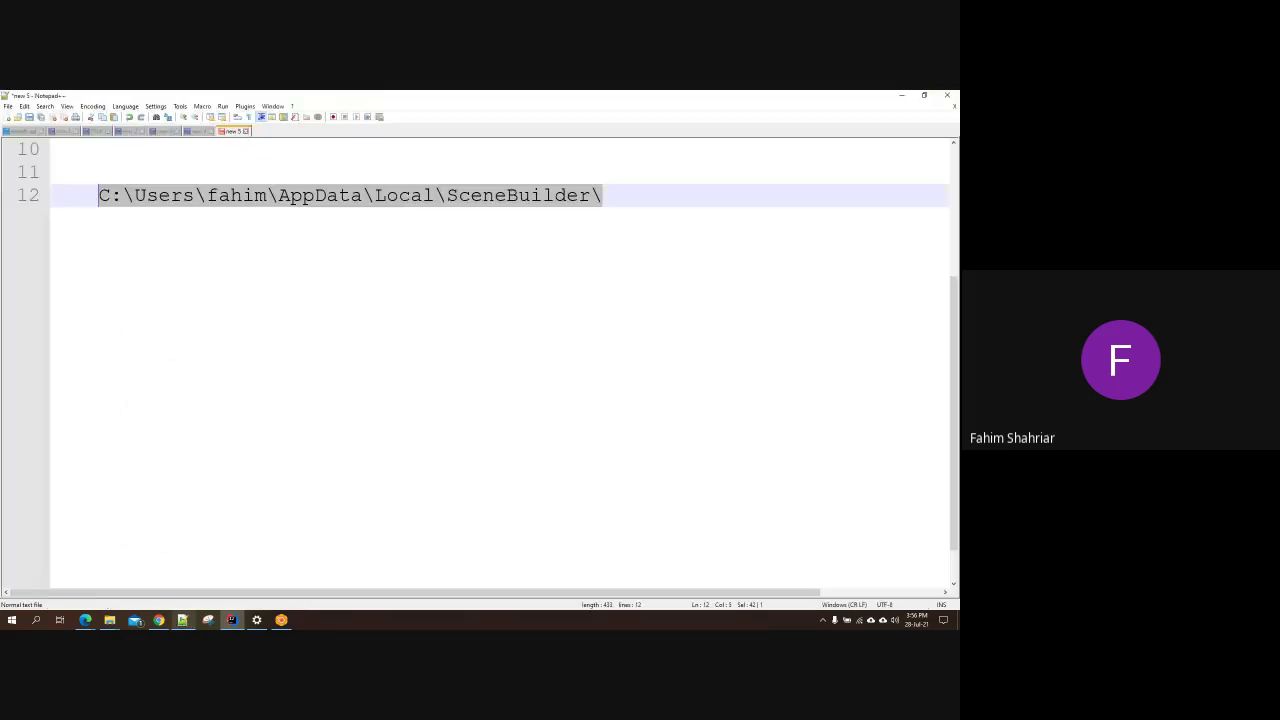
key("Home")
key("shift+Right")
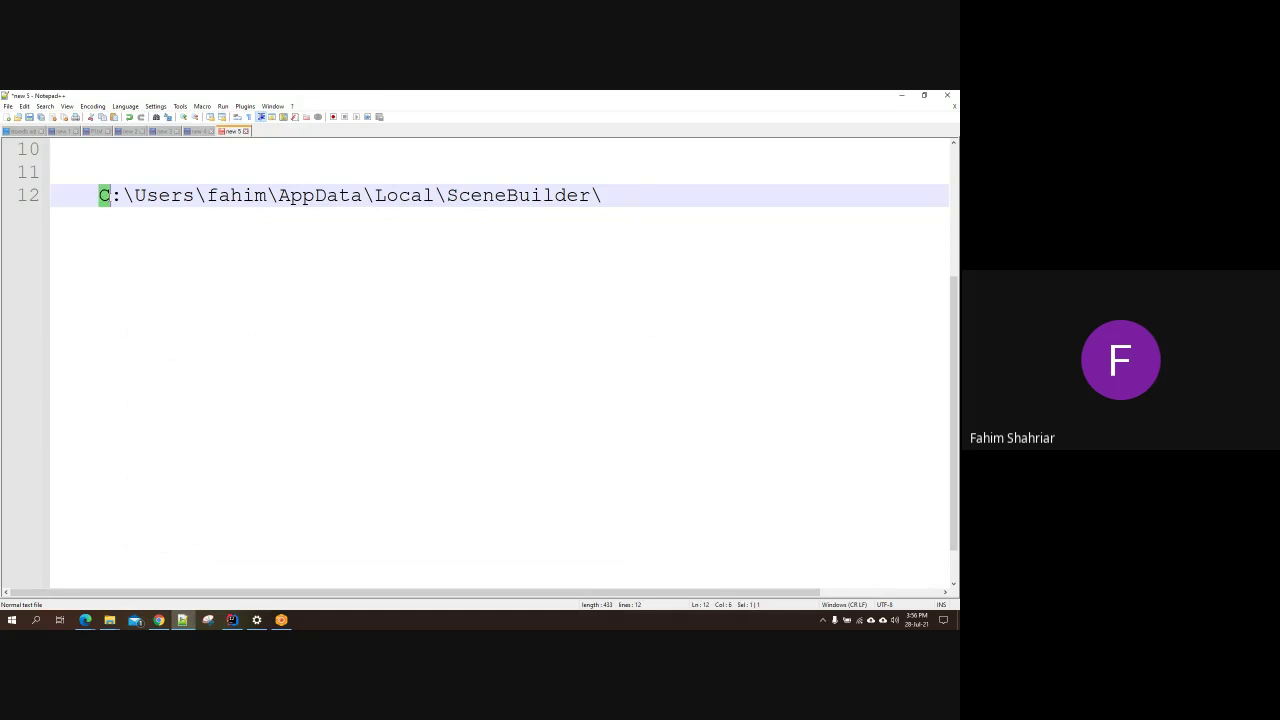
key("shift+Right")
key("shift+Right")
key("shift+Right")
key("shift+Right")
key("shift+Right")
key("shift+Right")
key("shift+Right")
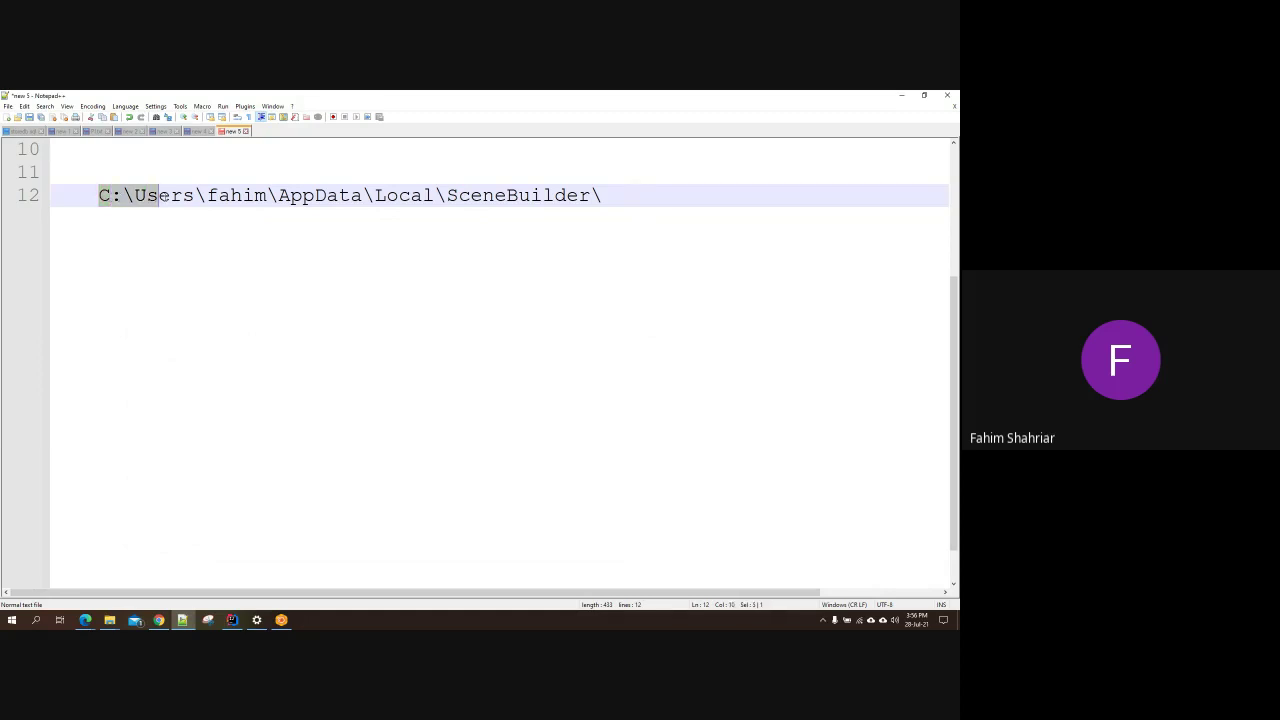
double_click(240, 195)
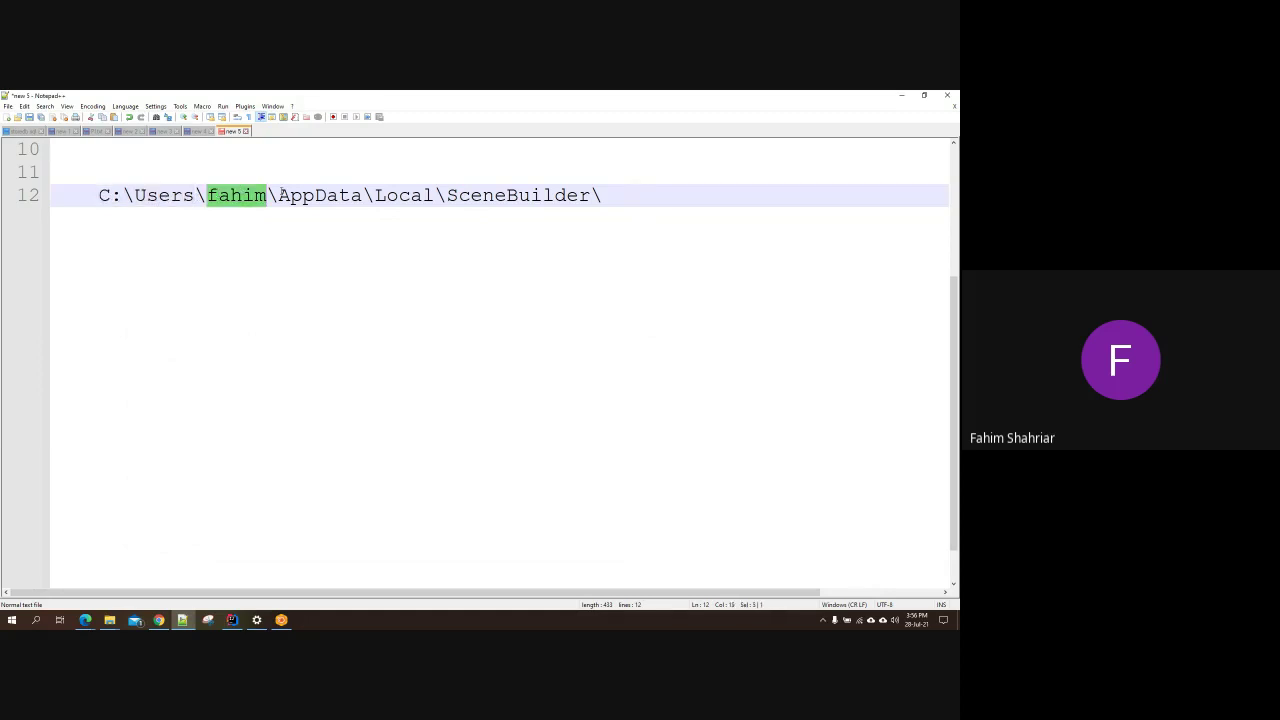
left_click_drag(279, 195, 96, 194)
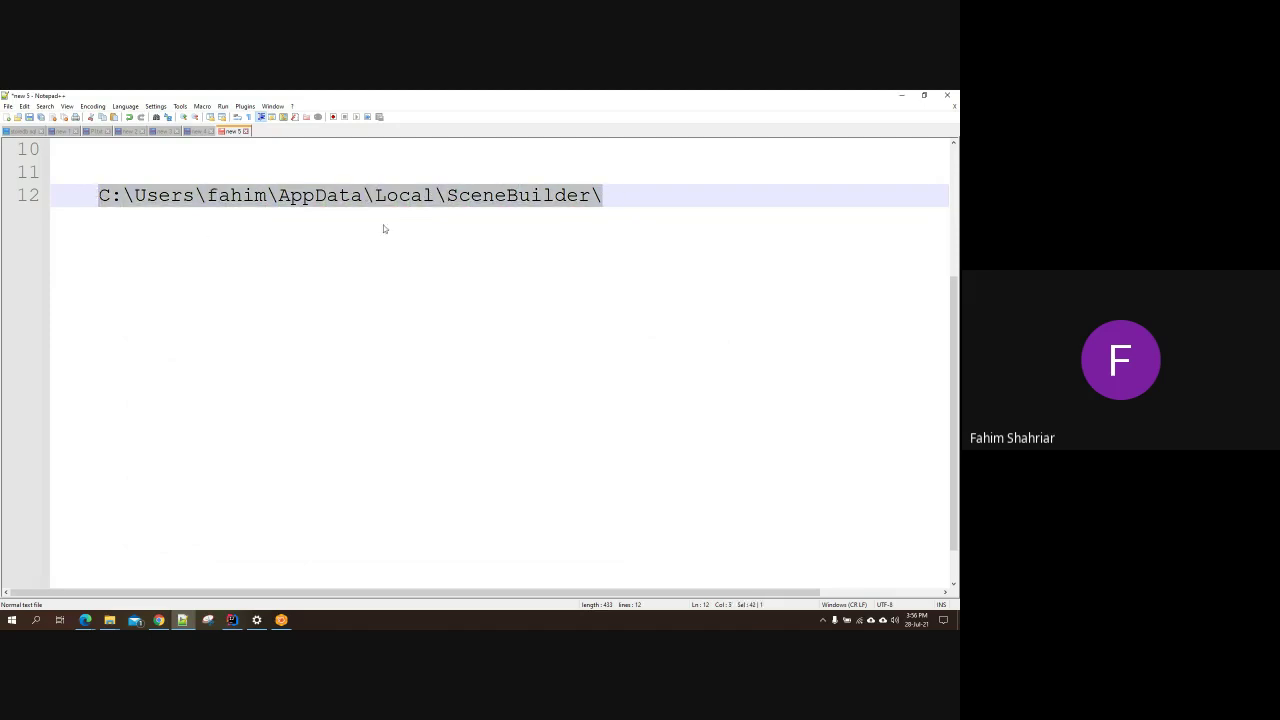
left_click(625, 195)
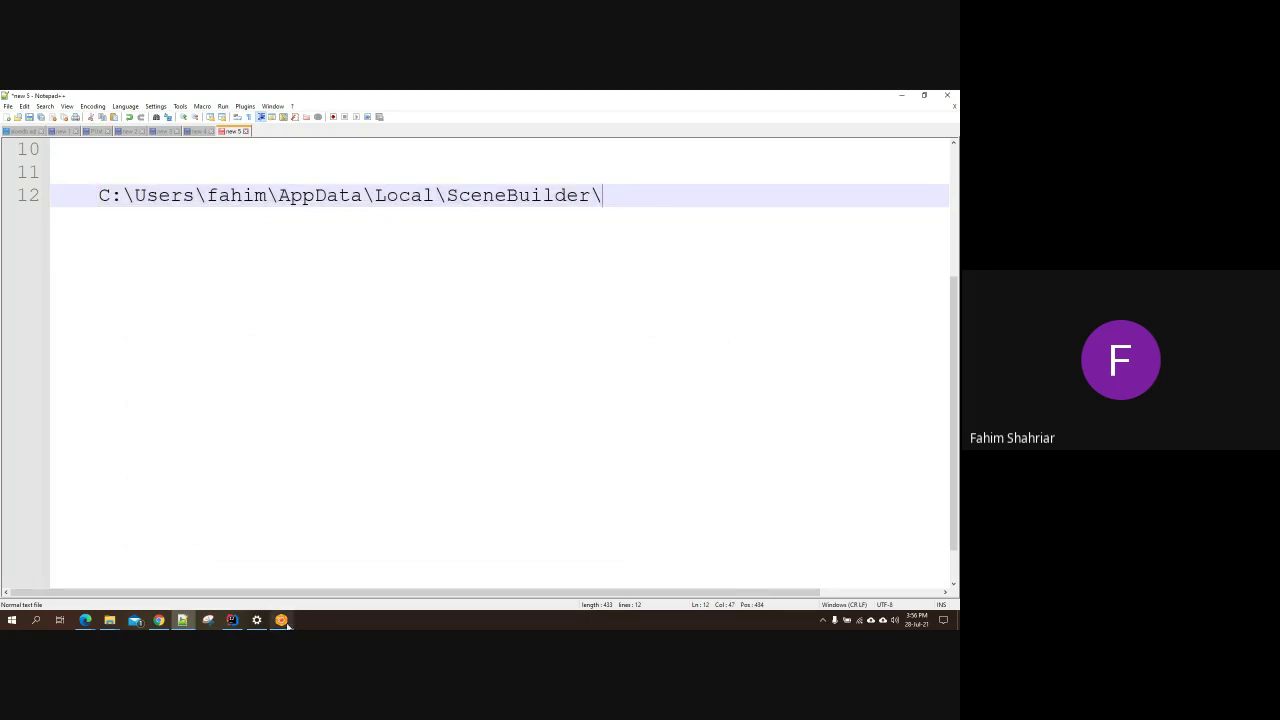
Step: Switch to IntelliJ IDEA and show the Open In SceneBuilder command for sample.fxml without running it
left_click(283, 621)
left_click(232, 620)
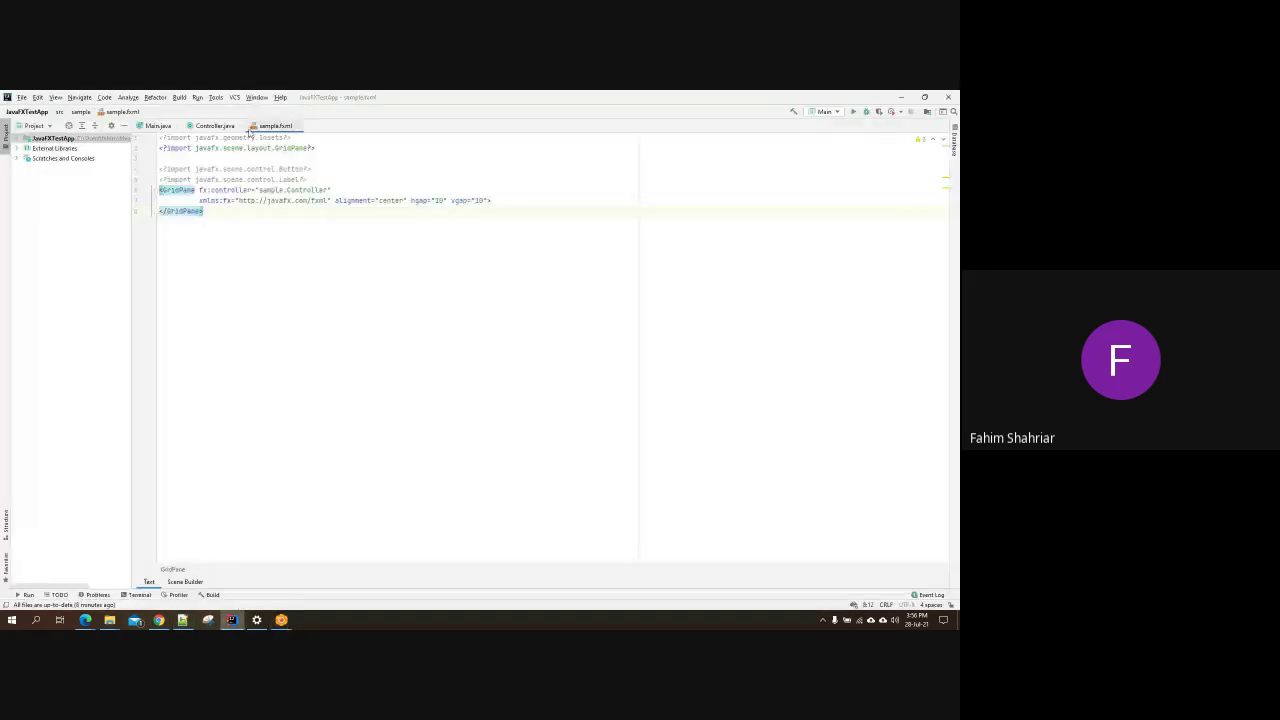
right_click(266, 126)
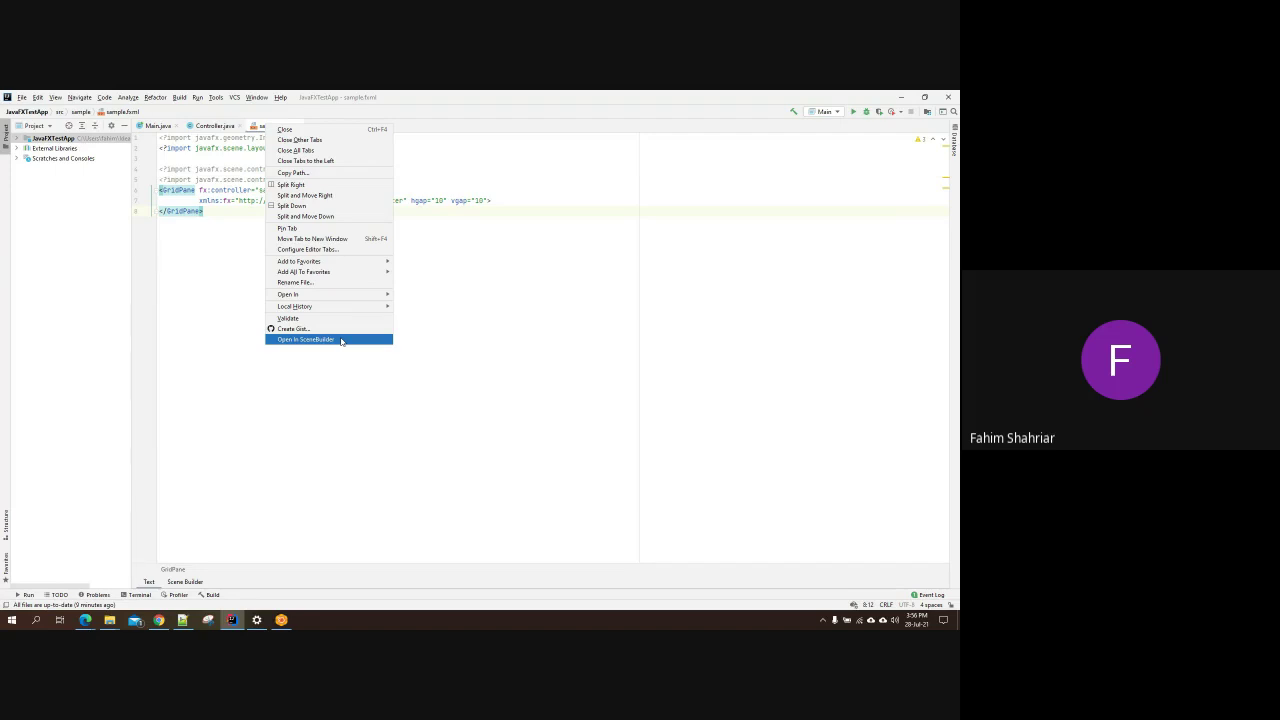
key("Escape")
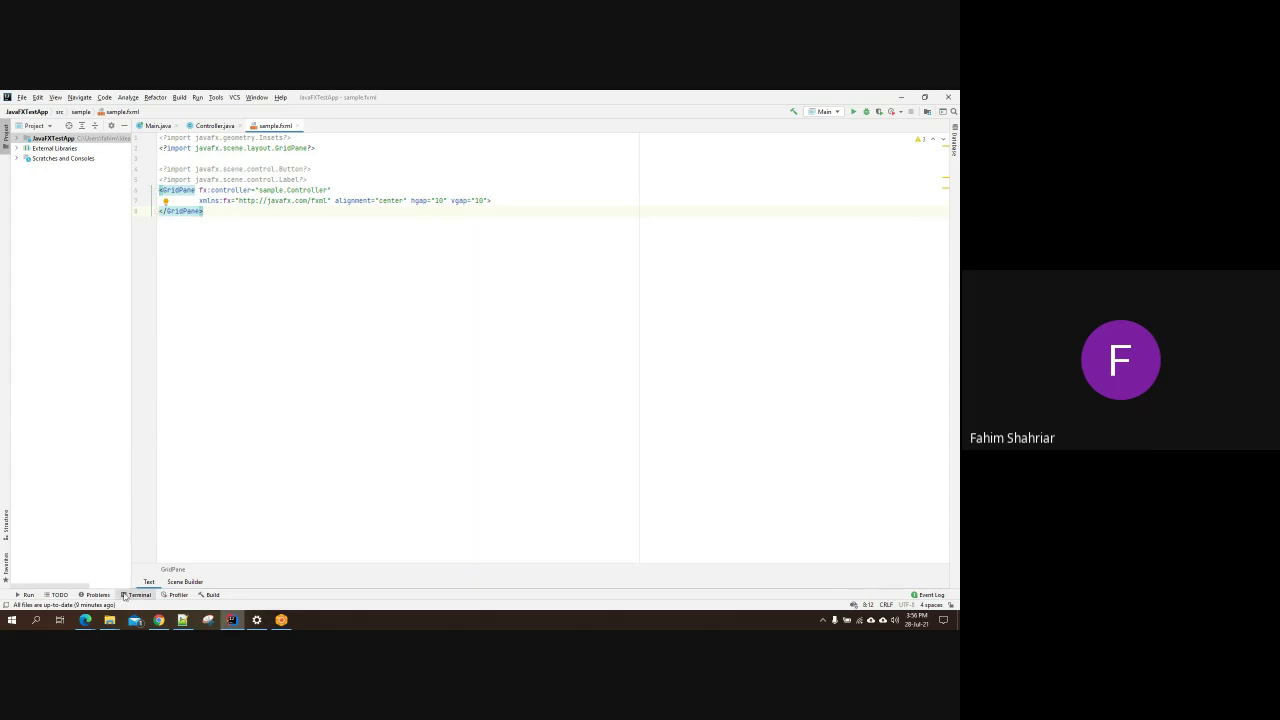
Step: Expand the JavaFXTestApp project and its src folder, and show sample.fxml in File Explorer
mouse_move(114, 622)
left_click(290, 200)
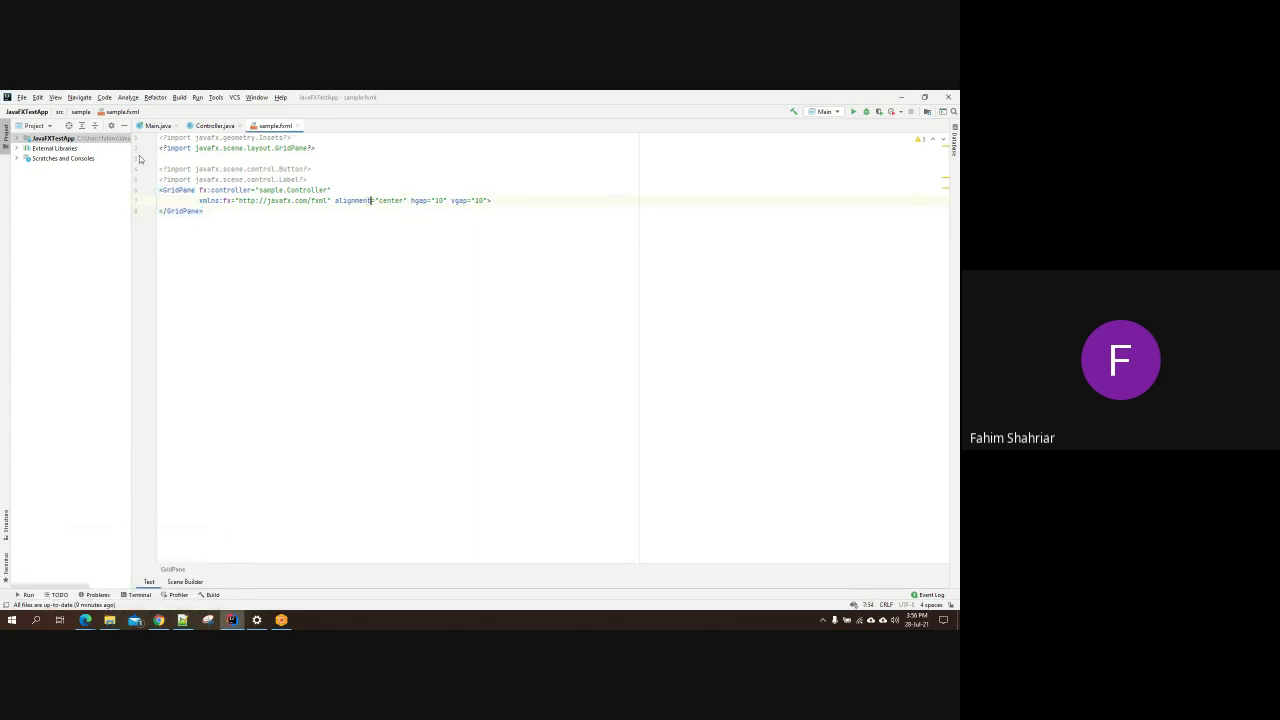
left_click(16, 137)
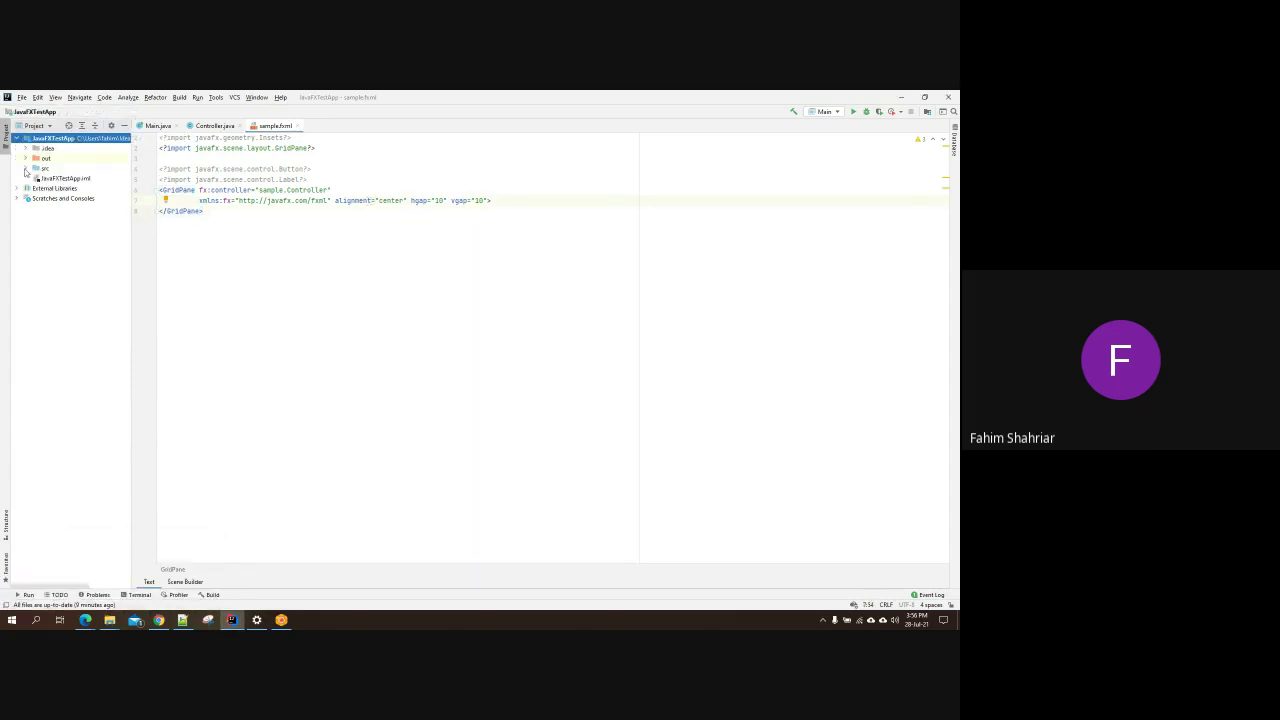
left_click(26, 168)
right_click(76, 209)
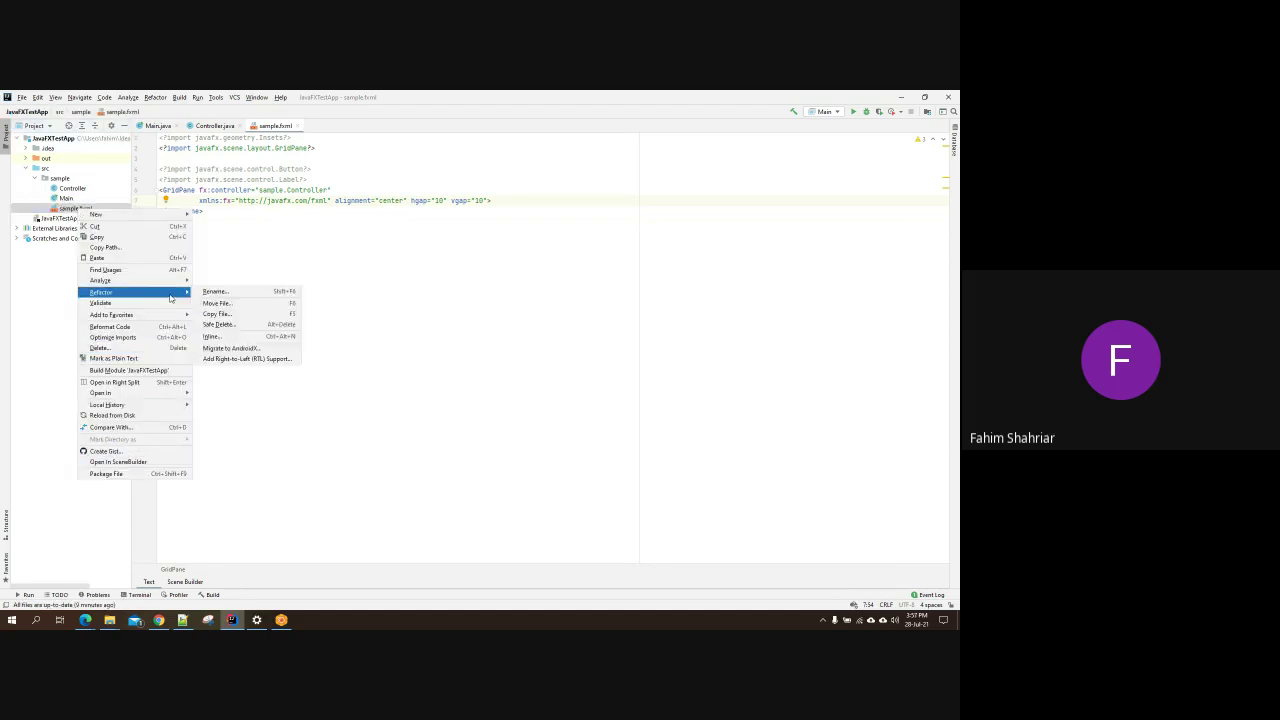
mouse_move(170, 397)
left_click(214, 391)
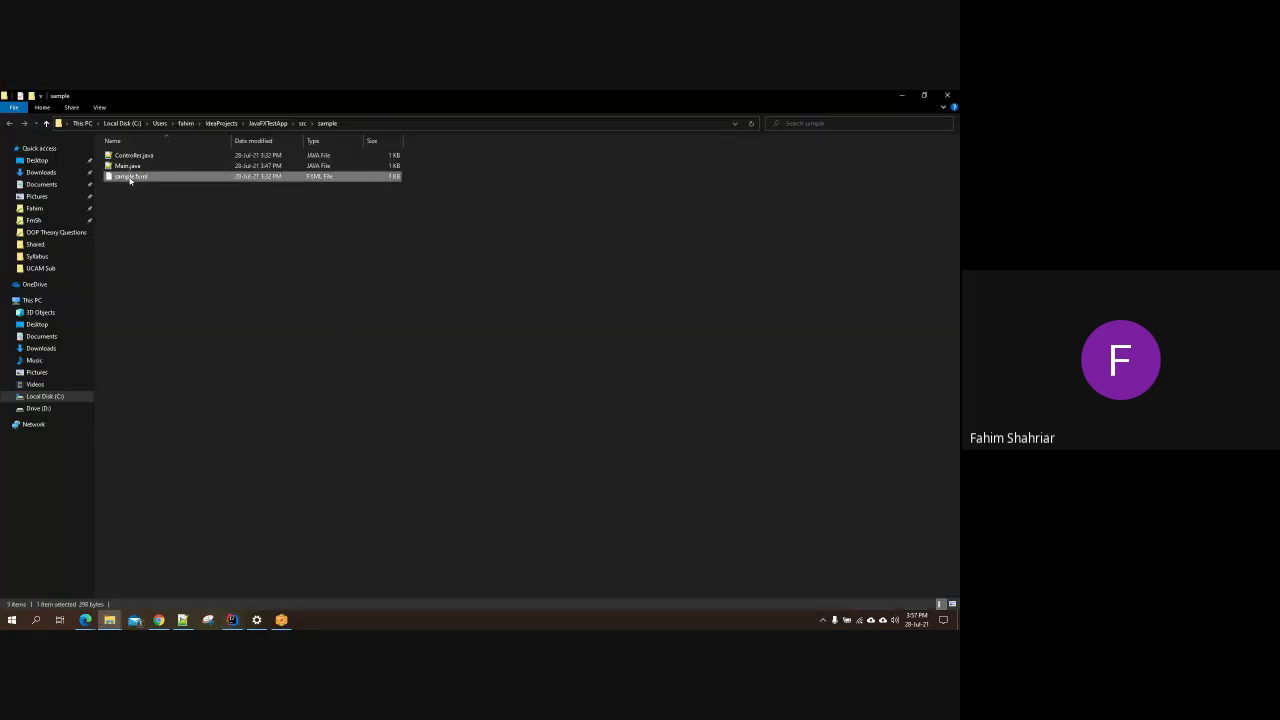
Step: Try to open sample.fxml with another application by browsing Program Files for a program, and cancel the selection
double_click(130, 177)
key("shift+F10")
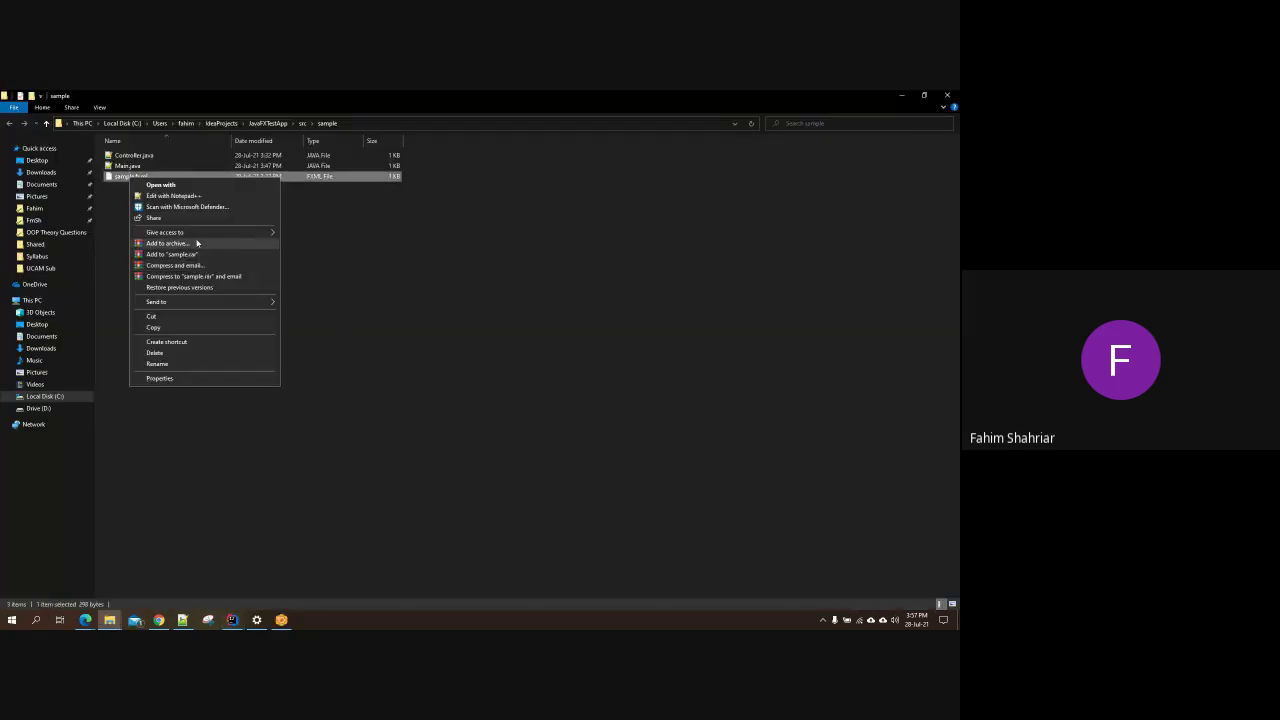
left_click(205, 186)
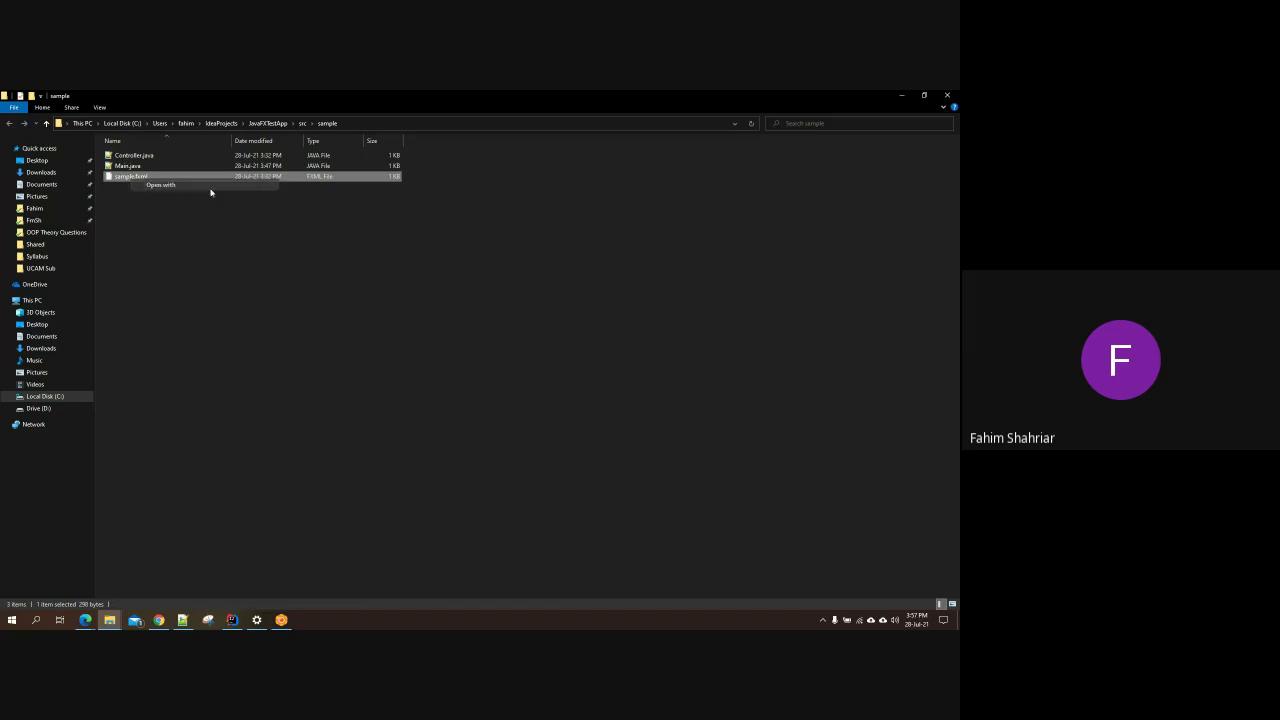
left_click(412, 288)
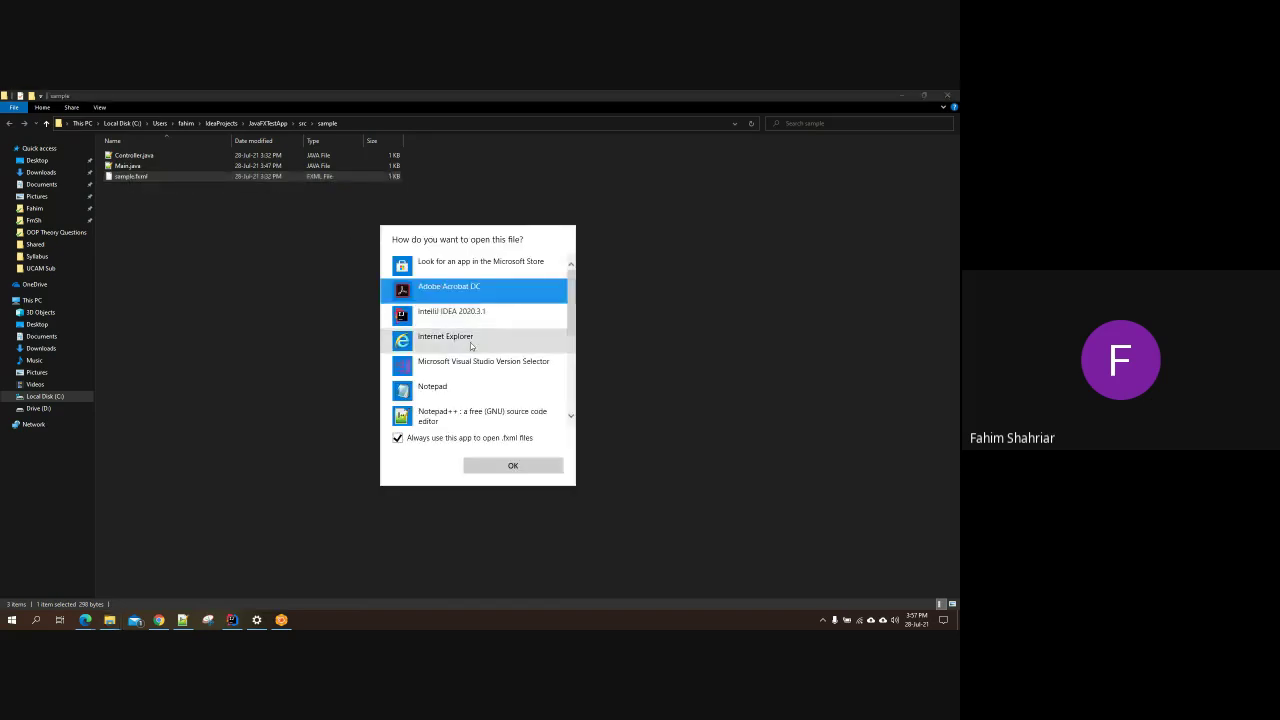
scroll(474, 355, "down", 5)
left_click(457, 412)
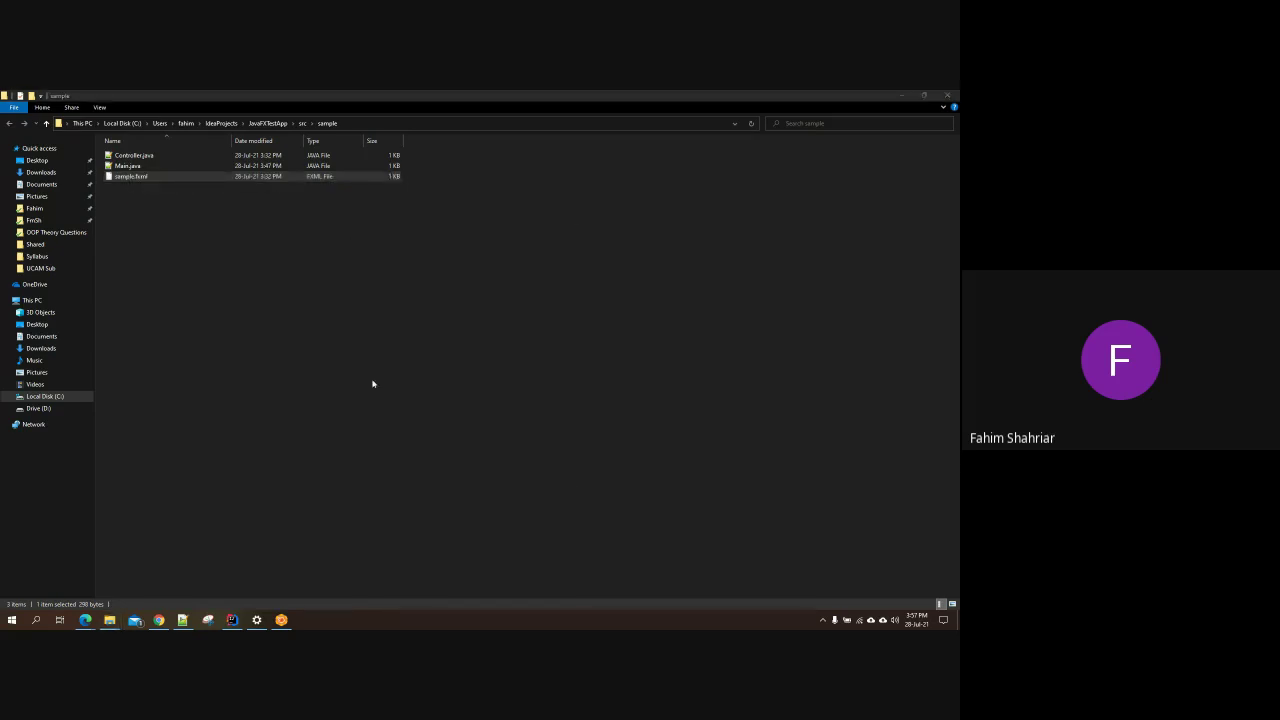
scroll(286, 259, "down", 10)
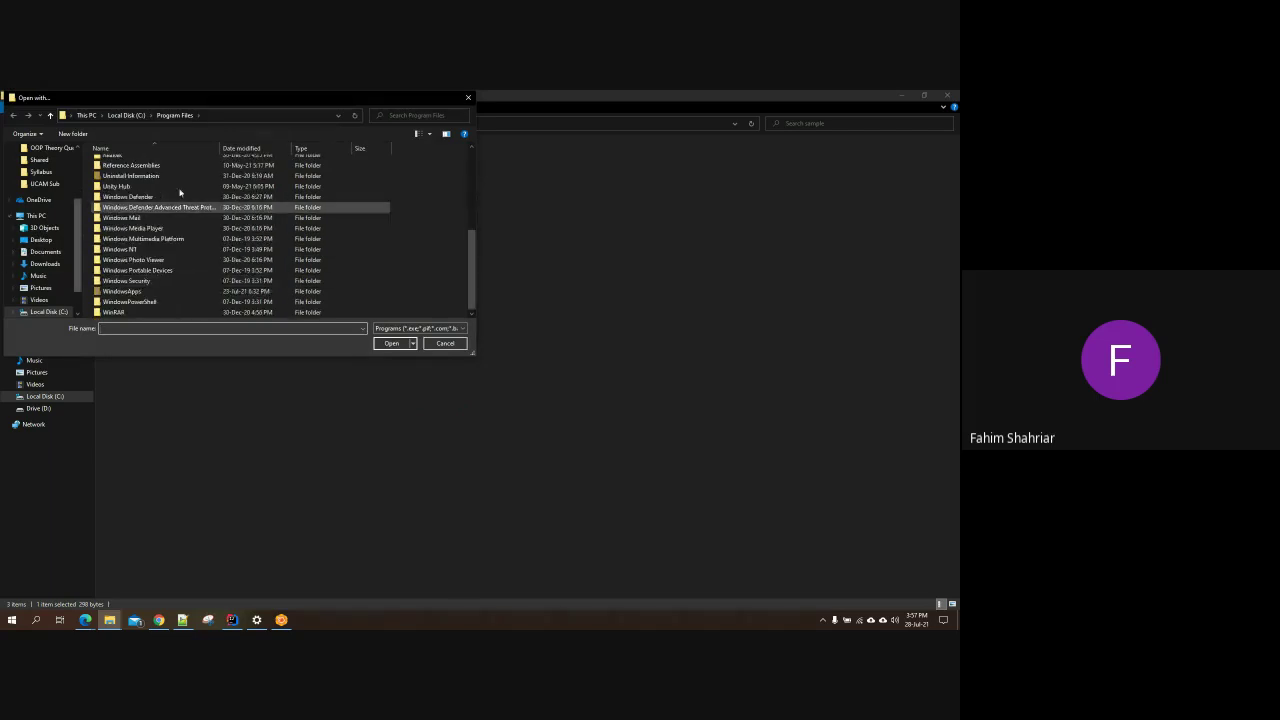
left_click(228, 115)
left_click(468, 97)
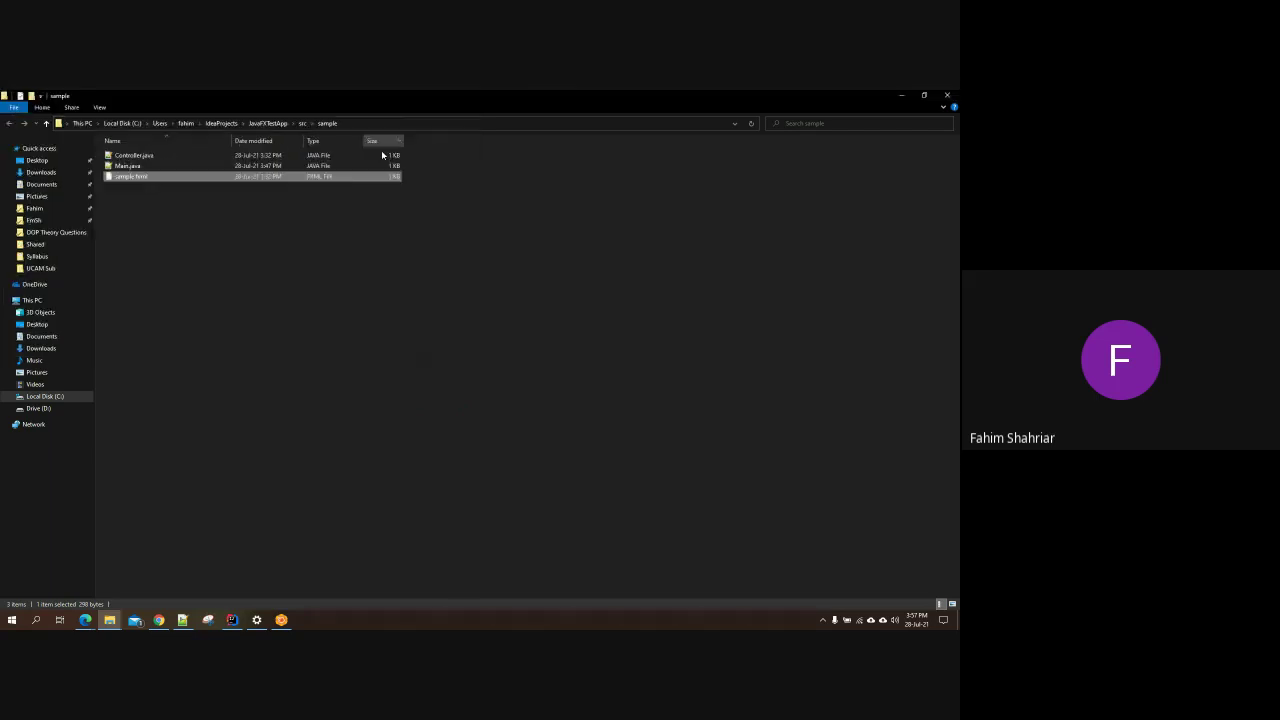
Step: Deselect sample.fxml in File Explorer and switch to the SceneBuilder window with sample.fxml open
left_click(359, 298)
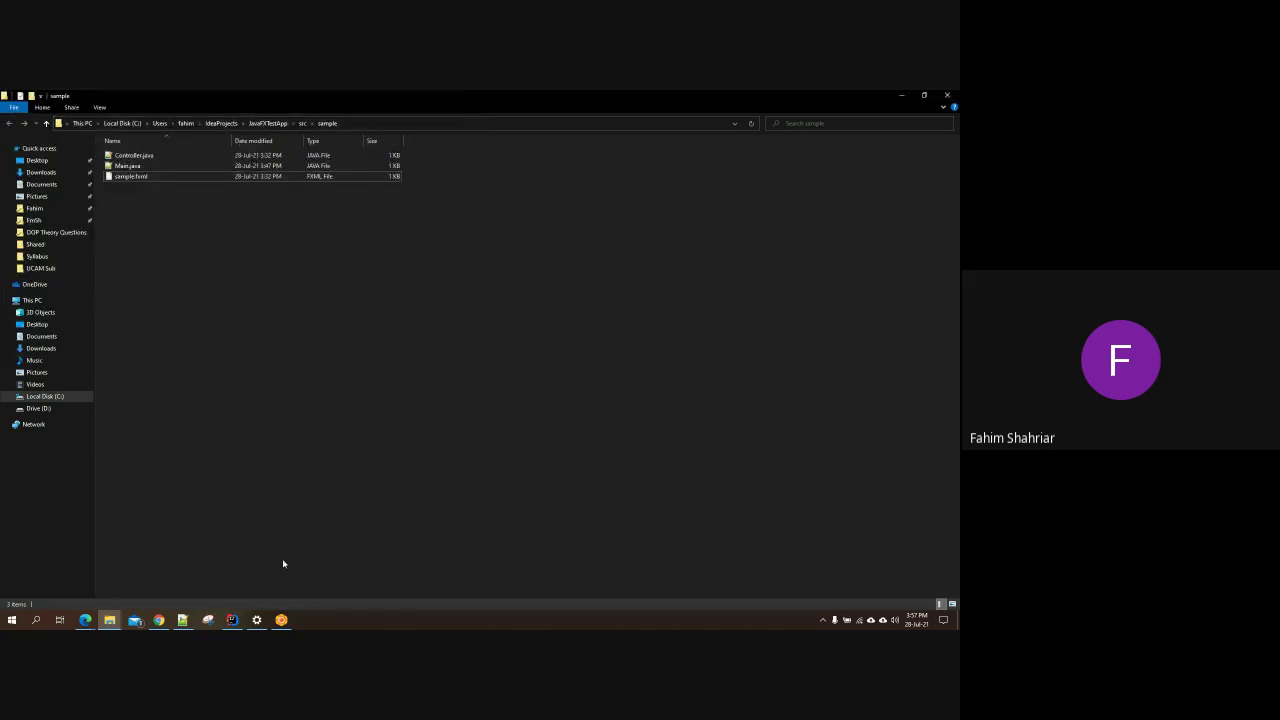
left_click(281, 621)
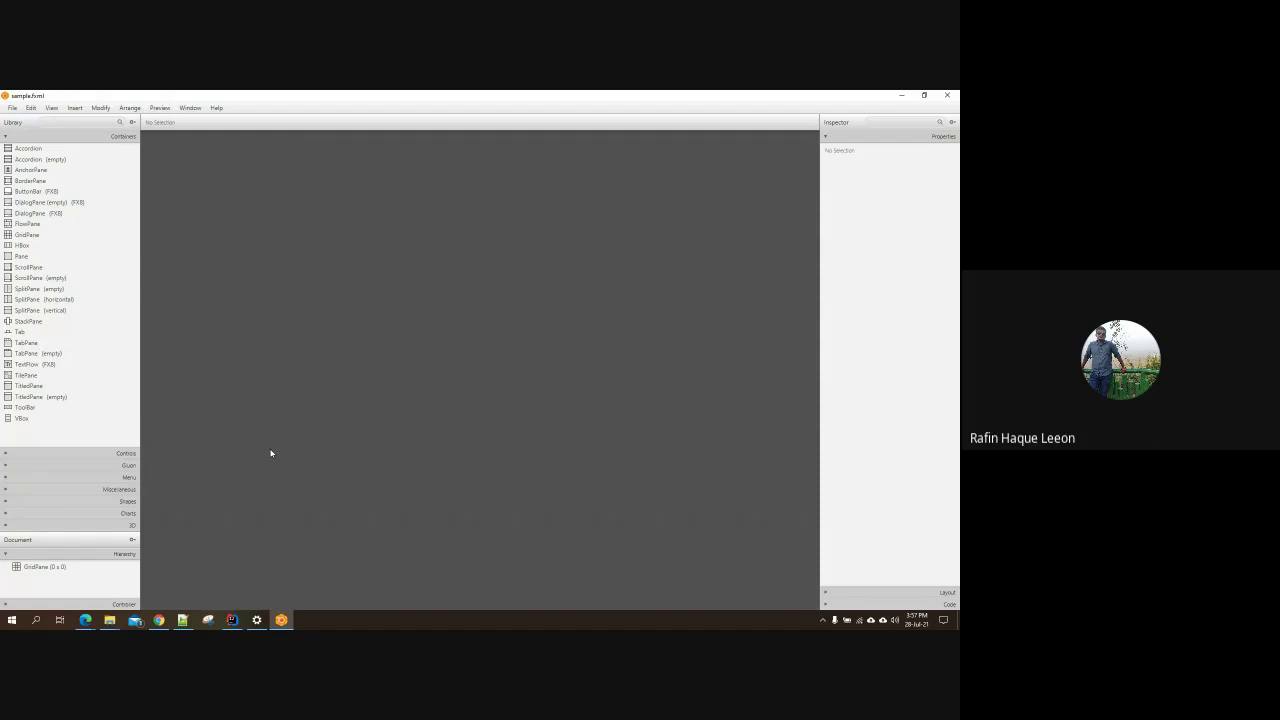
Step: Switch to IntelliJ IDEA, use Open In SceneBuilder on sample.fxml, and return to the SceneBuilder window
left_click(232, 620)
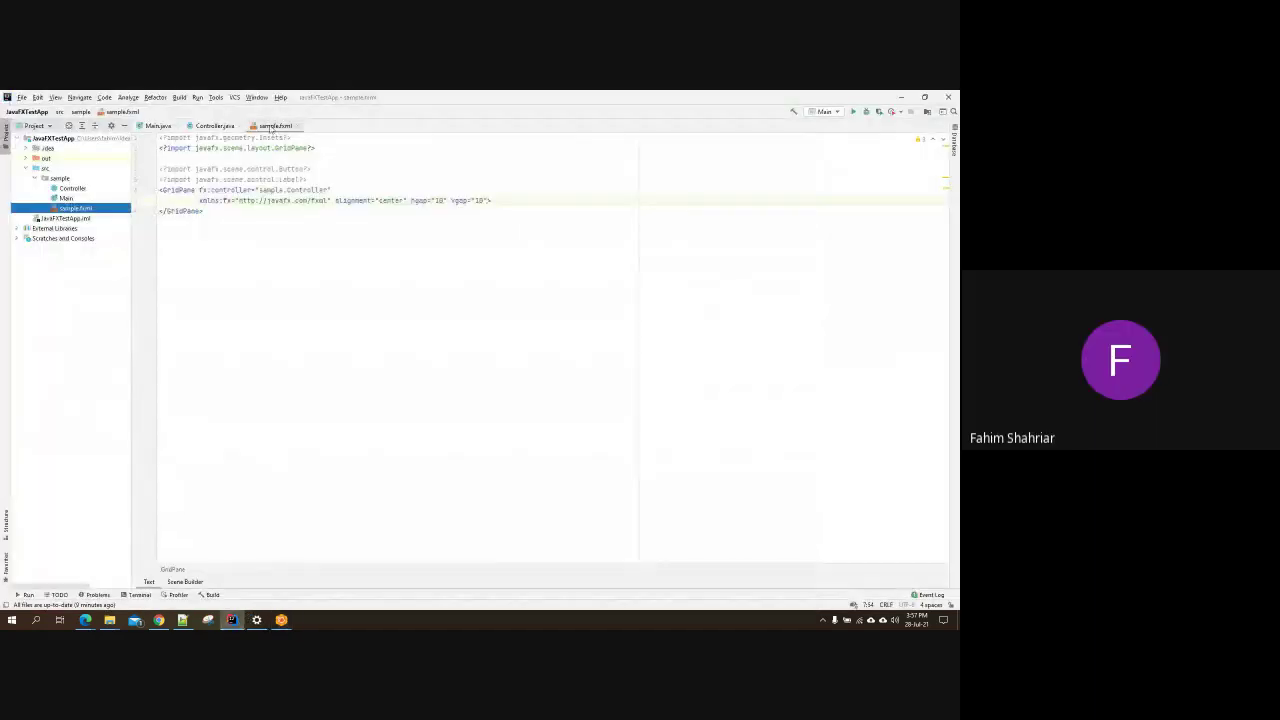
right_click(270, 128)
left_click(334, 340)
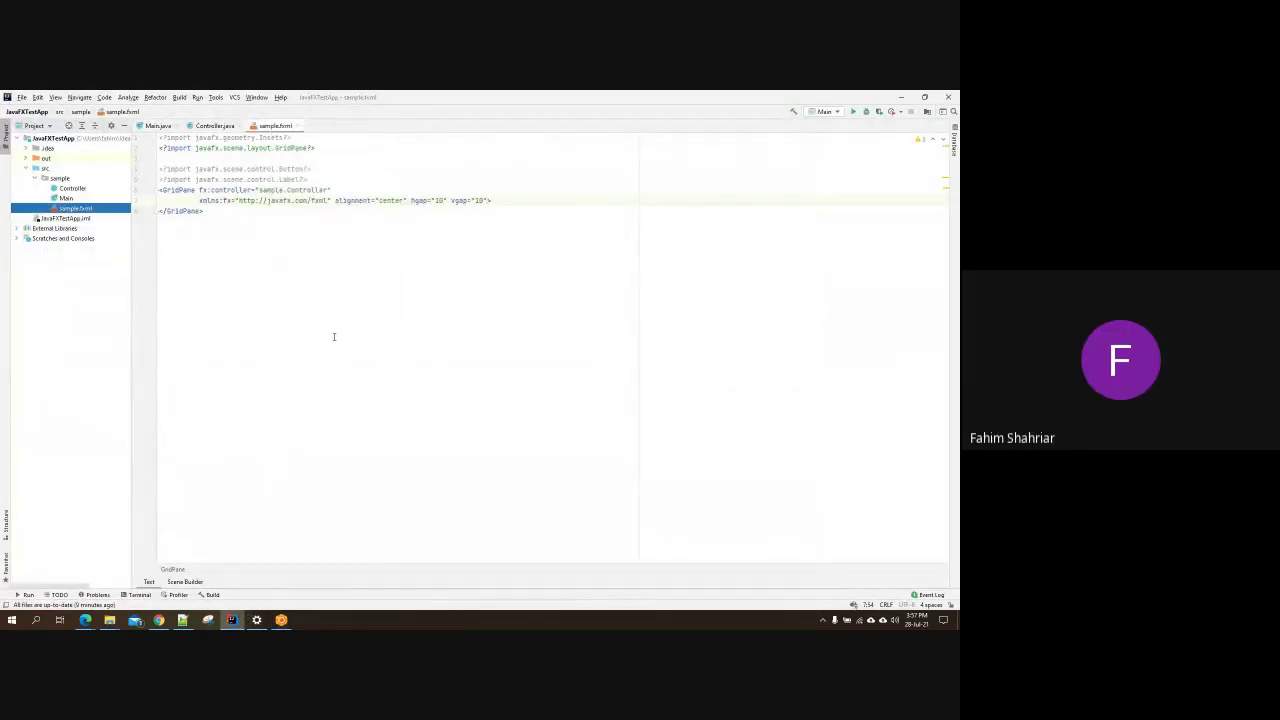
left_click(282, 620)
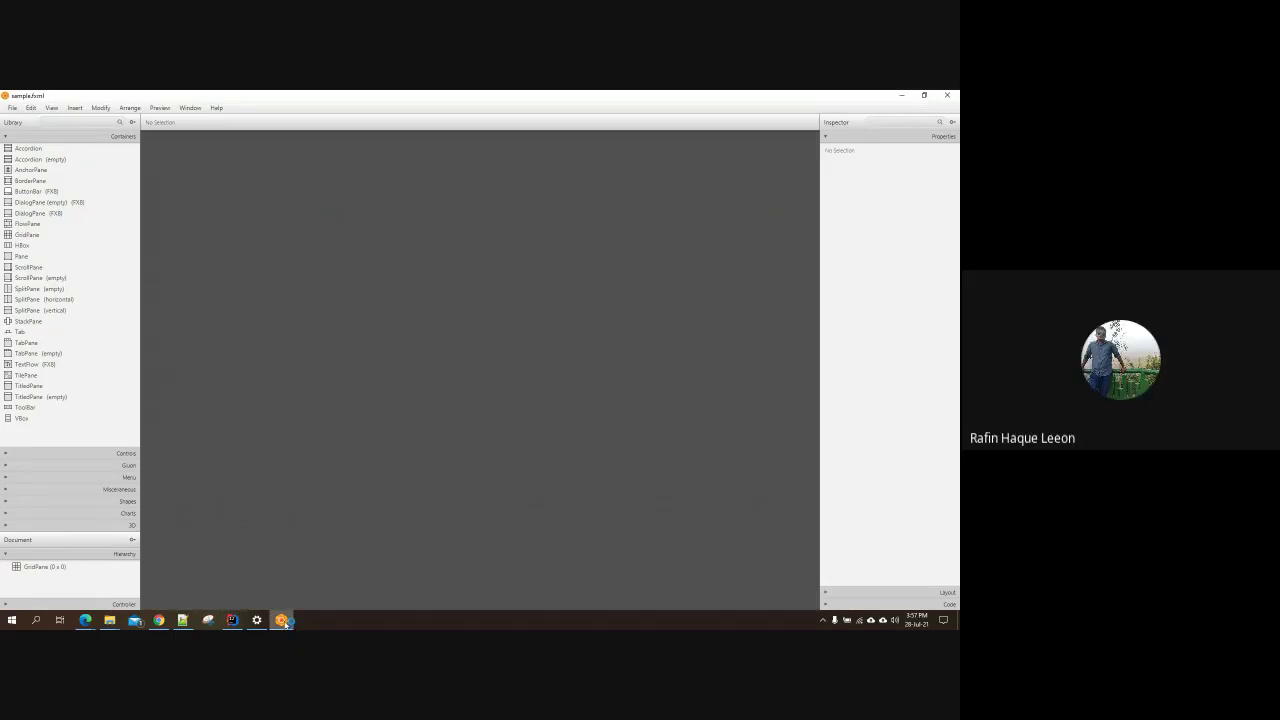
Step: Open a new File Explorer window and go to the AppData\Local\SceneBuilder folder in the user profile
mouse_move(109, 620)
left_click(256, 575)
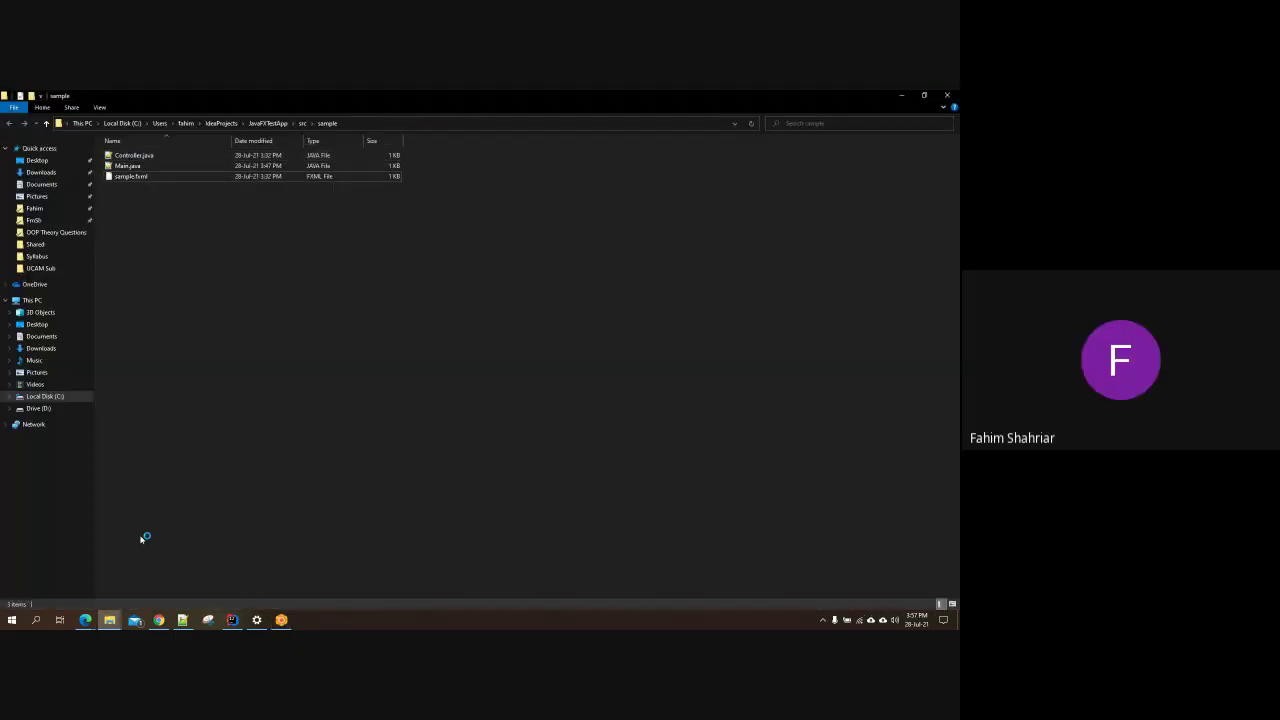
right_click(109, 620)
left_click(123, 568)
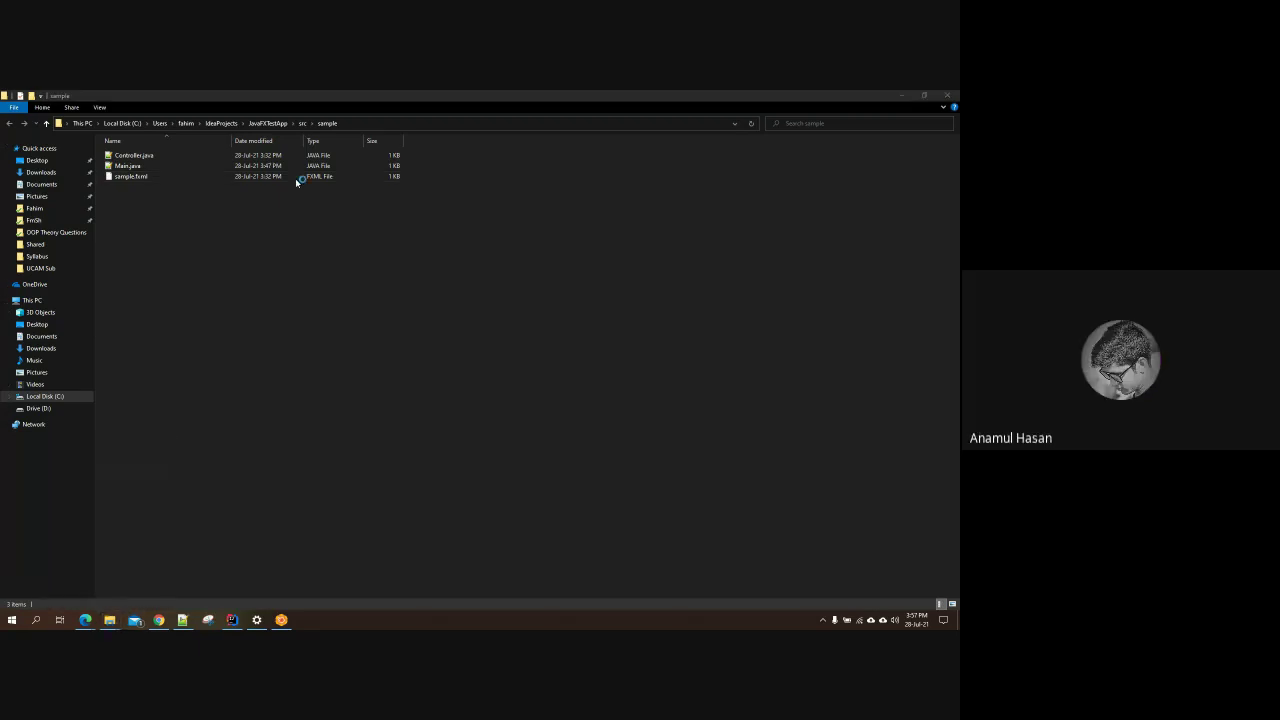
left_click(343, 123)
type("C:\\Users\\fahim\\AppData\\Local\\SceneBuilder\\")
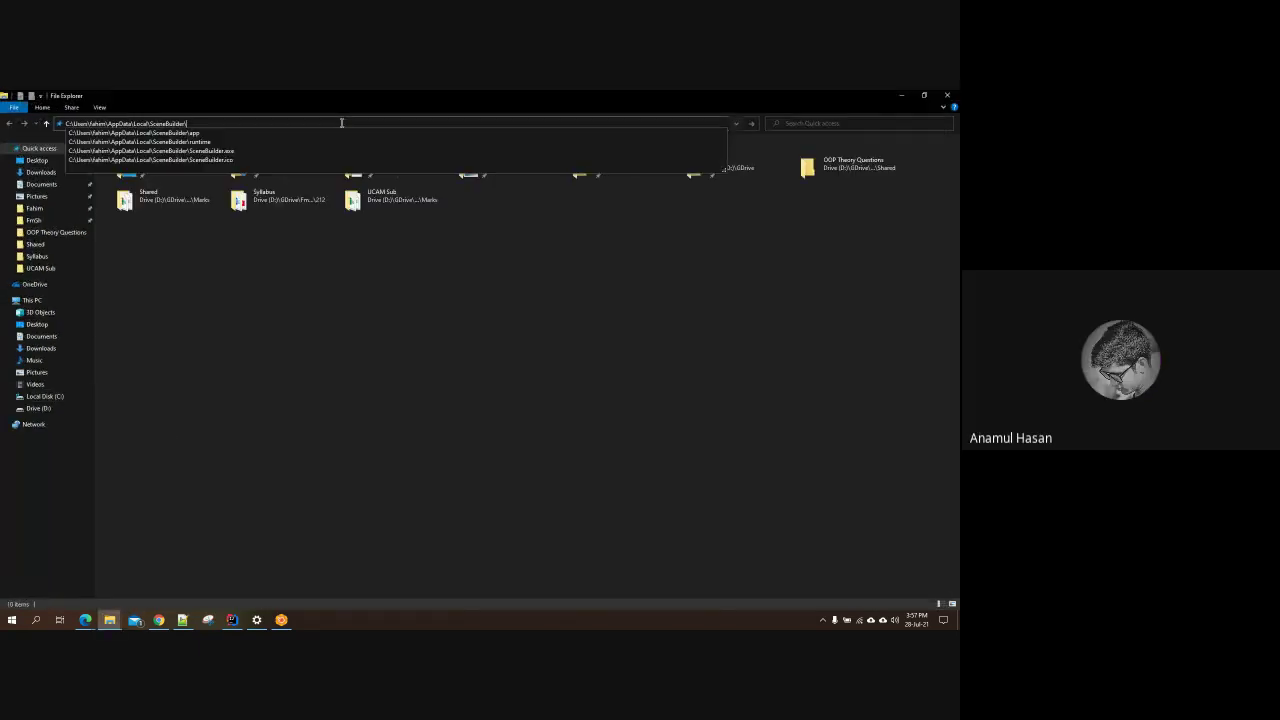
key("Return")
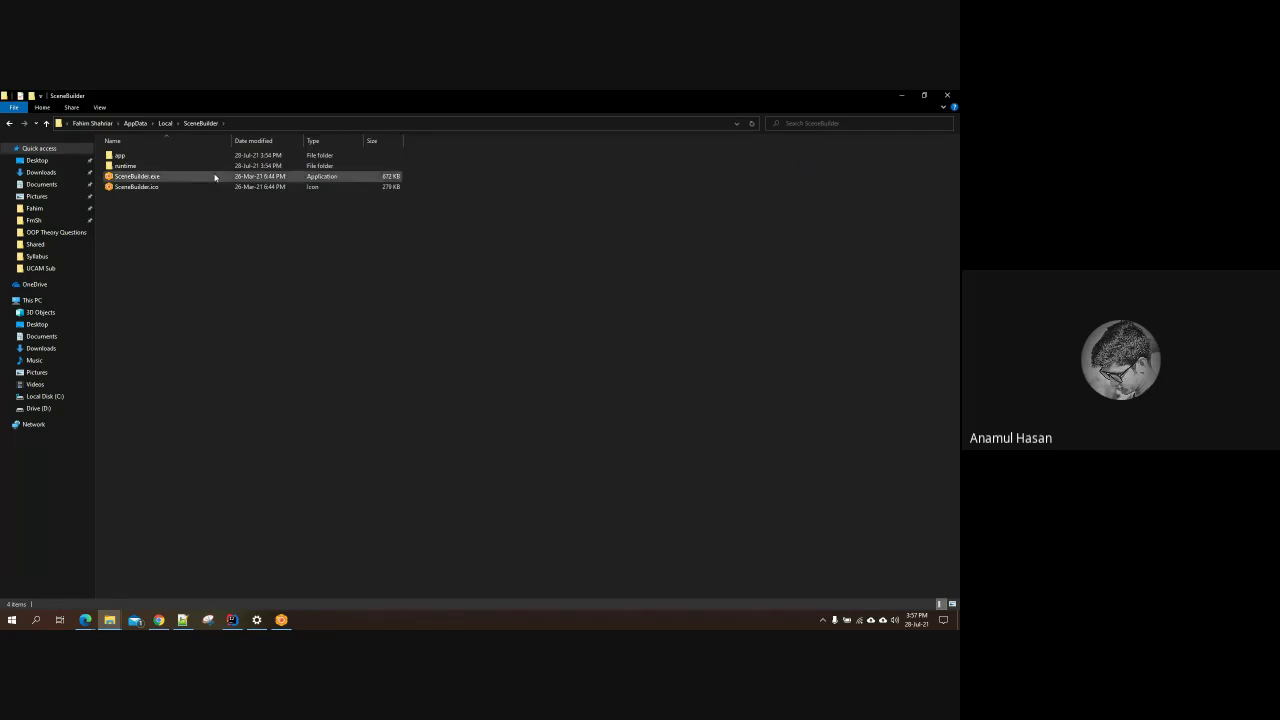
Step: Show the Open In SceneBuilder command for sample.fxml in IntelliJ IDEA, and select SceneBuilder.exe in File Explorer's SceneBuilder folder
left_click(232, 620)
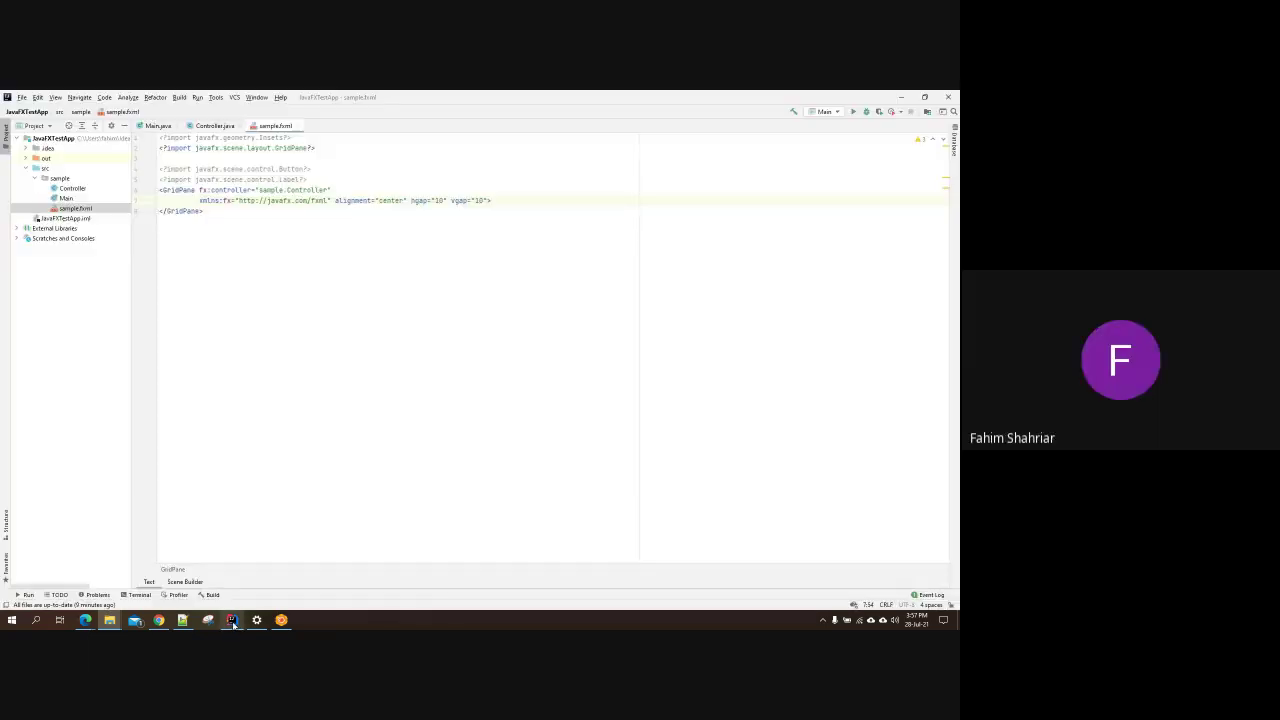
right_click(278, 126)
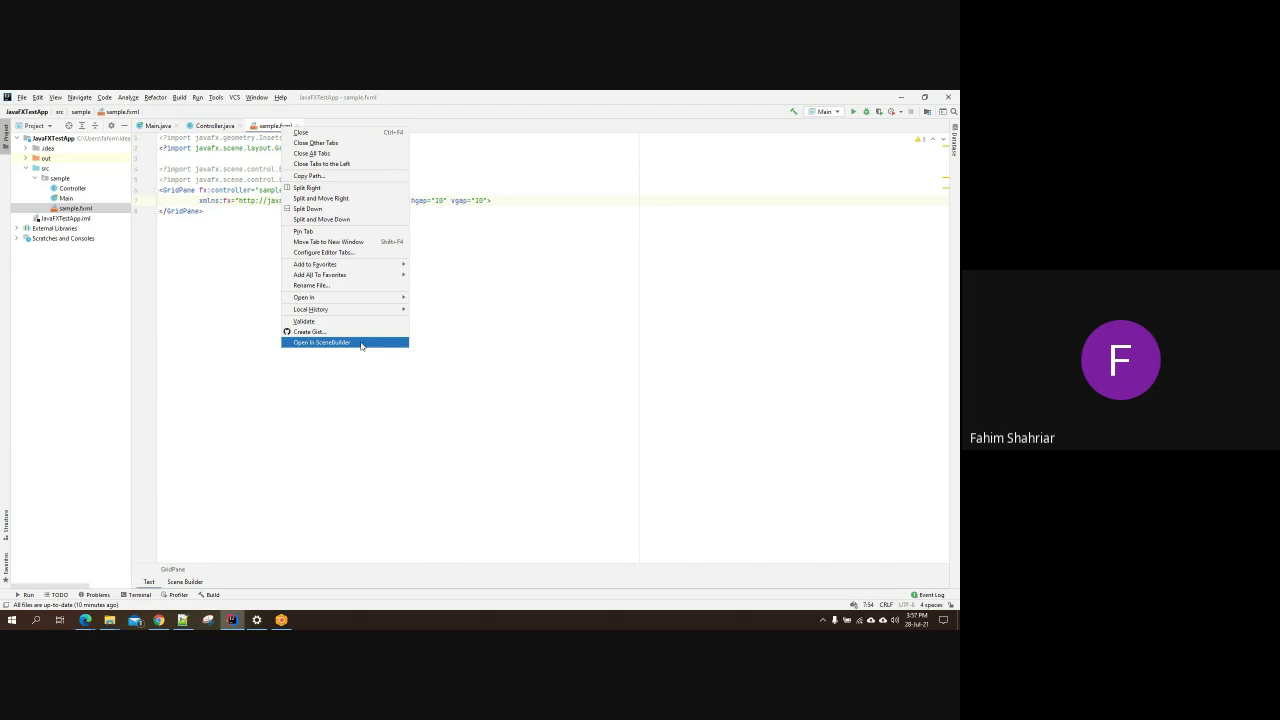
left_click(109, 620)
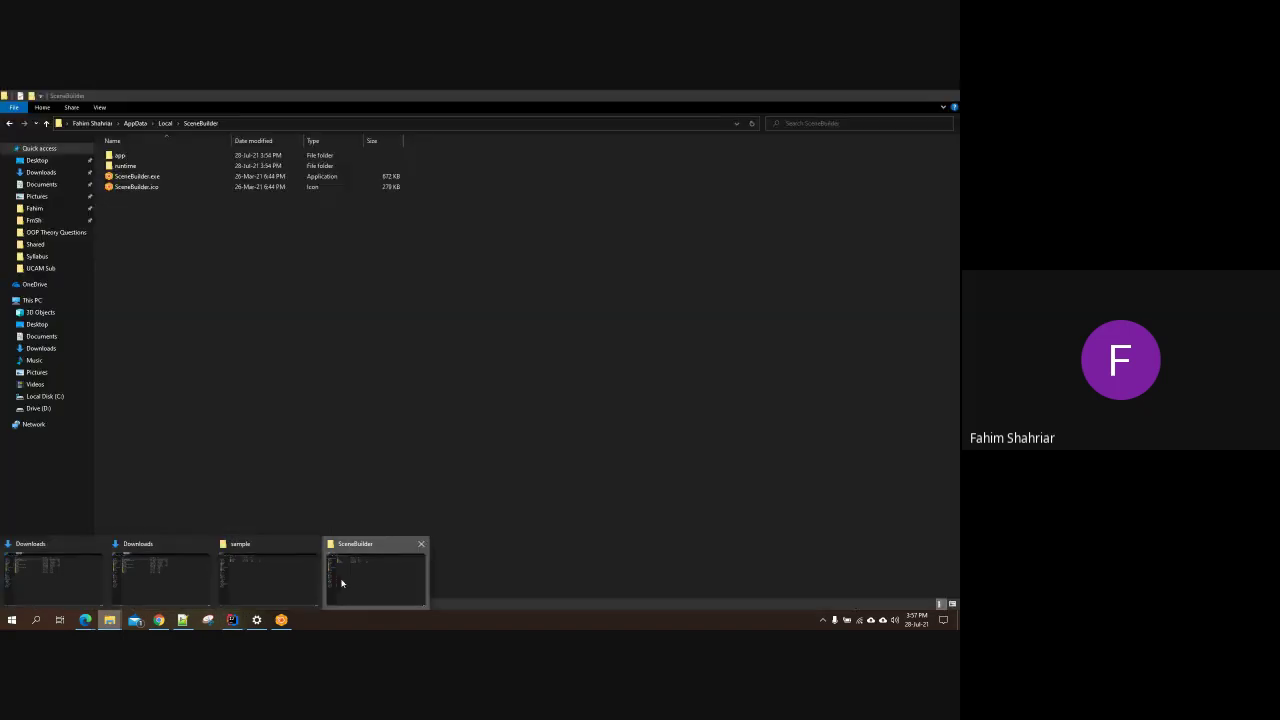
left_click(338, 583)
left_click(180, 176)
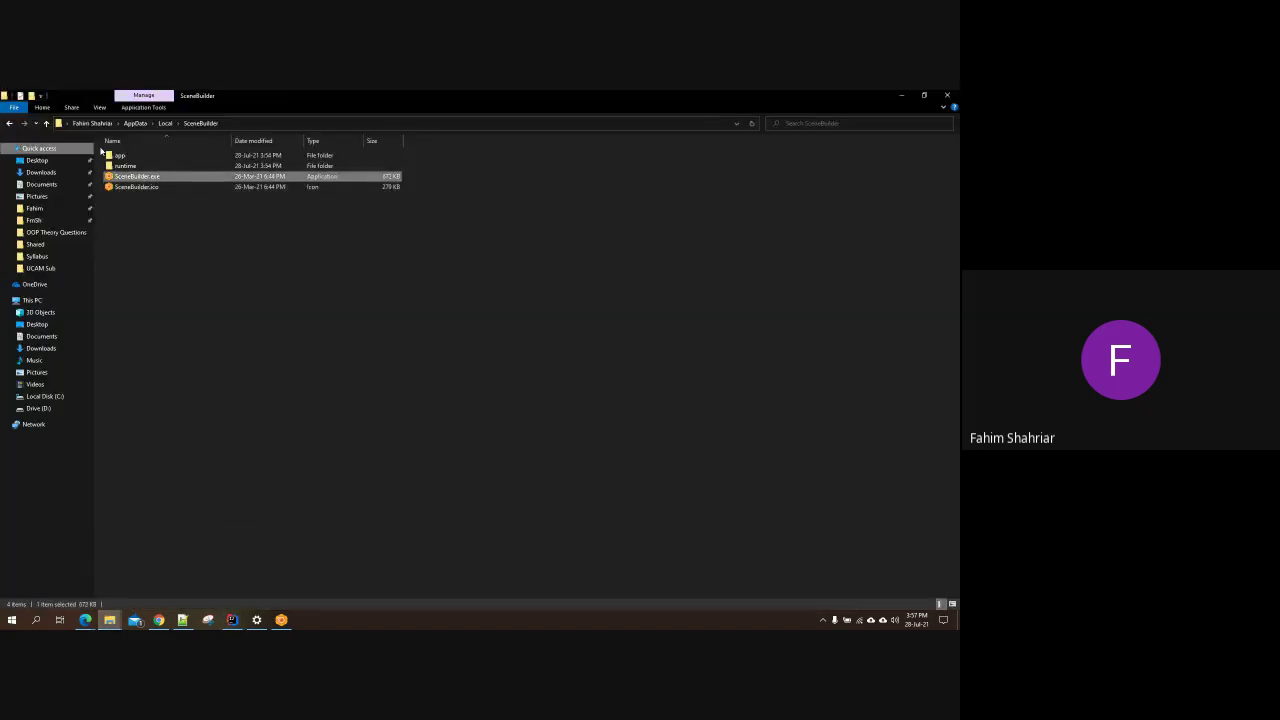
Step: Show the full folder path and view the properties of SceneBuilder.exe, including its location
left_click(261, 124)
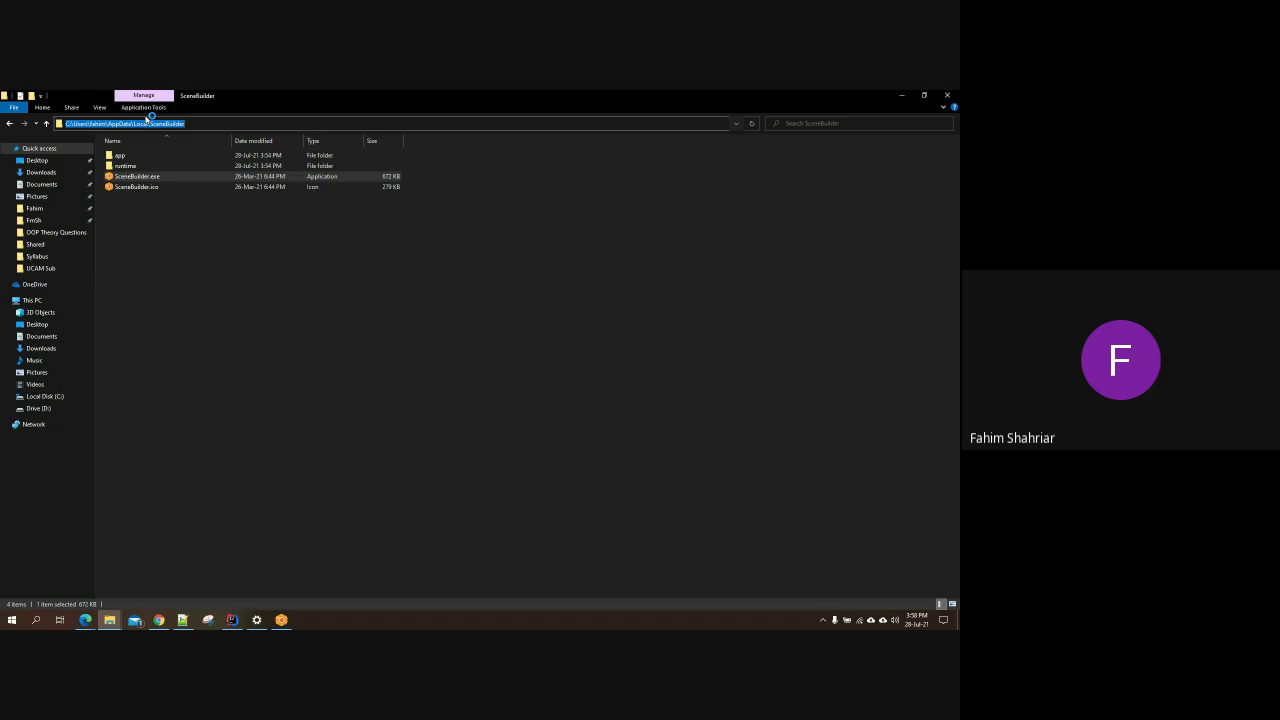
left_click(157, 243)
left_click(150, 176)
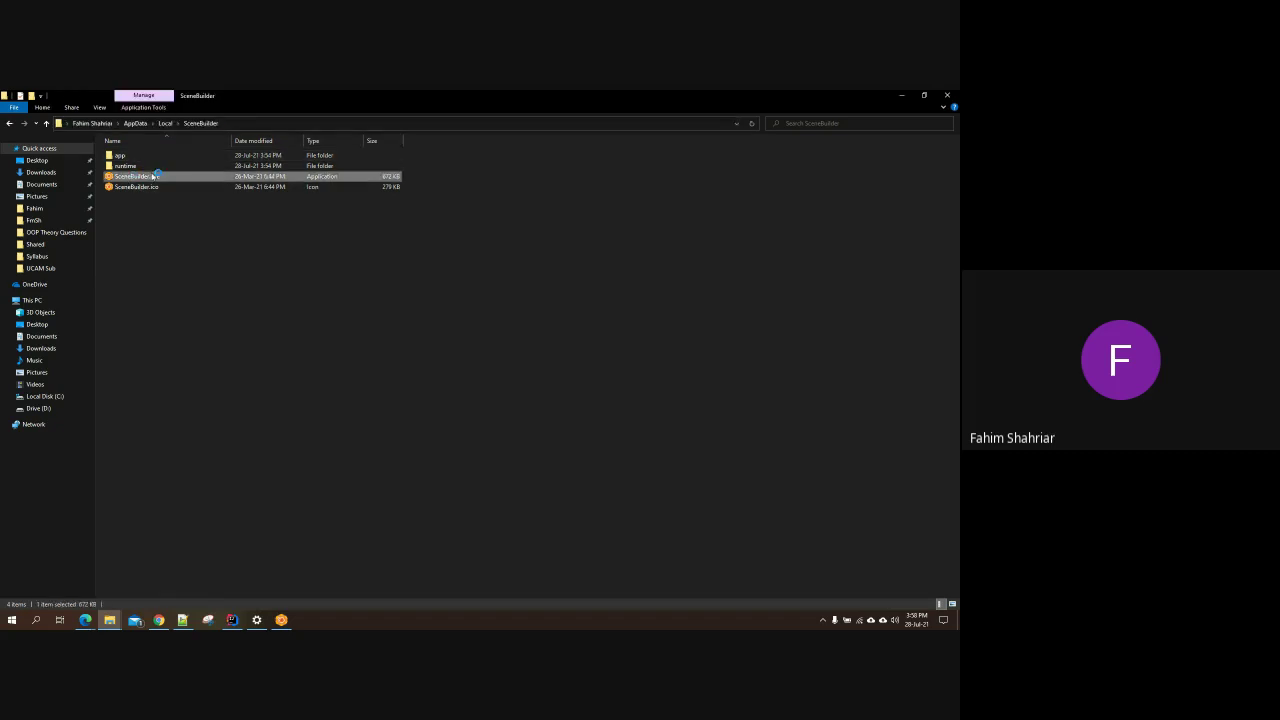
right_click(158, 177)
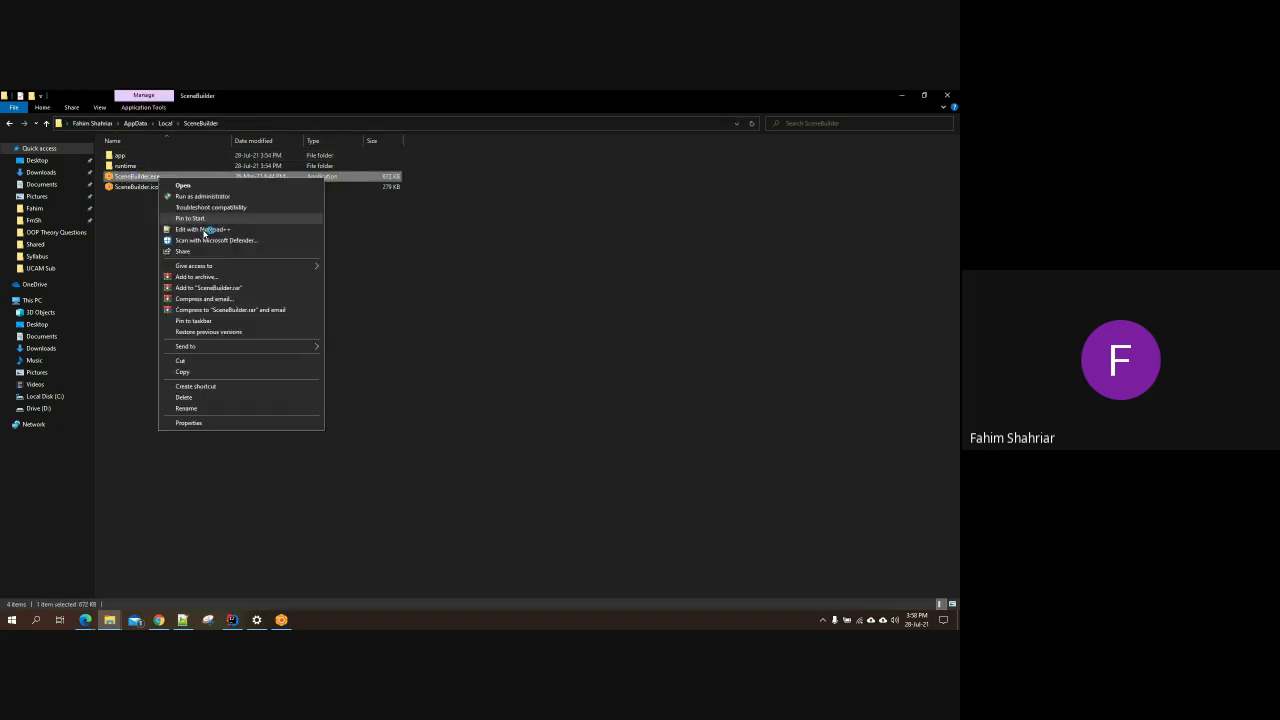
left_click(240, 421)
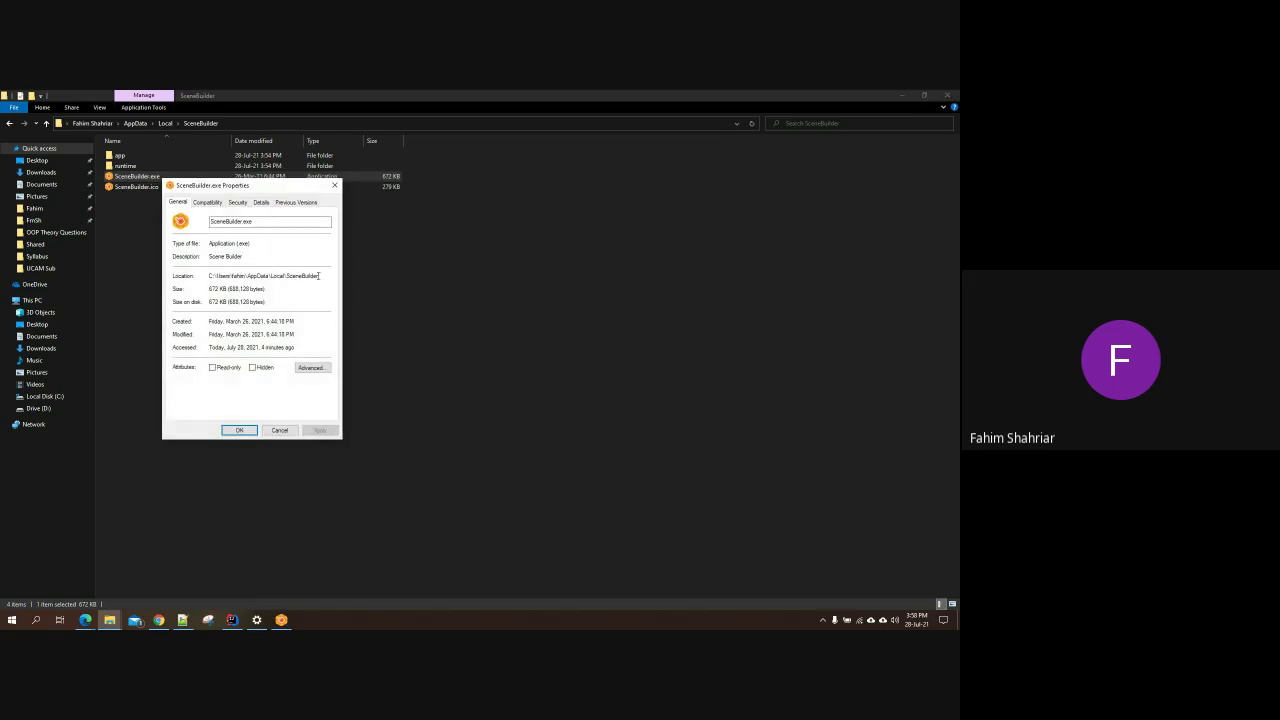
left_click(334, 185)
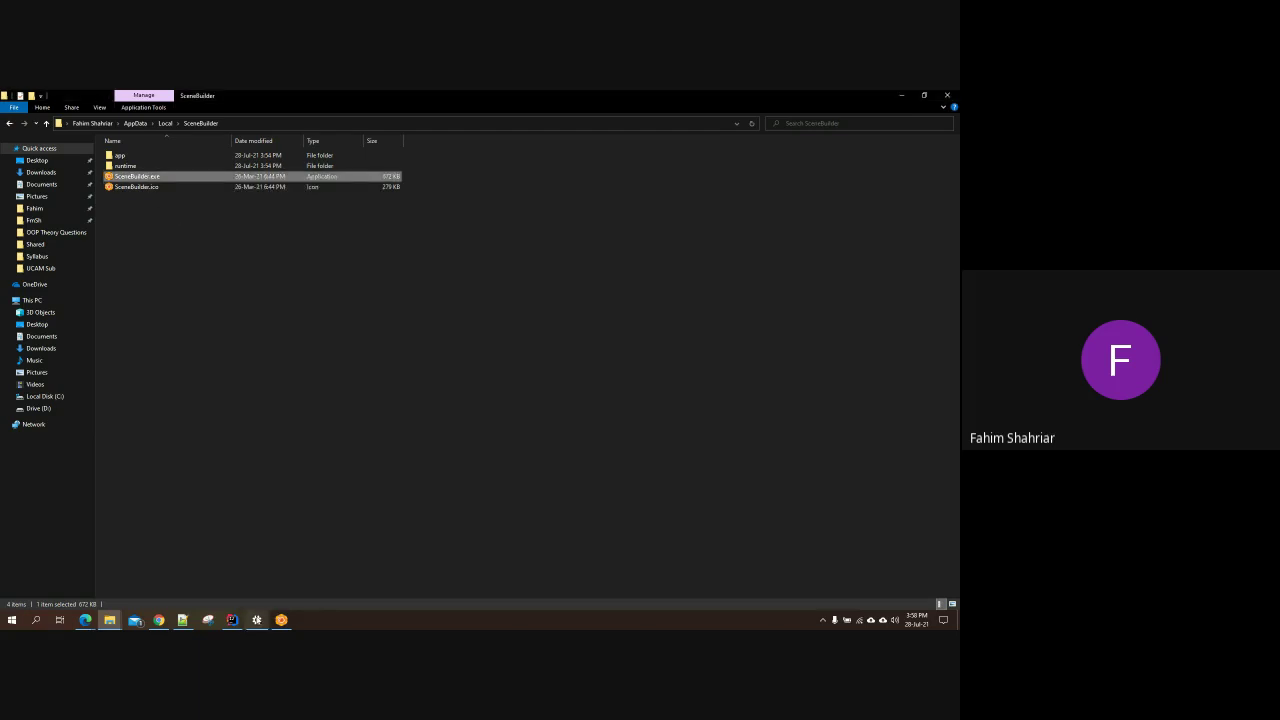
Step: Switch to IntelliJ IDEA and point out the Open In SceneBuilder command for sample.fxml
left_click(232, 620)
right_click(263, 126)
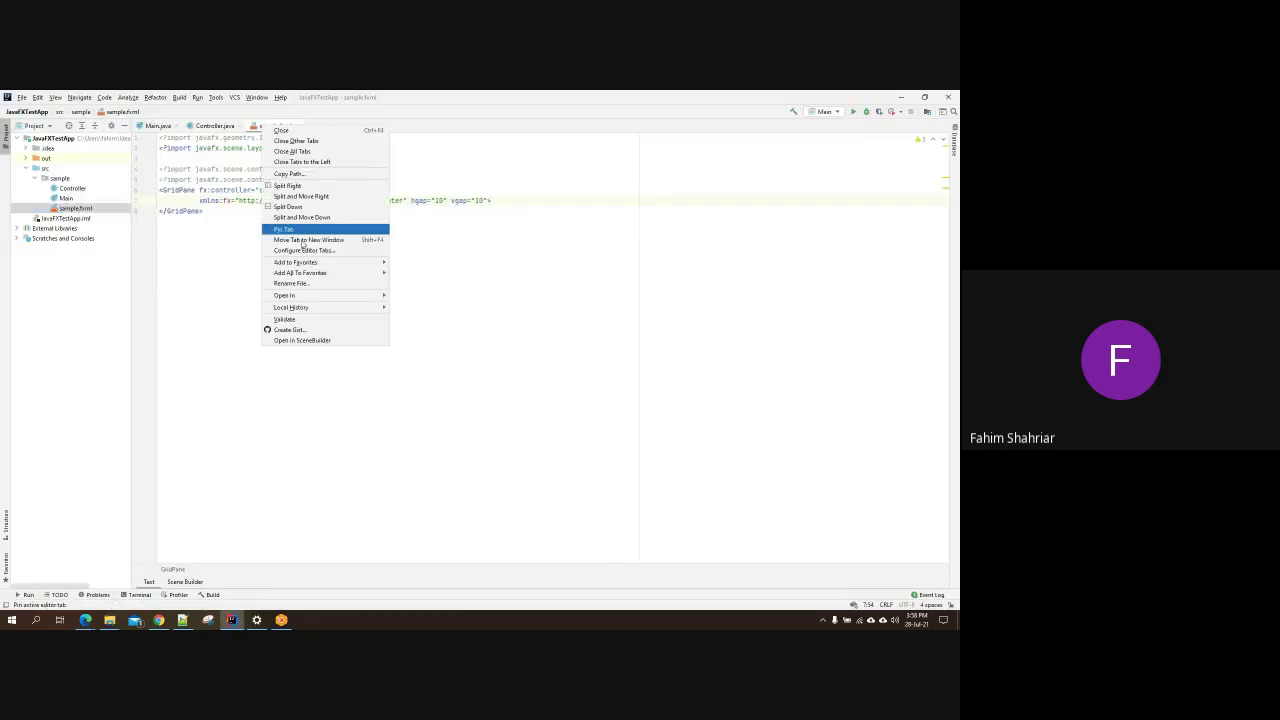
left_click(311, 341)
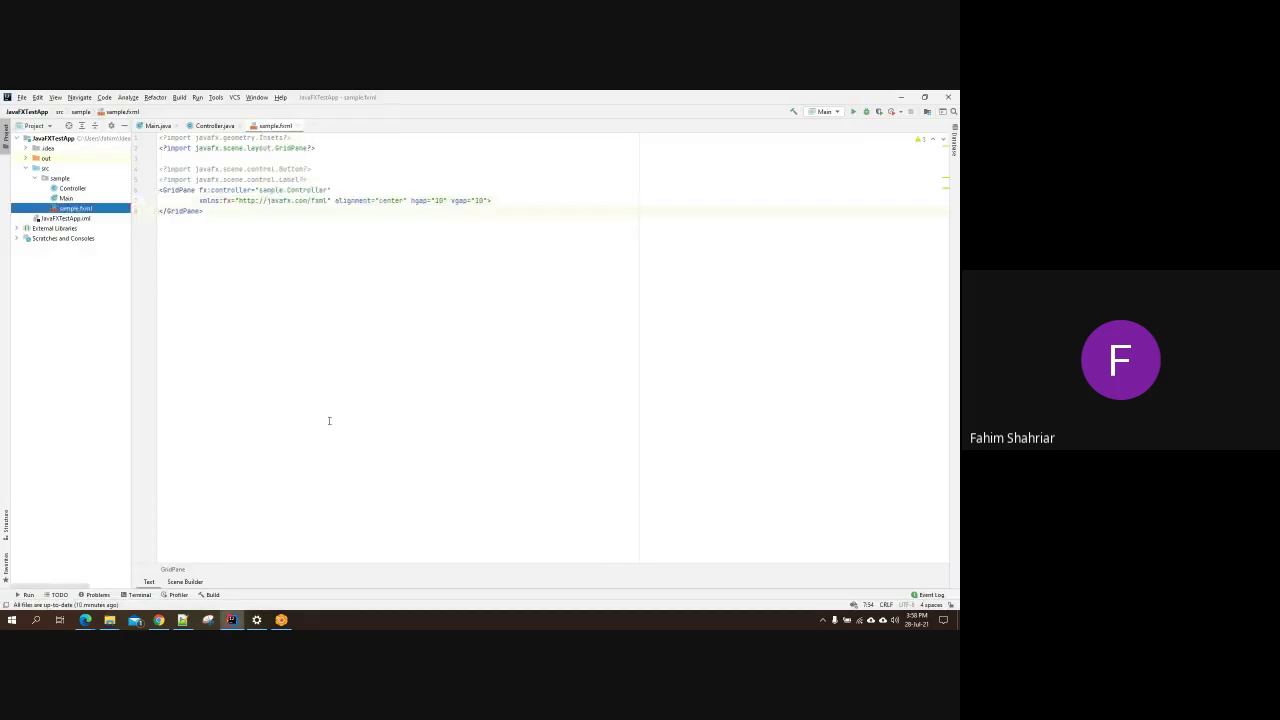
left_click(159, 620)
left_click(159, 620)
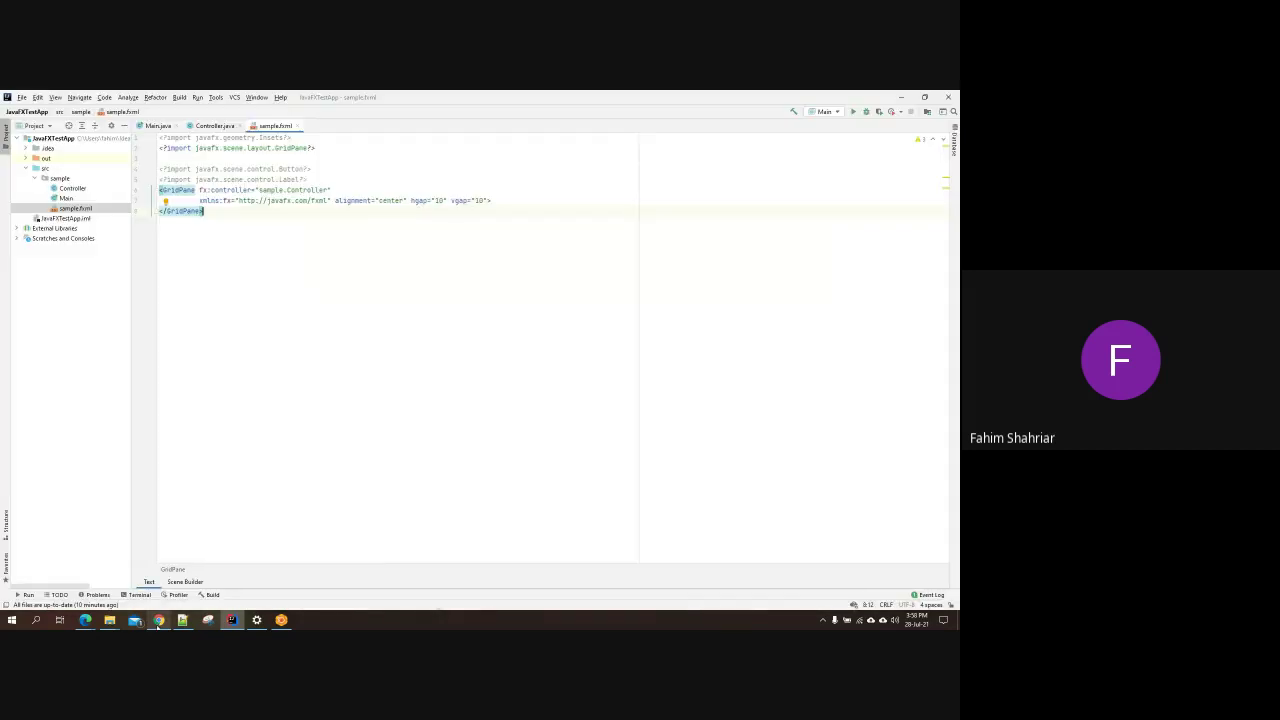
Step: Return to the SceneBuilder folder in File Explorer and highlight SceneBuilder.exe, leaving it deselected
mouse_move(109, 620)
left_click(360, 578)
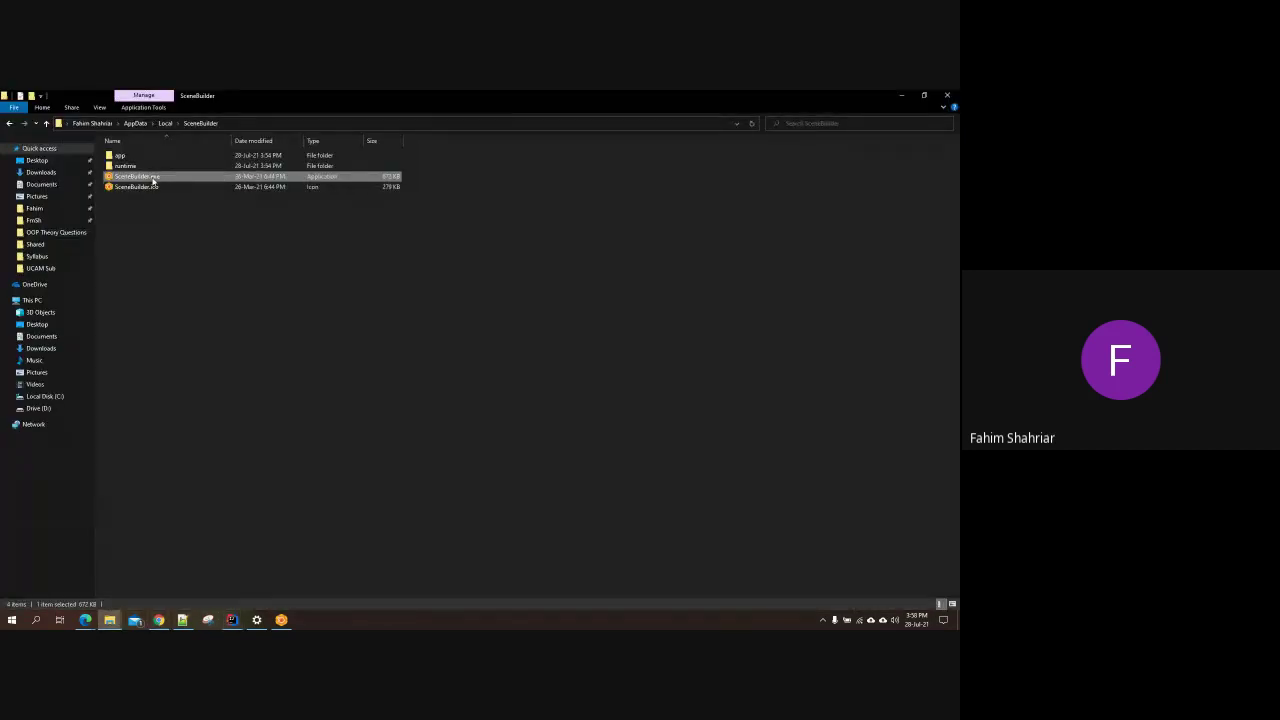
left_click(189, 200)
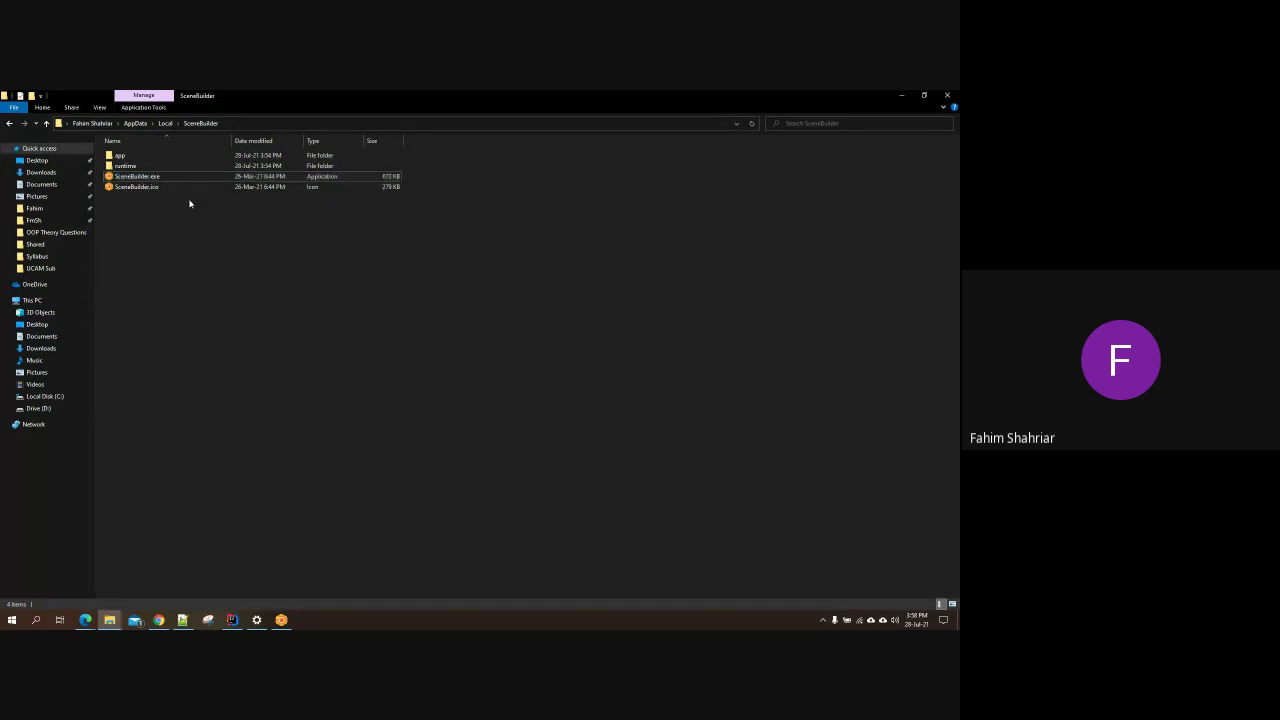
left_click(192, 176)
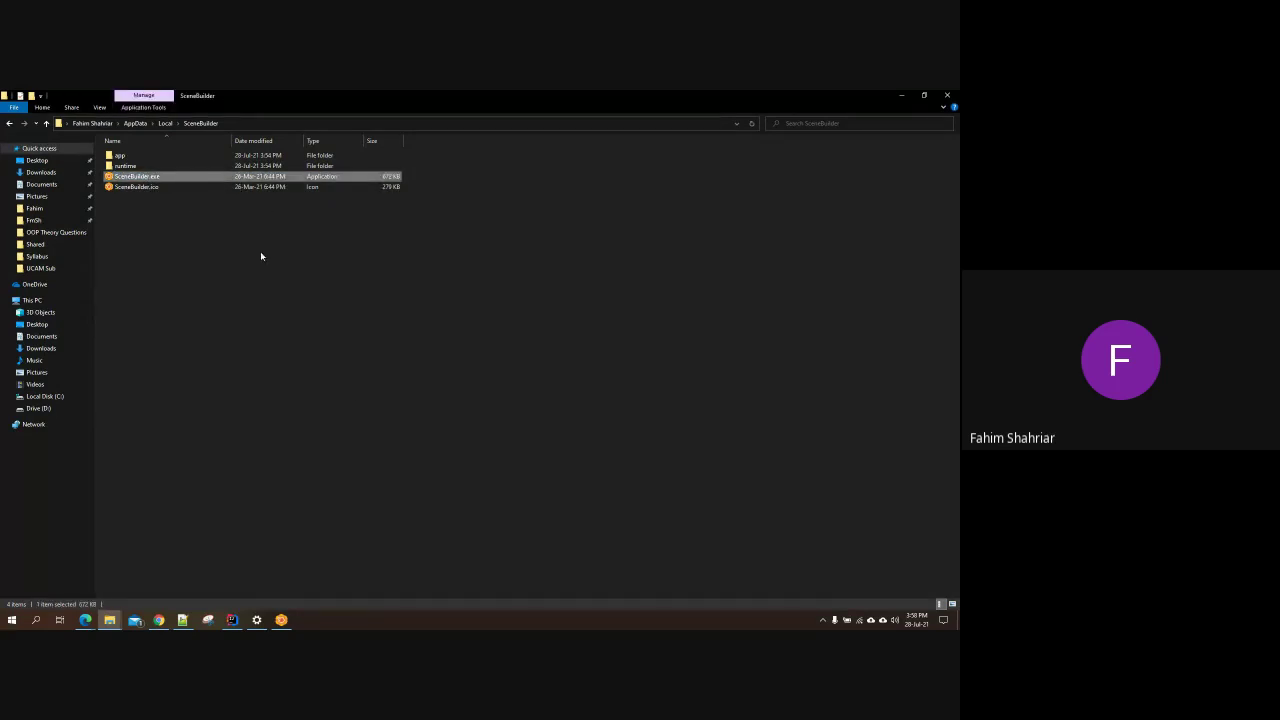
left_click(352, 410)
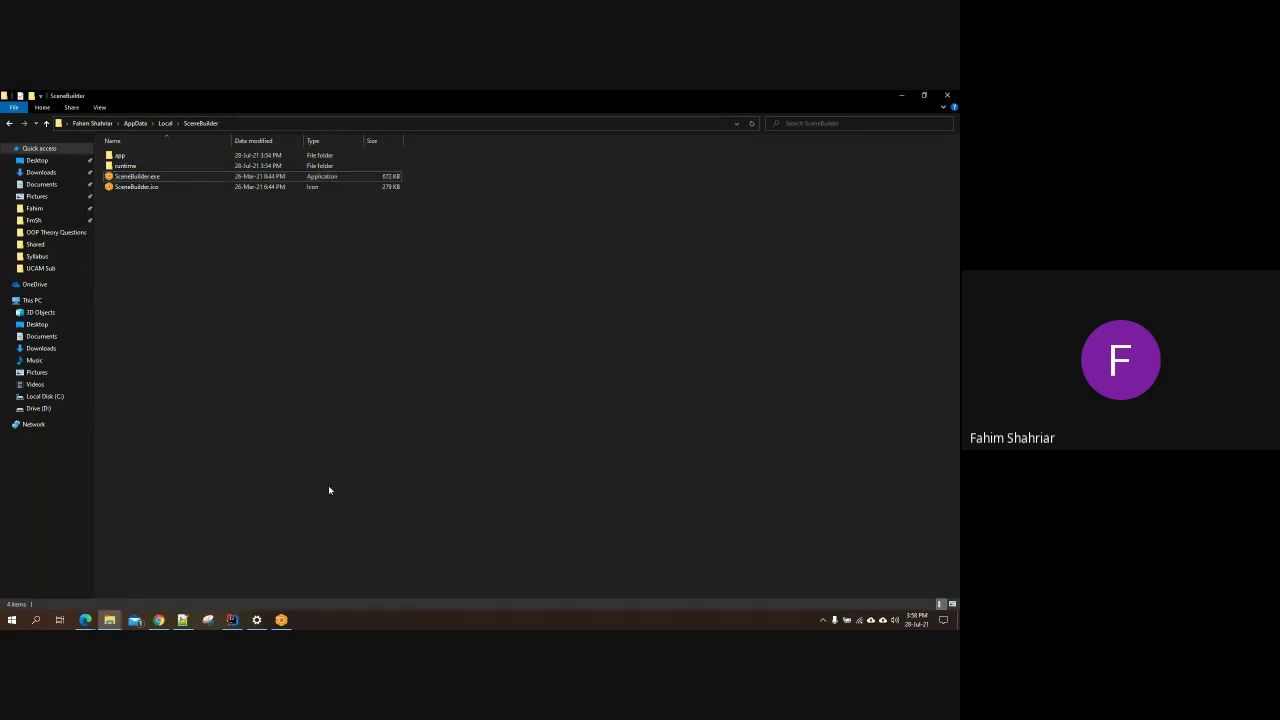
Step: Close the running SceneBuilder window and reopen sample.fxml with Open In SceneBuilder from IntelliJ IDEA
left_click(282, 622)
left_click(946, 94)
left_click(236, 621)
right_click(266, 127)
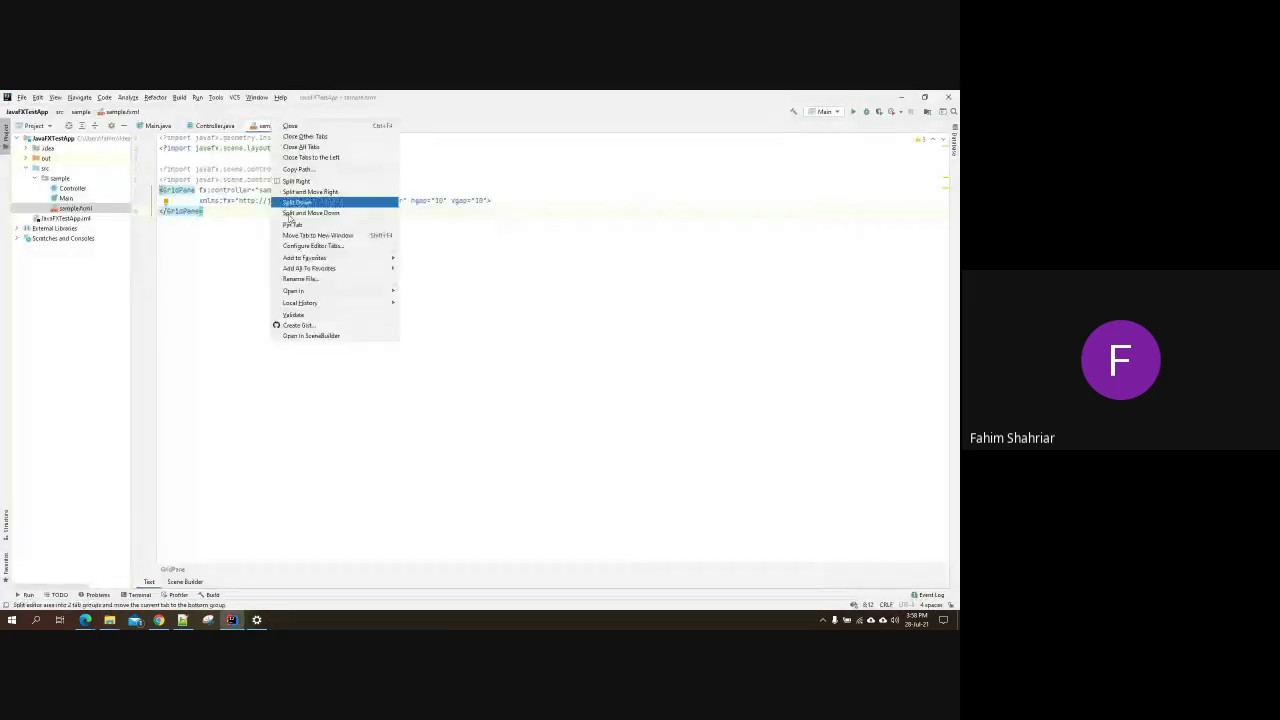
left_click(309, 336)
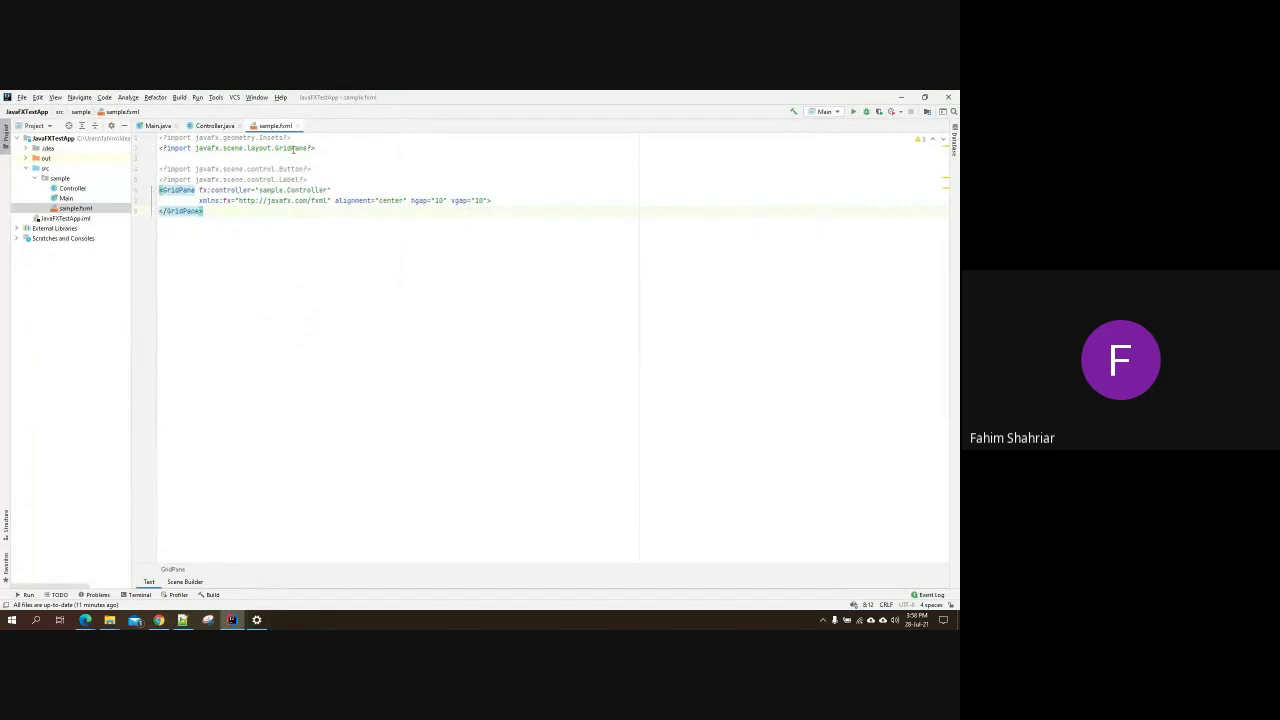
mouse_move(293, 149)
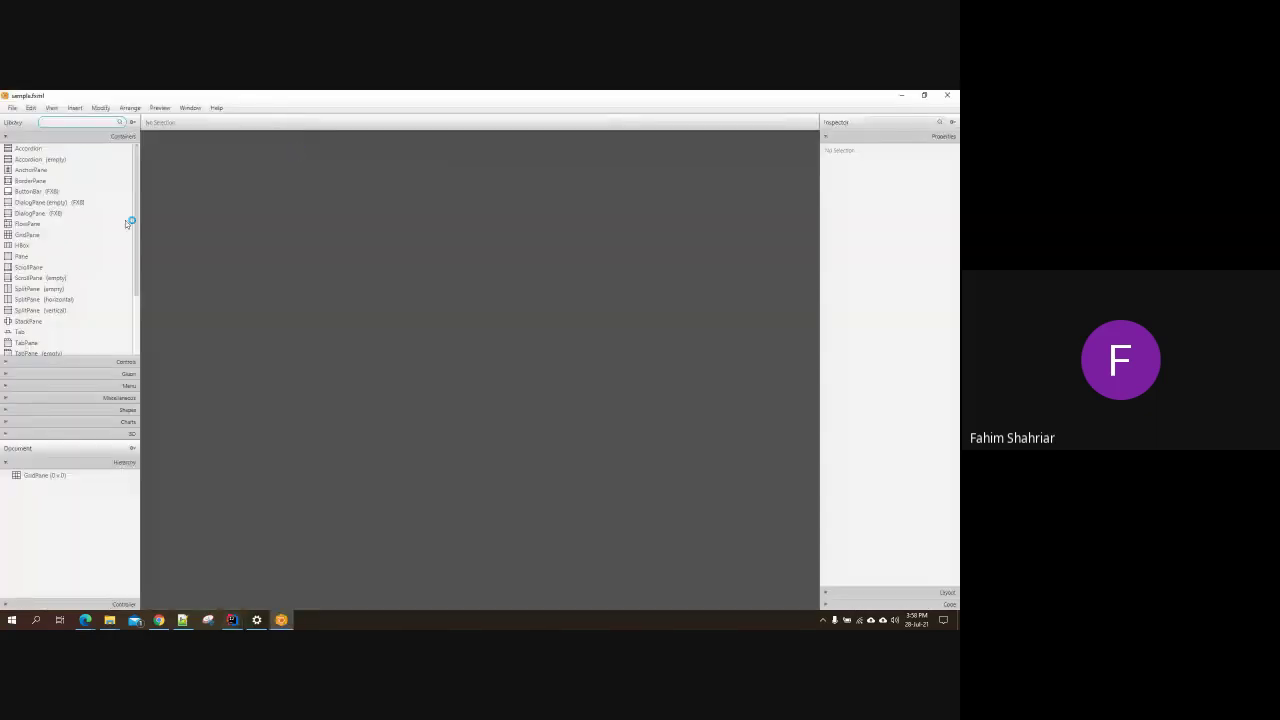
Step: Examine the container types available in the SceneBuilder library, from Accordion through VBox
scroll(67, 278, "down", 2)
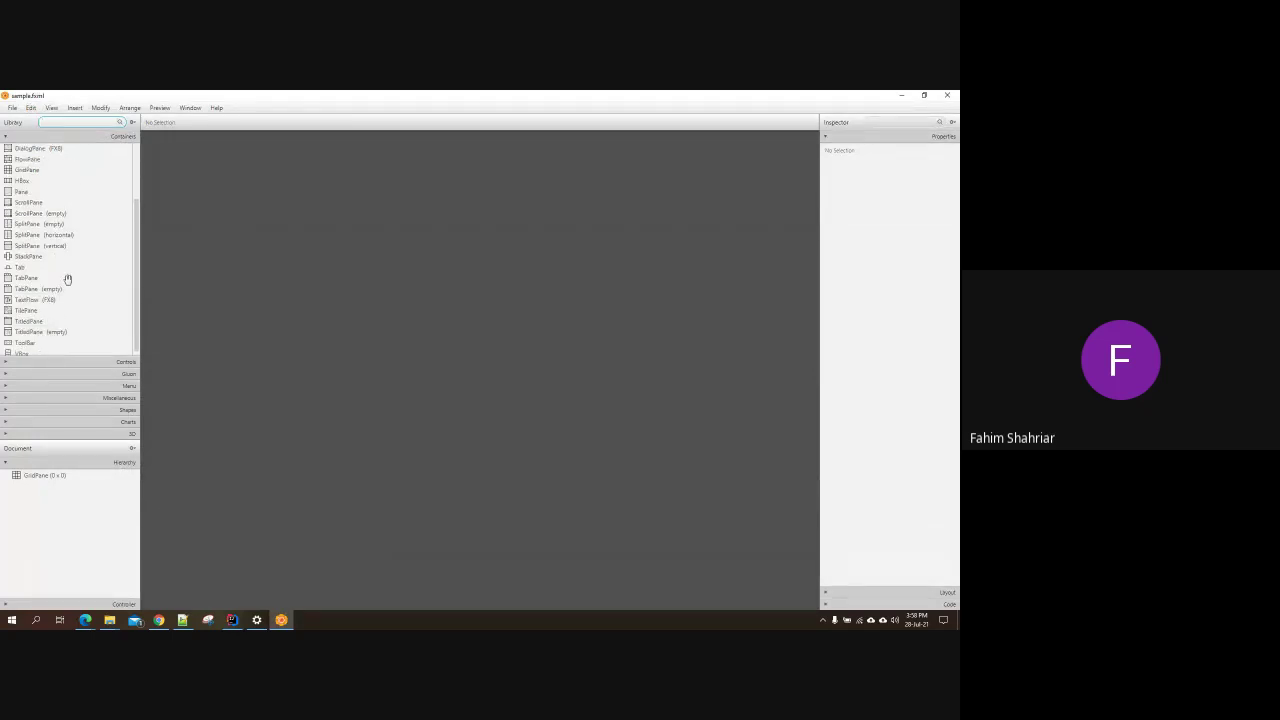
scroll(67, 279, "up", 2)
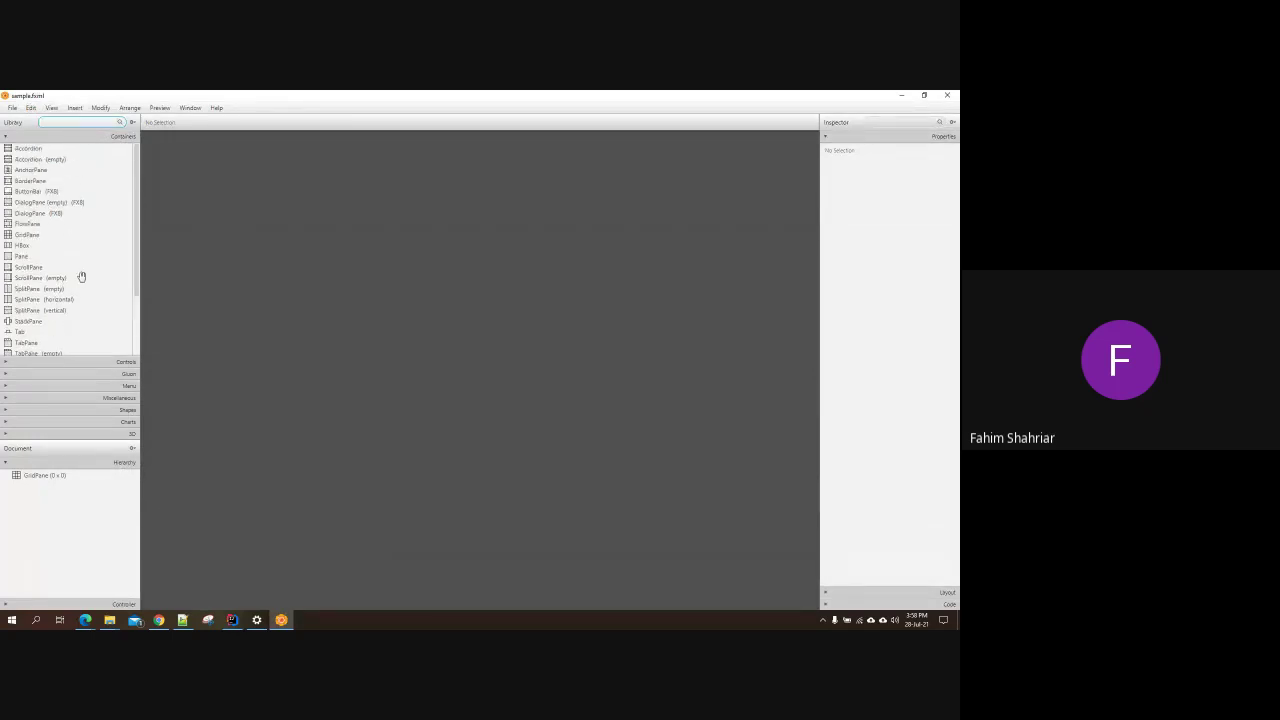
scroll(82, 276, "down", 2)
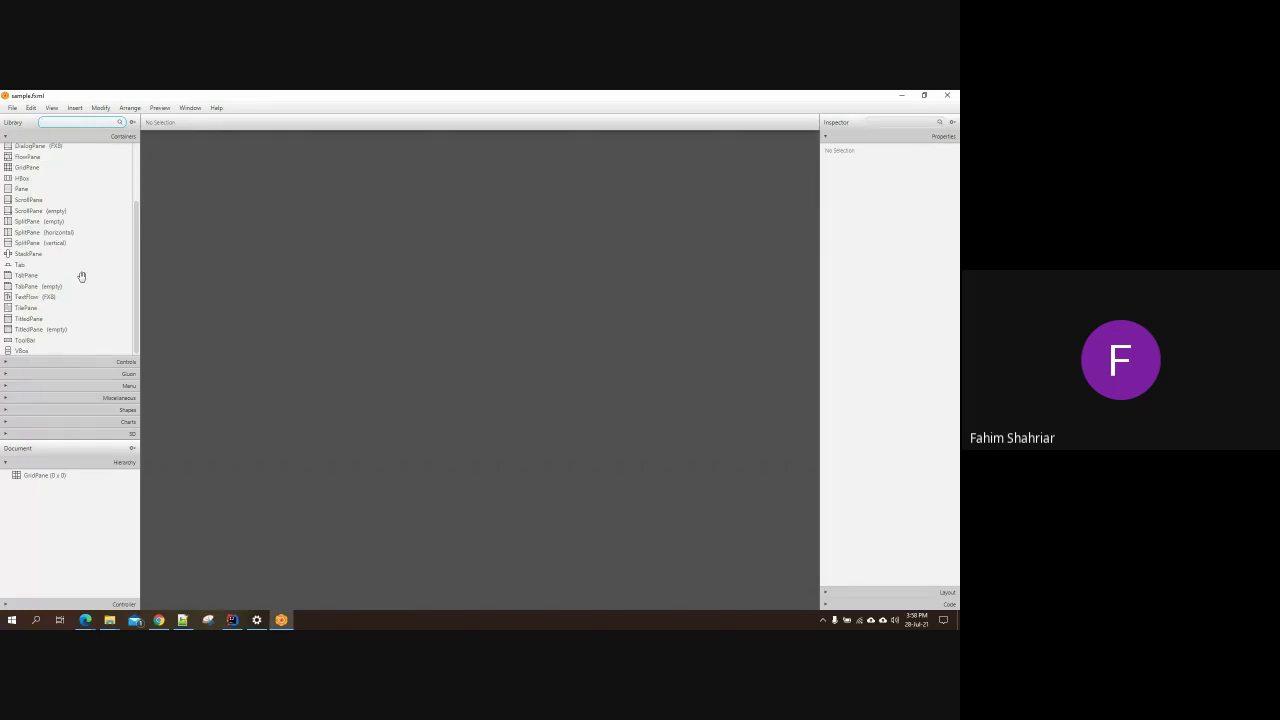
scroll(81, 276, "up", 2)
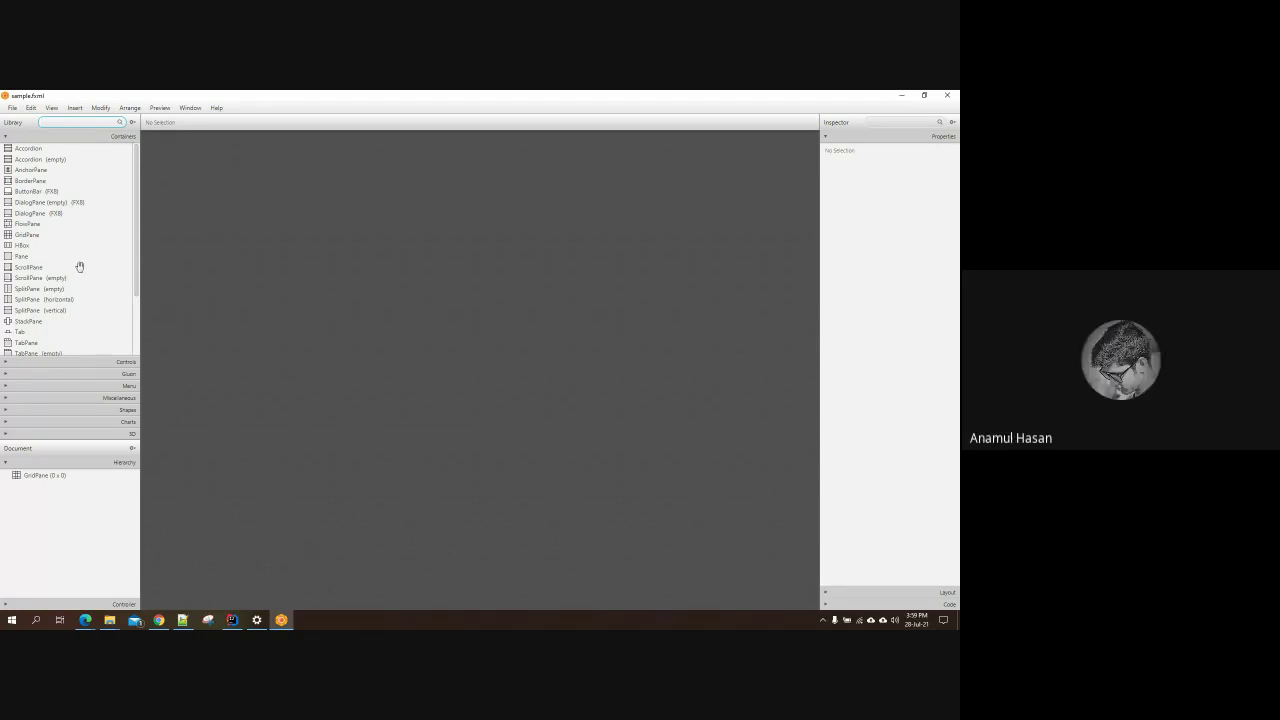
scroll(77, 271, "down", 2)
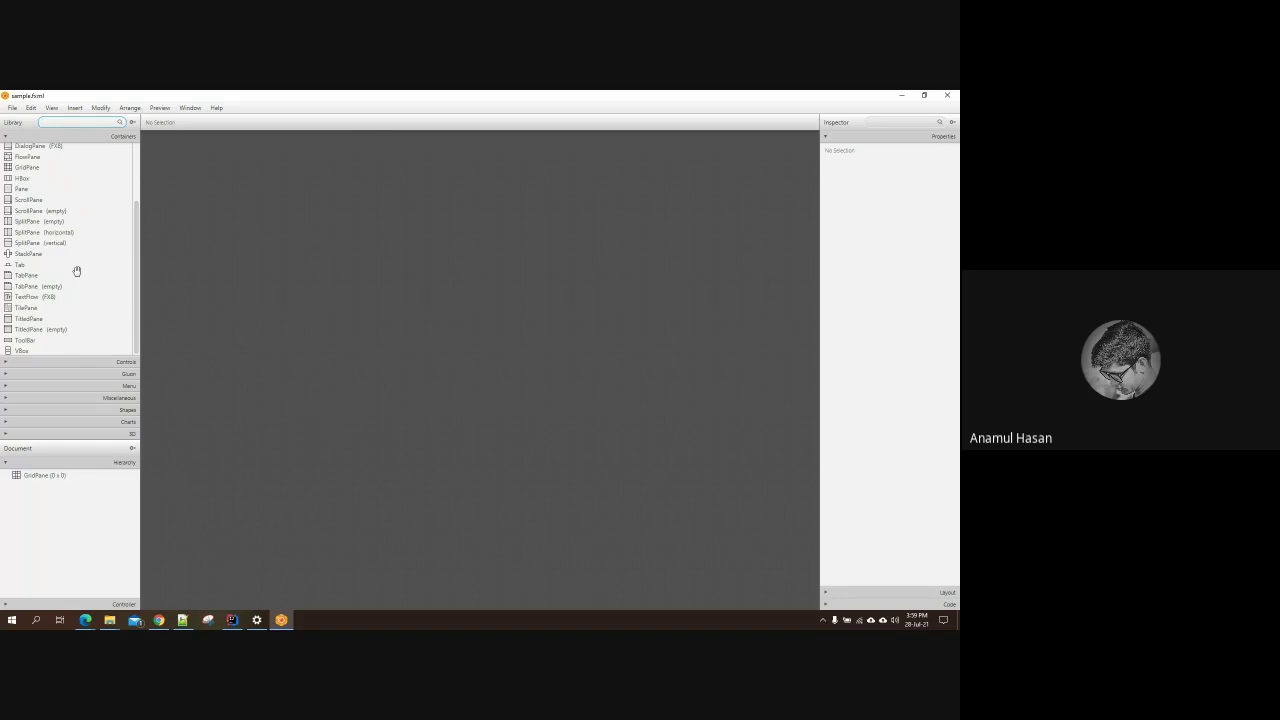
scroll(77, 271, "up", 2)
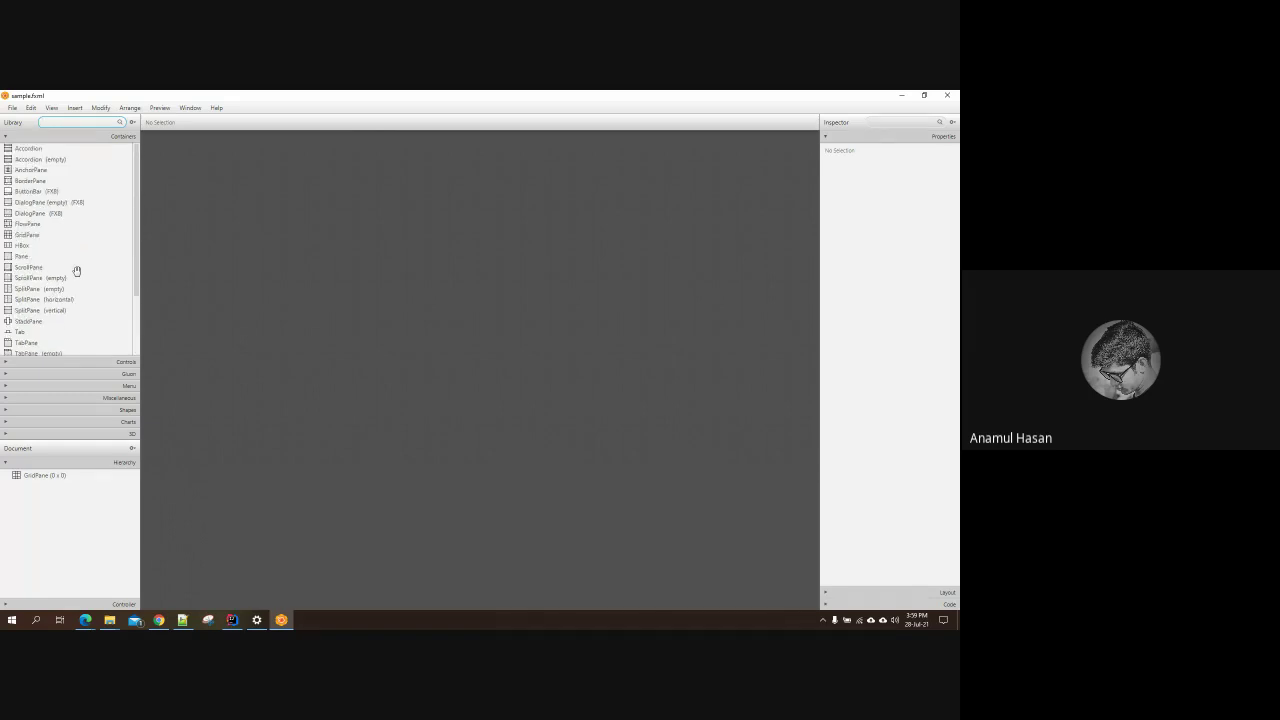
scroll(77, 271, "down", 1)
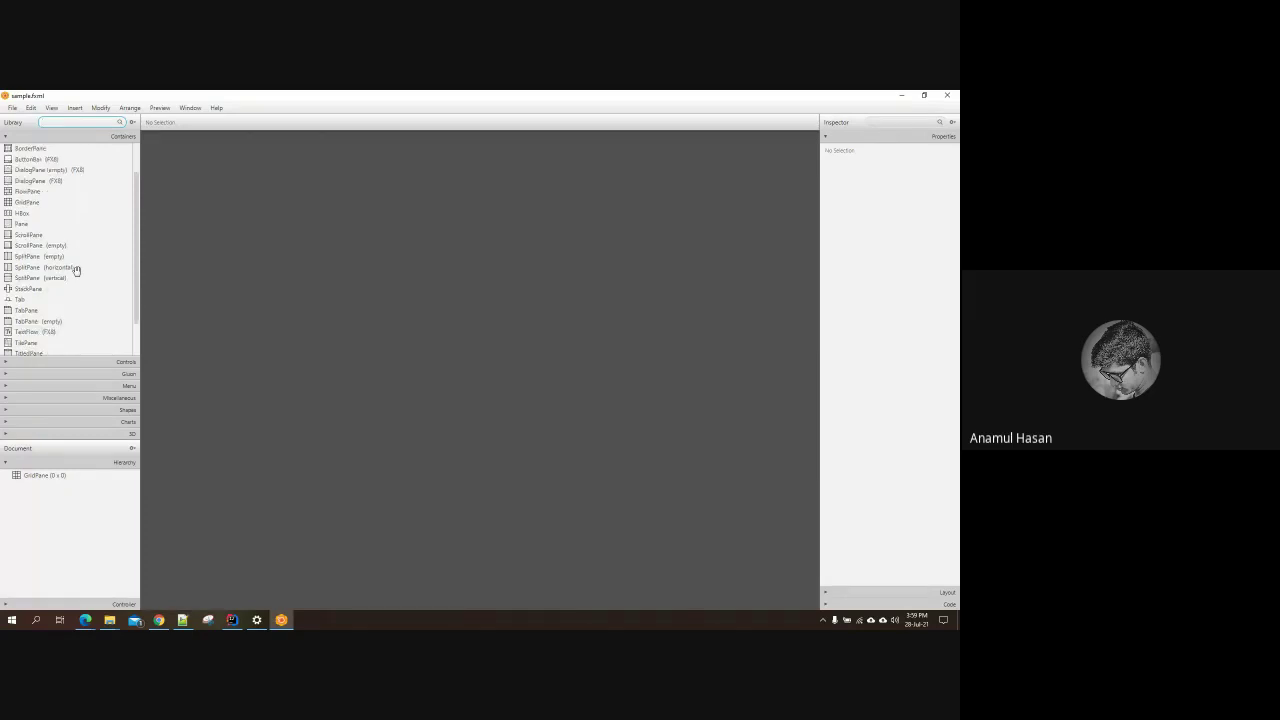
scroll(77, 271, "down", 1)
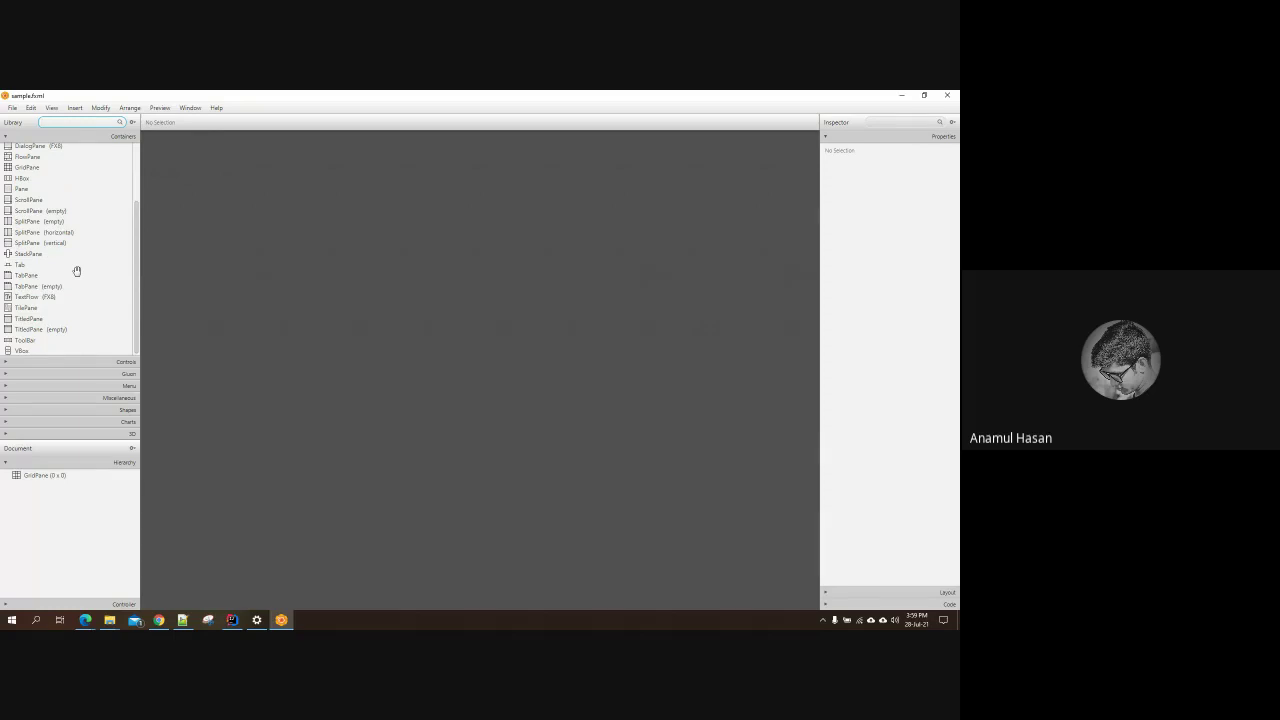
scroll(77, 271, "up", 3)
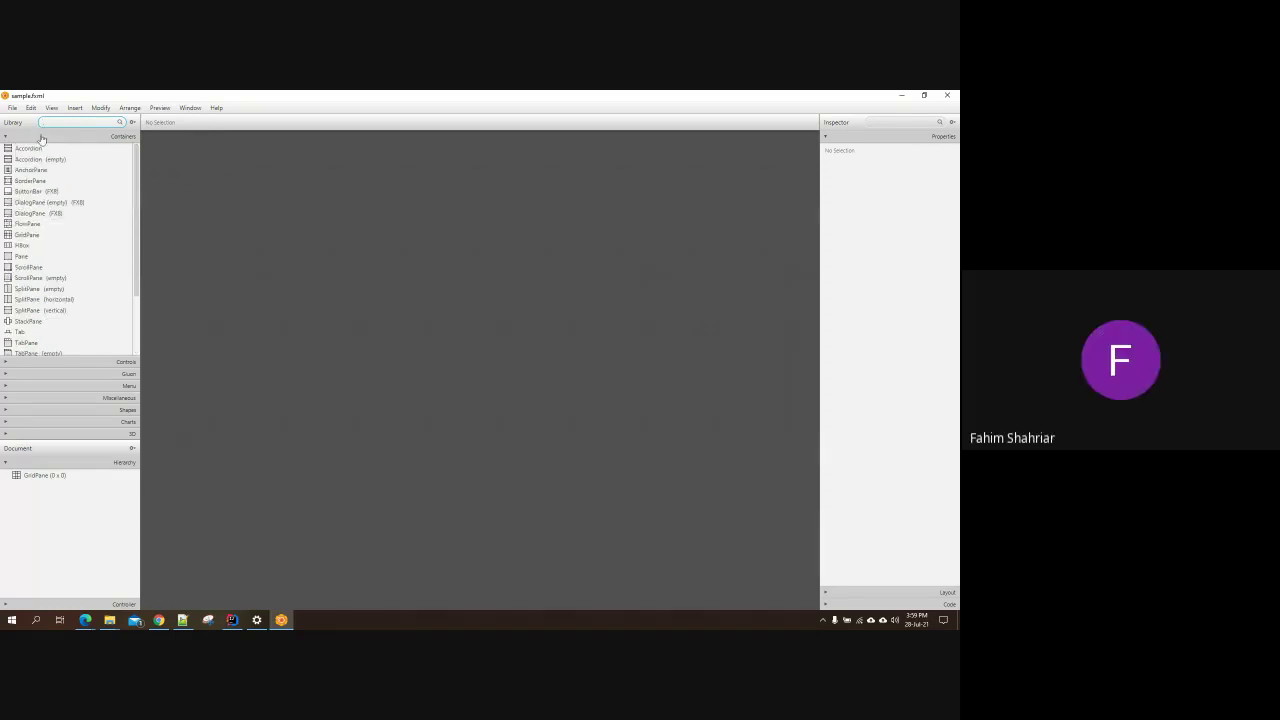
Step: Examine the components offered in the library's Controls, Gluon and Menu sections
left_click(7, 137)
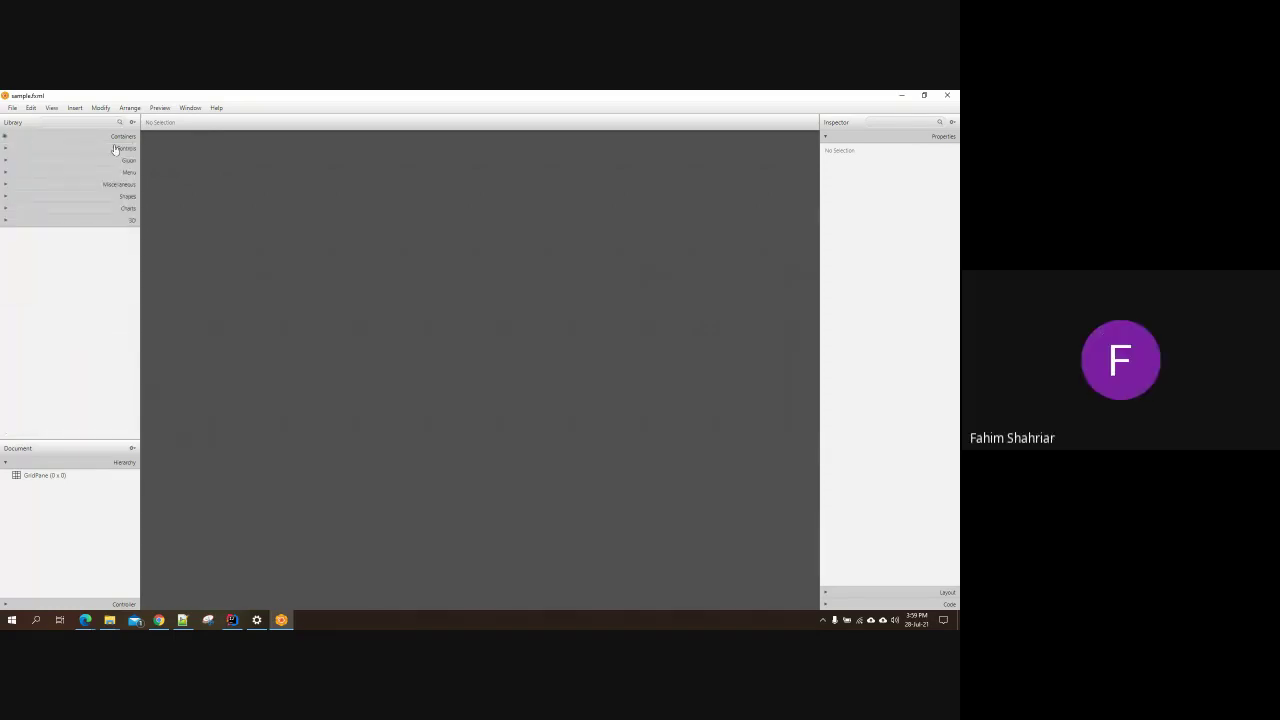
left_click(48, 149)
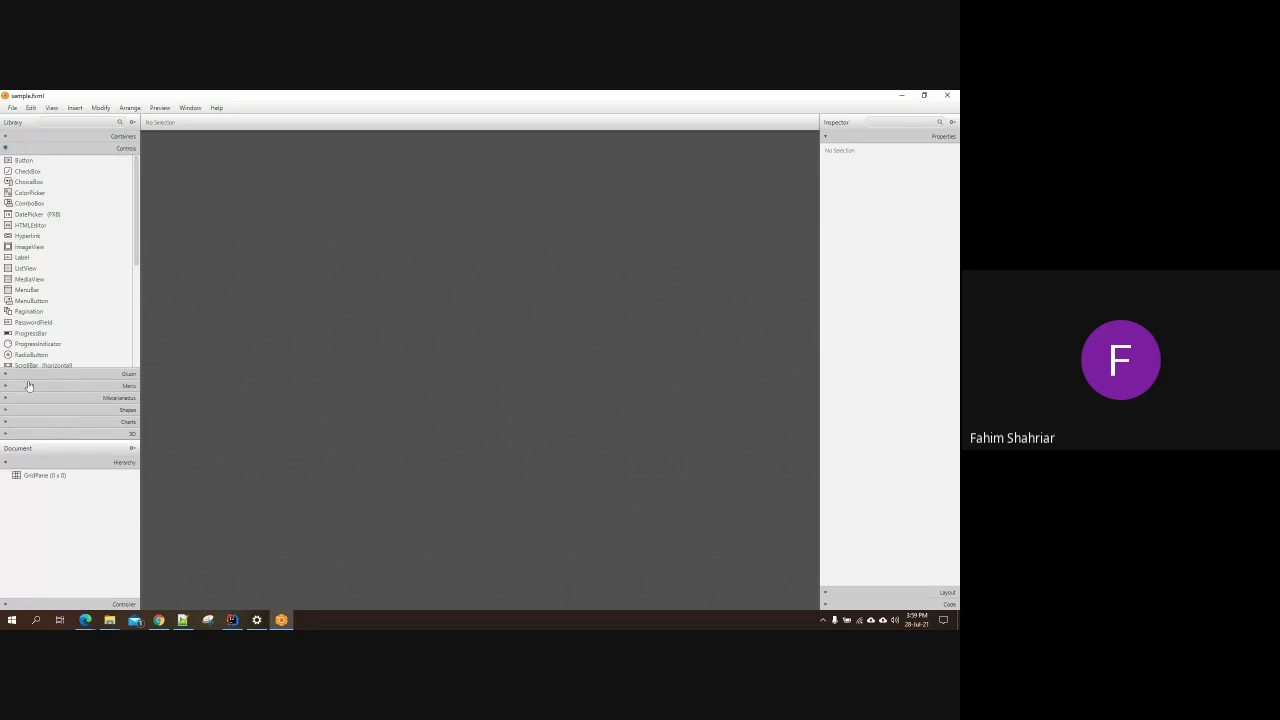
left_click(31, 374)
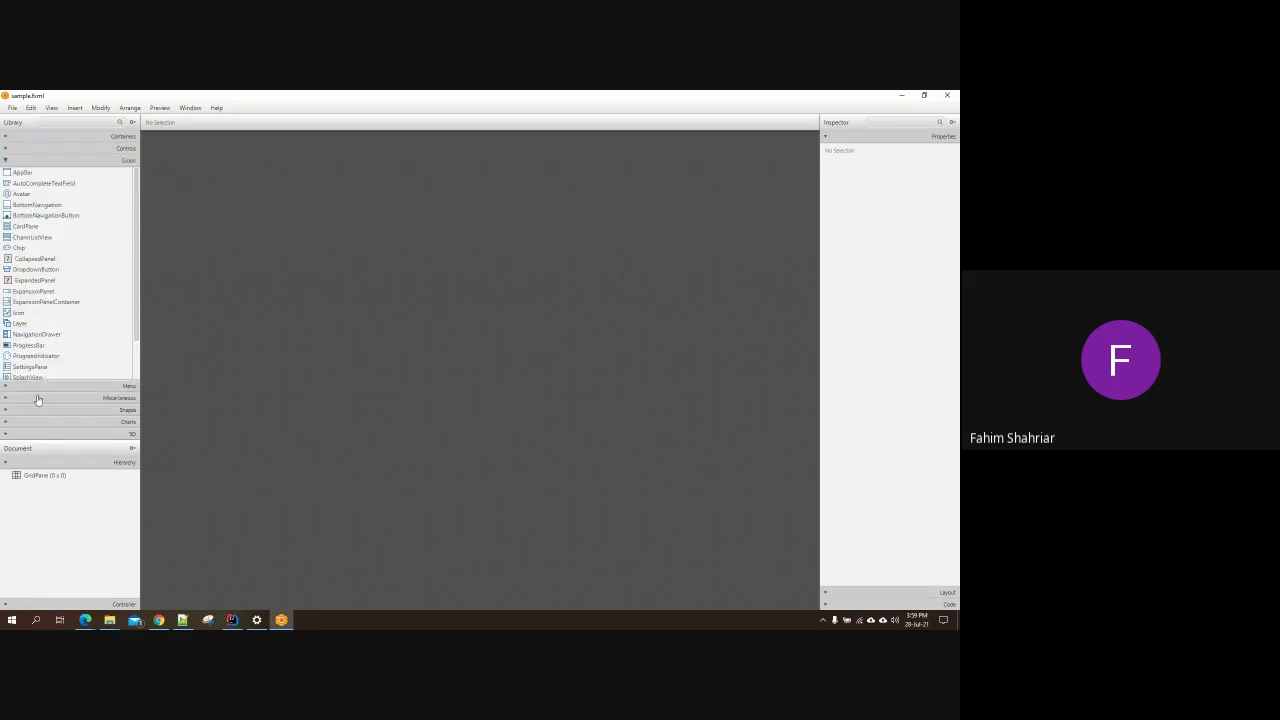
left_click(37, 388)
Step: Add a Pane container to the empty GridPane and enlarge it on the canvas
left_click(84, 140)
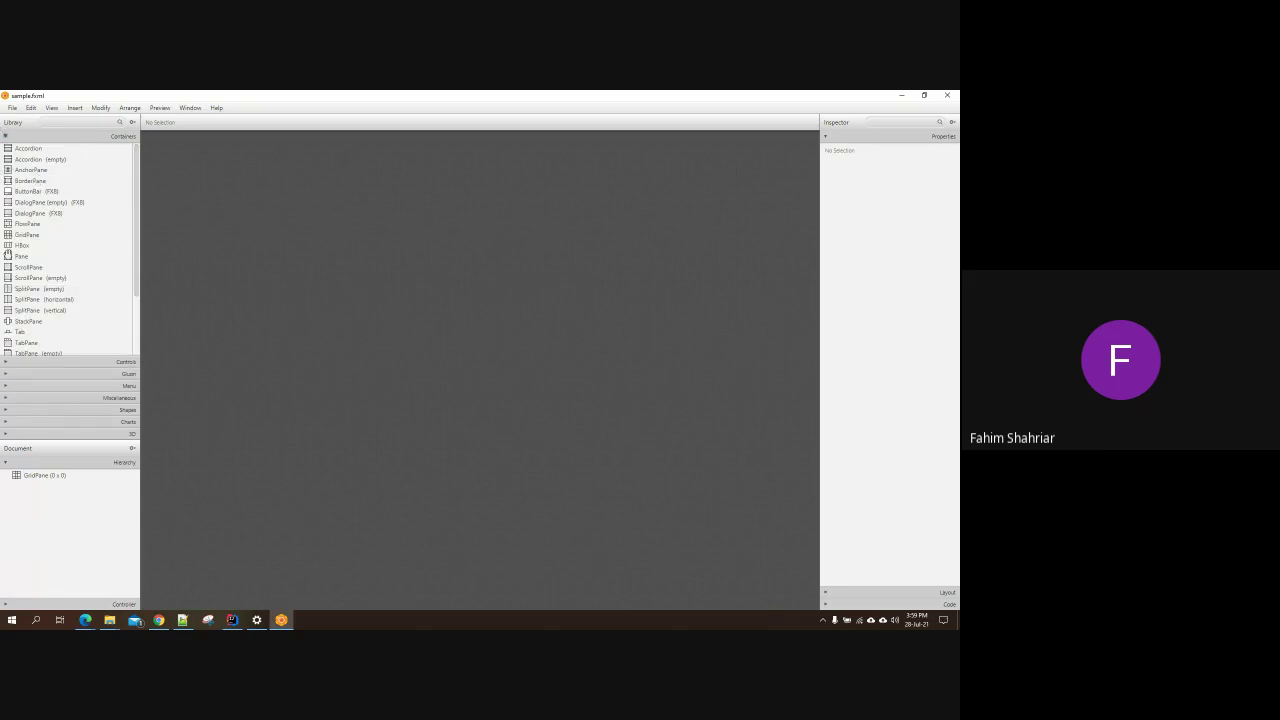
left_click_drag(9, 257, 489, 380)
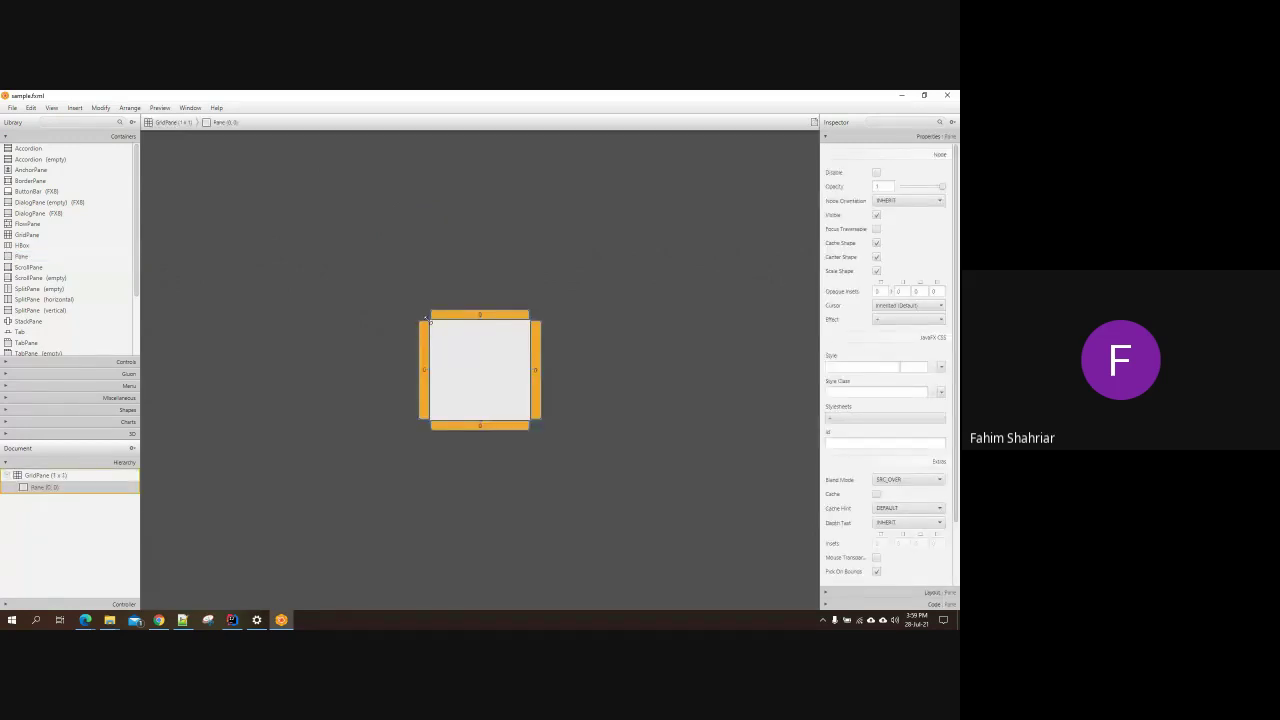
left_click_drag(428, 318, 351, 241)
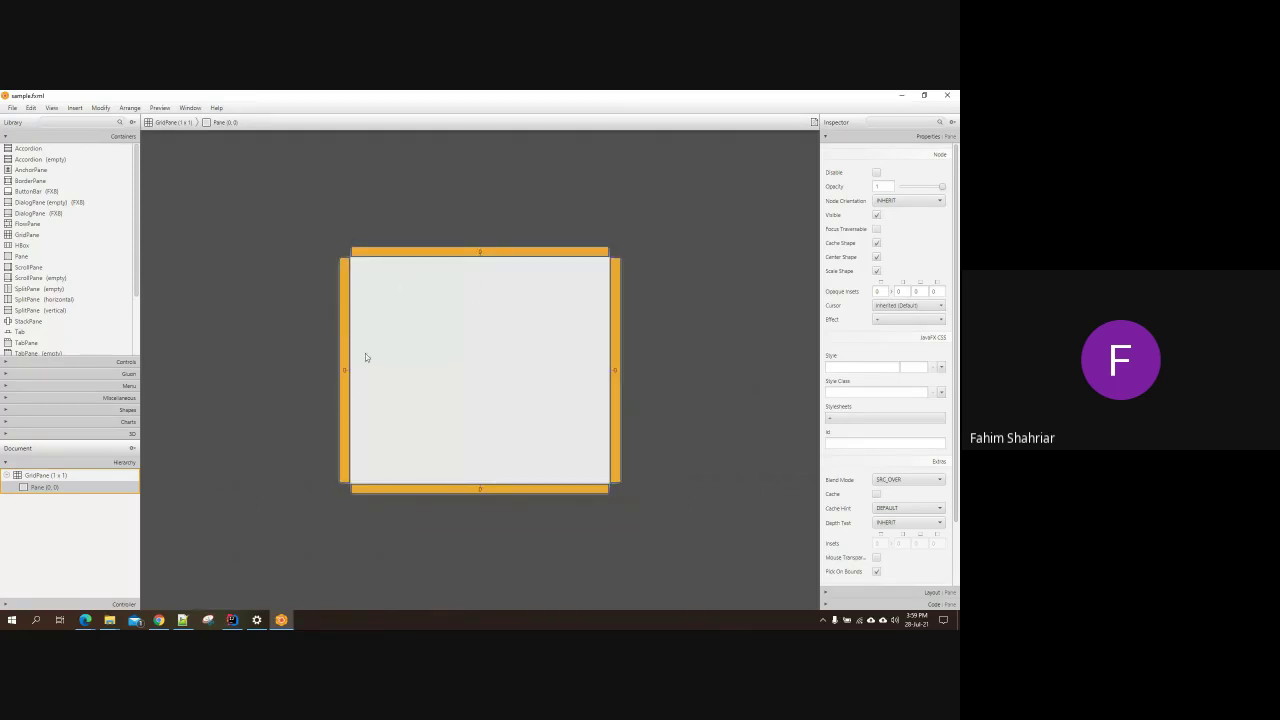
Step: Point out the Pane and TitledPane entries among the library's container types
left_click(22, 258)
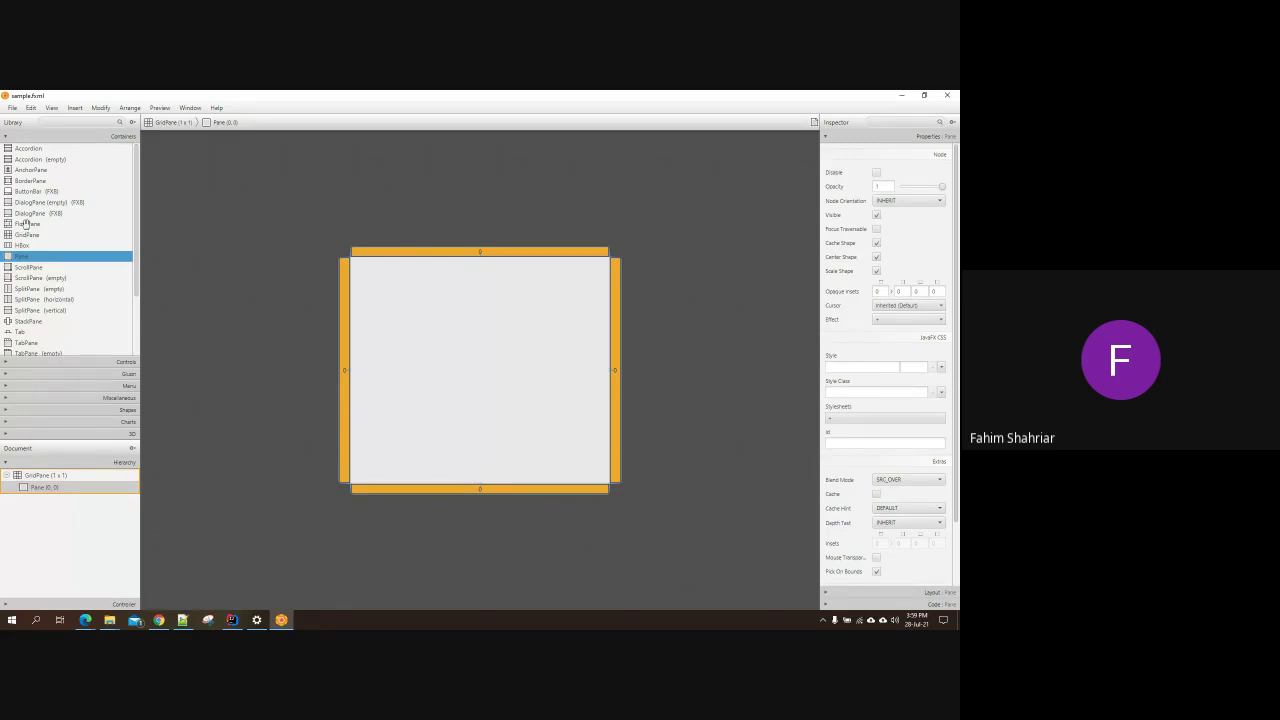
scroll(48, 320, "down", 2)
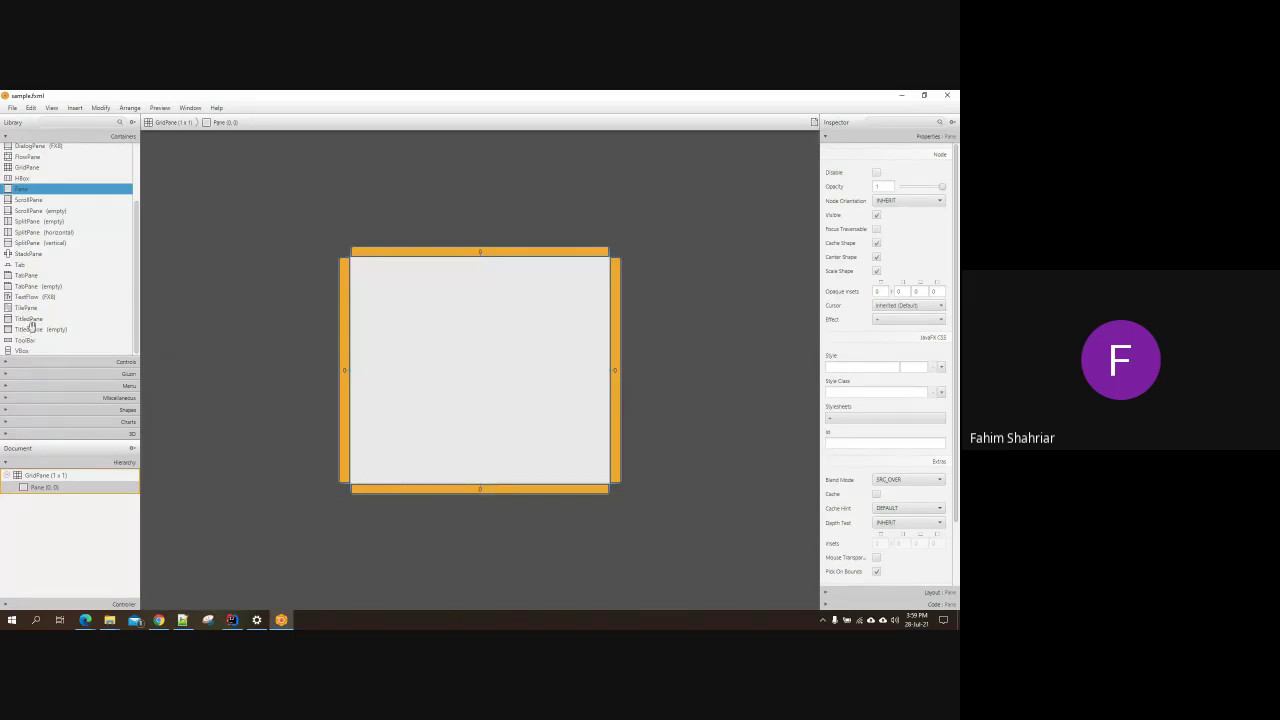
left_click(30, 320)
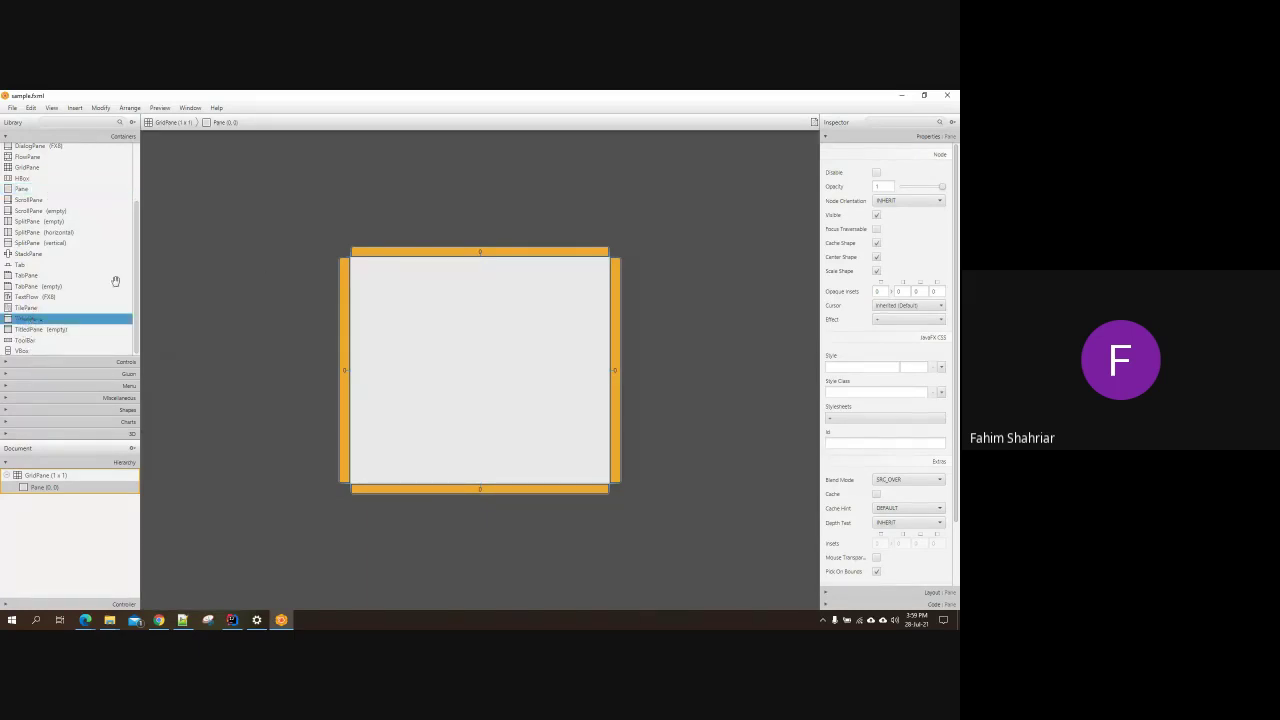
scroll(60, 250, "up", 2)
scroll(67, 298, "down", 2)
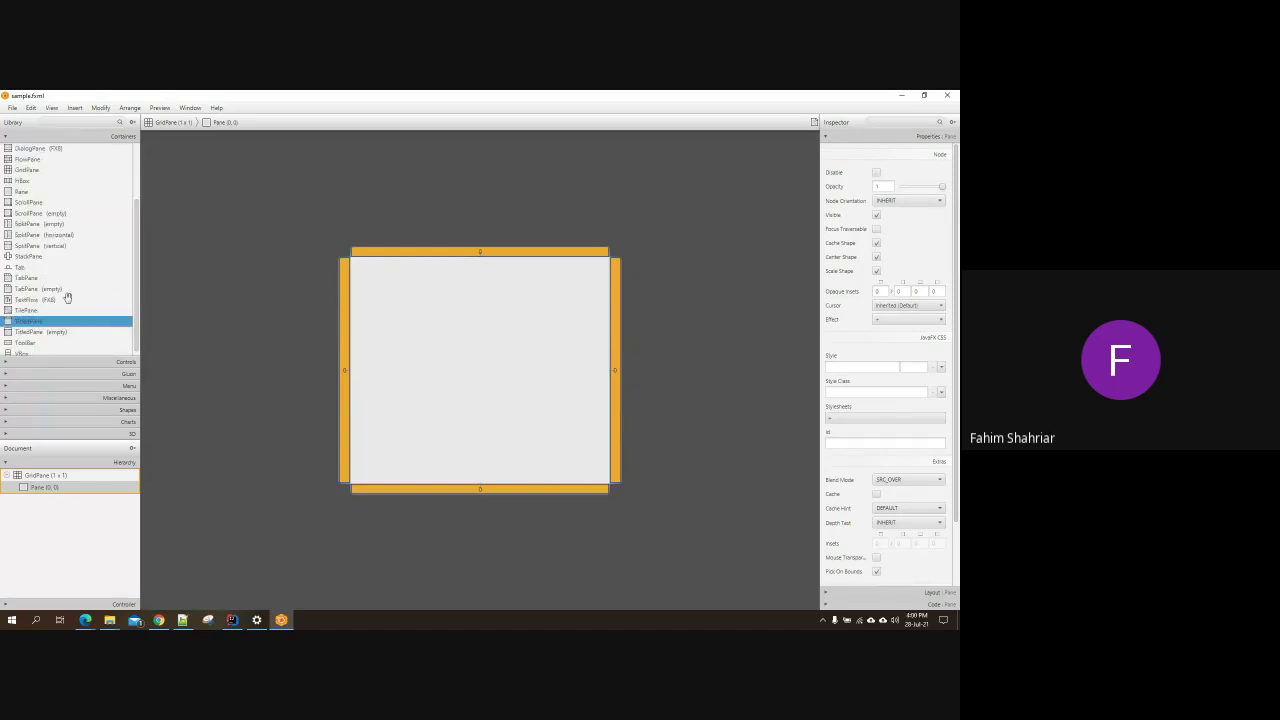